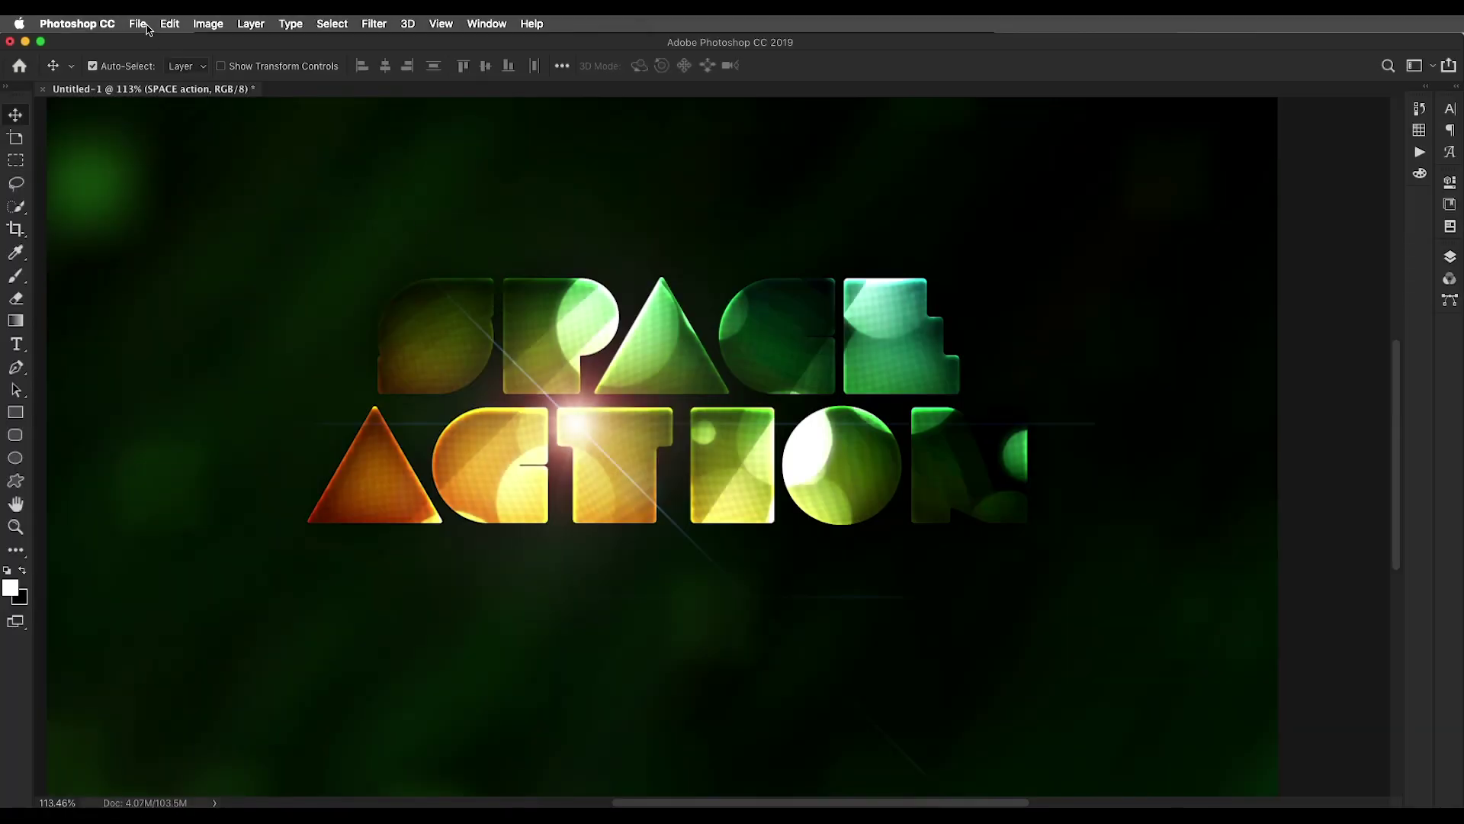
Create a new 1000 x 1000 px RGB document at 144 ppi with a white background
{"action": "left_click", "coordinate": [138, 24]}
{"action": "left_click", "coordinate": [409, 131]}
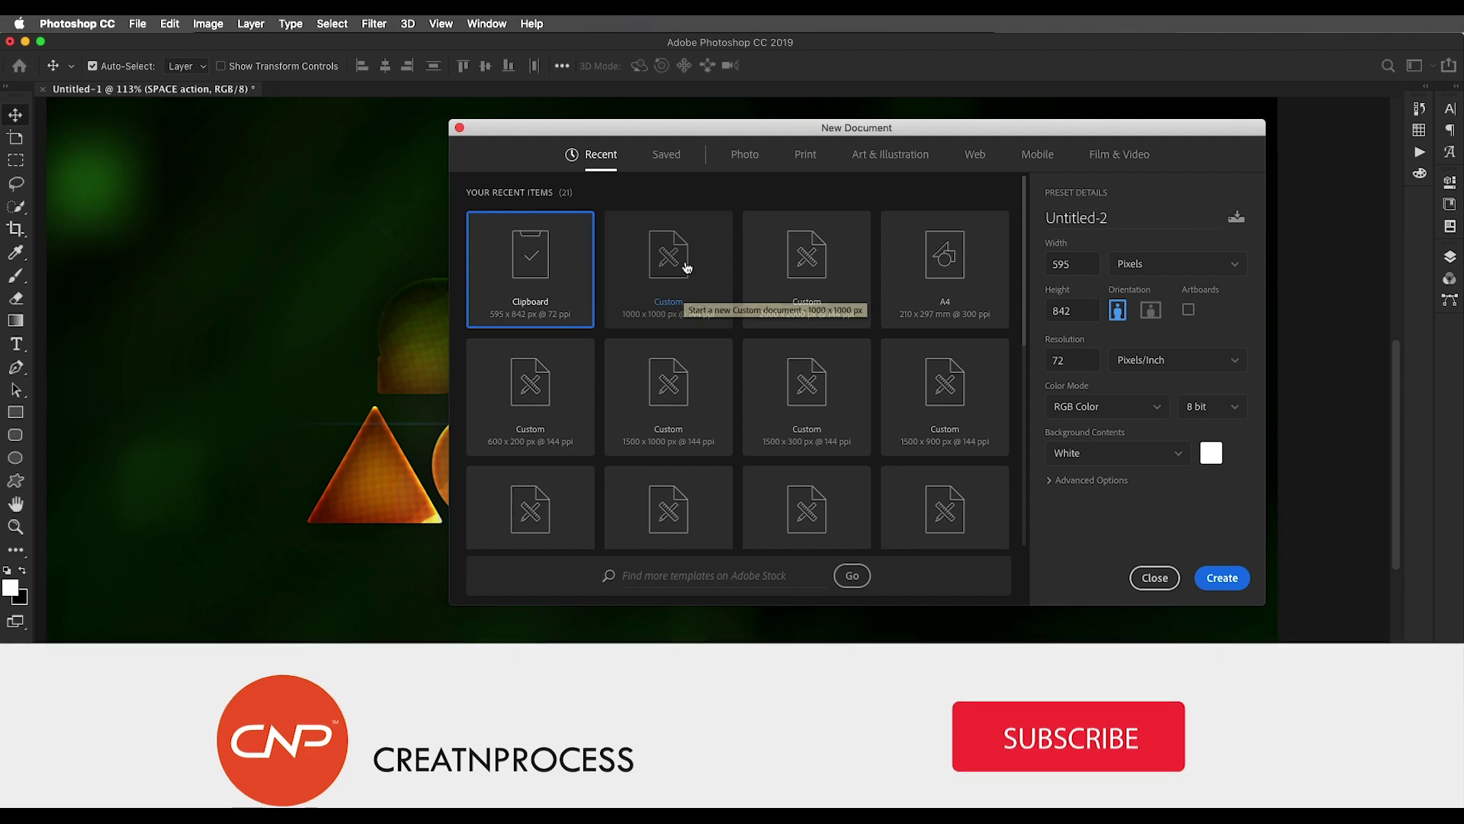
{"action": "left_click", "coordinate": [675, 289]}
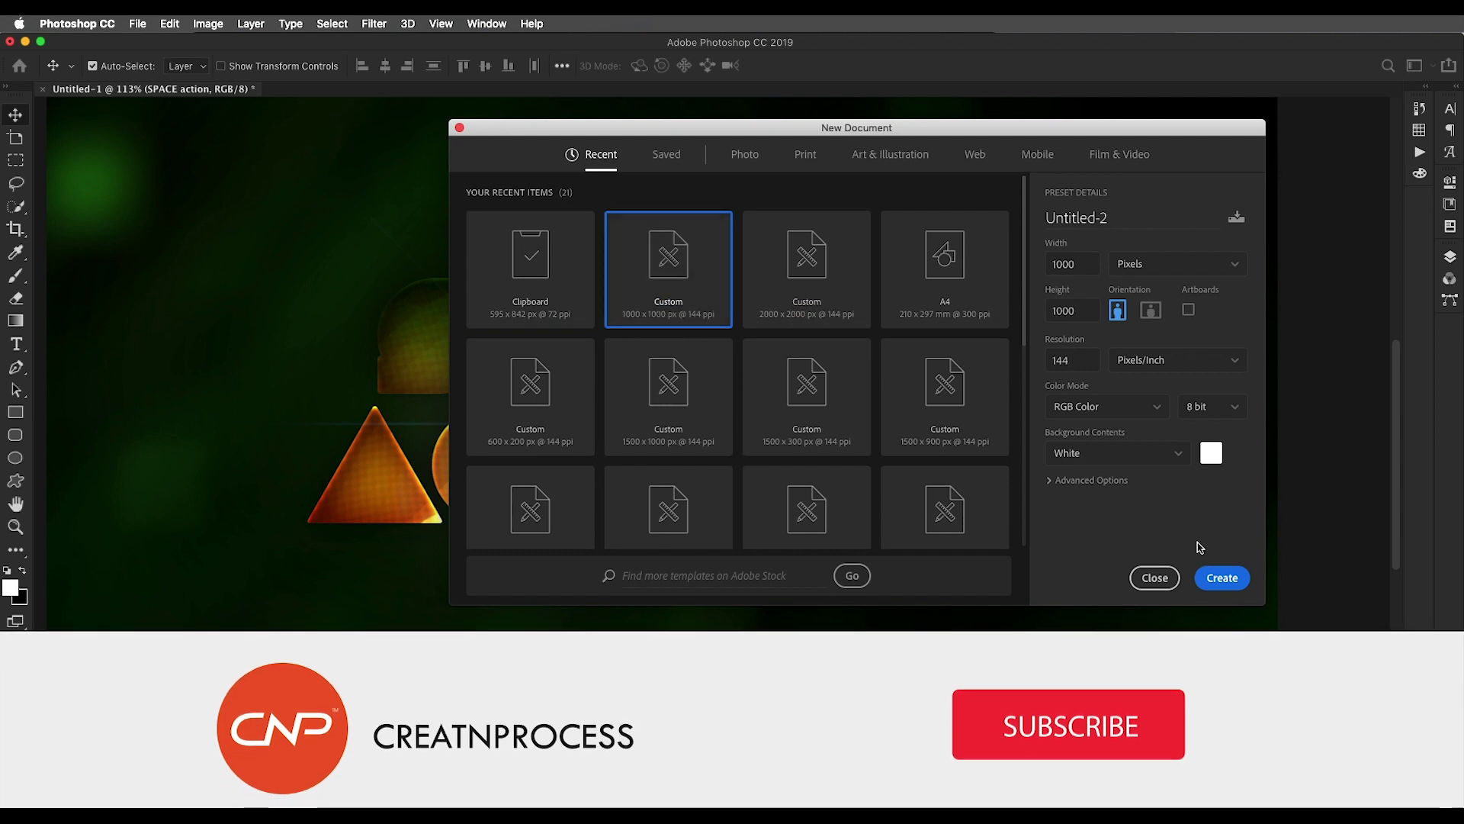
{"action": "left_click", "coordinate": [1223, 580]}
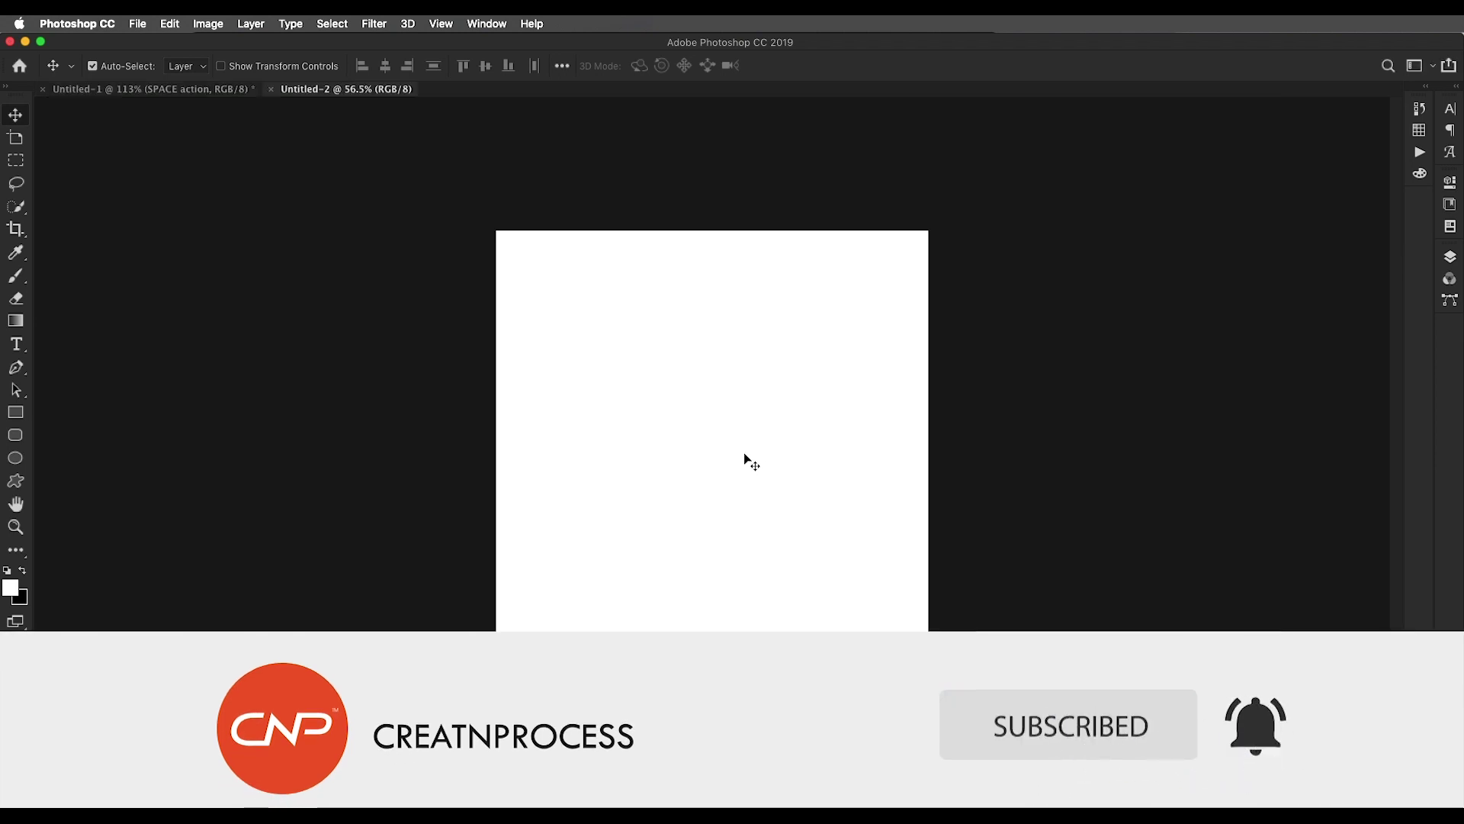
Widen the canvas equally on both sides with the Crop tool to a landscape format about one and a half times as wide
{"action": "left_click", "coordinate": [16, 229]}
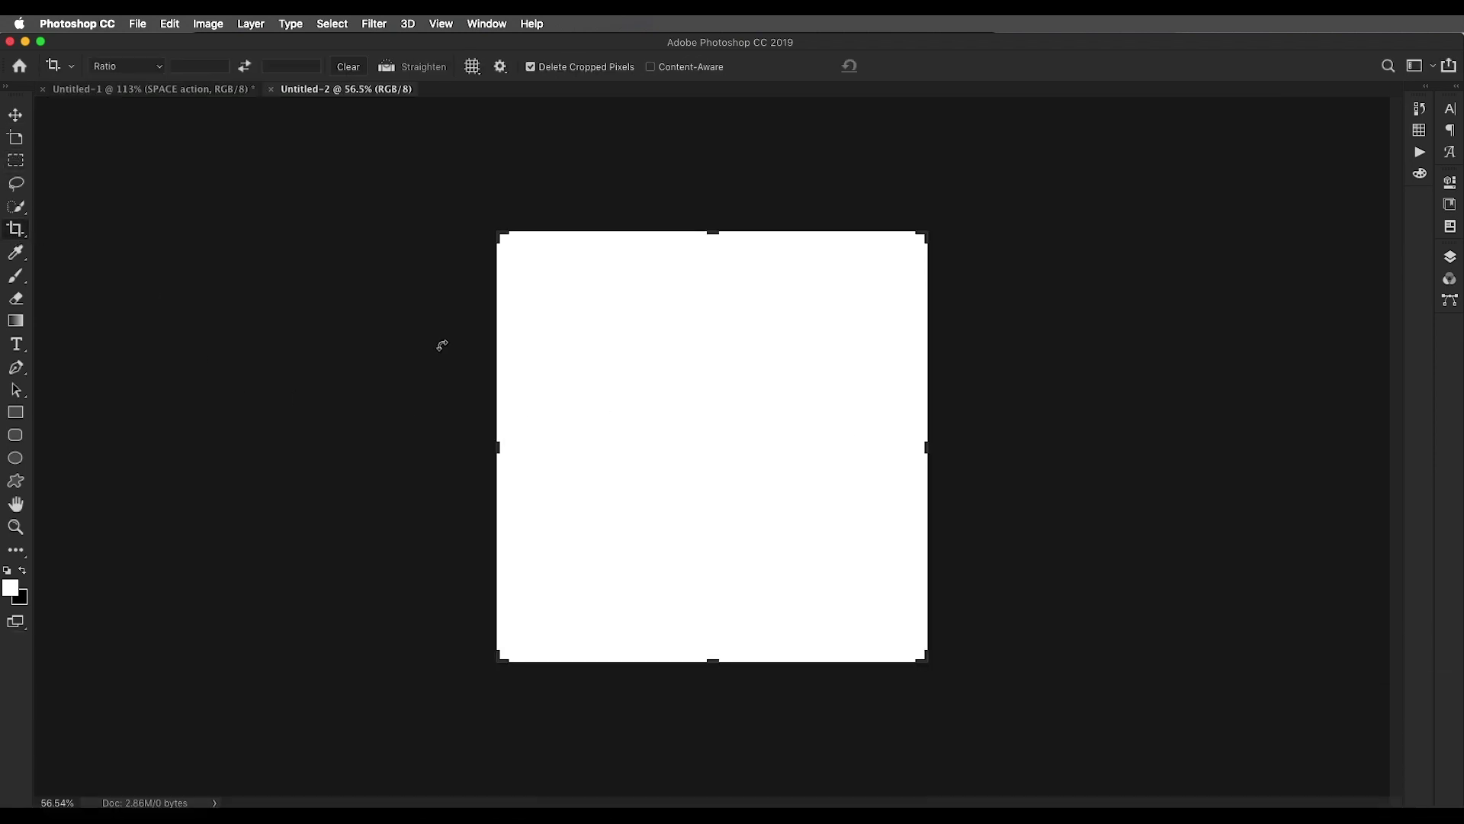
{"action": "left_click_drag", "start_coordinate": [931, 450], "coordinate": [1031, 447]}
{"action": "key", "text": "Return"}
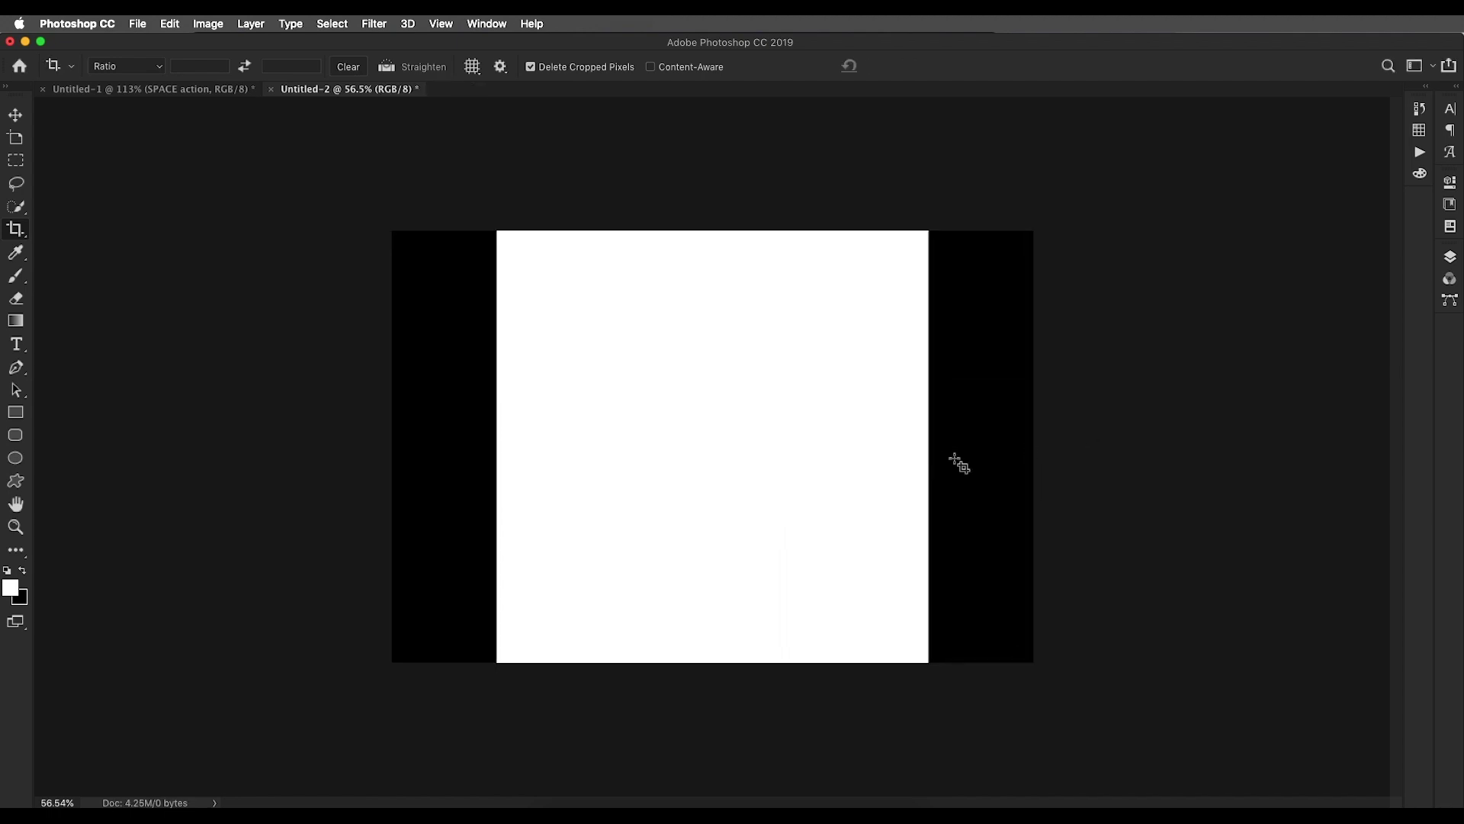
Fill the Background layer with black and switch to the Move tool
{"action": "left_click", "coordinate": [1451, 259]}
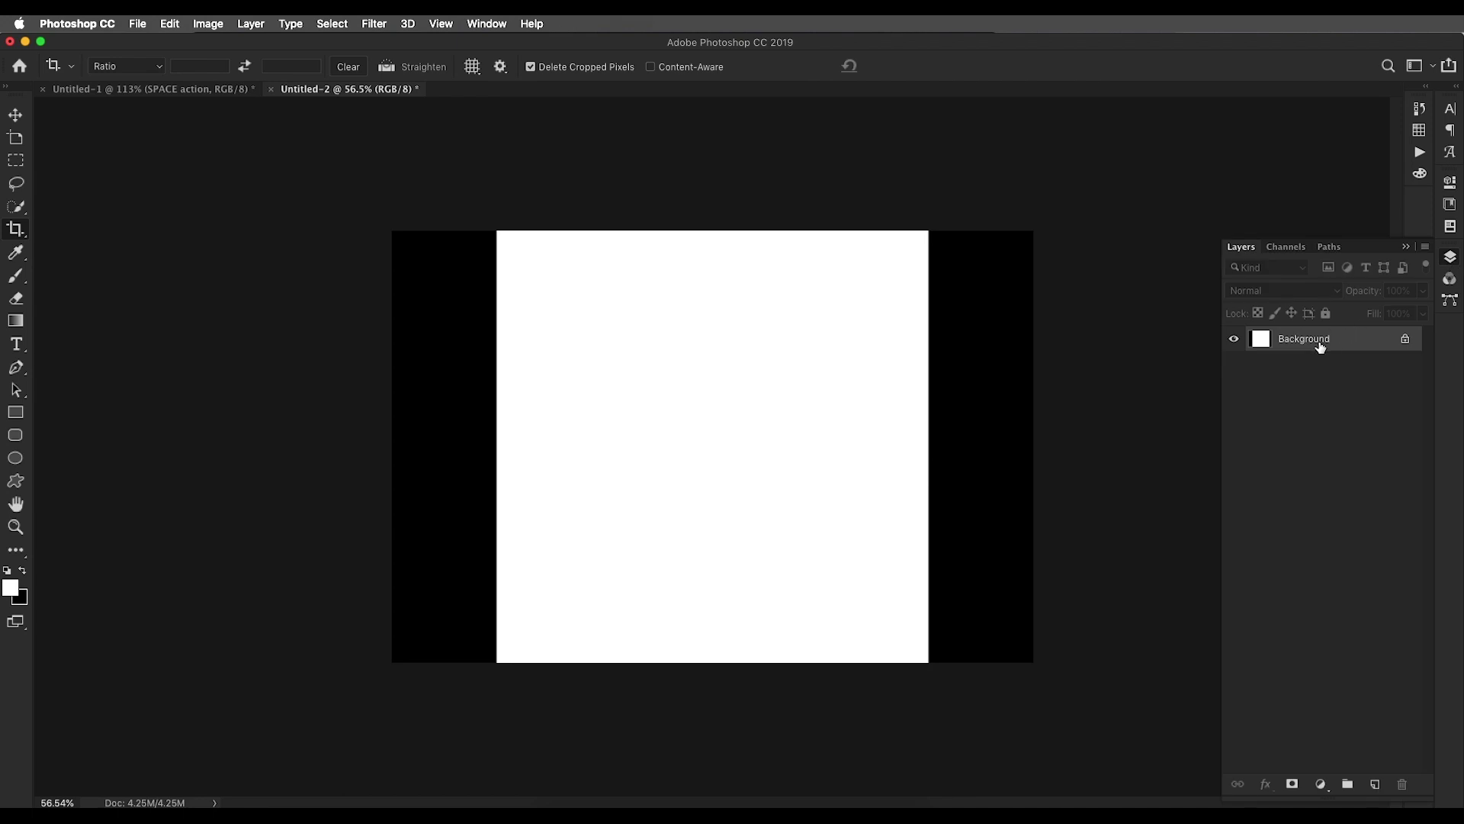
{"action": "key", "text": "super+BackSpace"}
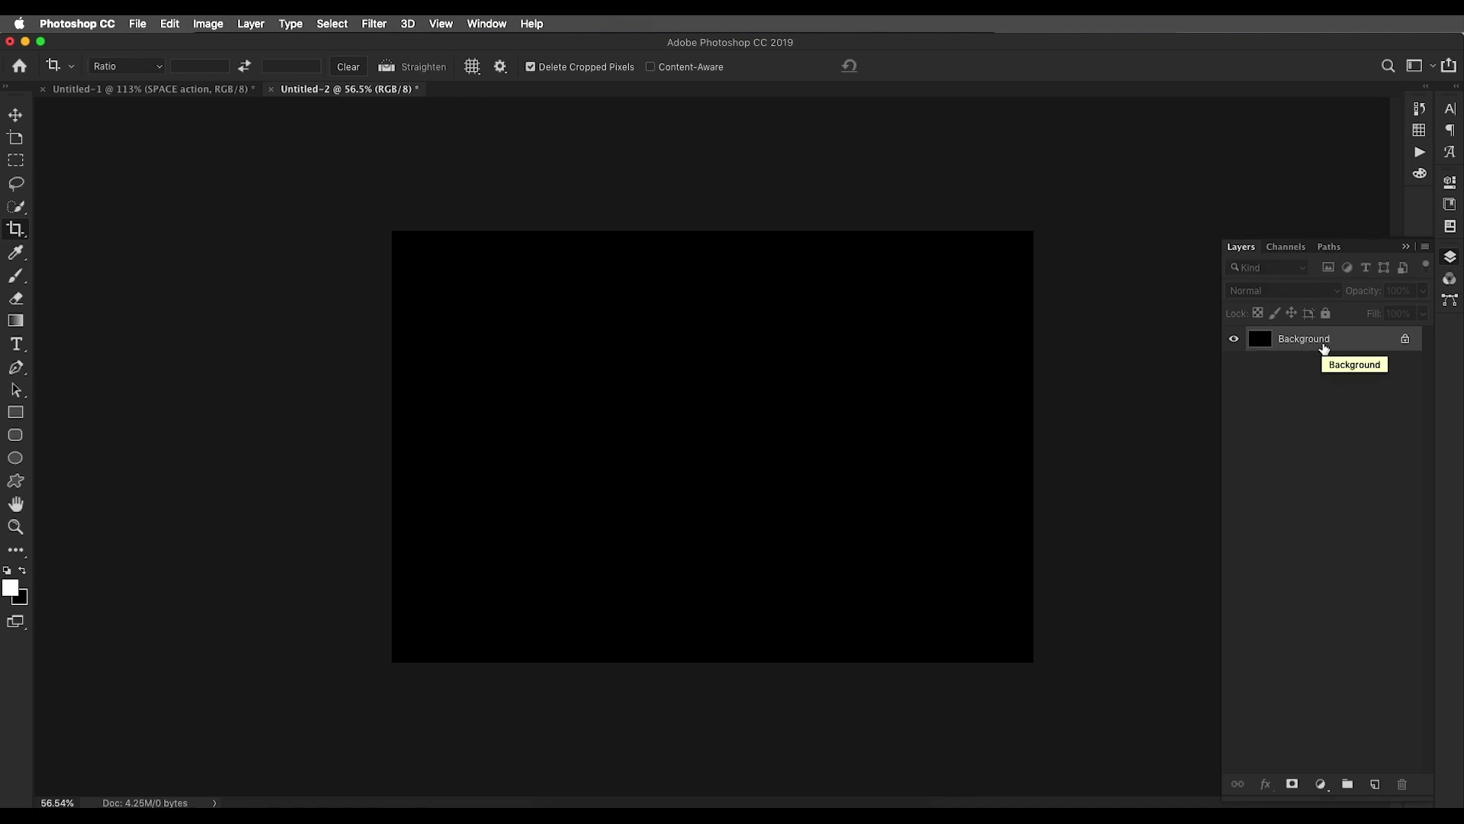
{"action": "left_click", "coordinate": [25, 118]}
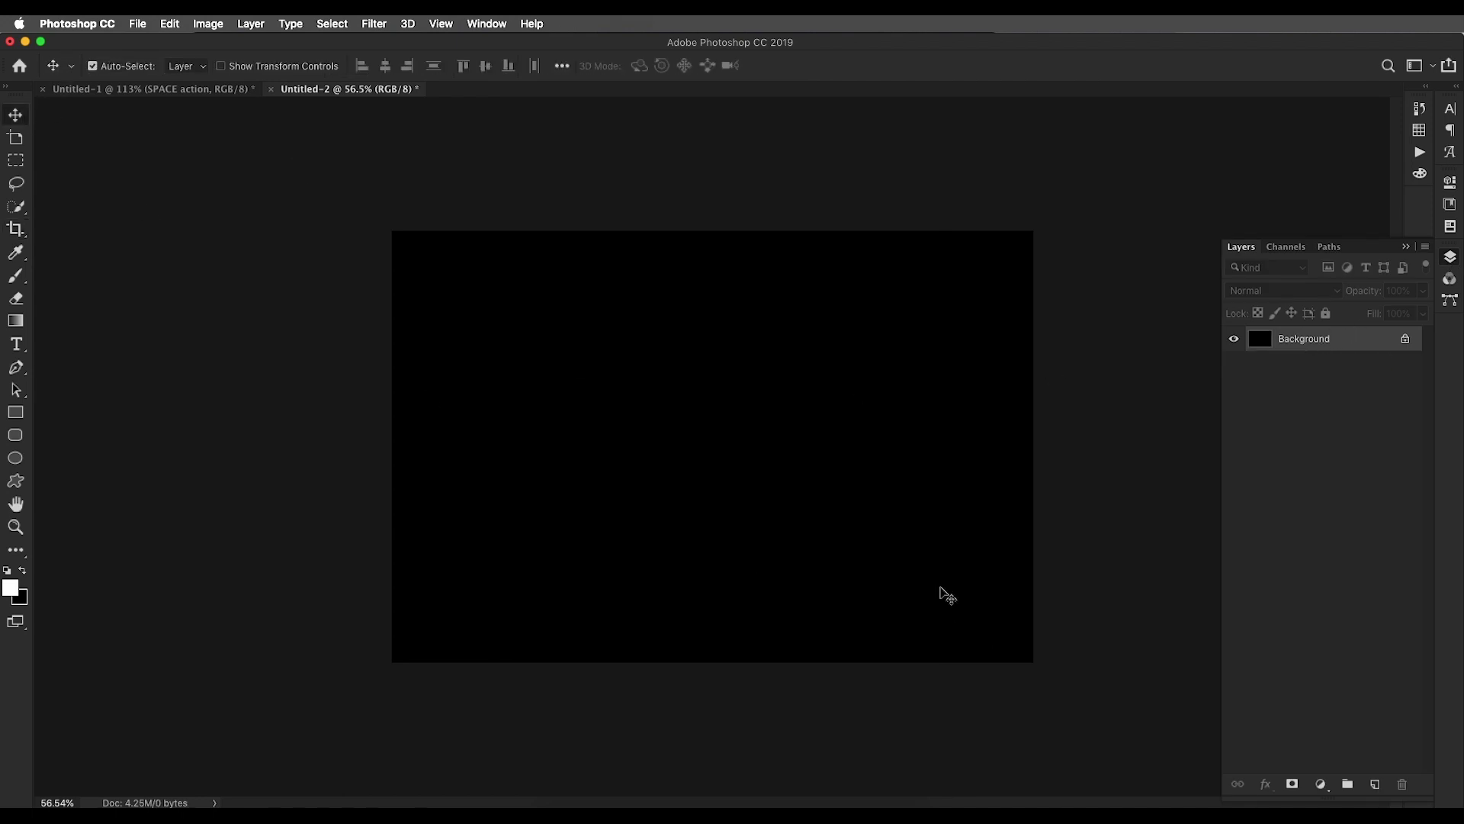
Add a Gradient Fill layer above the background using the Black, White preset
{"action": "left_click", "coordinate": [1319, 785]}
{"action": "left_click", "coordinate": [1340, 506]}
{"action": "left_click", "coordinate": [1073, 155]}
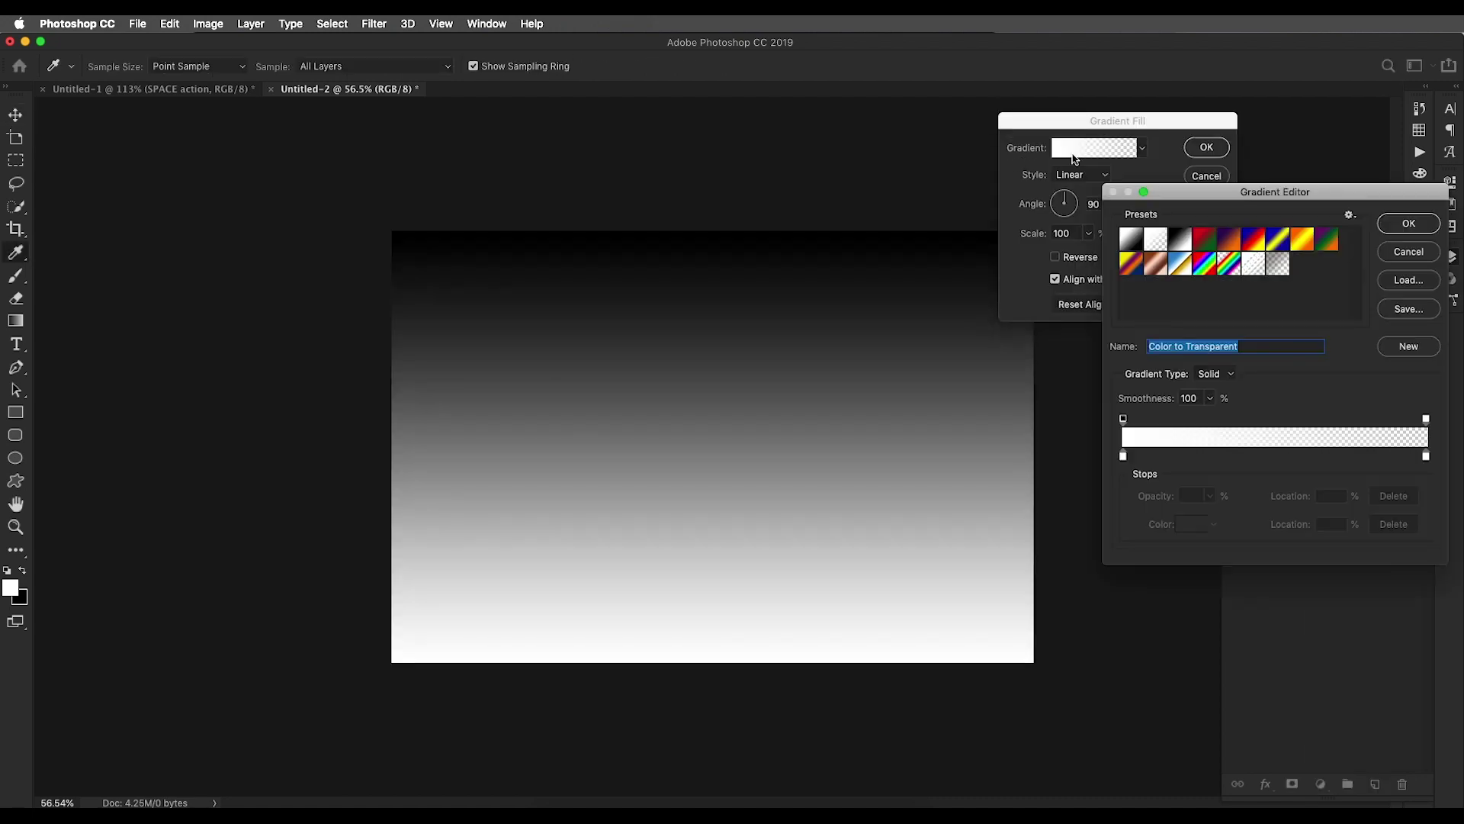
{"action": "left_click", "coordinate": [1178, 243]}
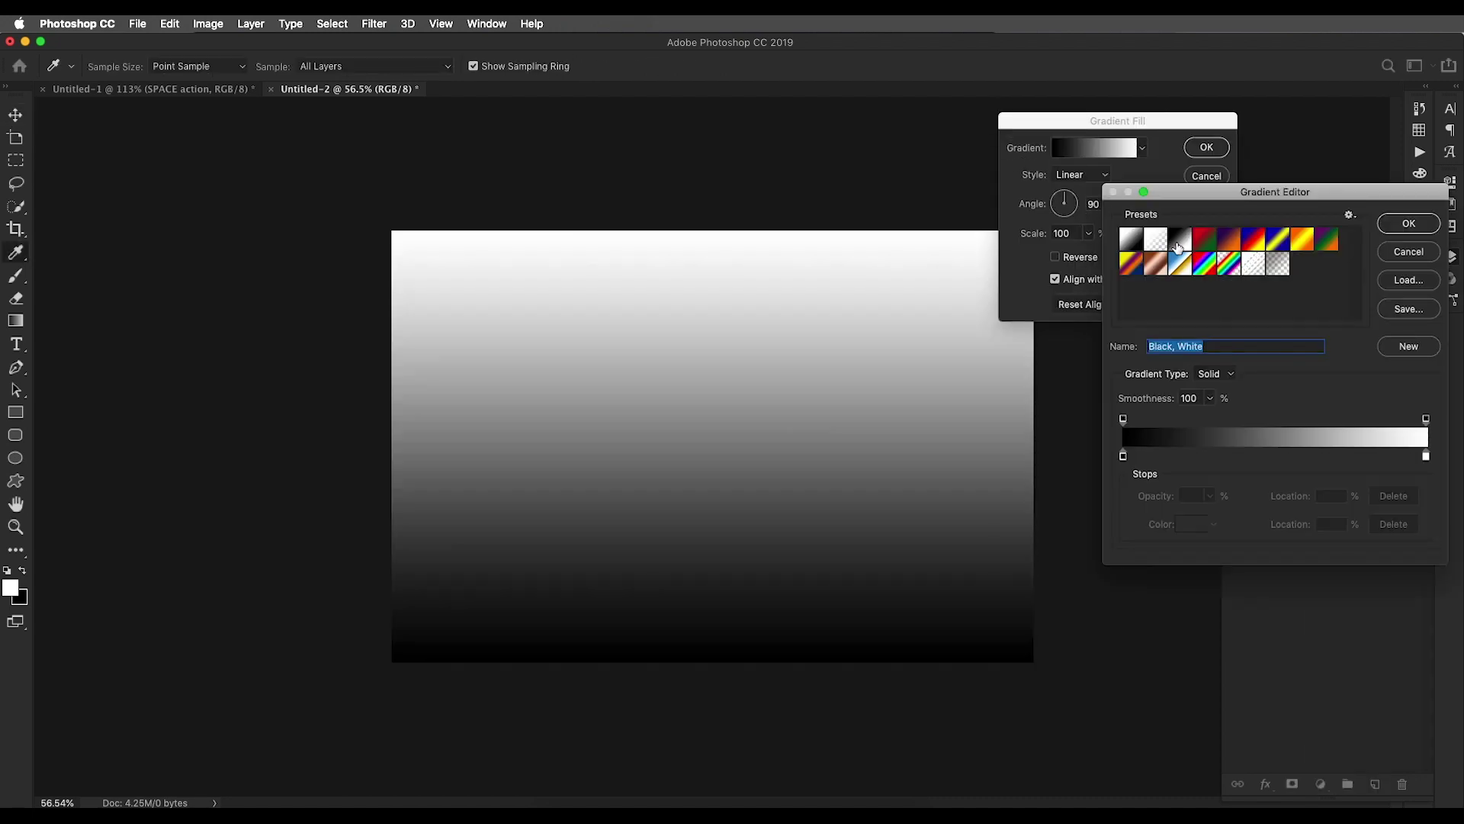
Keep the gradient's start stop black, recolour its white end stop to a near-black dark red, and accept the gradient
{"action": "left_click", "coordinate": [1123, 458]}
{"action": "left_click", "coordinate": [1190, 525]}
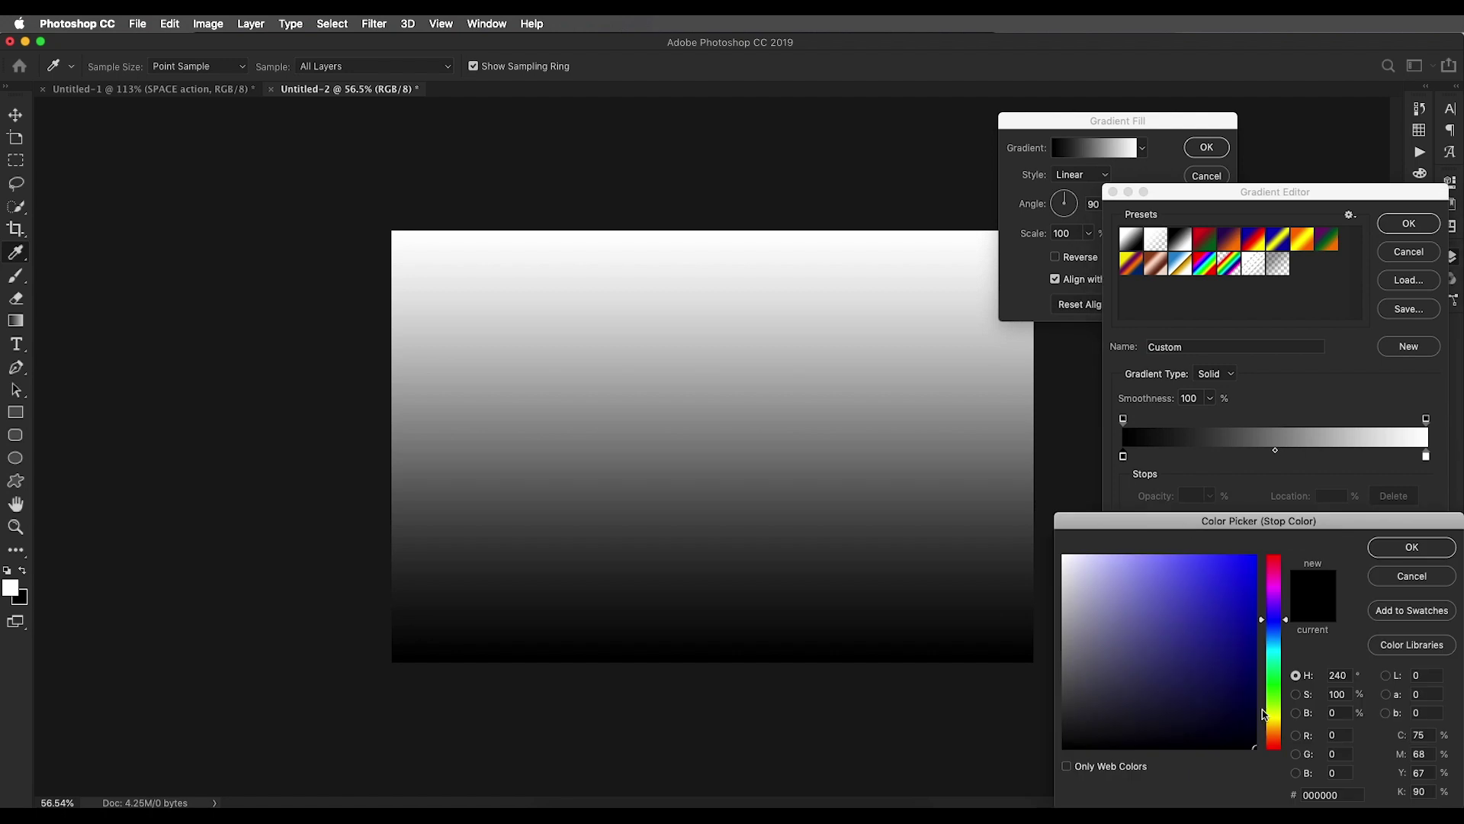
{"action": "left_click", "coordinate": [1394, 547]}
{"action": "left_click", "coordinate": [1426, 456]}
{"action": "left_click", "coordinate": [1190, 529]}
{"action": "mouse_move", "coordinate": [1225, 616]}
{"action": "left_mouse_down"}
{"action": "mouse_move", "coordinate": [1249, 574]}
{"action": "mouse_move", "coordinate": [1253, 589]}
{"action": "mouse_move", "coordinate": [1140, 729]}
{"action": "left_mouse_up"}
{"action": "left_click", "coordinate": [1412, 546]}
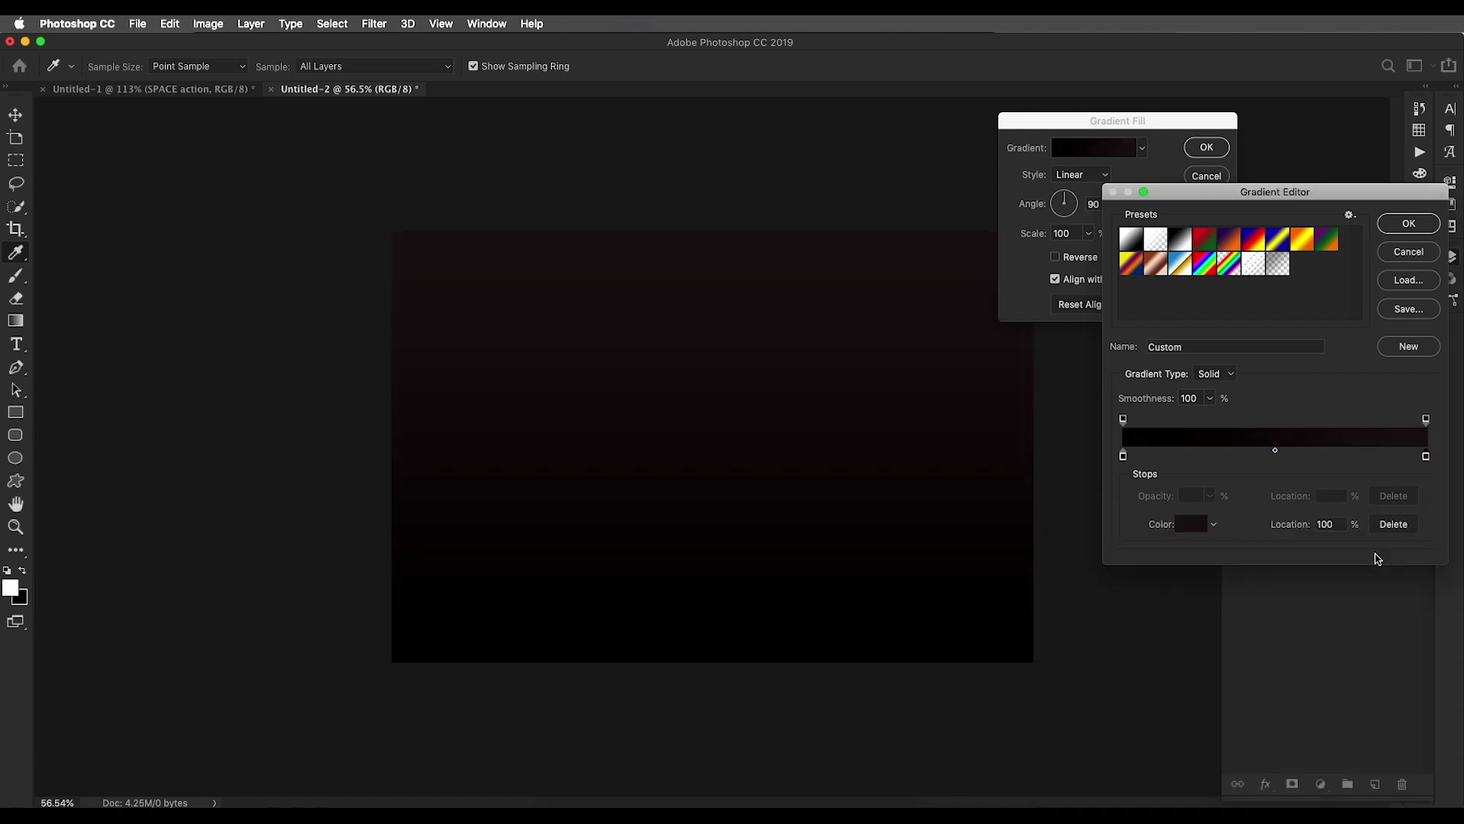
{"action": "left_click", "coordinate": [1409, 223]}
Make the gradient fill radial and reversed, with its centre moved left of the canvas middle, and apply it
{"action": "left_click", "coordinate": [1087, 175]}
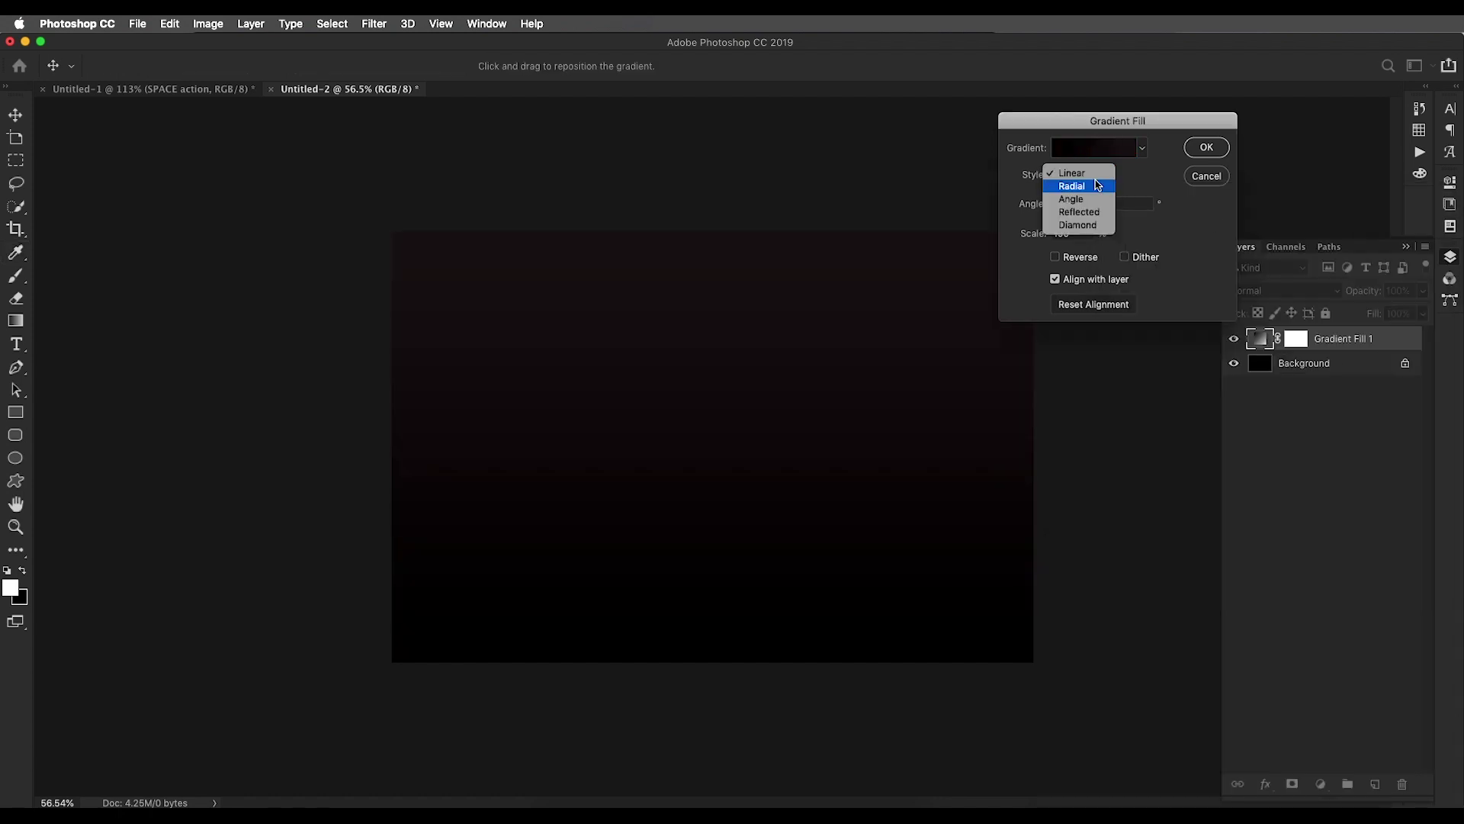
{"action": "left_click", "coordinate": [1086, 188]}
{"action": "left_click_drag", "start_coordinate": [722, 405], "coordinate": [597, 416]}
{"action": "left_click", "coordinate": [1056, 257]}
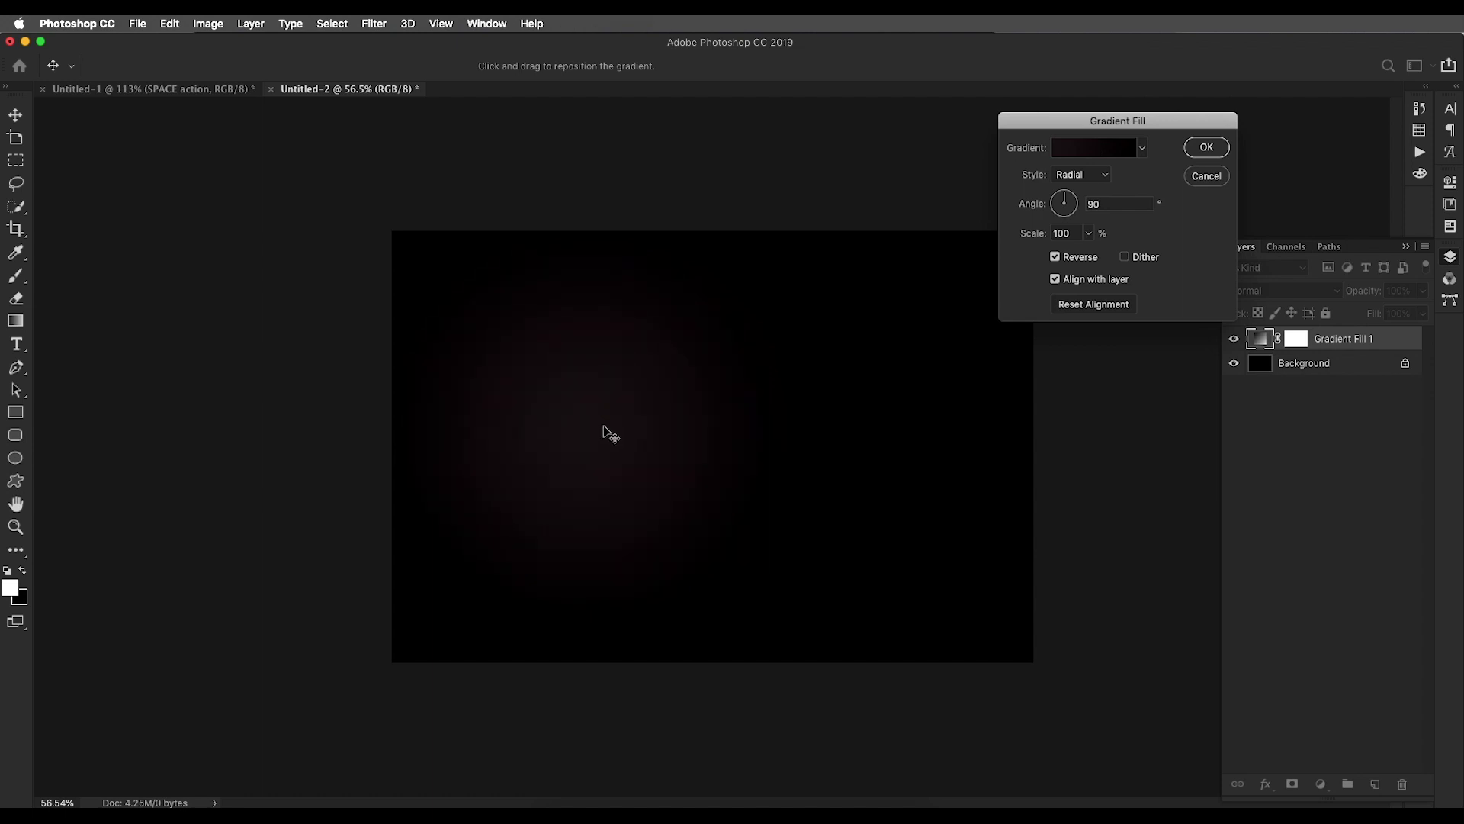
{"action": "left_click", "coordinate": [1221, 153]}
{"action": "scroll", "coordinate": [637, 501], "scroll_direction": "down", "scroll_amount": 5}
{"action": "scroll", "coordinate": [637, 502], "scroll_direction": "up", "scroll_amount": 5}
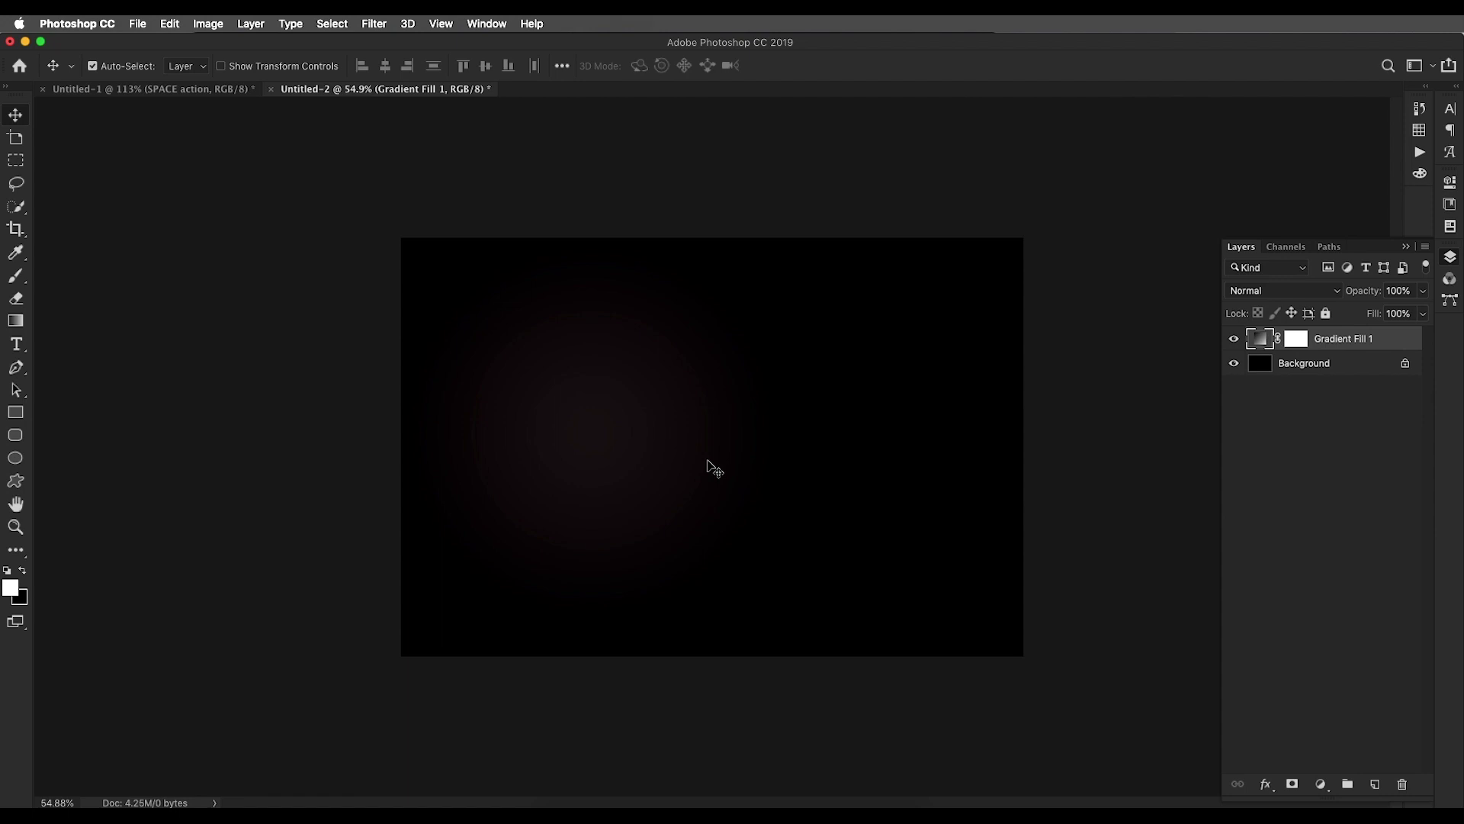
In the Untitled-1 document, release Layer 10 from its clipping mask and examine its coloured circle texture
{"action": "left_click", "coordinate": [222, 90]}
{"action": "scroll", "coordinate": [663, 358], "scroll_direction": "up", "scroll_amount": 5}
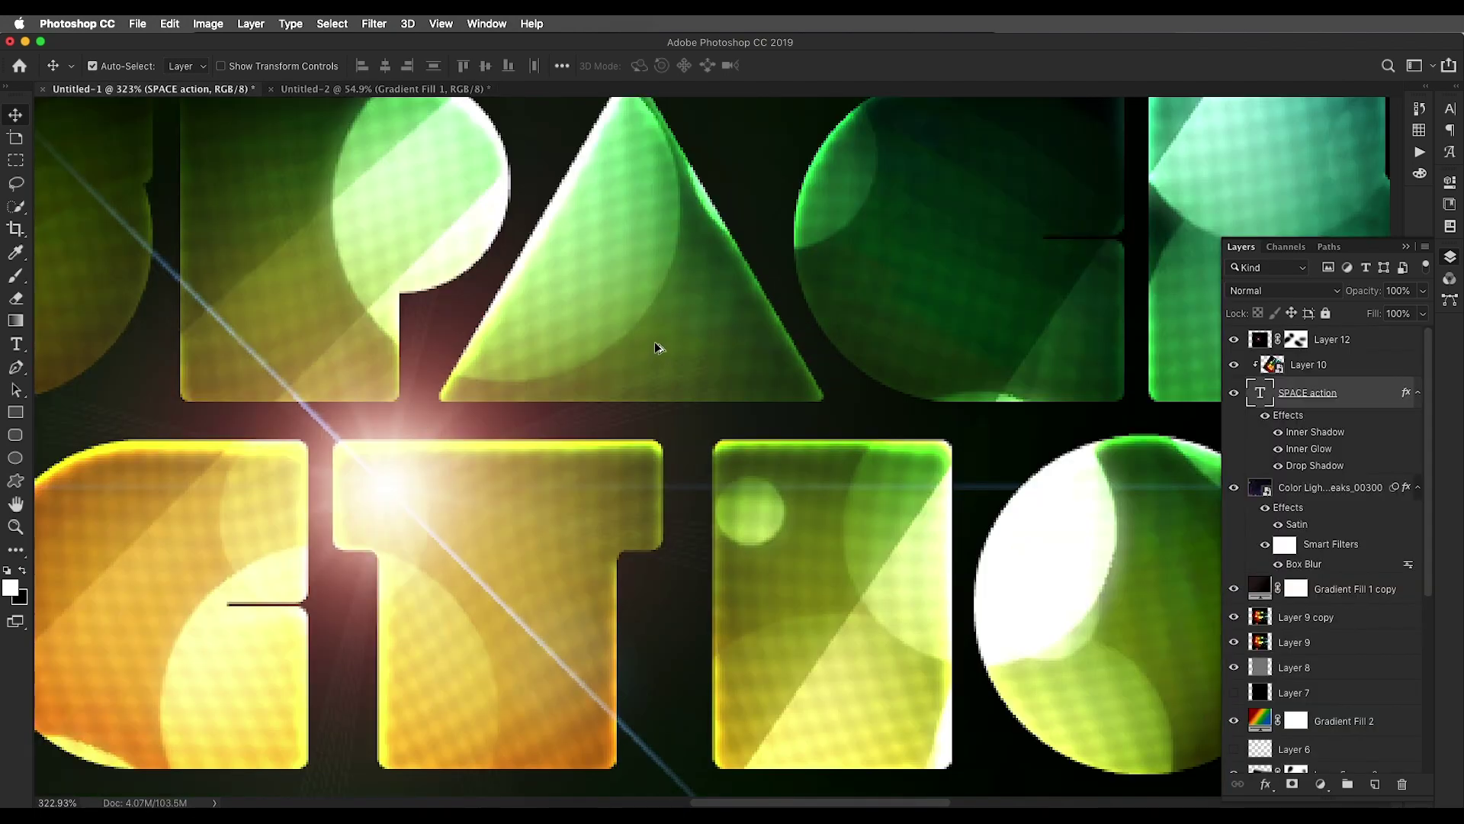
{"action": "scroll", "coordinate": [999, 497], "scroll_direction": "down", "scroll_amount": 5}
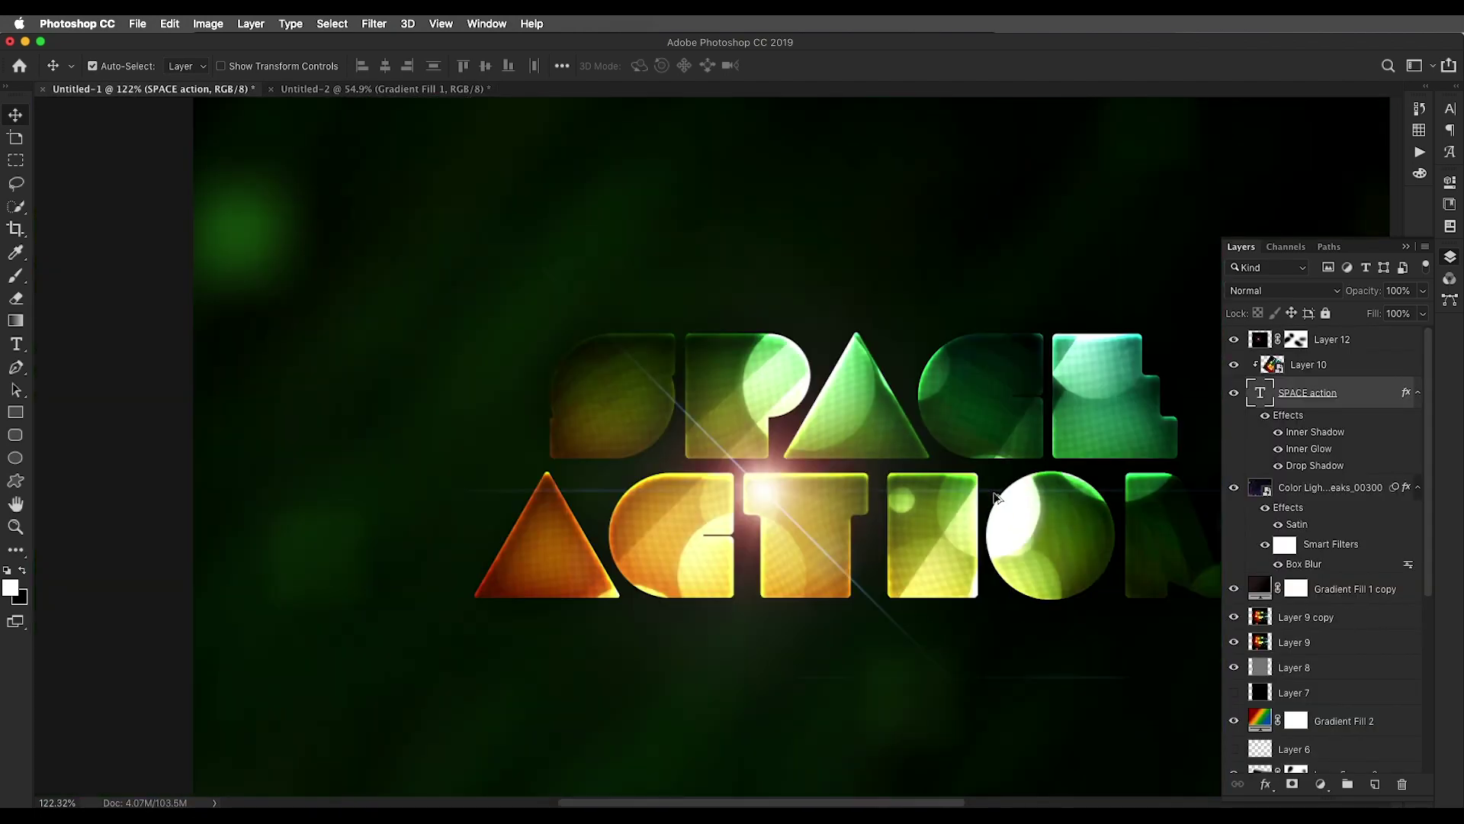
{"action": "left_click", "coordinate": [1272, 369], "text": "alt"}
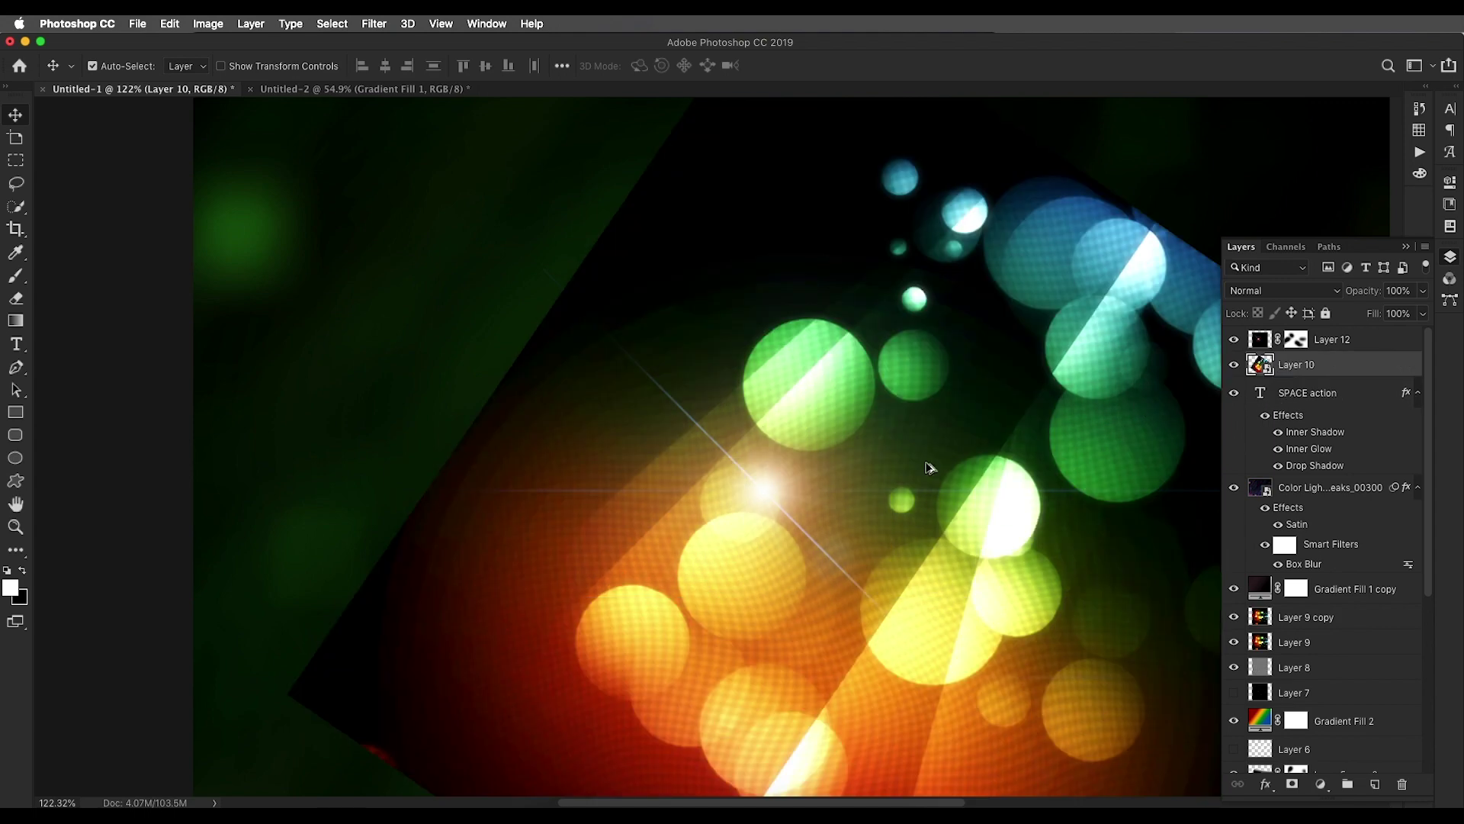
{"action": "scroll", "coordinate": [869, 463], "scroll_direction": "down", "scroll_amount": 5}
{"action": "scroll", "coordinate": [693, 361], "scroll_direction": "up", "scroll_amount": 4}
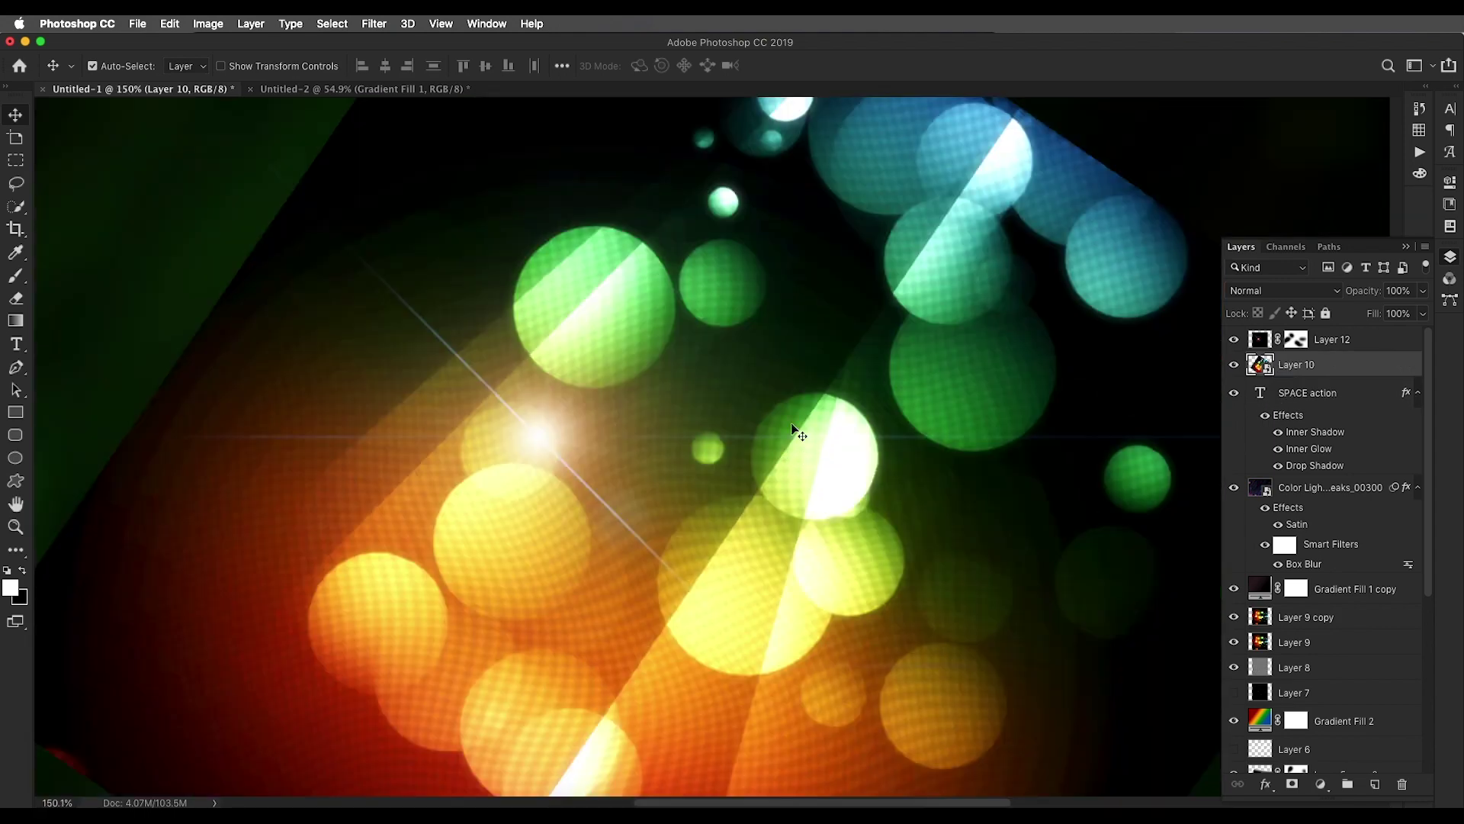
{"action": "scroll", "coordinate": [802, 441], "scroll_direction": "down", "scroll_amount": 2}
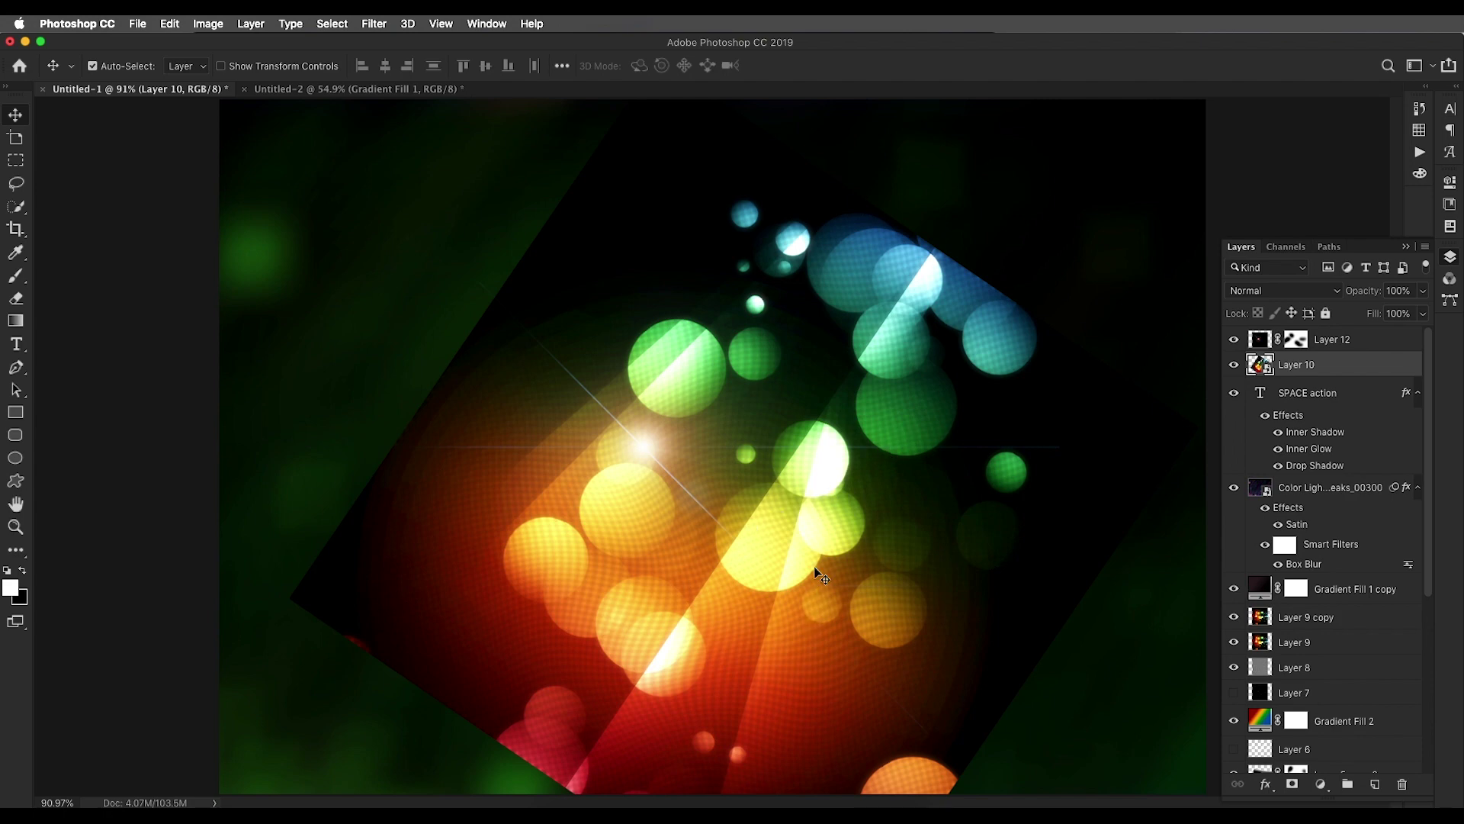
Return to Untitled-2, add a new layer, and make a large circular selection around the canvas centre with the Elliptical Marquee tool
{"action": "left_click", "coordinate": [428, 92]}
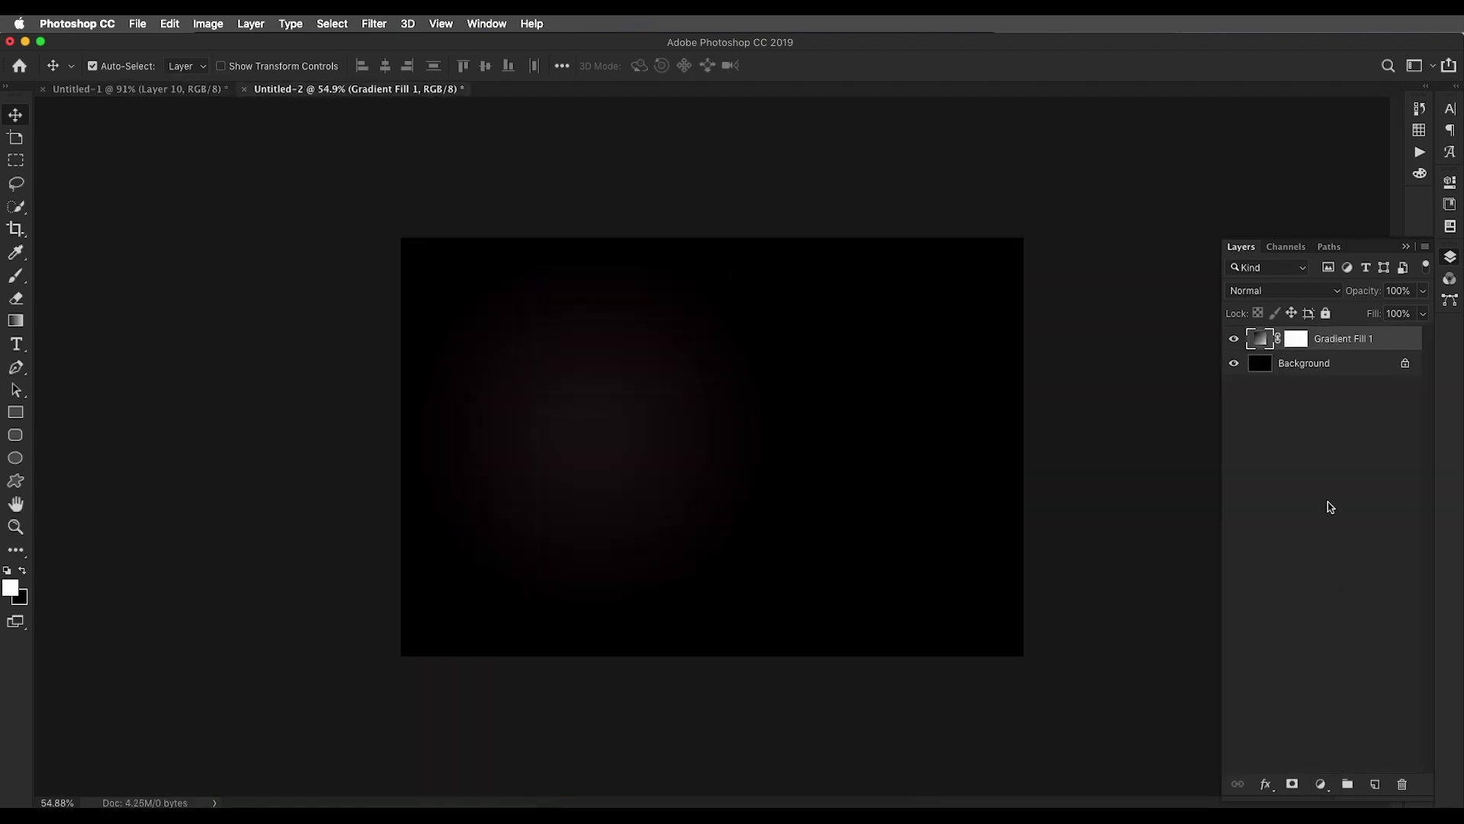
{"action": "left_click", "coordinate": [1375, 785]}
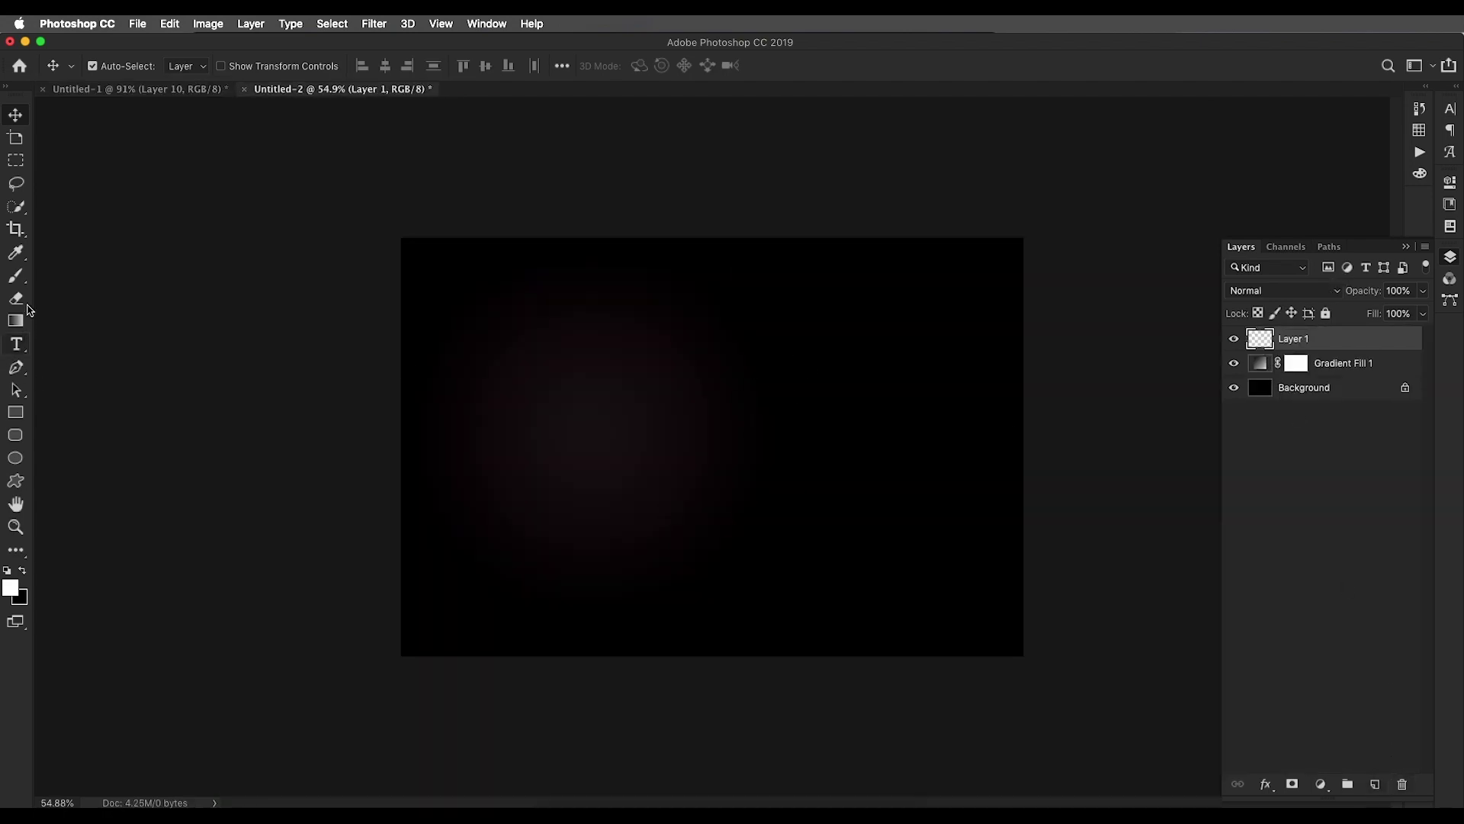
{"action": "left_click", "coordinate": [25, 556]}
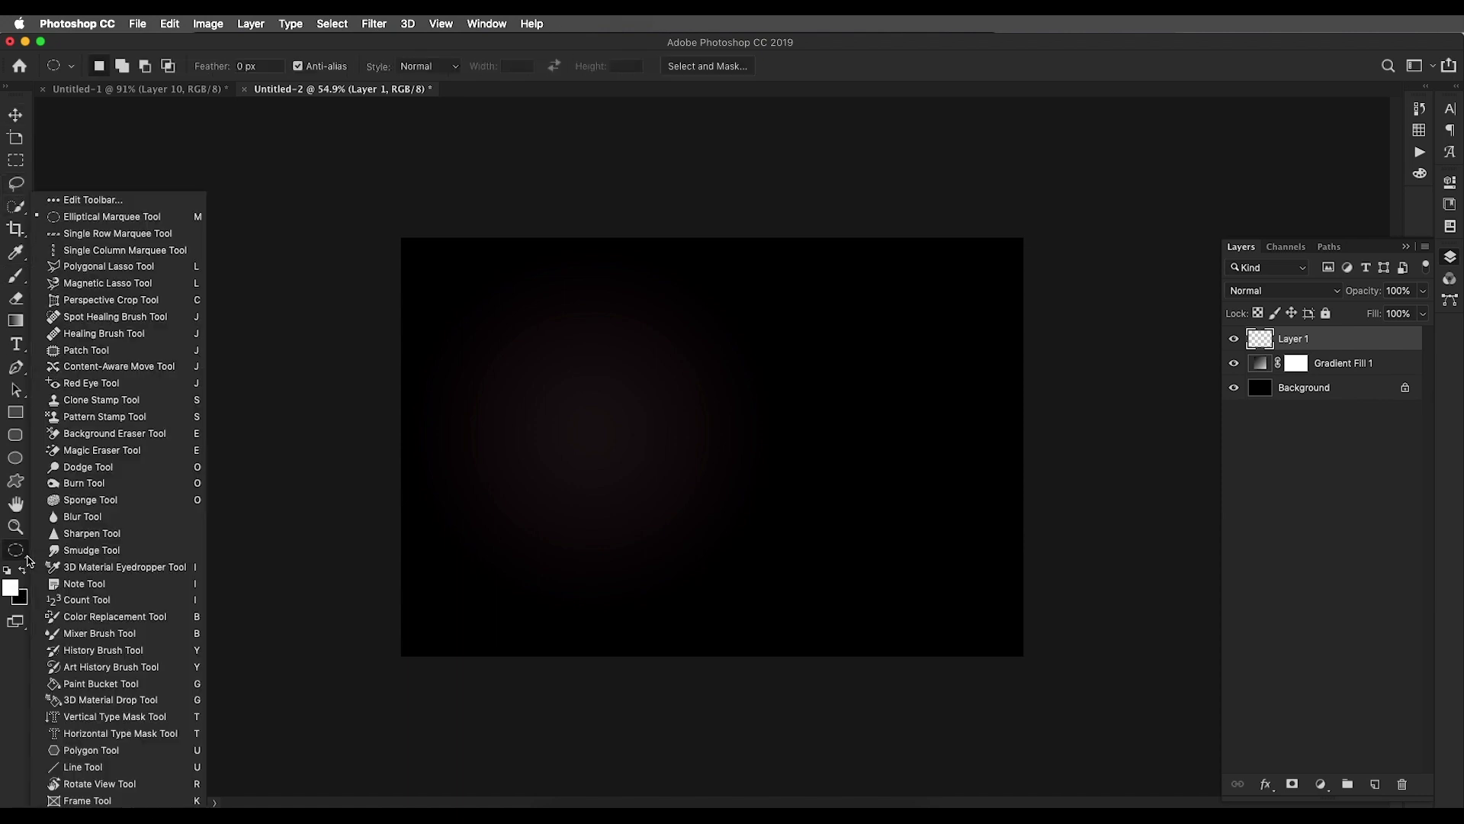
{"action": "left_click", "coordinate": [89, 220]}
{"action": "mouse_move", "coordinate": [723, 424]}
{"action": "left_mouse_down"}
{"action": "mouse_move", "coordinate": [774, 530]}
{"action": "mouse_move", "coordinate": [842, 577]}
{"action": "left_mouse_up"}
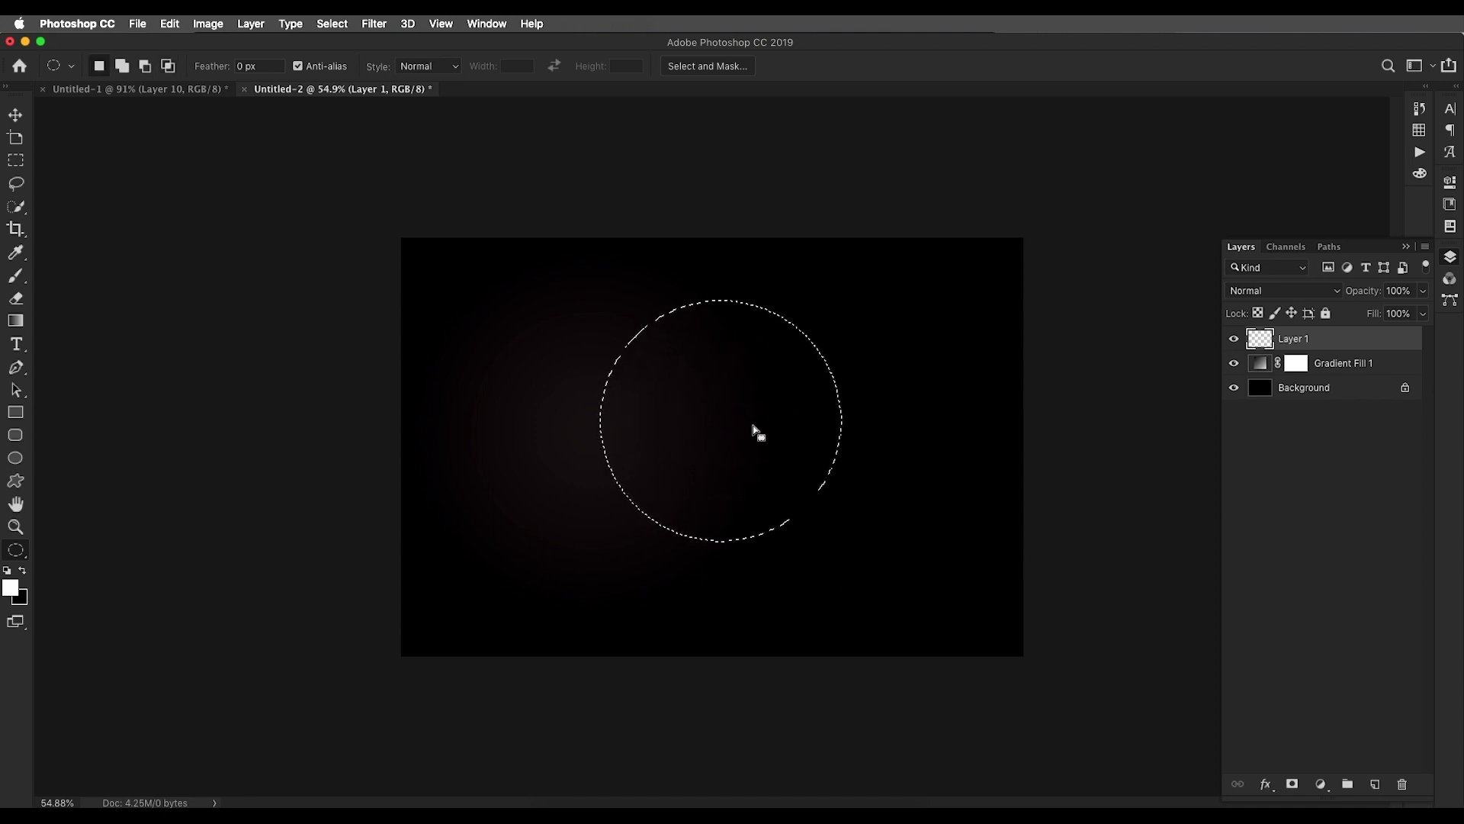
Set up the Gradient tool with a black-to-white gradient in radial style
{"action": "left_click", "coordinate": [16, 321]}
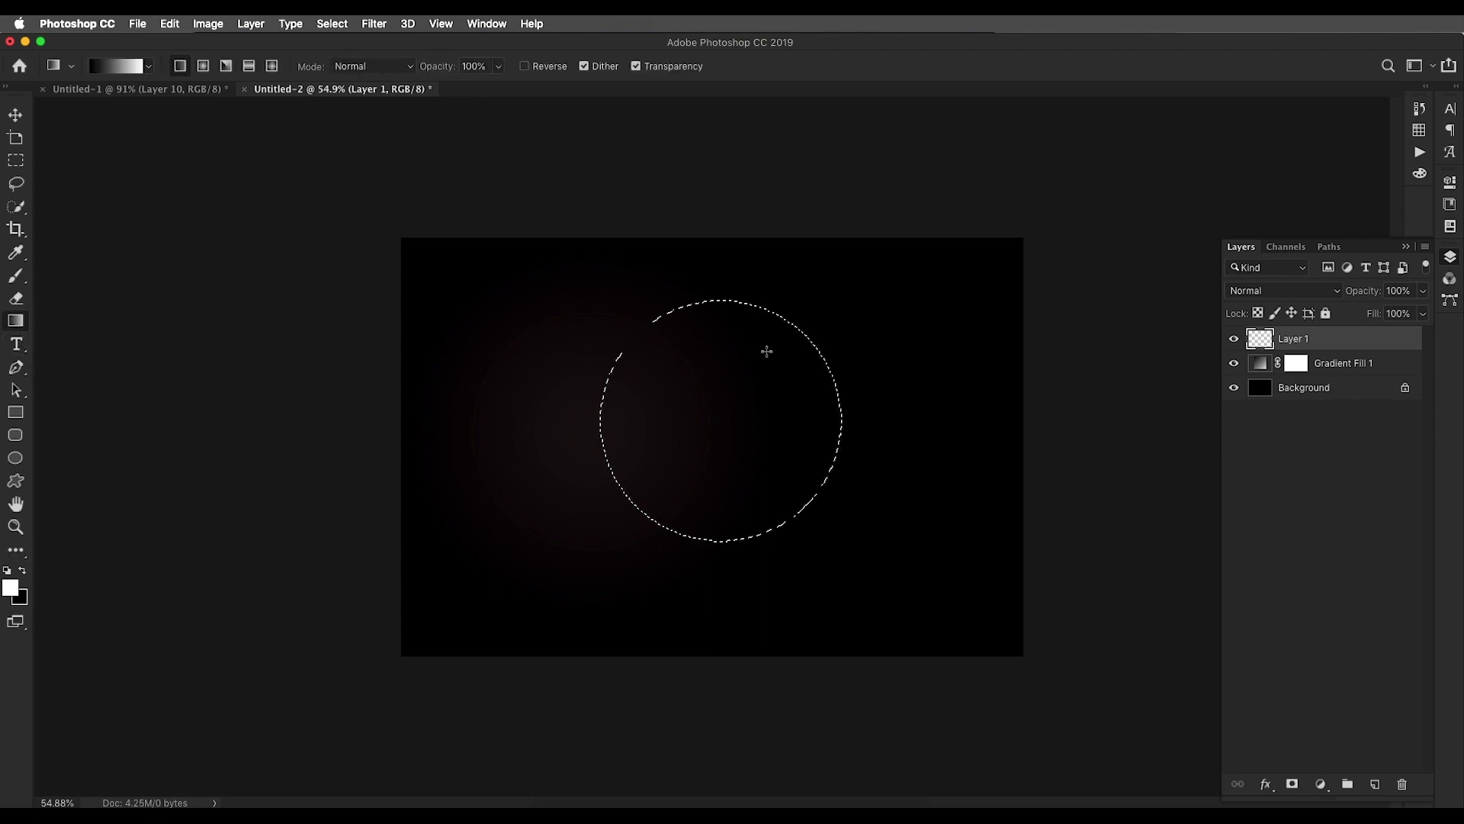
{"action": "left_click", "coordinate": [148, 67]}
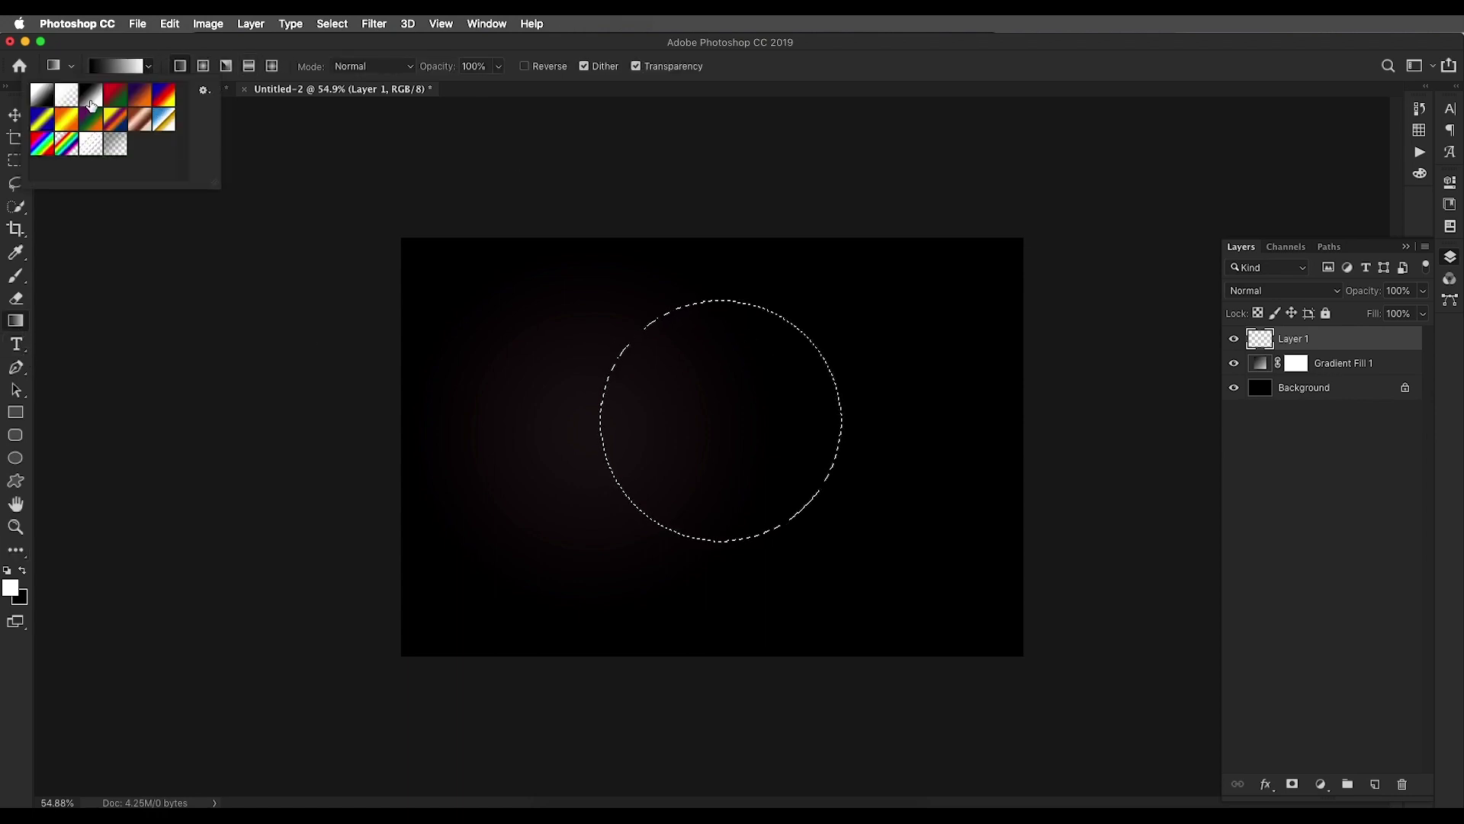
{"action": "left_click", "coordinate": [142, 74]}
{"action": "left_click", "coordinate": [203, 65]}
Try radial gradient fills from the circle's upper part to its lower edge, in normal and reversed direction, undoing each one
{"action": "left_click_drag", "start_coordinate": [719, 355], "coordinate": [716, 543]}
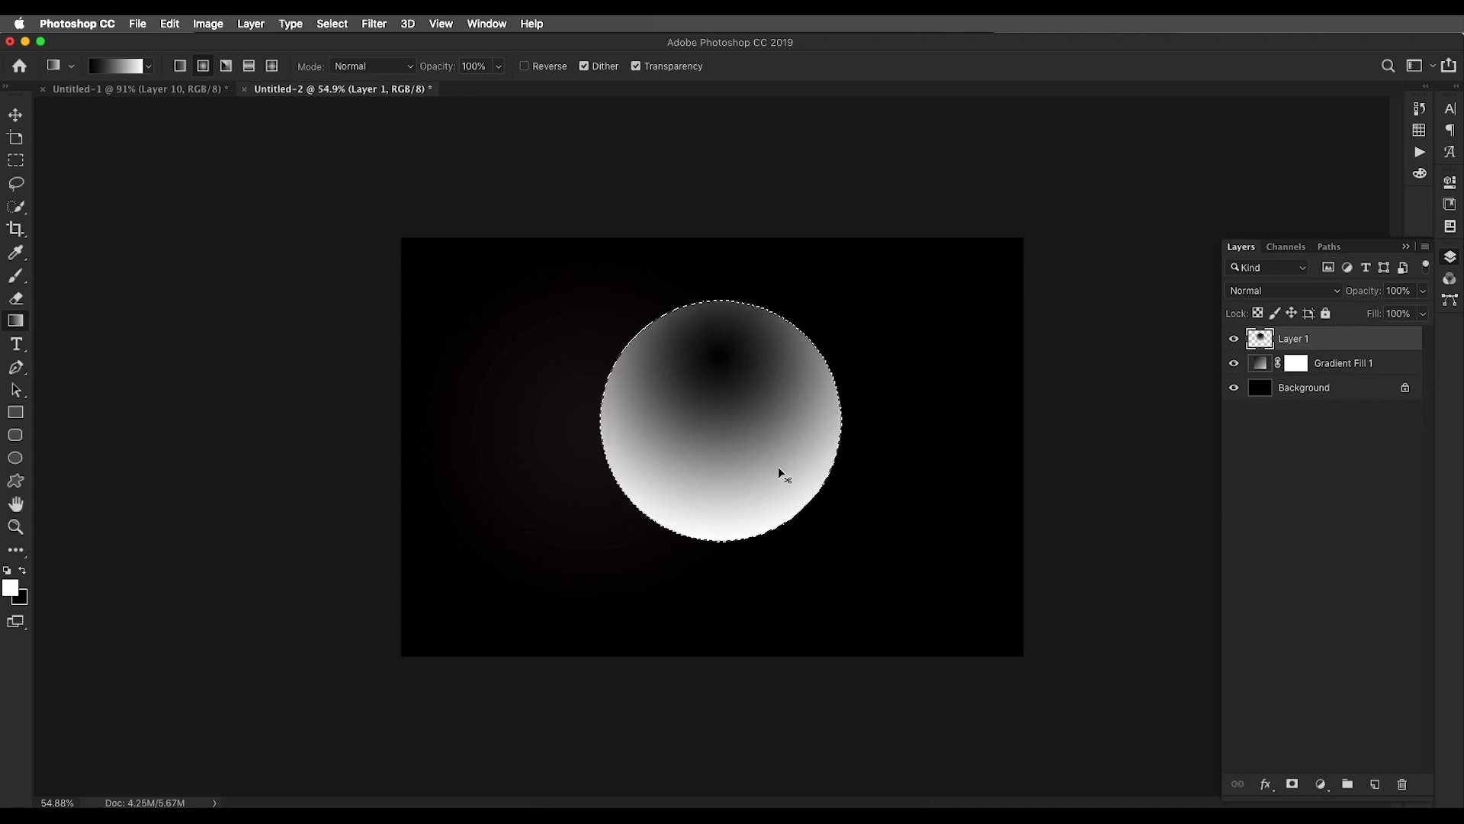
{"action": "left_click", "coordinate": [524, 67]}
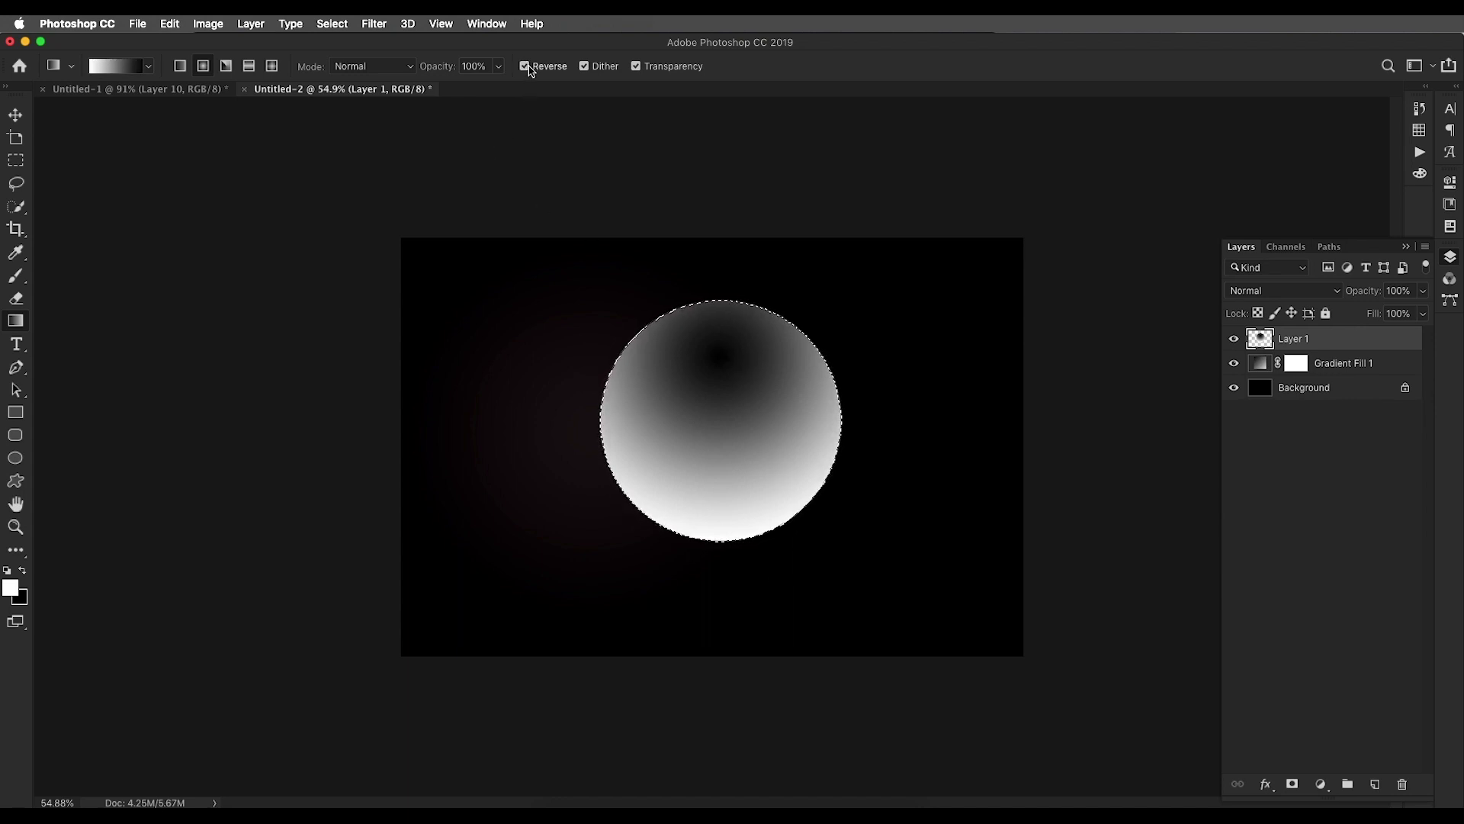
{"action": "key", "text": "ctrl+z"}
{"action": "left_click_drag", "start_coordinate": [718, 352], "coordinate": [718, 546]}
{"action": "key", "text": "ctrl+z"}
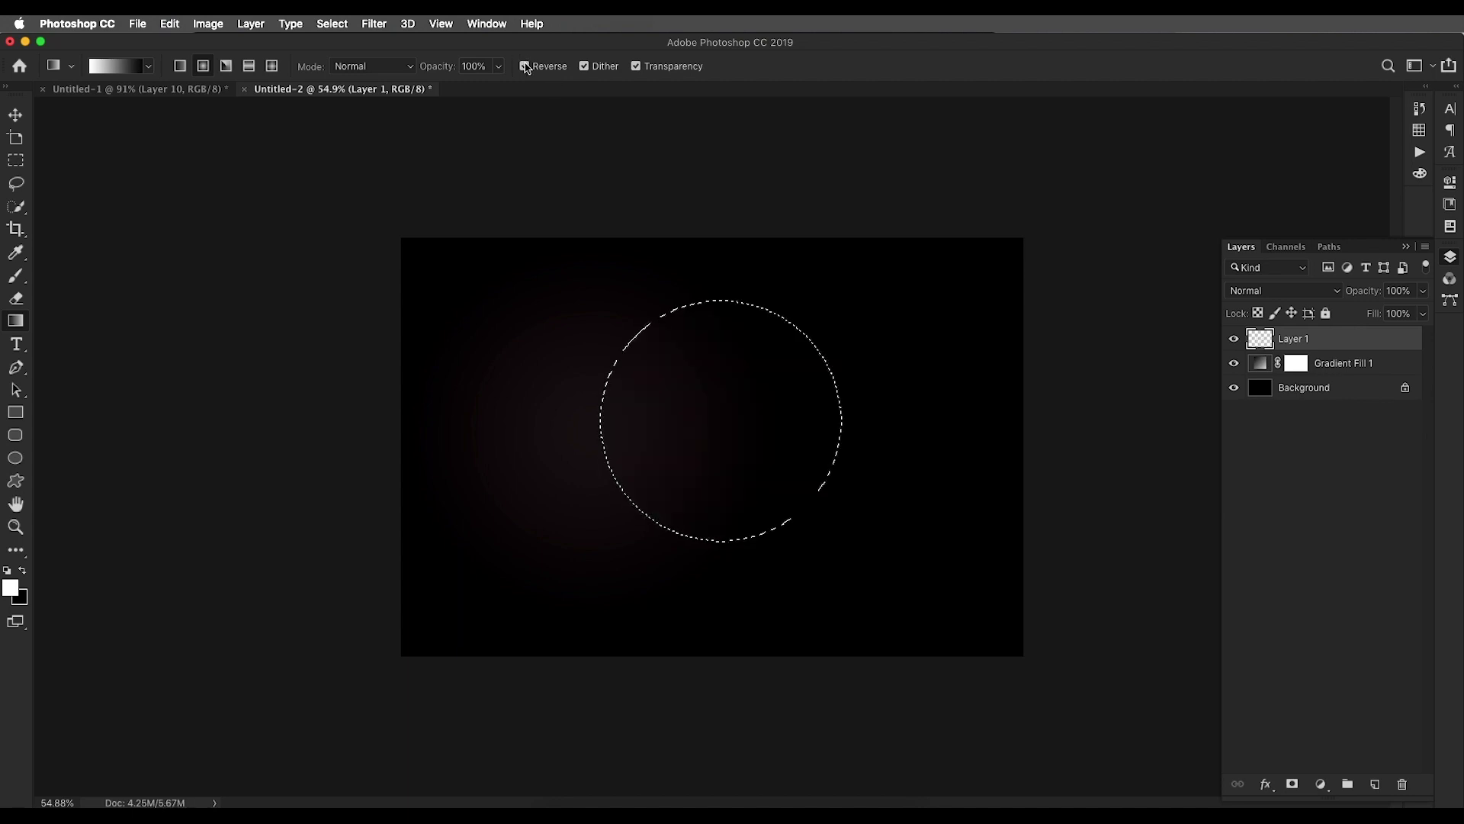
{"action": "left_click", "coordinate": [524, 67]}
{"action": "left_click_drag", "start_coordinate": [721, 372], "coordinate": [732, 537]}
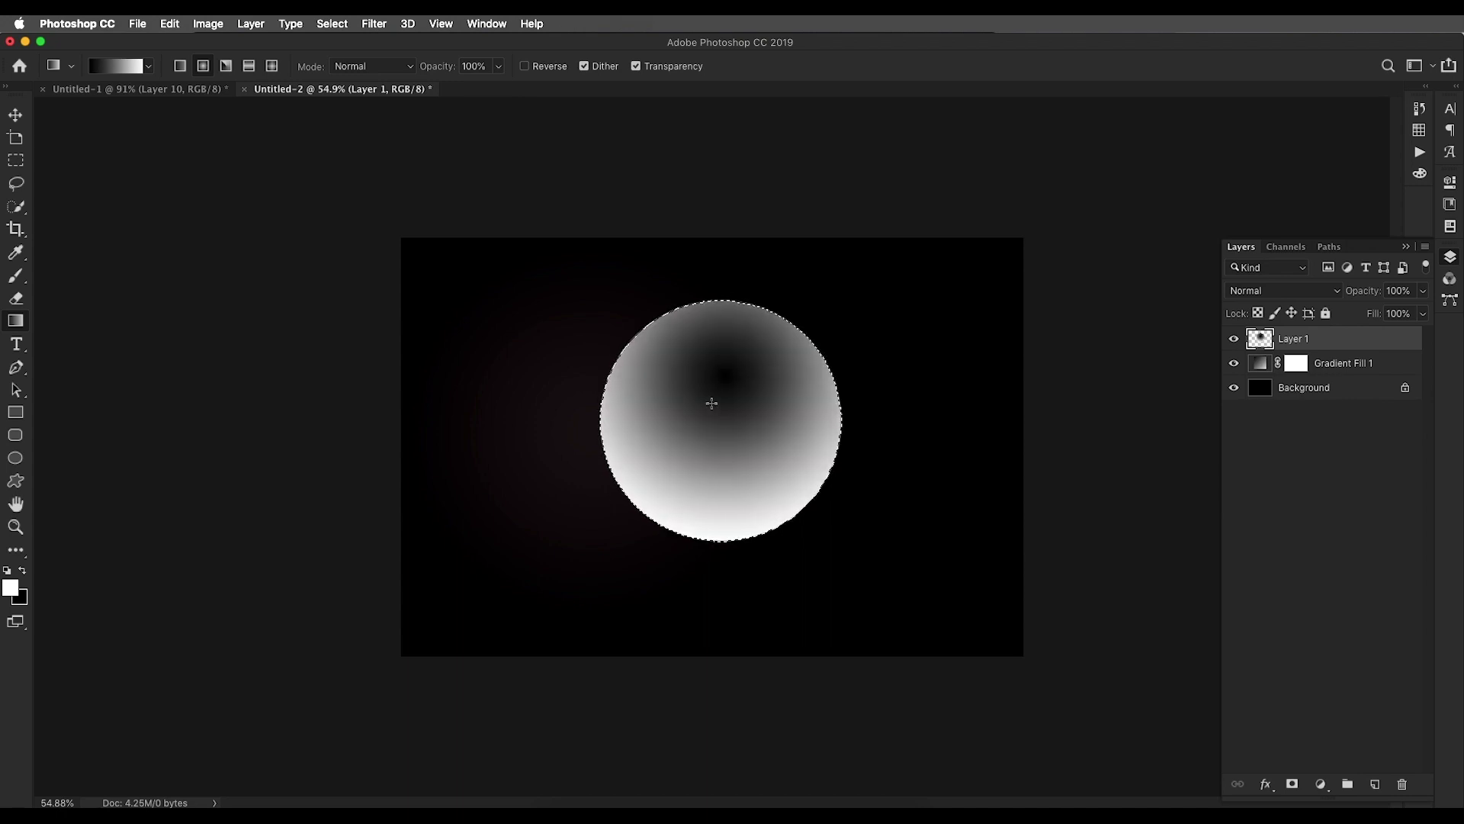
{"action": "key", "text": "ctrl+z"}
Change the gradient's white stop to cecece and fill the circle radially from its upper part to its lower edge
{"action": "left_click", "coordinate": [120, 68]}
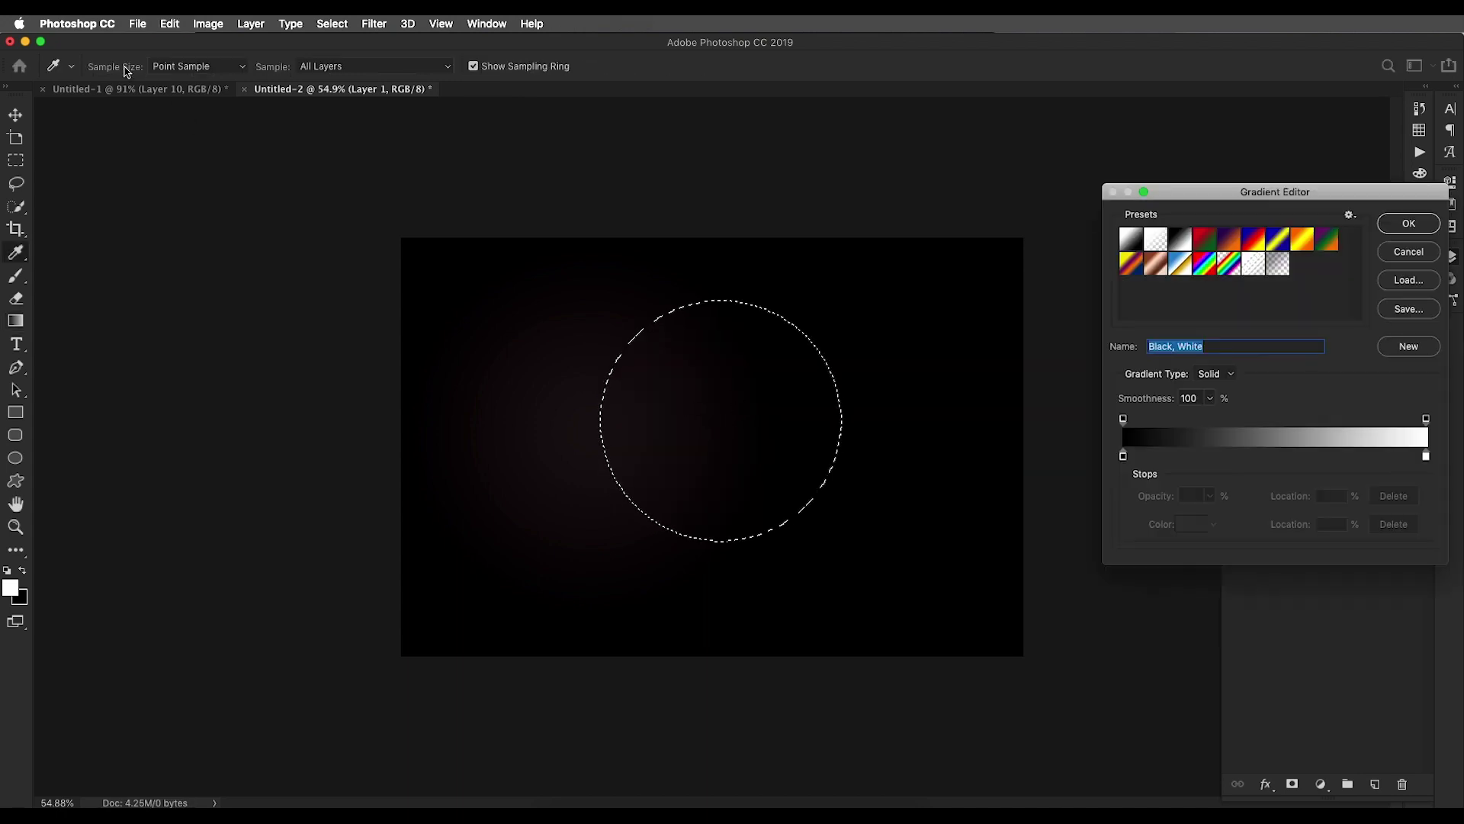
{"action": "double_click", "coordinate": [1424, 456]}
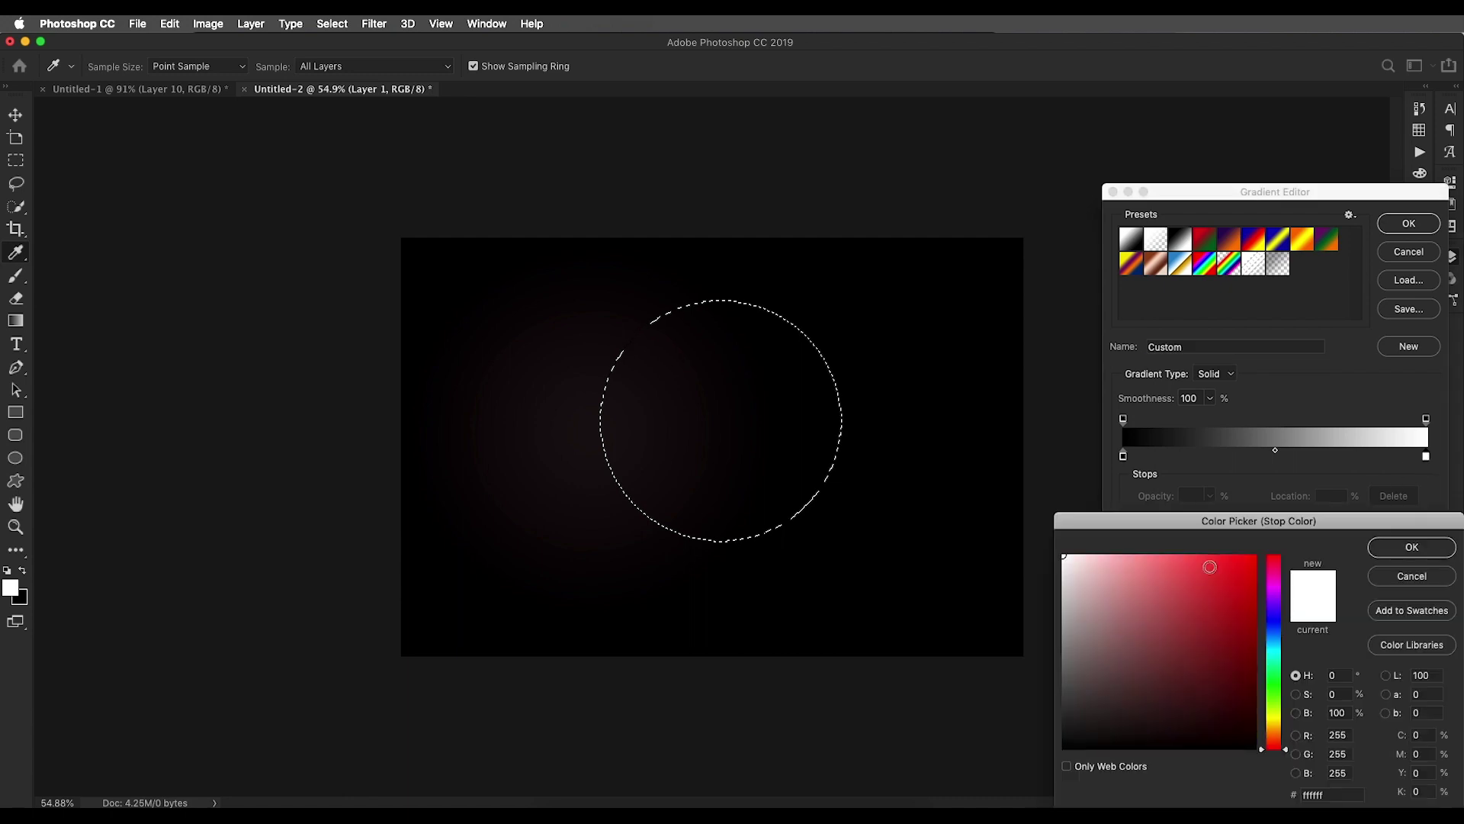
{"action": "left_click_drag", "start_coordinate": [1064, 577], "coordinate": [1059, 592]}
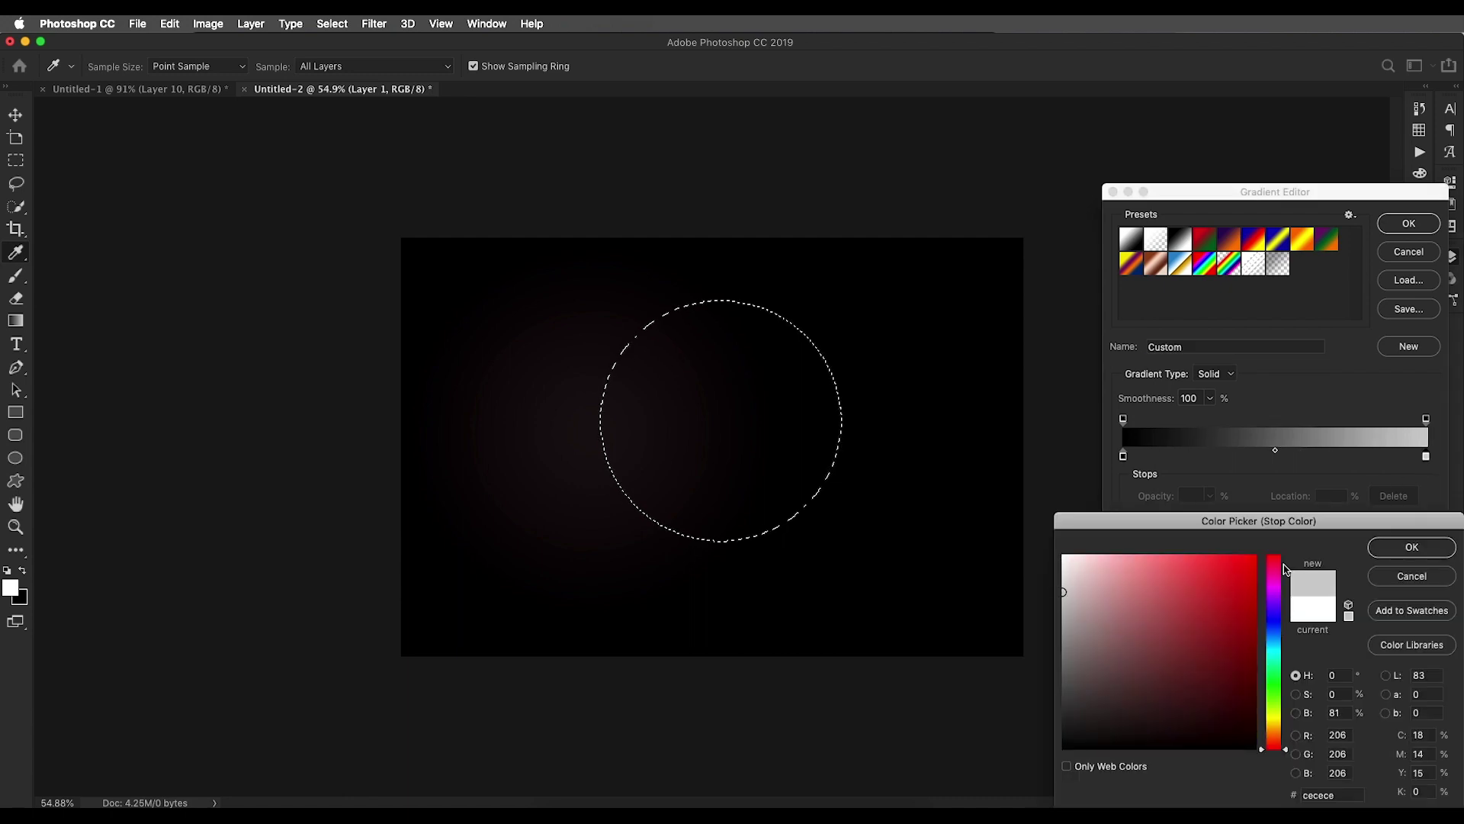
{"action": "left_click", "coordinate": [1411, 547]}
{"action": "left_click", "coordinate": [1409, 224]}
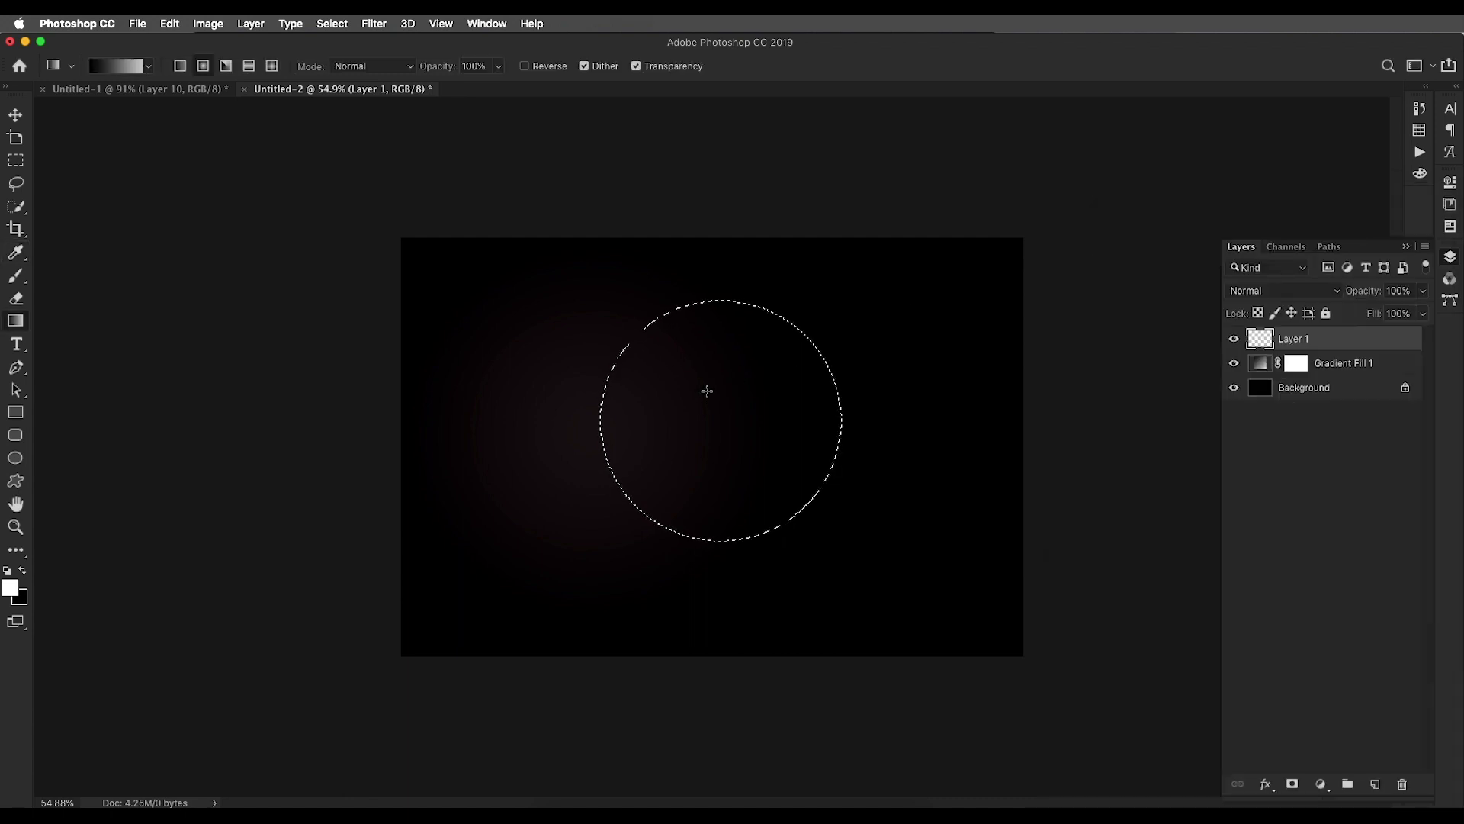
{"action": "left_click_drag", "start_coordinate": [721, 356], "coordinate": [733, 547]}
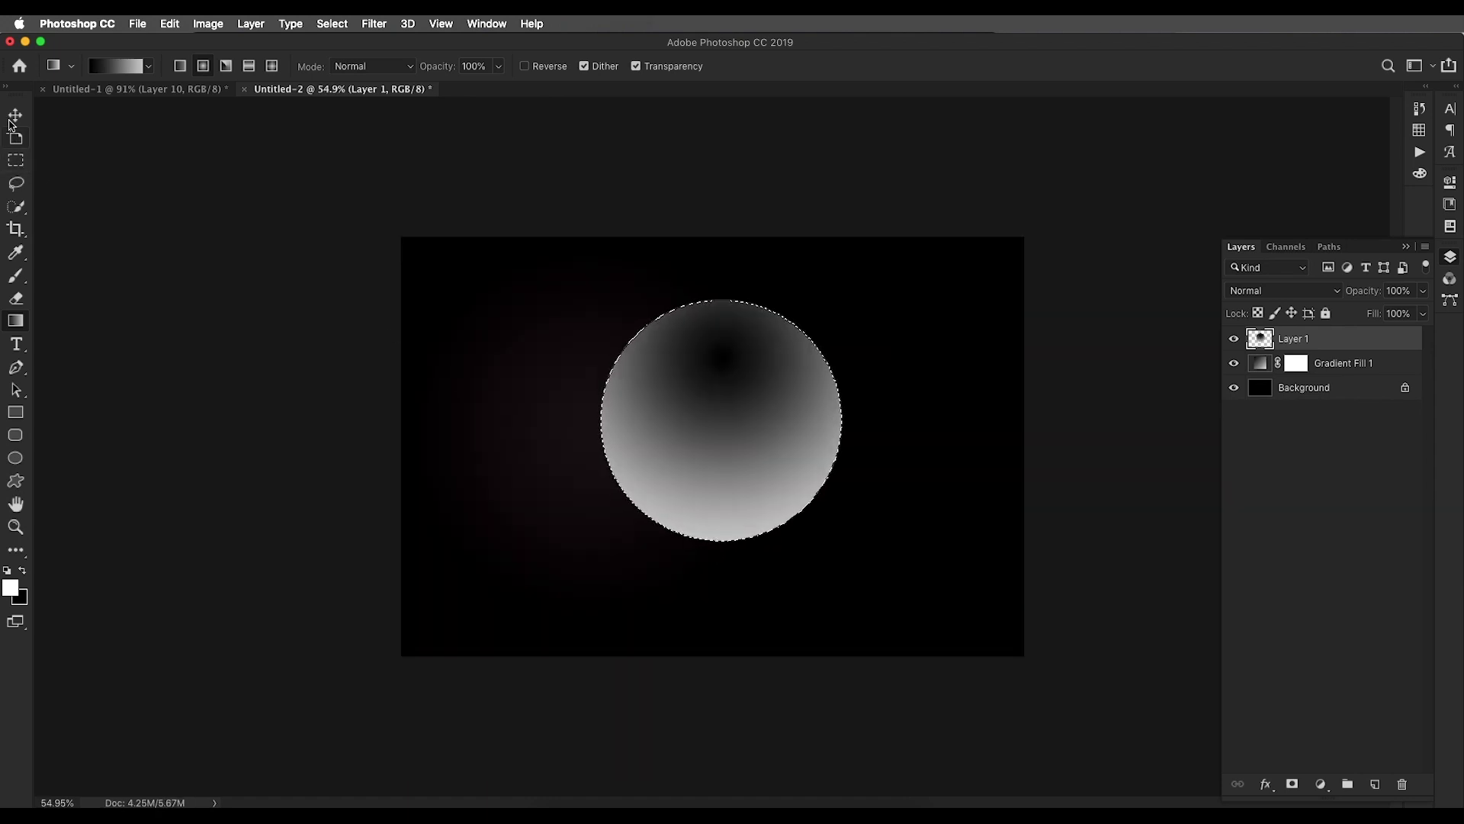
Deselect the circle and hide the Gradient Fill 1 and Background layers so only the circle layer shows
{"action": "key", "text": "v"}
{"action": "key", "text": "cmd+d"}
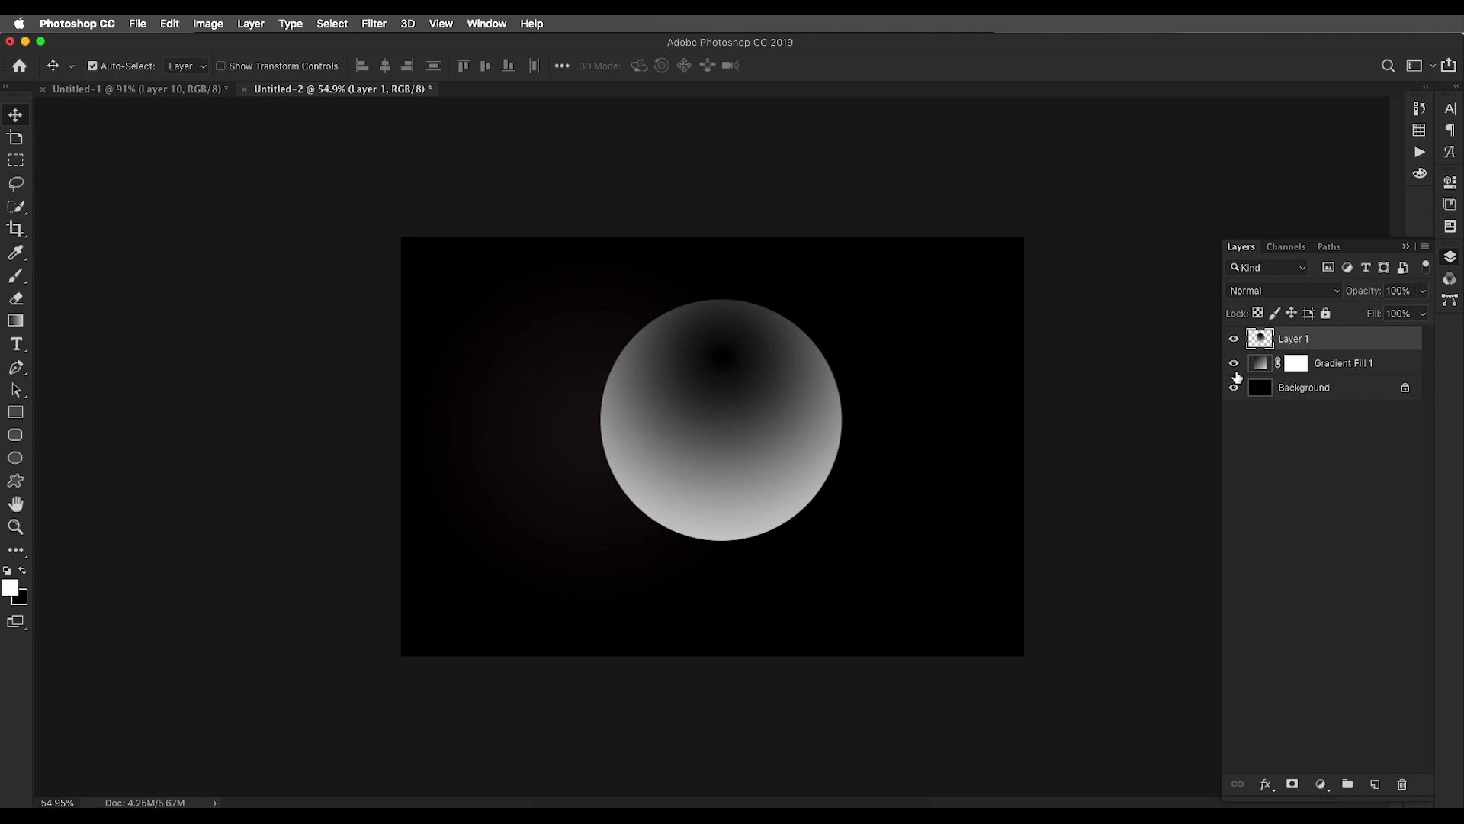
{"action": "left_click", "coordinate": [1233, 365]}
{"action": "left_click", "coordinate": [1234, 391]}
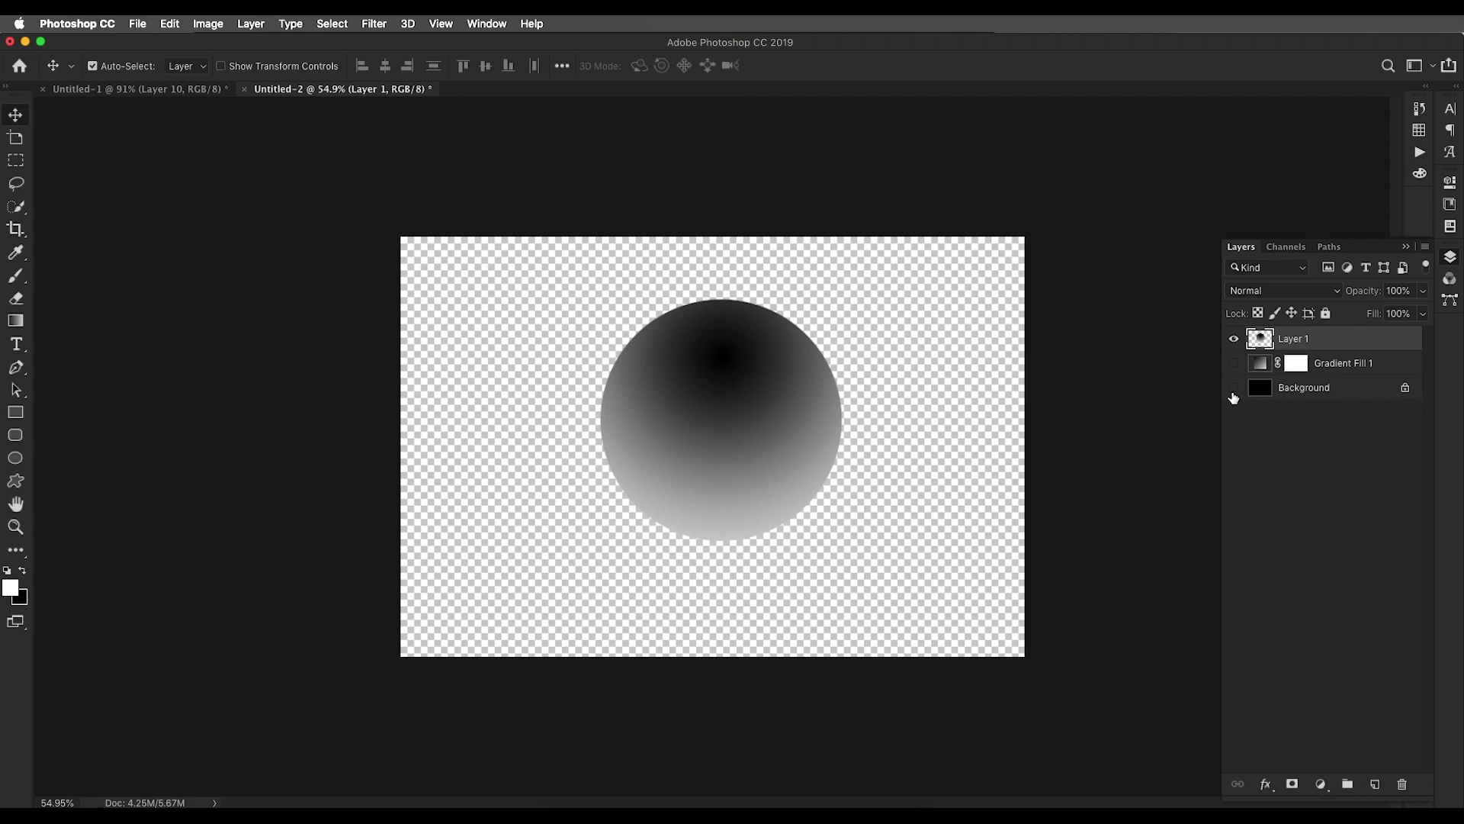
Define a new brush preset named C from the gradient-filled circle
{"action": "left_click", "coordinate": [180, 25]}
{"action": "left_click", "coordinate": [279, 436]}
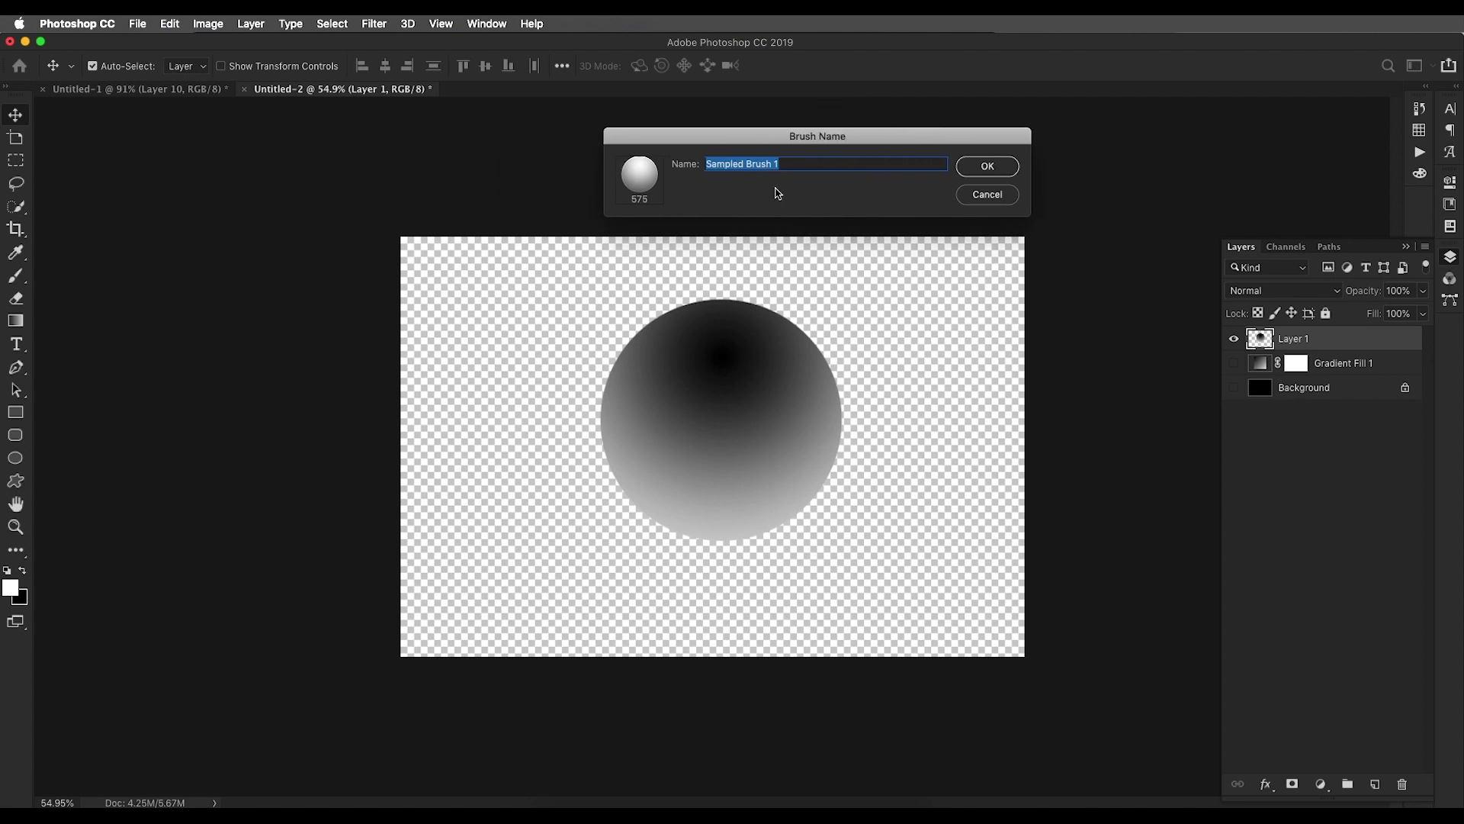
{"action": "type", "text": "Circle"}
{"action": "left_click", "coordinate": [988, 167]}
With the Brush tool active, hide Layer 1, show the gradient fill and background layers again, and add a new layer
{"action": "key", "text": "b"}
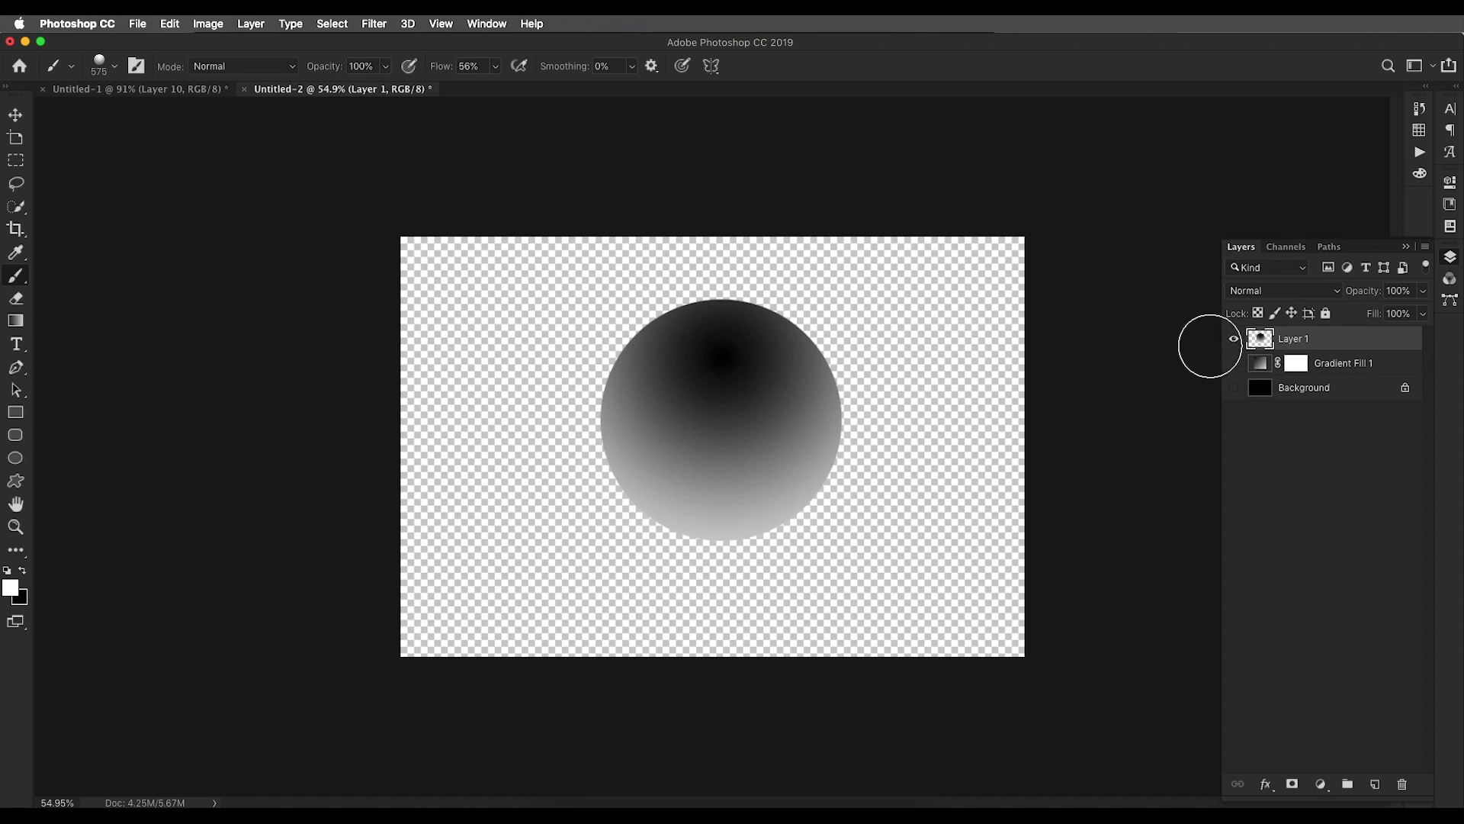
{"action": "left_click", "coordinate": [1233, 338]}
{"action": "left_click", "coordinate": [1234, 388]}
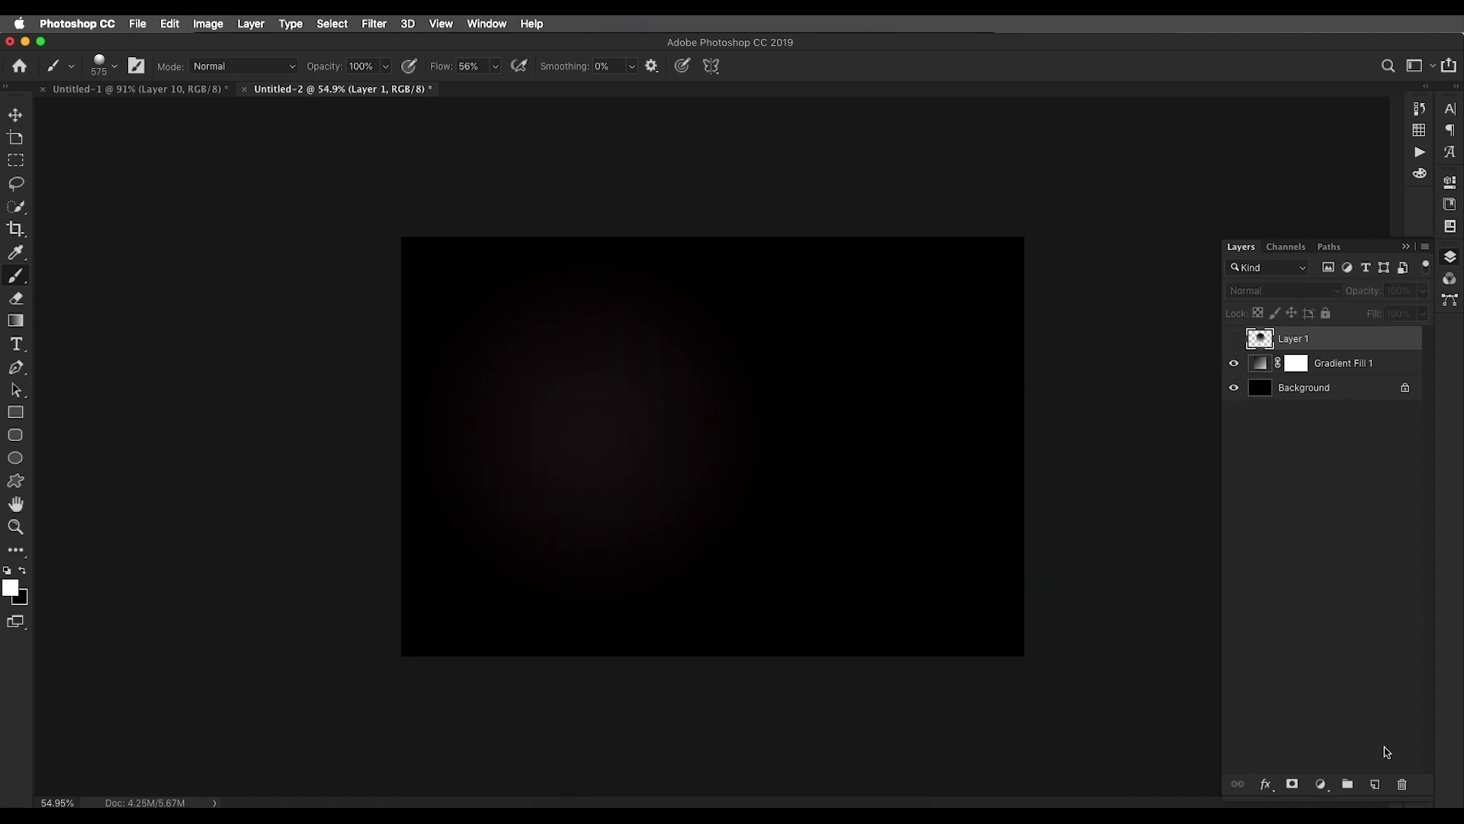
{"action": "left_click", "coordinate": [1380, 786]}
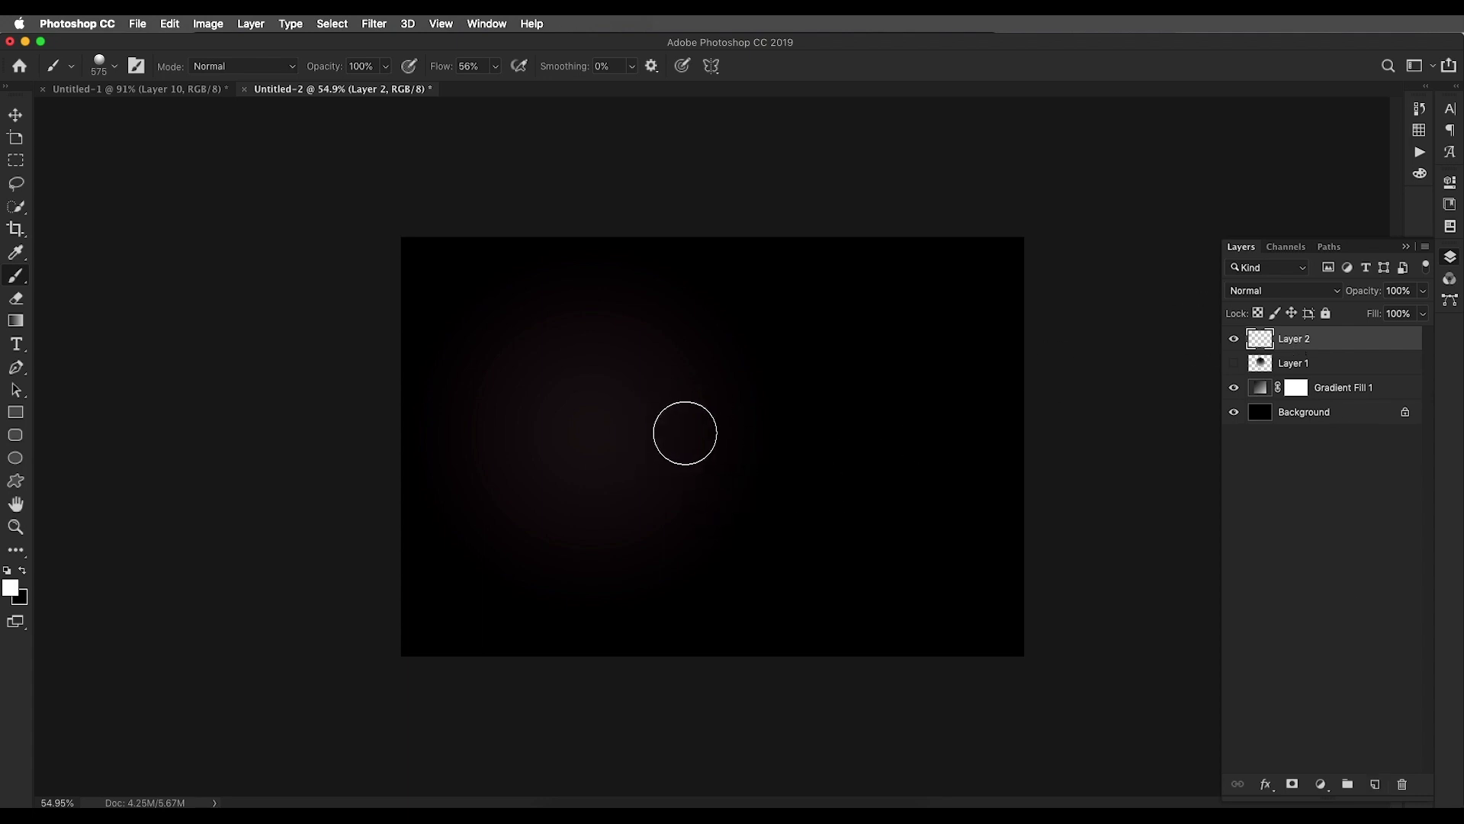
Try dabs of the new brush on the empty layer, undo them, and enlarge the brush to 1600 px
{"action": "left_click", "coordinate": [672, 439]}
{"action": "left_click", "coordinate": [810, 519]}
{"action": "key", "text": "super+z"}
{"action": "left_click", "coordinate": [789, 413], "text": "super"}
{"action": "key", "text": "super+z"}
{"action": "key", "text": "bracketright"}
{"action": "key", "text": "bracketright"}
{"action": "key", "text": "bracketright"}
{"action": "key", "text": "bracketright"}
{"action": "key", "text": "bracketright"}
{"action": "key", "text": "bracketright"}
{"action": "key", "text": "bracketright"}
{"action": "key", "text": "bracketright"}
{"action": "key", "text": "bracketright"}
{"action": "key", "text": "bracketright"}
{"action": "key", "text": "bracketright"}
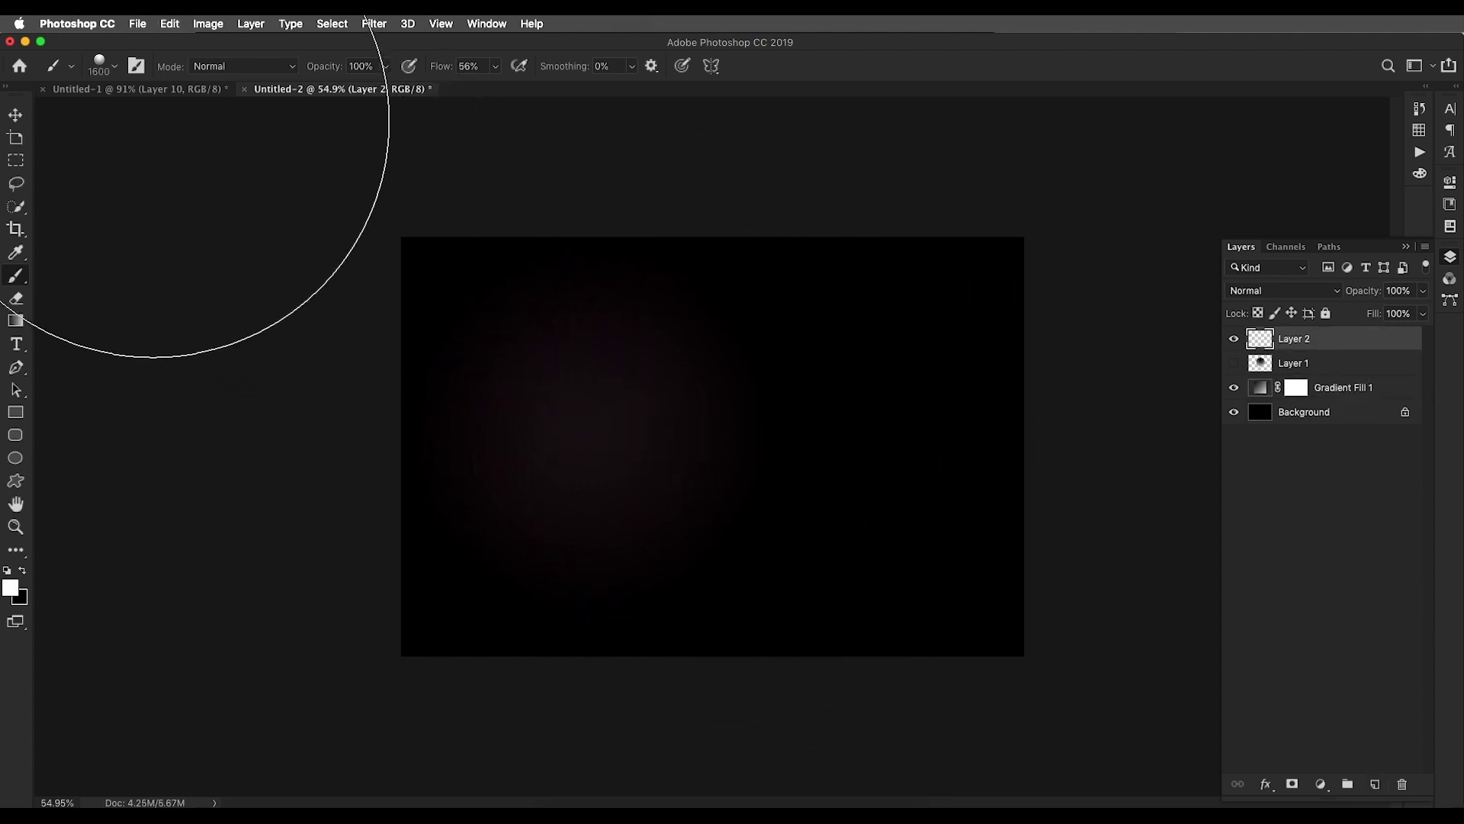
Bring up the brush settings in Untitled-2 and set the brush tip spacing to 25%
{"action": "left_click", "coordinate": [96, 90]}
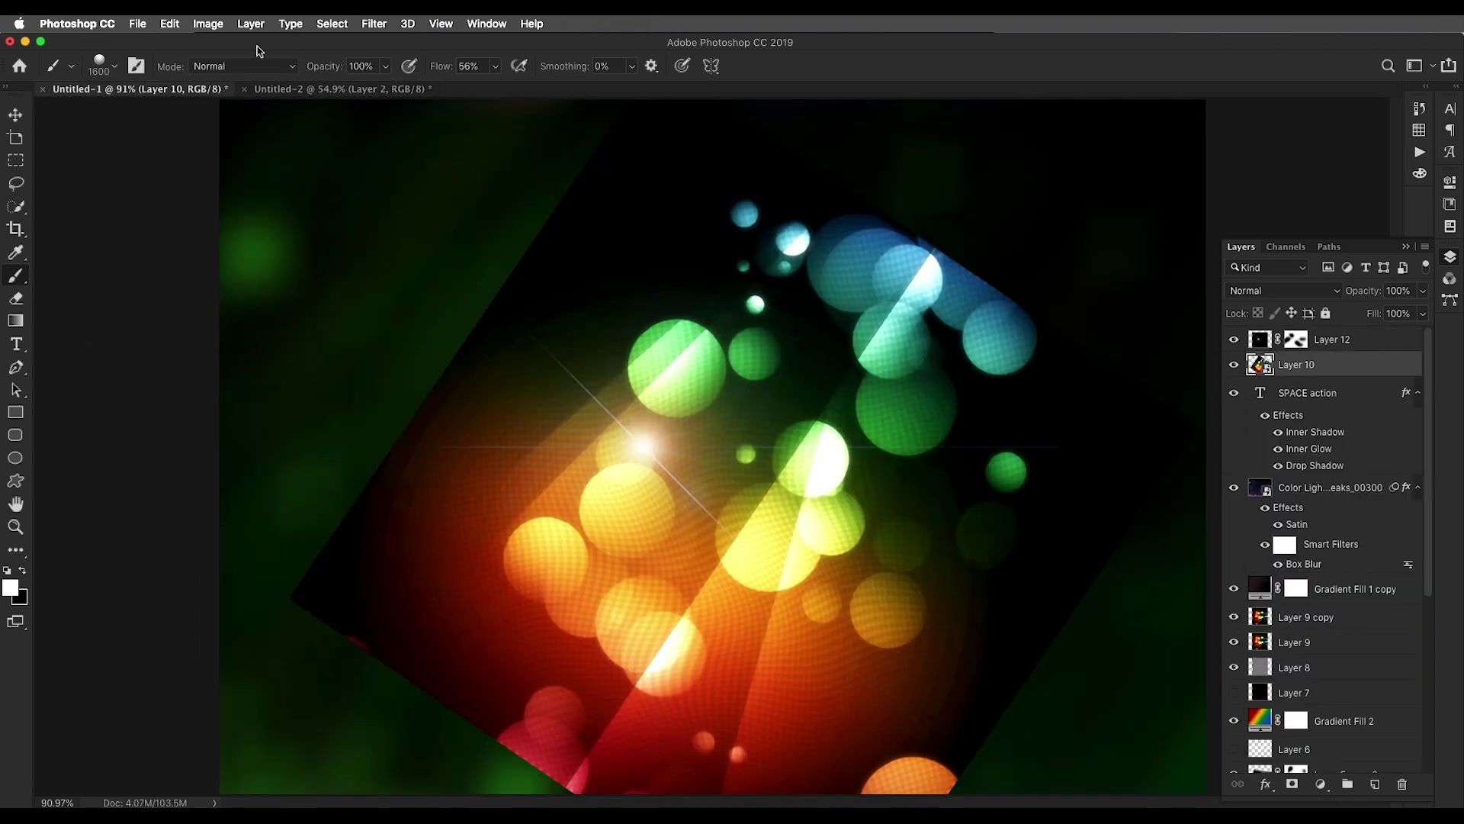
{"action": "left_click", "coordinate": [350, 90]}
{"action": "left_click", "coordinate": [137, 67]}
{"action": "mouse_move", "coordinate": [141, 83]}
{"action": "left_mouse_down"}
{"action": "mouse_move", "coordinate": [1013, 82]}
{"action": "mouse_move", "coordinate": [267, 167]}
{"action": "mouse_move", "coordinate": [243, 140]}
{"action": "left_mouse_up"}
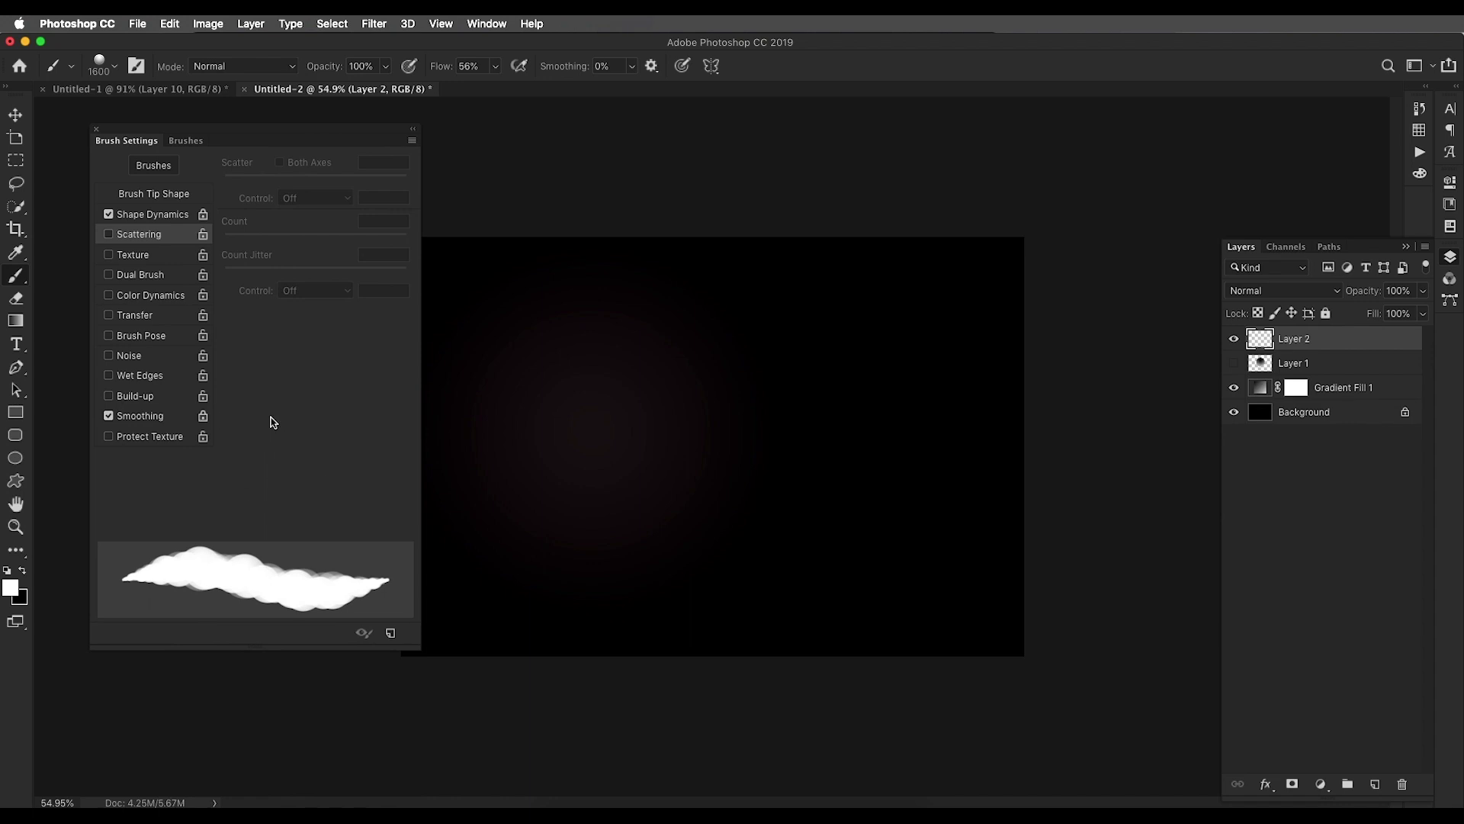
{"action": "left_click", "coordinate": [149, 197]}
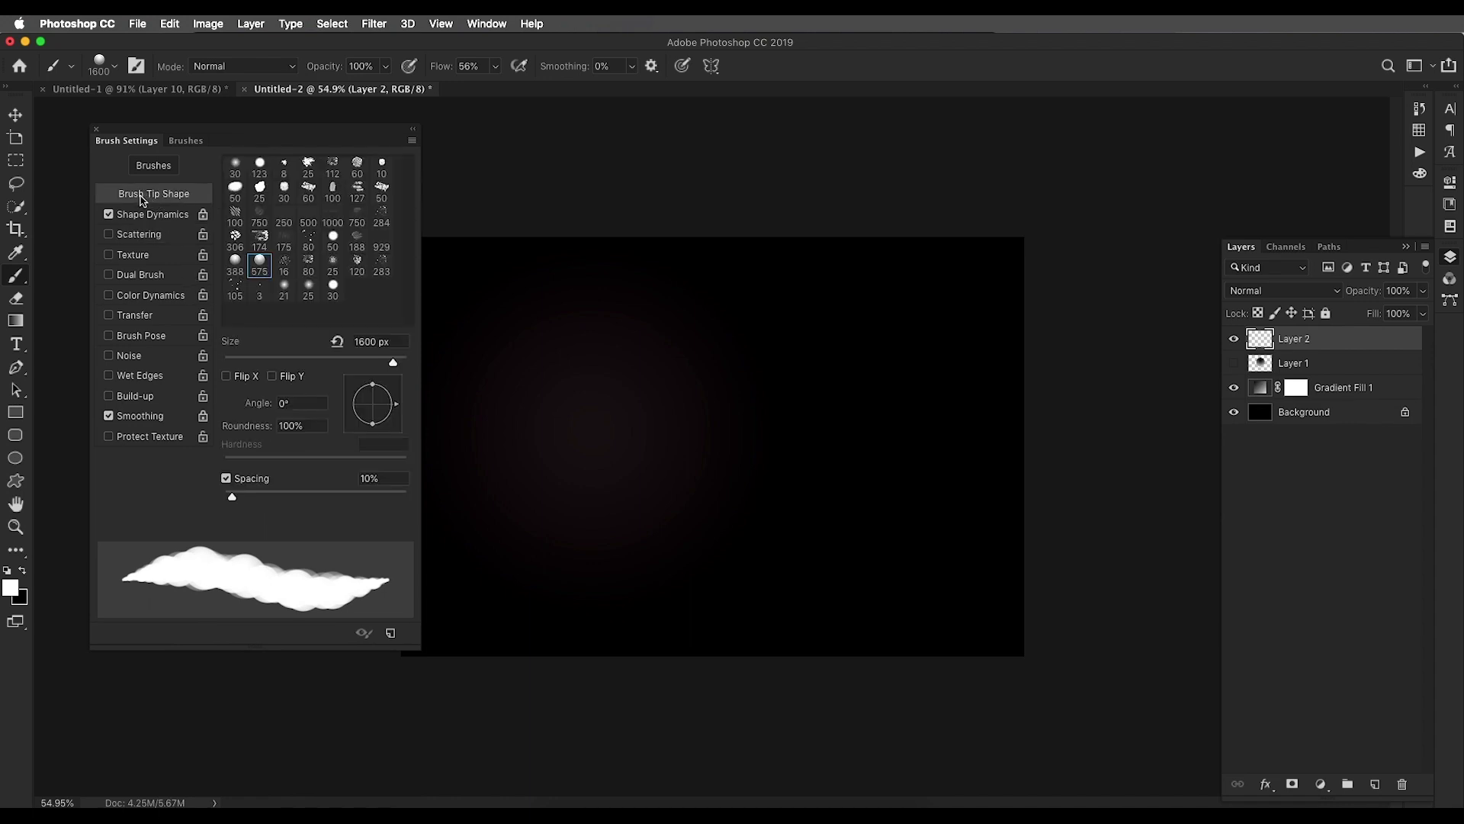
{"action": "left_click", "coordinate": [398, 478]}
{"action": "type", "text": "1"}
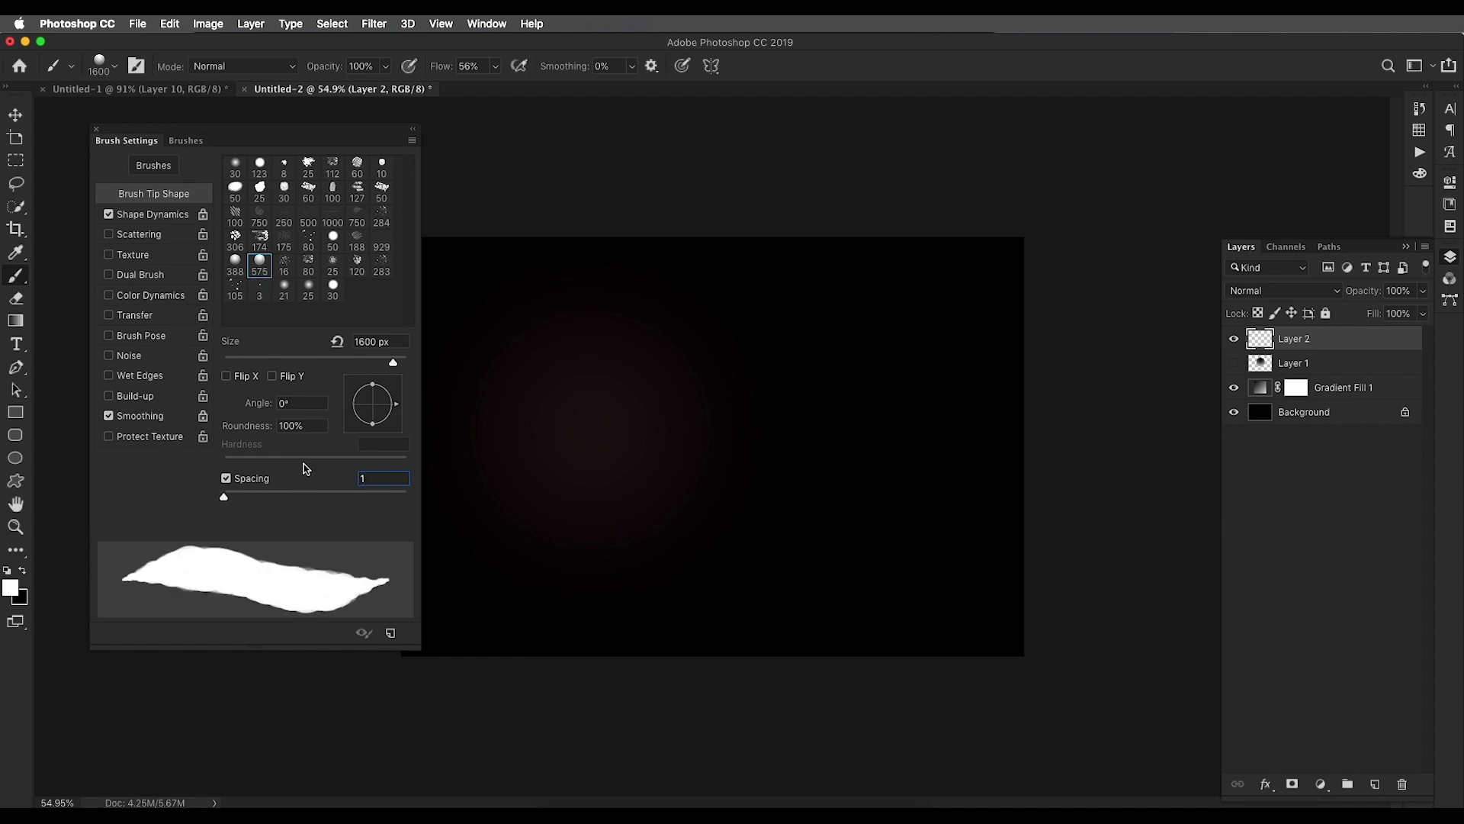
{"action": "type", "text": "25"}
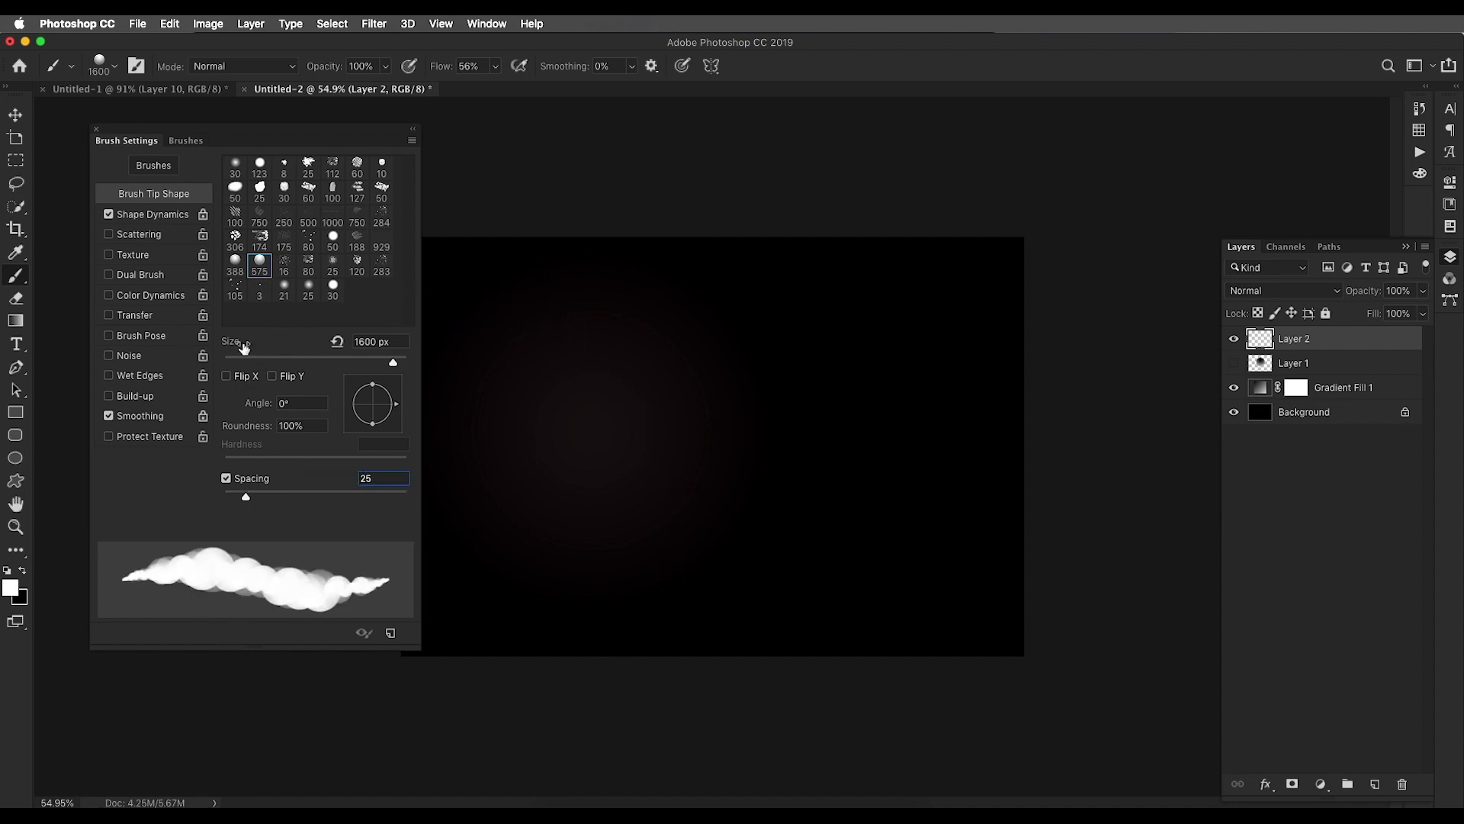
In Shape Dynamics, set Size Jitter to 100% and Minimum Diameter to 8%, with Flip X and Flip Y Jitter on
{"action": "left_click", "coordinate": [152, 216]}
{"action": "mouse_move", "coordinate": [281, 177]}
{"action": "left_mouse_down"}
{"action": "mouse_move", "coordinate": [247, 177]}
{"action": "mouse_move", "coordinate": [434, 174]}
{"action": "left_mouse_up"}
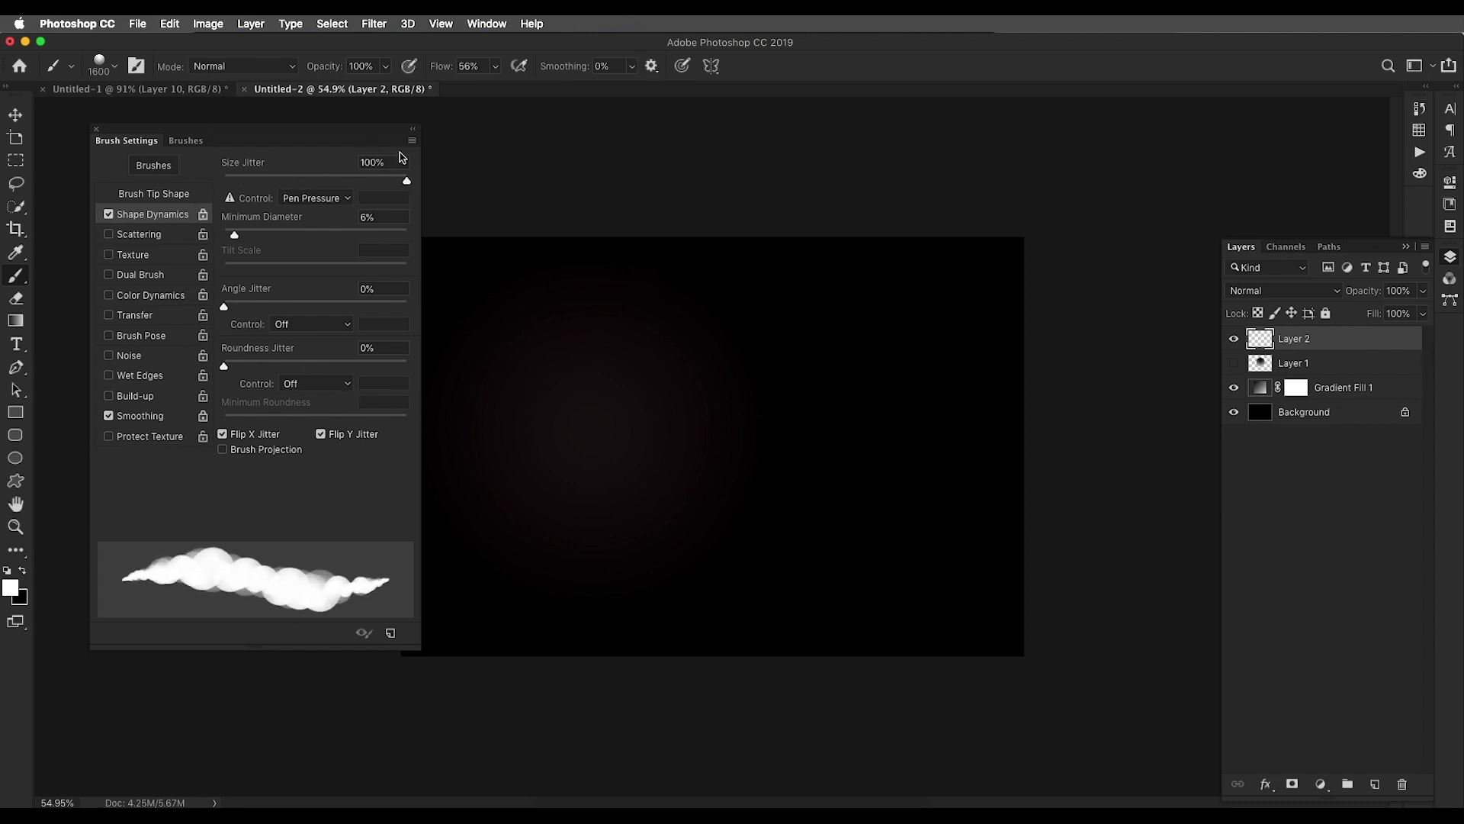
{"action": "mouse_move", "coordinate": [250, 236]}
{"action": "left_mouse_down"}
{"action": "mouse_move", "coordinate": [221, 236]}
{"action": "mouse_move", "coordinate": [240, 239]}
{"action": "left_mouse_up"}
{"action": "left_click", "coordinate": [222, 433]}
{"action": "left_click", "coordinate": [321, 434]}
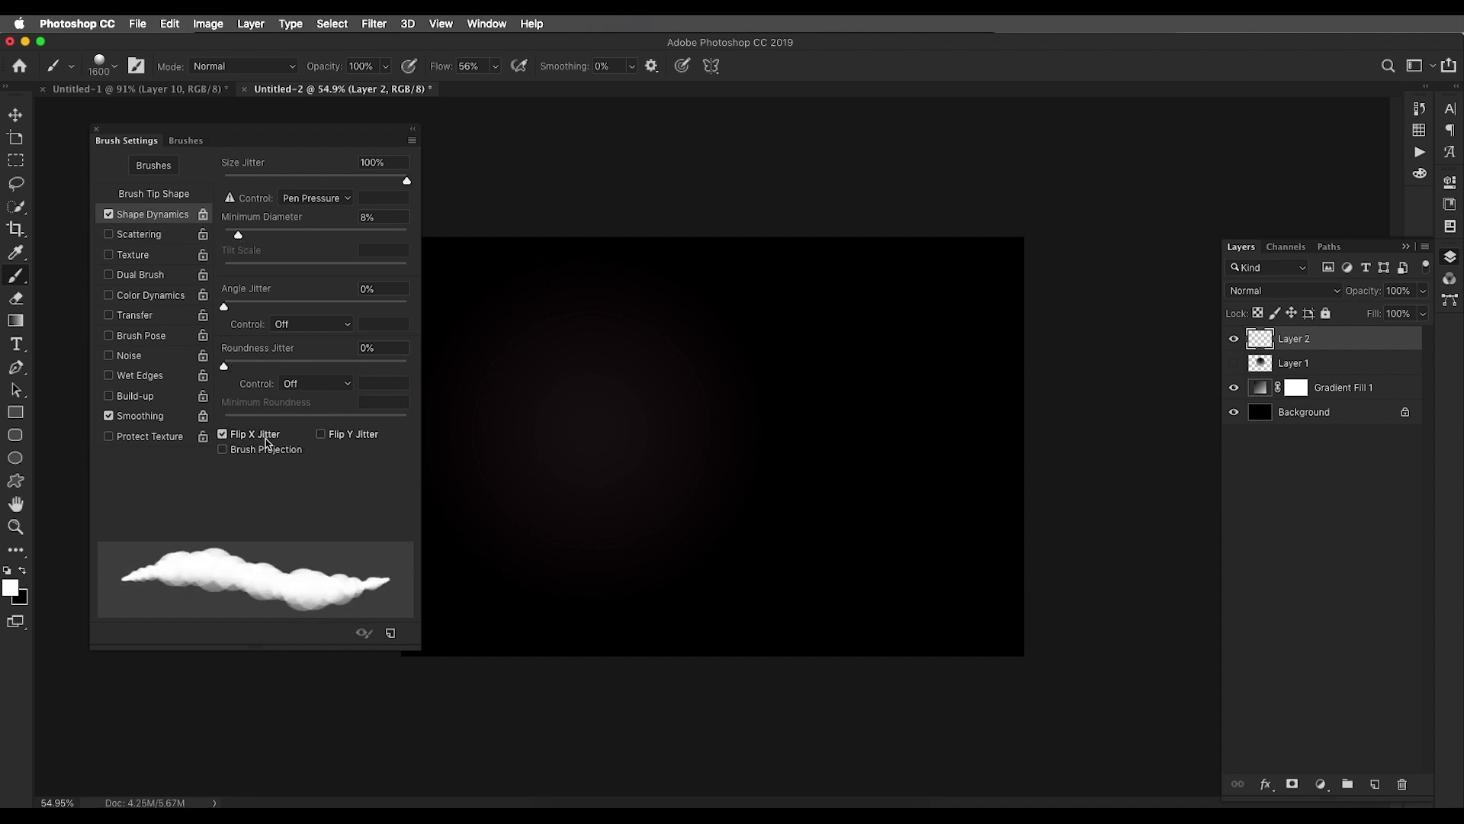
{"action": "left_click", "coordinate": [329, 436]}
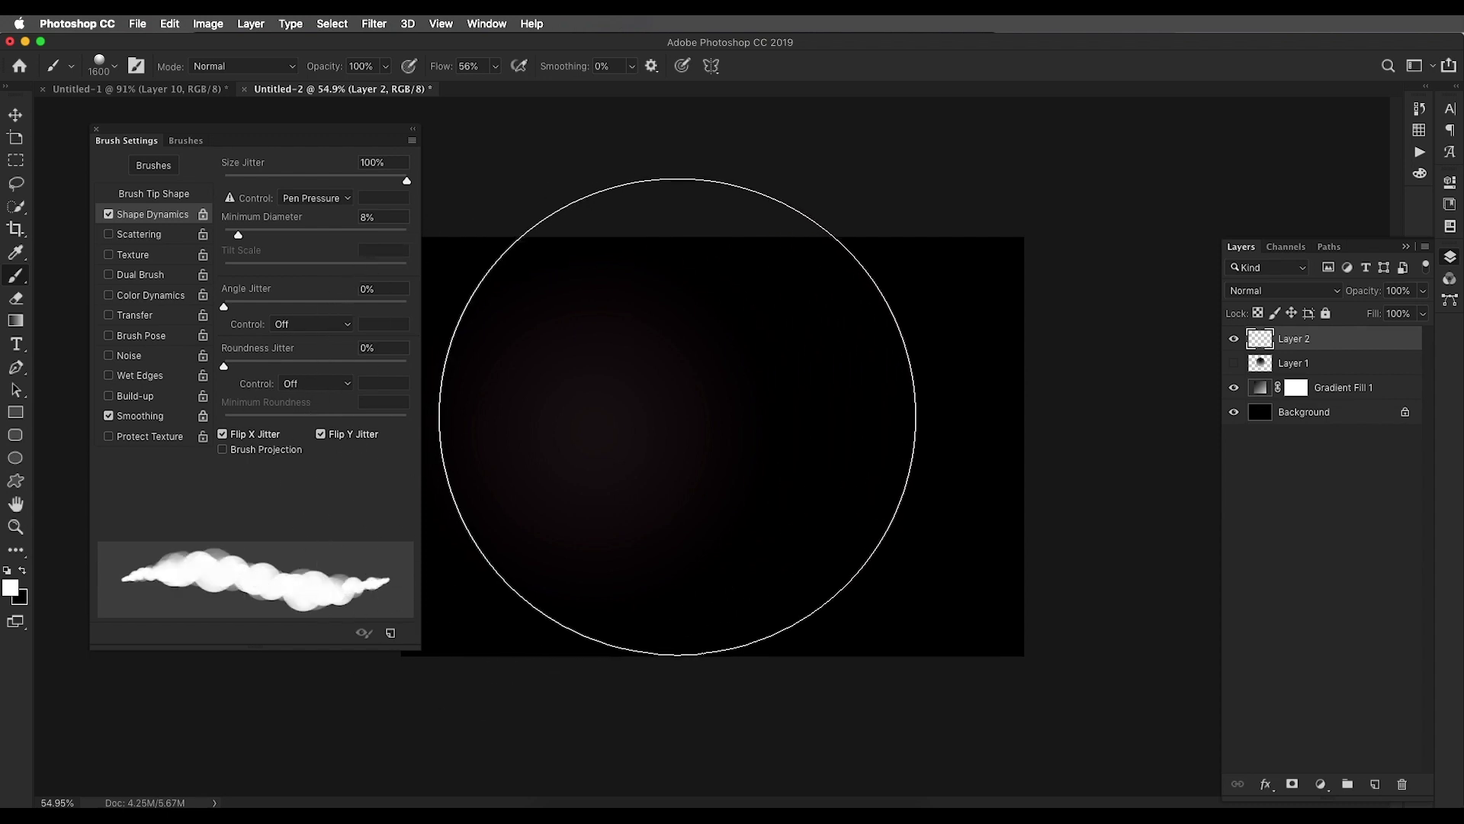
Reduce the brush to 300 px and try two diagonal strokes on the canvas, undoing each
{"action": "key", "text": "["}
{"action": "key", "text": "["}
{"action": "key", "text": "["}
{"action": "key", "text": "["}
{"action": "key", "text": "["}
{"action": "key", "text": "["}
{"action": "key", "text": "["}
{"action": "key", "text": "["}
{"action": "key", "text": "["}
{"action": "key", "text": "["}
{"action": "key", "text": "["}
{"action": "key", "text": "["}
{"action": "key", "text": "["}
{"action": "left_click_drag", "start_coordinate": [882, 379], "coordinate": [621, 535]}
{"action": "key", "text": "super+z"}
{"action": "left_click_drag", "start_coordinate": [930, 372], "coordinate": [564, 457]}
{"action": "key", "text": "super+z"}
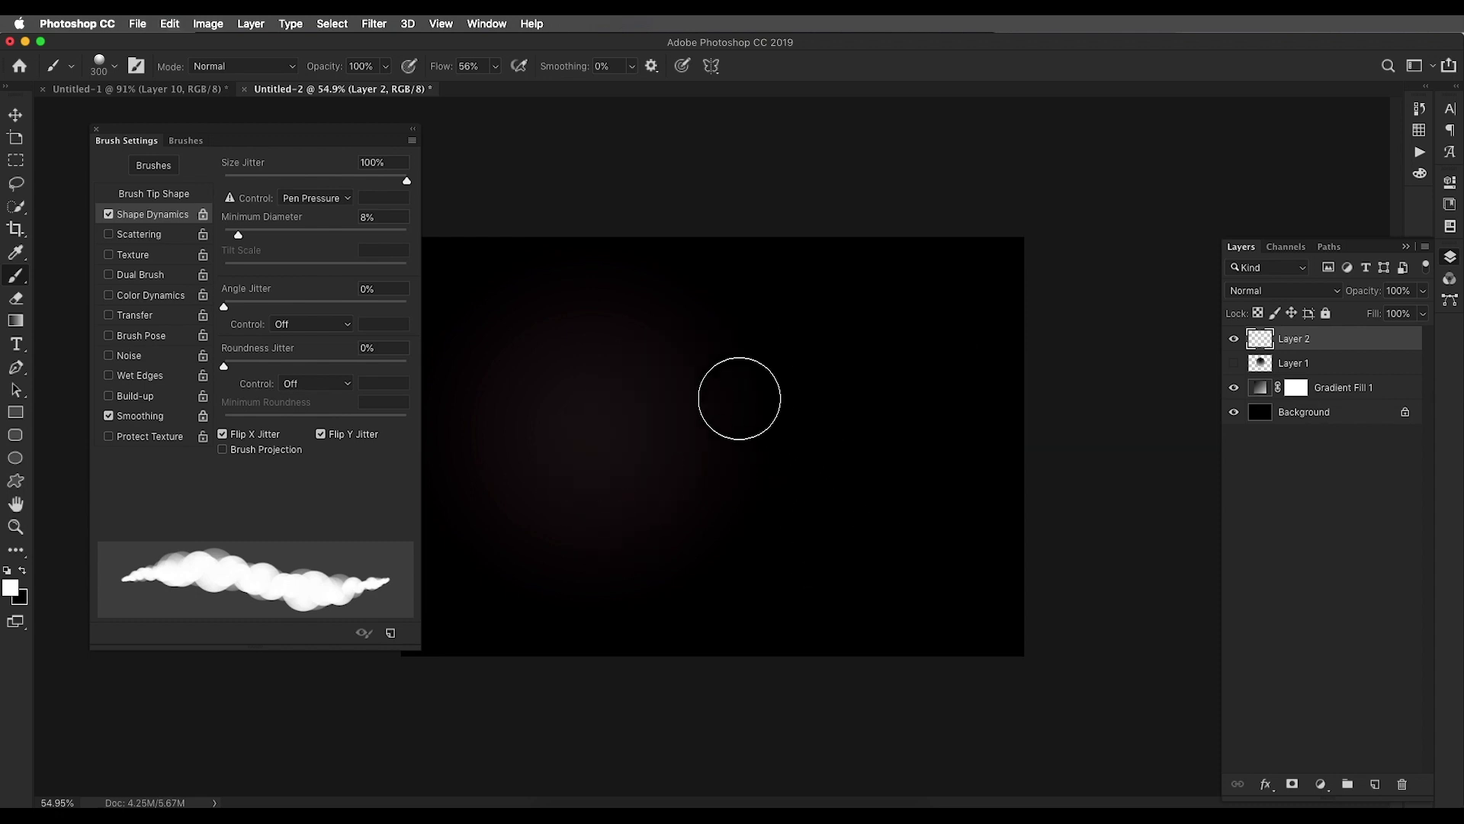
Enable Scattering with Scatter at 367%, then paint one test stroke and undo it
{"action": "left_click", "coordinate": [120, 236]}
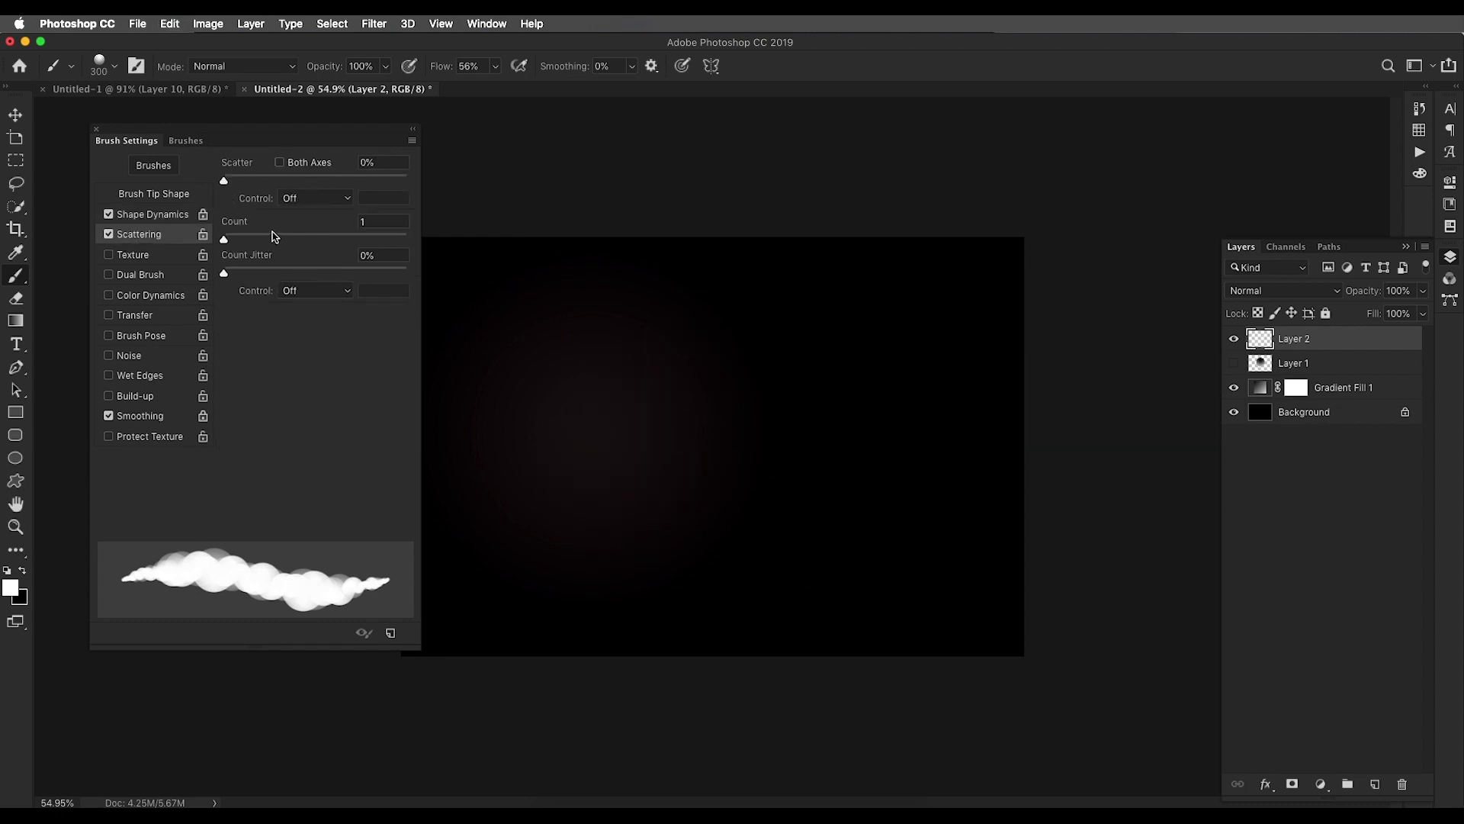
{"action": "mouse_move", "coordinate": [258, 178]}
{"action": "left_mouse_down"}
{"action": "mouse_move", "coordinate": [411, 180]}
{"action": "mouse_move", "coordinate": [292, 186]}
{"action": "left_mouse_up"}
{"action": "mouse_move", "coordinate": [721, 310]}
{"action": "left_mouse_down"}
{"action": "mouse_move", "coordinate": [534, 451]}
{"action": "mouse_move", "coordinate": [892, 538]}
{"action": "left_mouse_up"}
{"action": "key", "text": "super+z"}
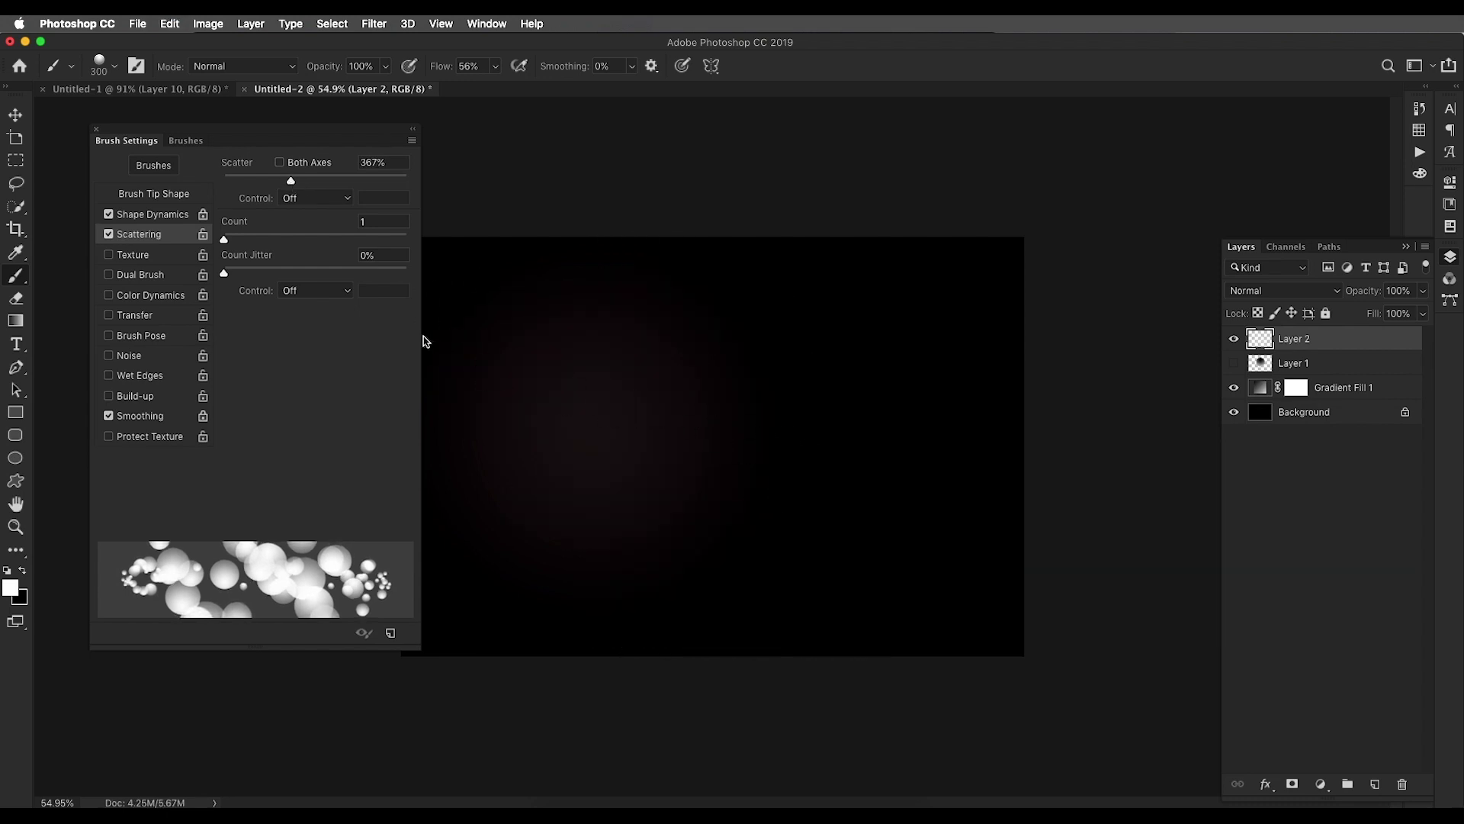
Set the scattering Count Jitter to 100% and check it with two test strokes, undoing both
{"action": "left_click_drag", "start_coordinate": [227, 276], "coordinate": [402, 275]}
{"action": "mouse_move", "coordinate": [854, 376]}
{"action": "left_mouse_down"}
{"action": "mouse_move", "coordinate": [628, 433]}
{"action": "mouse_move", "coordinate": [804, 475]}
{"action": "mouse_move", "coordinate": [883, 499]}
{"action": "left_mouse_up"}
{"action": "key", "text": "super+z"}
{"action": "mouse_move", "coordinate": [932, 377]}
{"action": "left_mouse_down"}
{"action": "mouse_move", "coordinate": [497, 402]}
{"action": "mouse_move", "coordinate": [839, 483]}
{"action": "mouse_move", "coordinate": [565, 386]}
{"action": "mouse_move", "coordinate": [580, 488]}
{"action": "left_mouse_up"}
{"action": "key", "text": "super+z"}
{"action": "key", "text": "ctrl+z"}
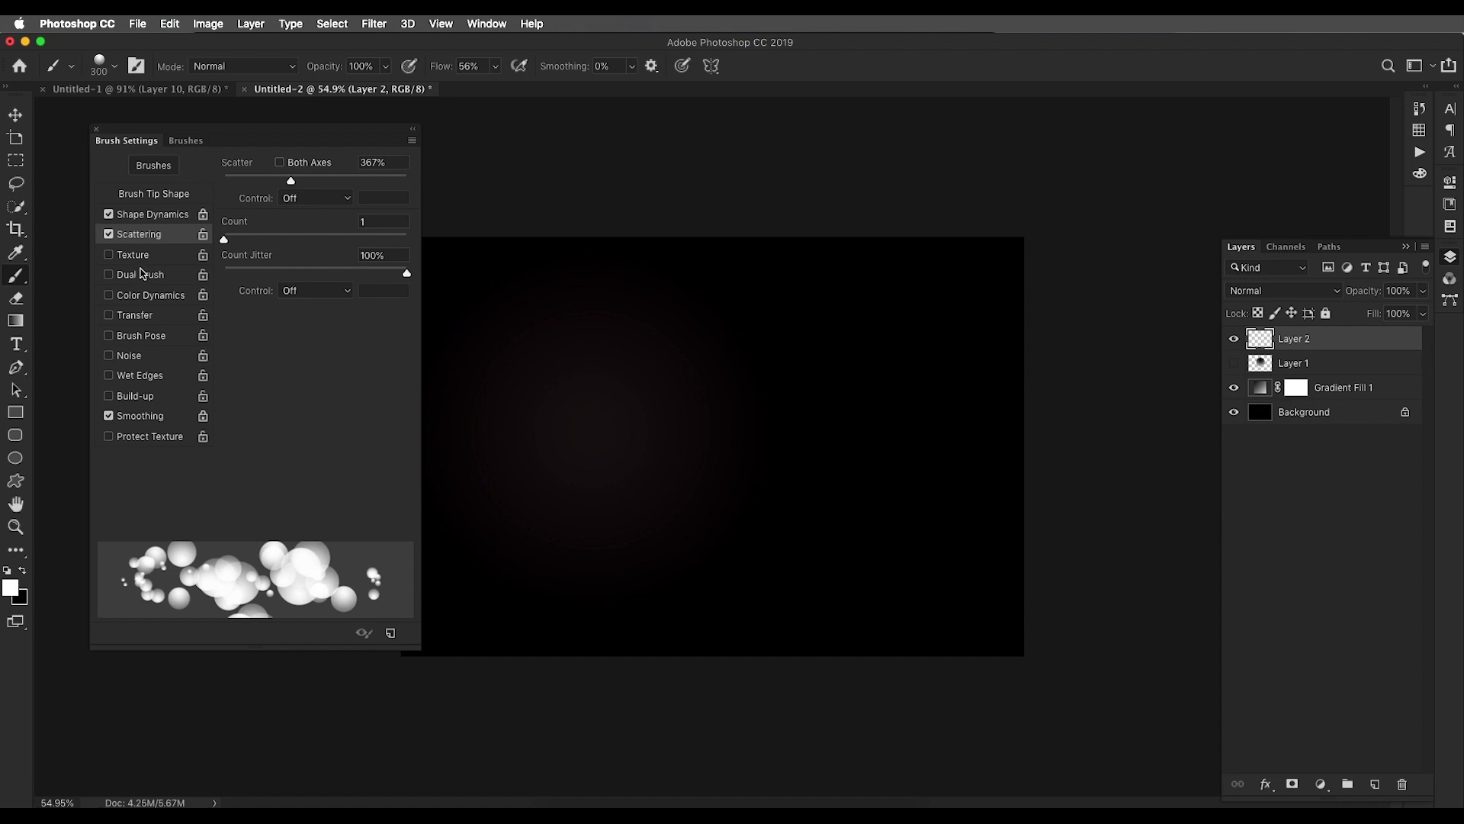
Enable Transfer with Opacity Jitter and Flow Jitter at 100%, and undo the strokes painted to test it
{"action": "left_click", "coordinate": [134, 315]}
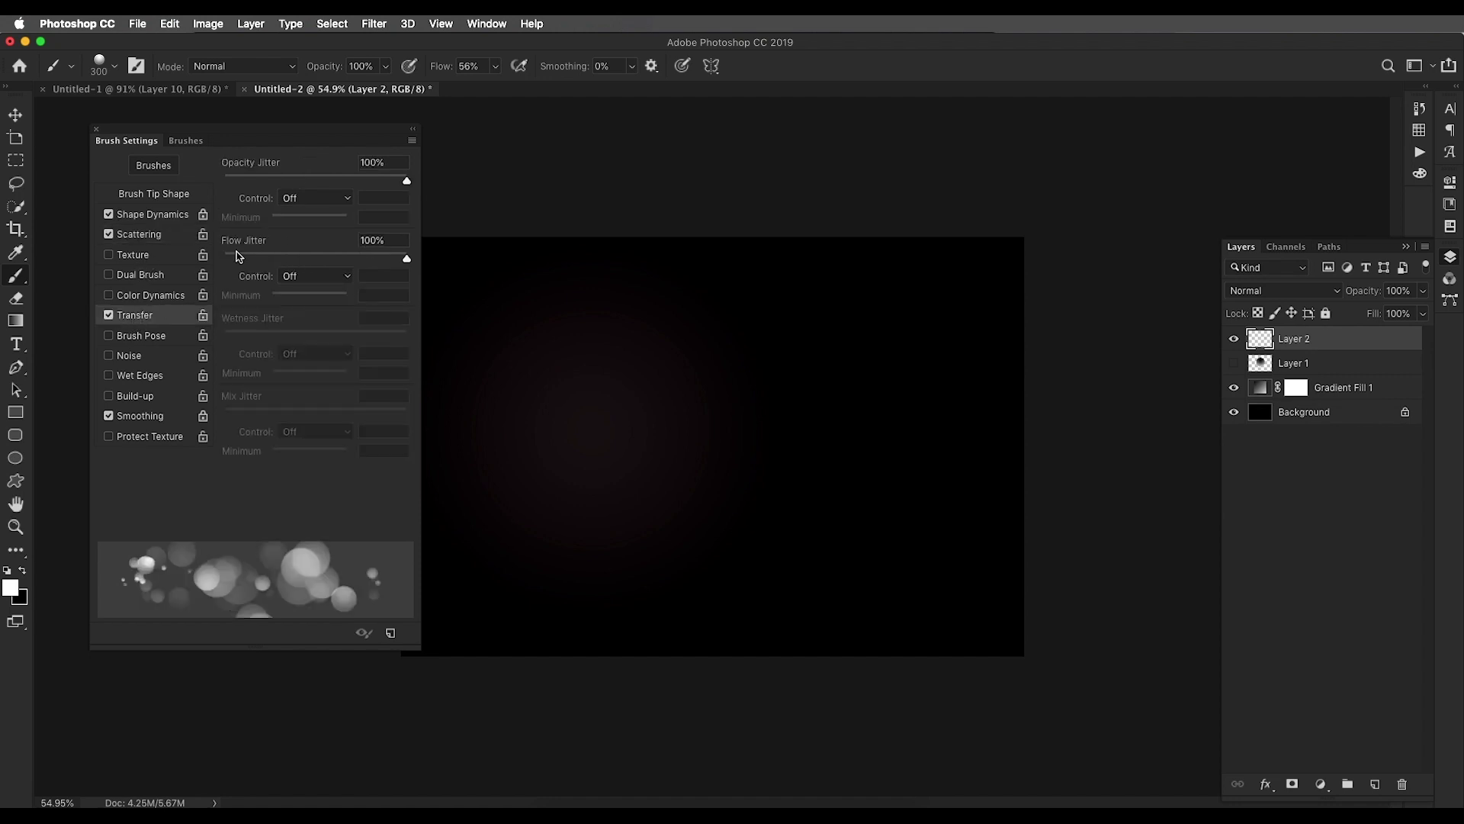
{"action": "mouse_move", "coordinate": [274, 179]}
{"action": "left_mouse_down"}
{"action": "mouse_move", "coordinate": [229, 180]}
{"action": "mouse_move", "coordinate": [431, 186]}
{"action": "left_mouse_up"}
{"action": "left_click_drag", "start_coordinate": [843, 373], "coordinate": [817, 487]}
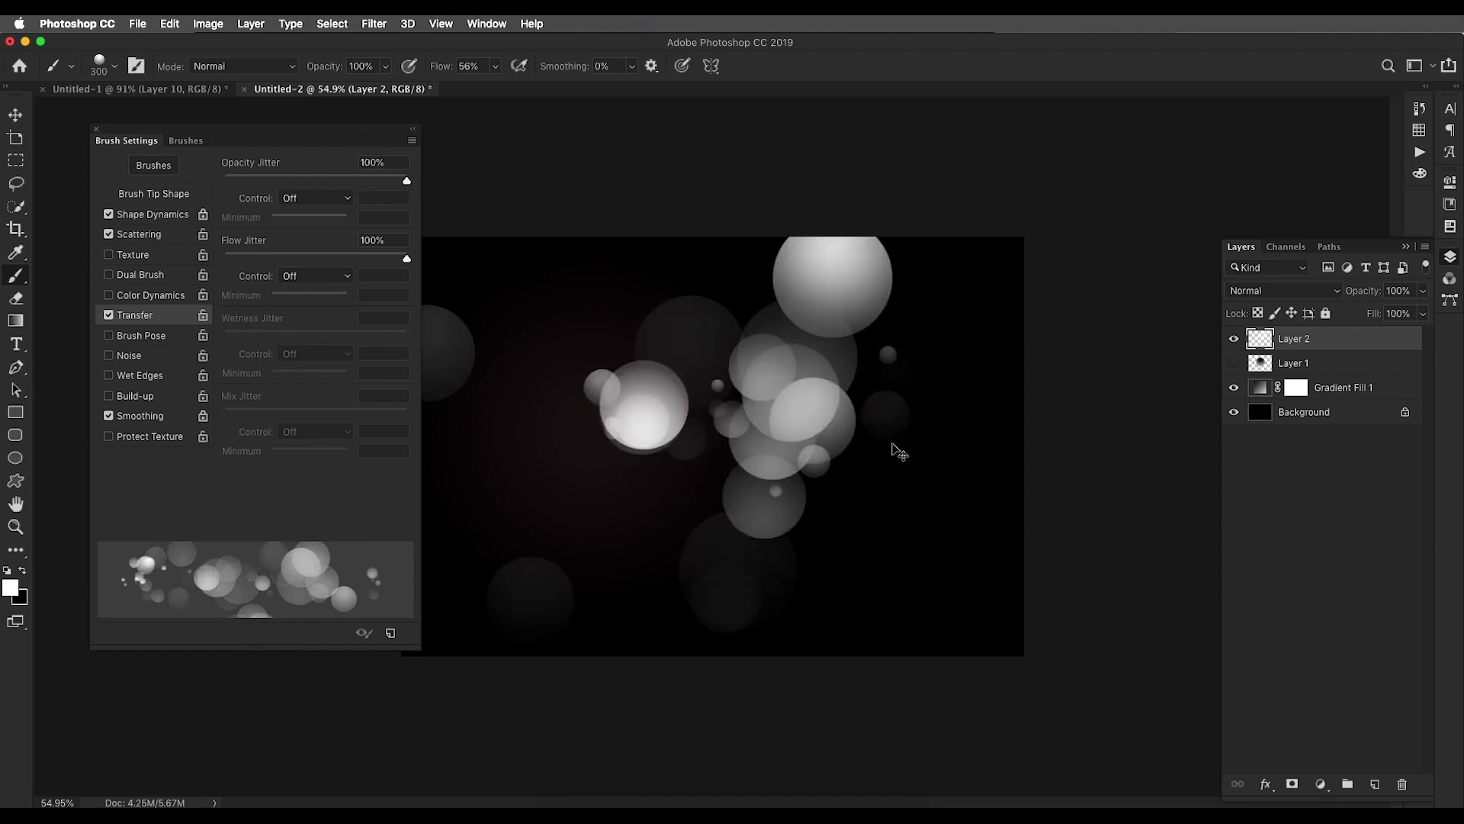
{"action": "key", "text": "super+z"}
{"action": "mouse_move", "coordinate": [900, 353]}
{"action": "left_mouse_down"}
{"action": "mouse_move", "coordinate": [834, 491]}
{"action": "mouse_move", "coordinate": [627, 478]}
{"action": "mouse_move", "coordinate": [857, 491]}
{"action": "left_mouse_up"}
{"action": "key", "text": "super+z"}
{"action": "key", "text": "super+z"}
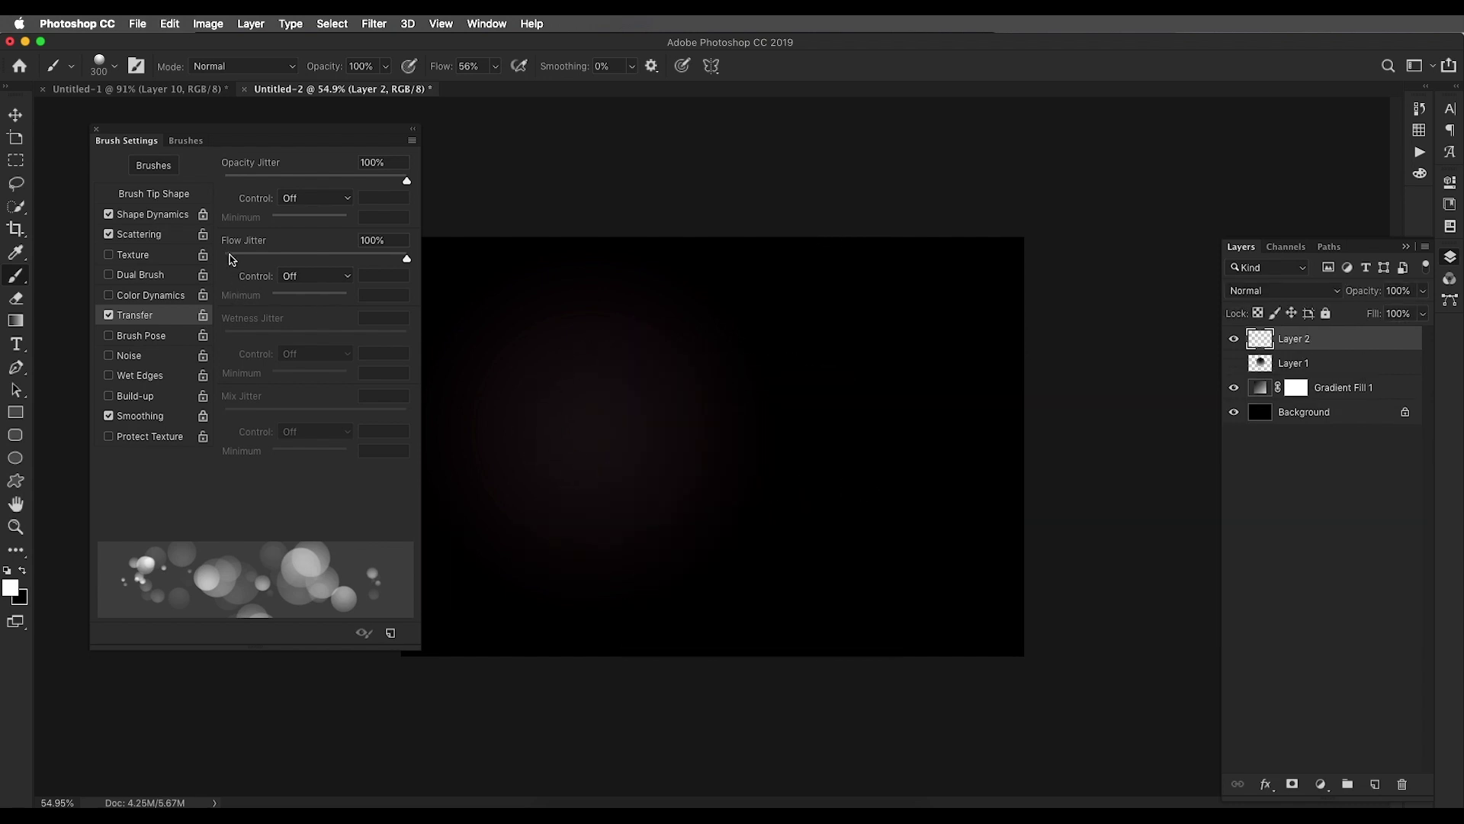
{"action": "left_click_drag", "start_coordinate": [262, 255], "coordinate": [195, 266]}
Try the Size Jitter control set to Off with two test strokes, undo them, and restore Pen Pressure
{"action": "left_click", "coordinate": [151, 216]}
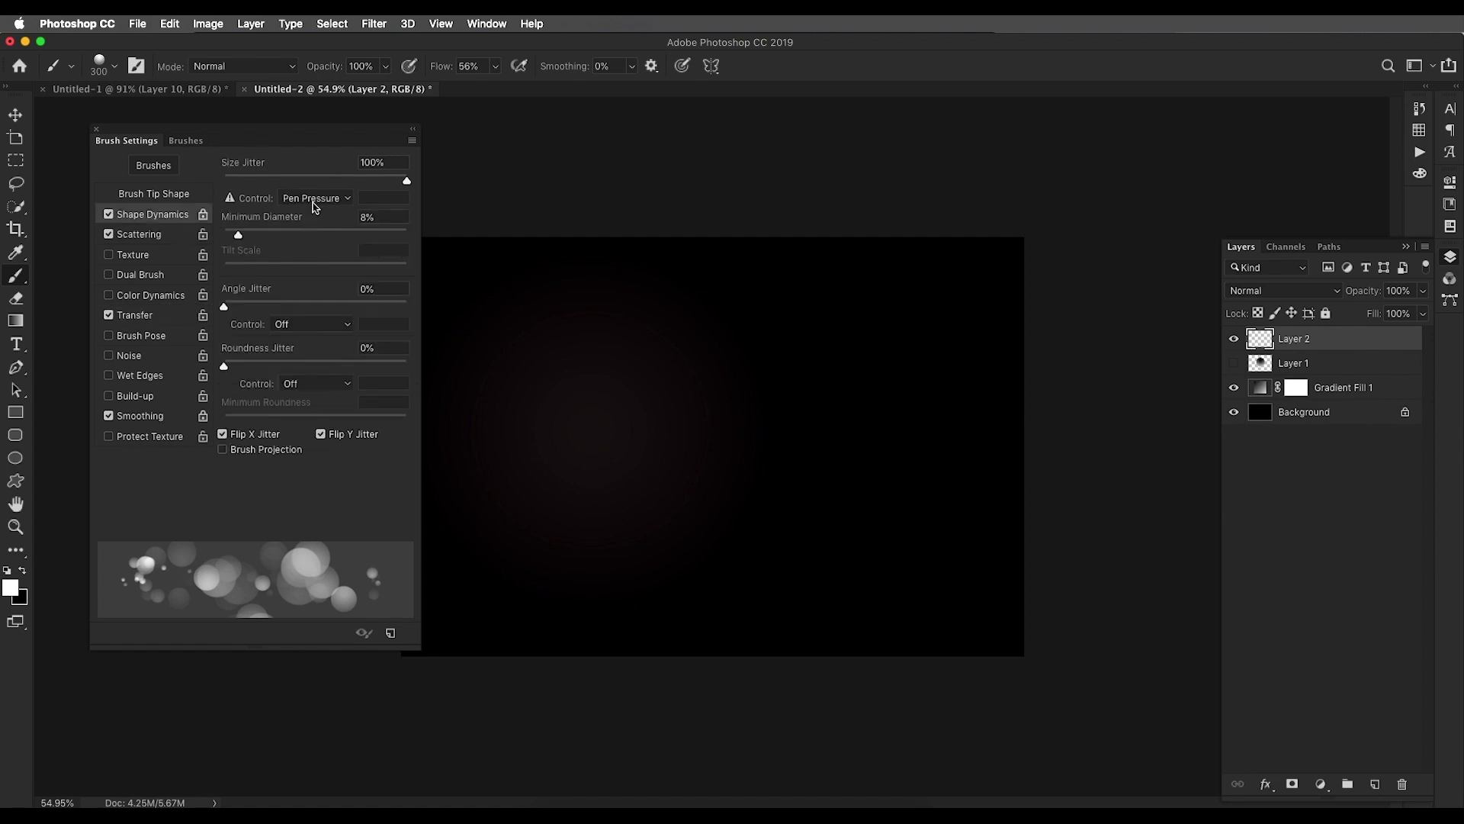
{"action": "left_click", "coordinate": [315, 200]}
{"action": "left_click", "coordinate": [312, 171]}
{"action": "left_click", "coordinate": [315, 198]}
{"action": "left_click", "coordinate": [484, 340]}
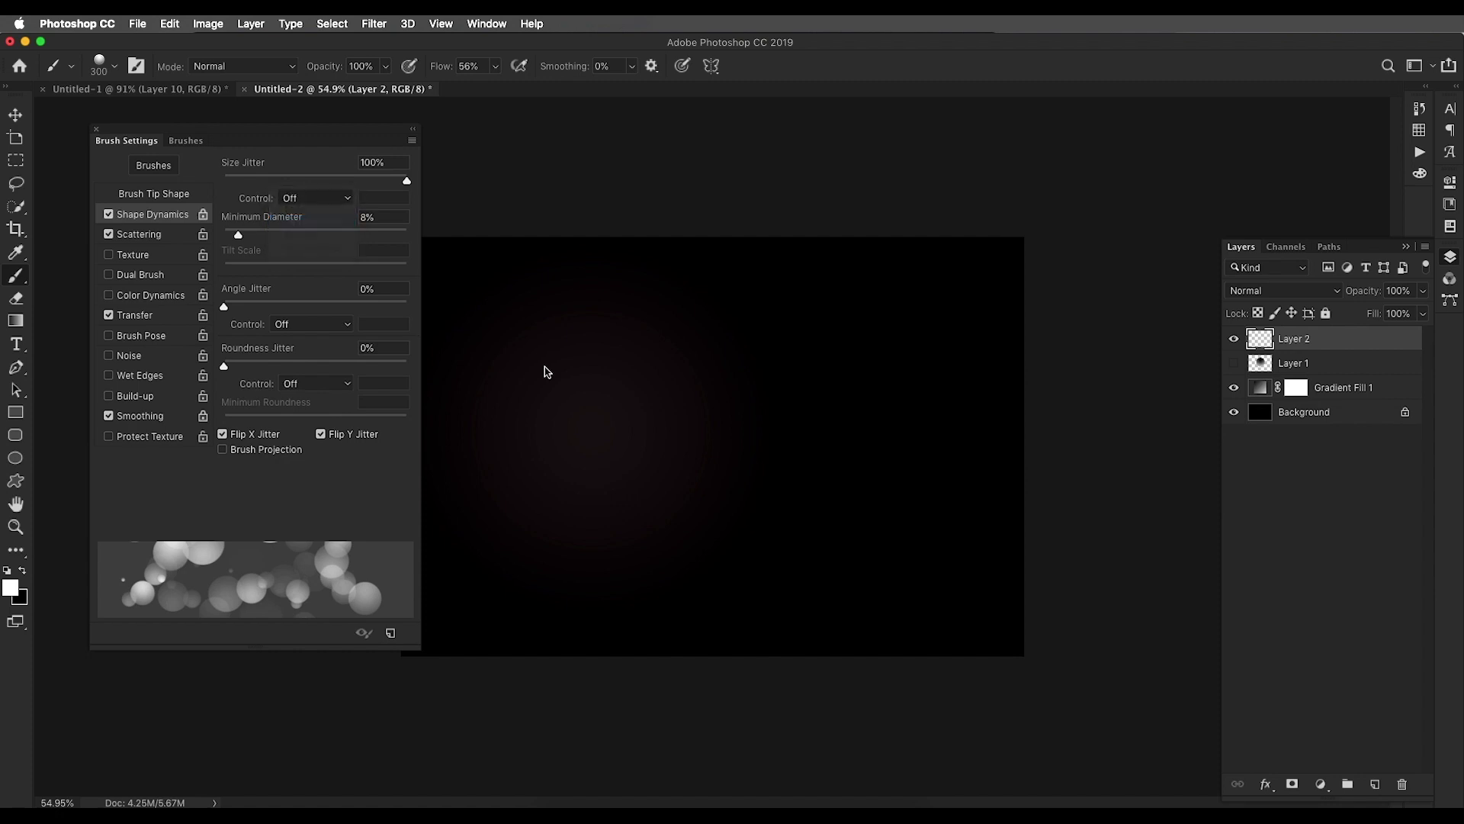
{"action": "left_click_drag", "start_coordinate": [748, 376], "coordinate": [928, 559]}
{"action": "key", "text": "super+z"}
{"action": "mouse_move", "coordinate": [800, 396]}
{"action": "left_mouse_down"}
{"action": "mouse_move", "coordinate": [575, 425]}
{"action": "mouse_move", "coordinate": [638, 504]}
{"action": "left_mouse_up"}
{"action": "key", "text": "super+z"}
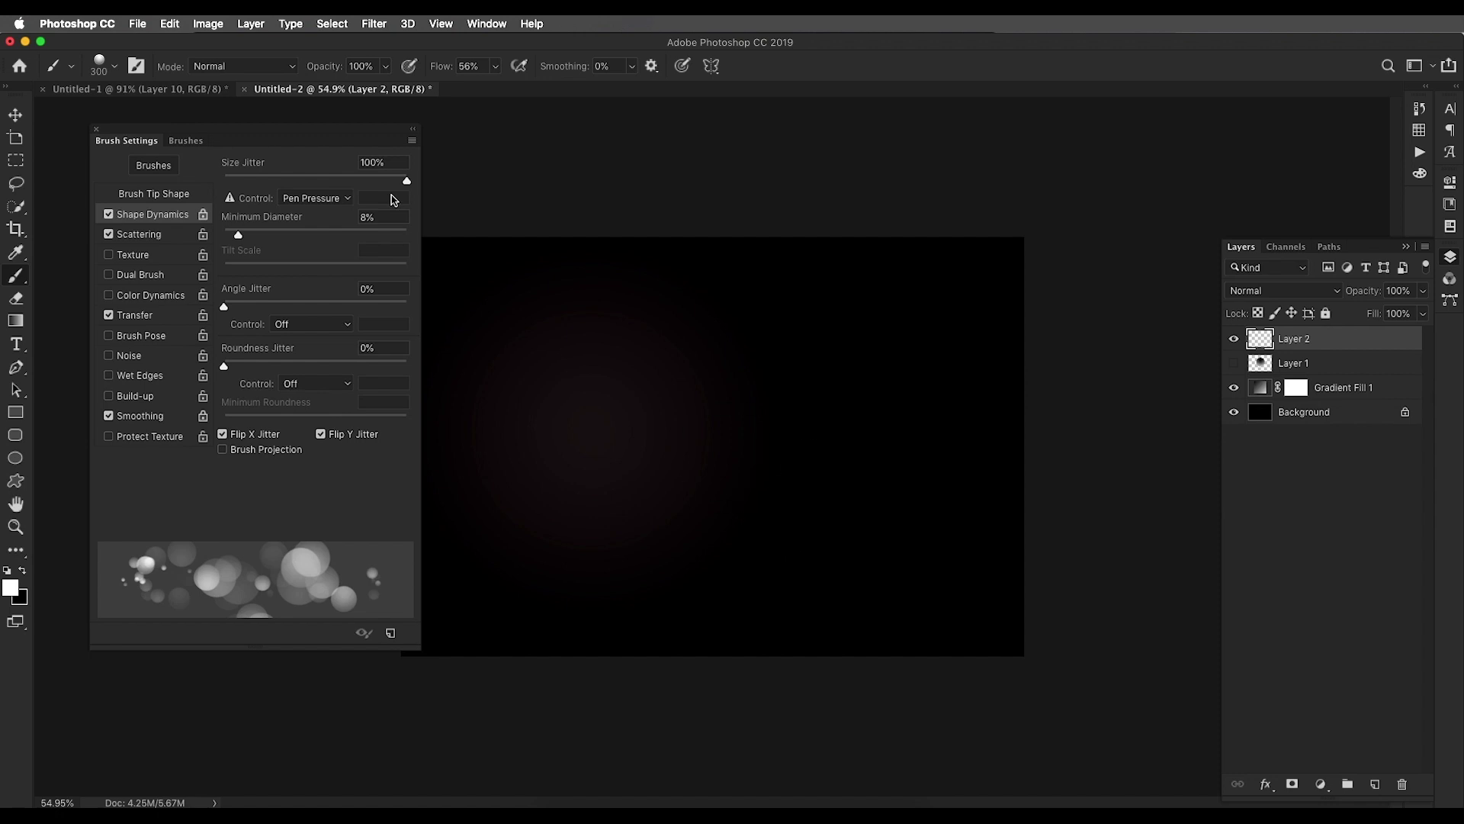
Close the brush settings and reduce the brush to 175 px, undoing the strokes painted to test its size
{"action": "left_click", "coordinate": [96, 129]}
{"action": "mouse_move", "coordinate": [961, 344]}
{"action": "left_mouse_down"}
{"action": "mouse_move", "coordinate": [473, 379]}
{"action": "mouse_move", "coordinate": [1160, 507]}
{"action": "left_mouse_up"}
{"action": "key", "text": "cmd+z"}
{"action": "key", "text": "bracketleft"}
{"action": "key", "text": "bracketleft"}
{"action": "key", "text": "bracketleft"}
{"action": "left_click_drag", "start_coordinate": [1015, 353], "coordinate": [415, 353]}
{"action": "key", "text": "super+z"}
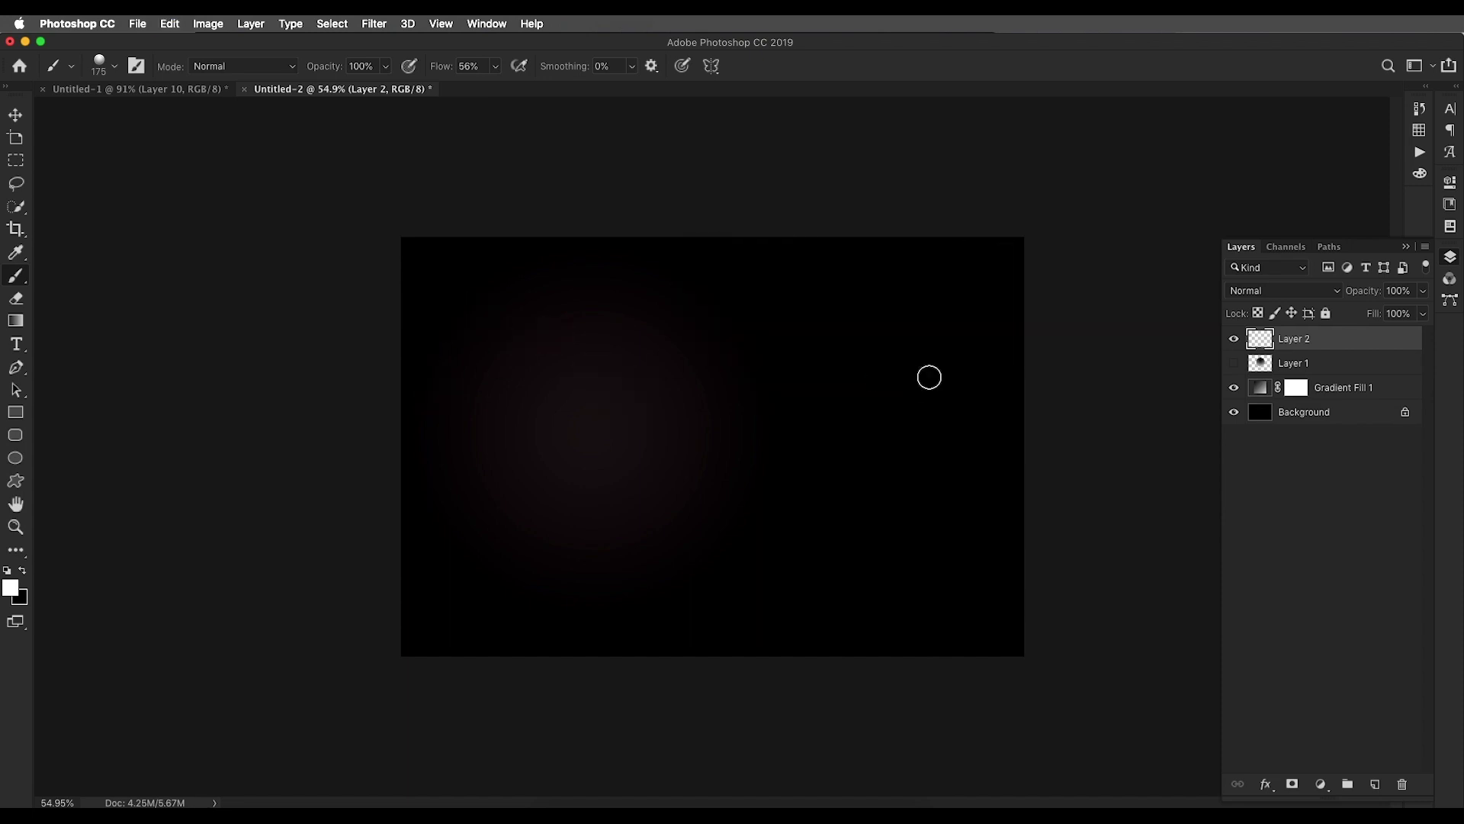
Try sweeping strokes from one side of the canvas to the other, undoing all of them
{"action": "left_click_drag", "start_coordinate": [916, 376], "coordinate": [59, 399]}
{"action": "mouse_move", "coordinate": [957, 507]}
{"action": "left_mouse_down"}
{"action": "mouse_move", "coordinate": [615, 539]}
{"action": "mouse_move", "coordinate": [562, 597]}
{"action": "left_mouse_up"}
{"action": "key", "text": "super+z"}
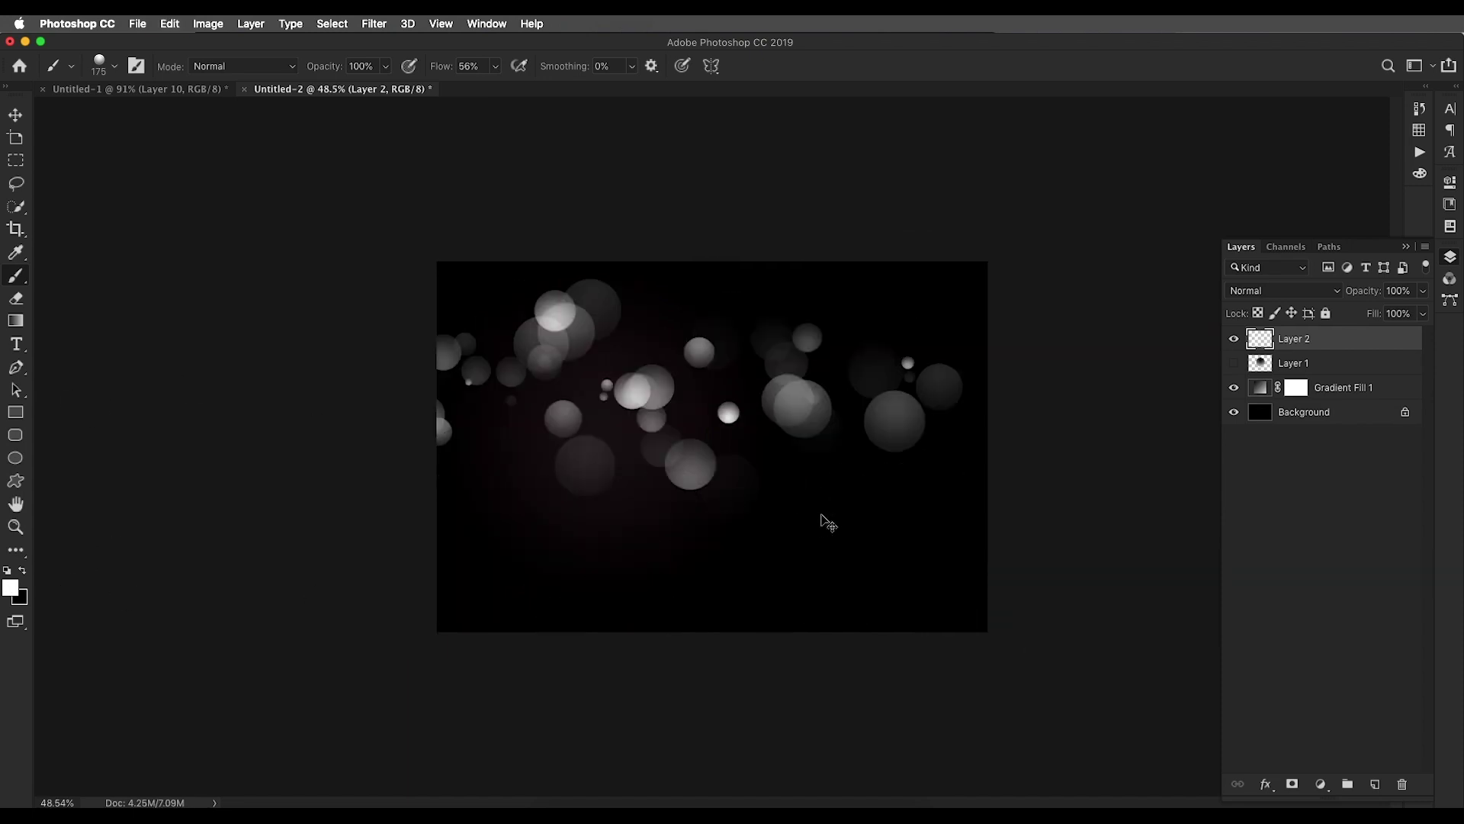
{"action": "key", "text": "super+z"}
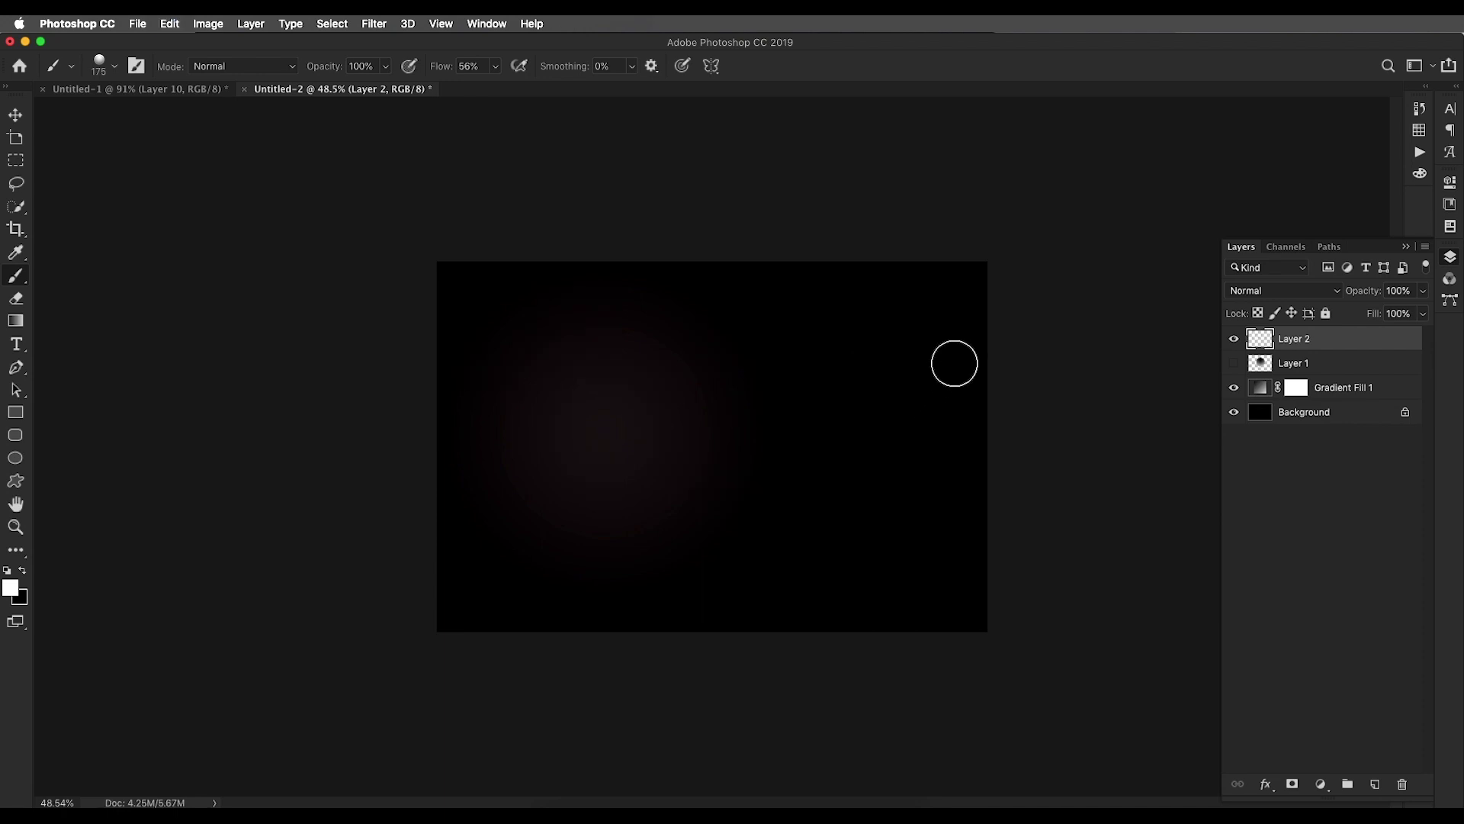
{"action": "left_click_drag", "start_coordinate": [922, 386], "coordinate": [595, 404]}
{"action": "key", "text": "super+z"}
{"action": "left_click_drag", "start_coordinate": [879, 366], "coordinate": [346, 432]}
{"action": "key", "text": "super+z"}
Check the finished bokeh in Untitled-1, then try further sweeping strokes in Untitled-2 and undo each one
{"action": "left_click", "coordinate": [186, 89]}
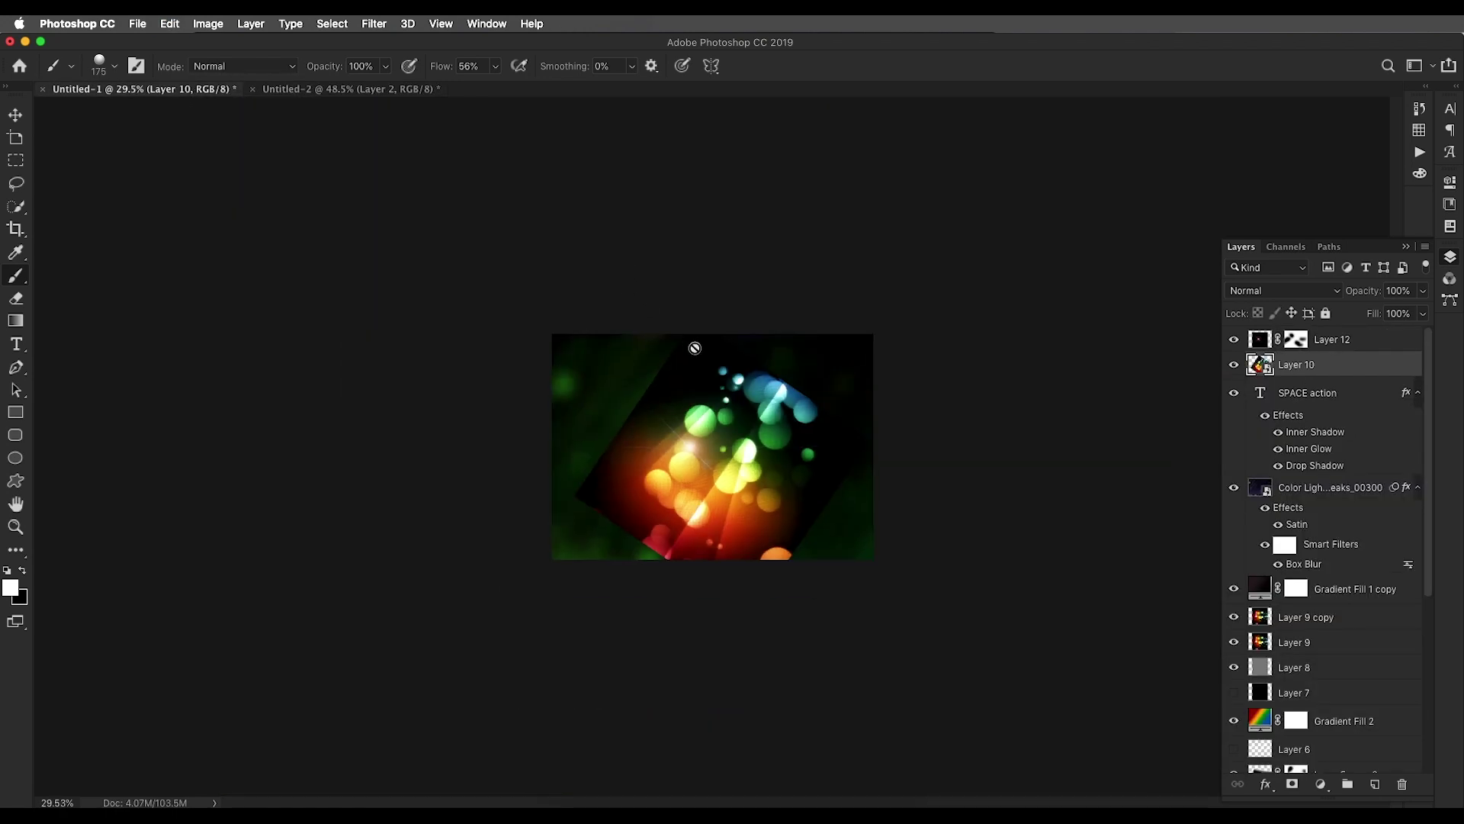
{"action": "scroll", "coordinate": [746, 461], "scroll_direction": "up", "scroll_amount": 3}
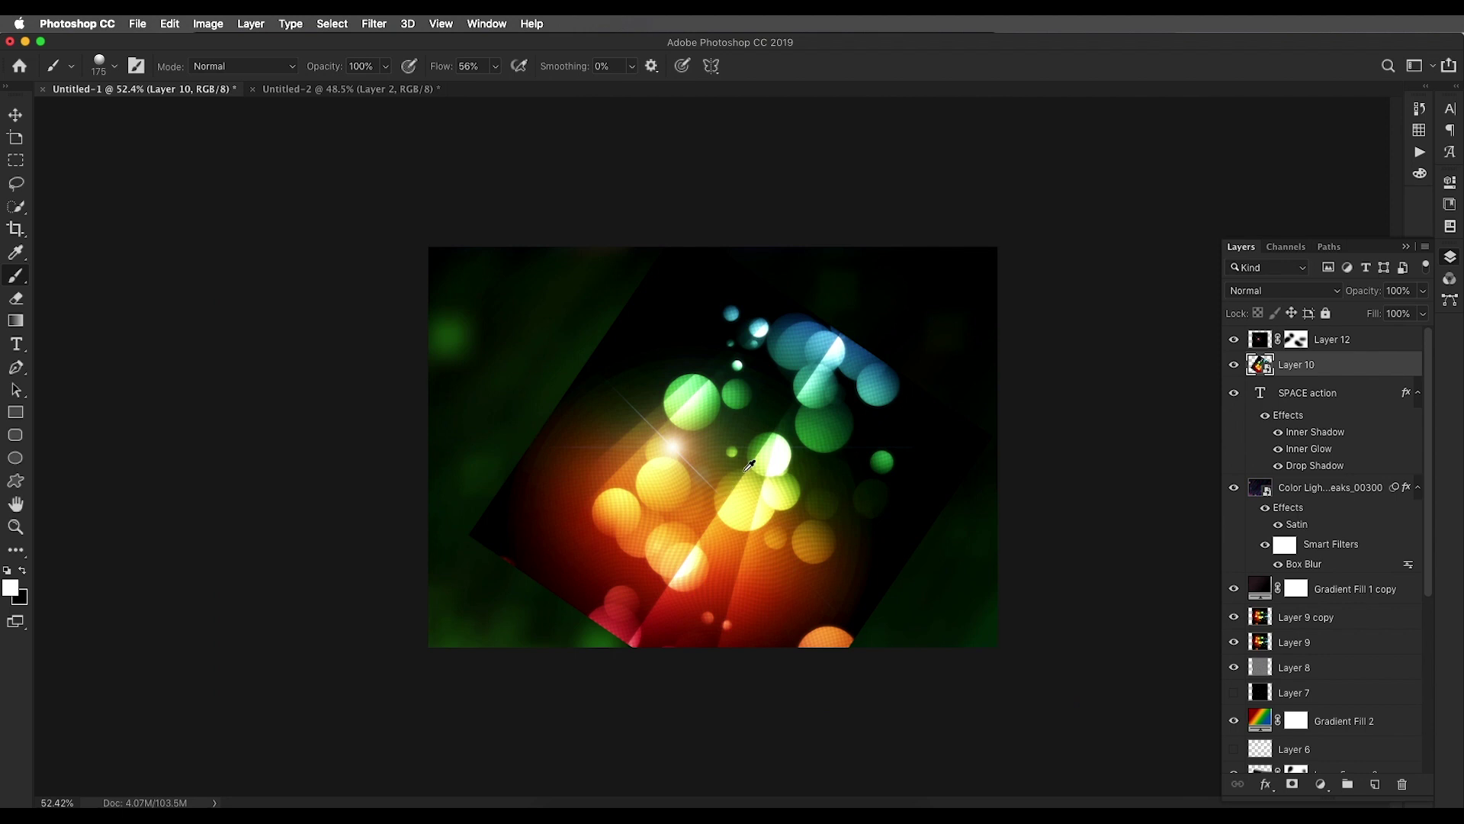
{"action": "left_click", "coordinate": [425, 92]}
{"action": "left_click_drag", "start_coordinate": [1002, 367], "coordinate": [441, 456]}
{"action": "key", "text": "super+z"}
{"action": "left_click_drag", "start_coordinate": [869, 420], "coordinate": [270, 452]}
{"action": "key", "text": "super+z"}
{"action": "left_click_drag", "start_coordinate": [933, 389], "coordinate": [167, 464]}
{"action": "scroll", "coordinate": [738, 513], "scroll_direction": "up", "scroll_amount": 2}
{"action": "key", "text": "super+z"}
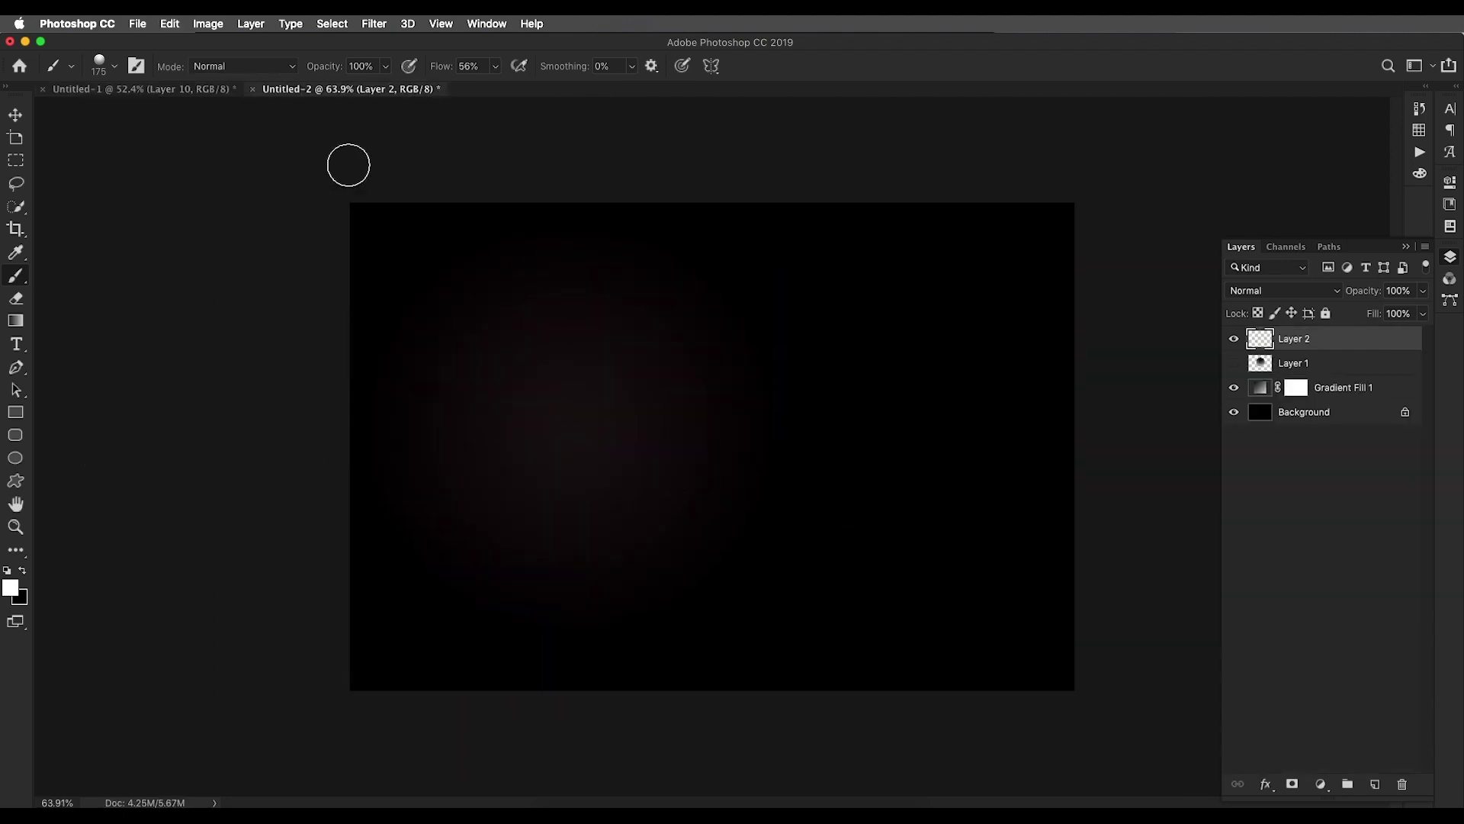
Set the brush tip spacing to 41% and close the brush settings
{"action": "left_click", "coordinate": [139, 68]}
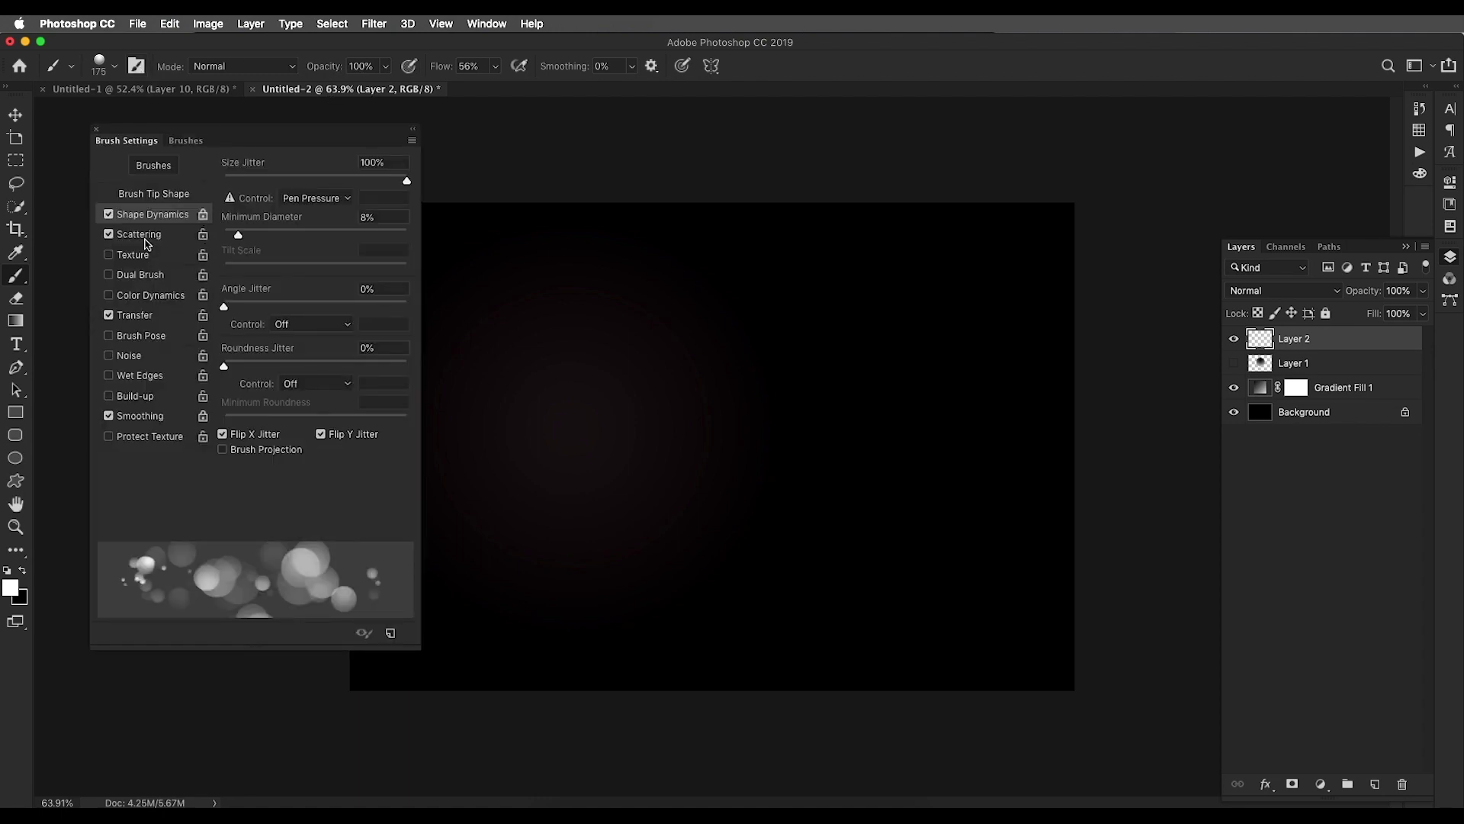
{"action": "left_click", "coordinate": [170, 196]}
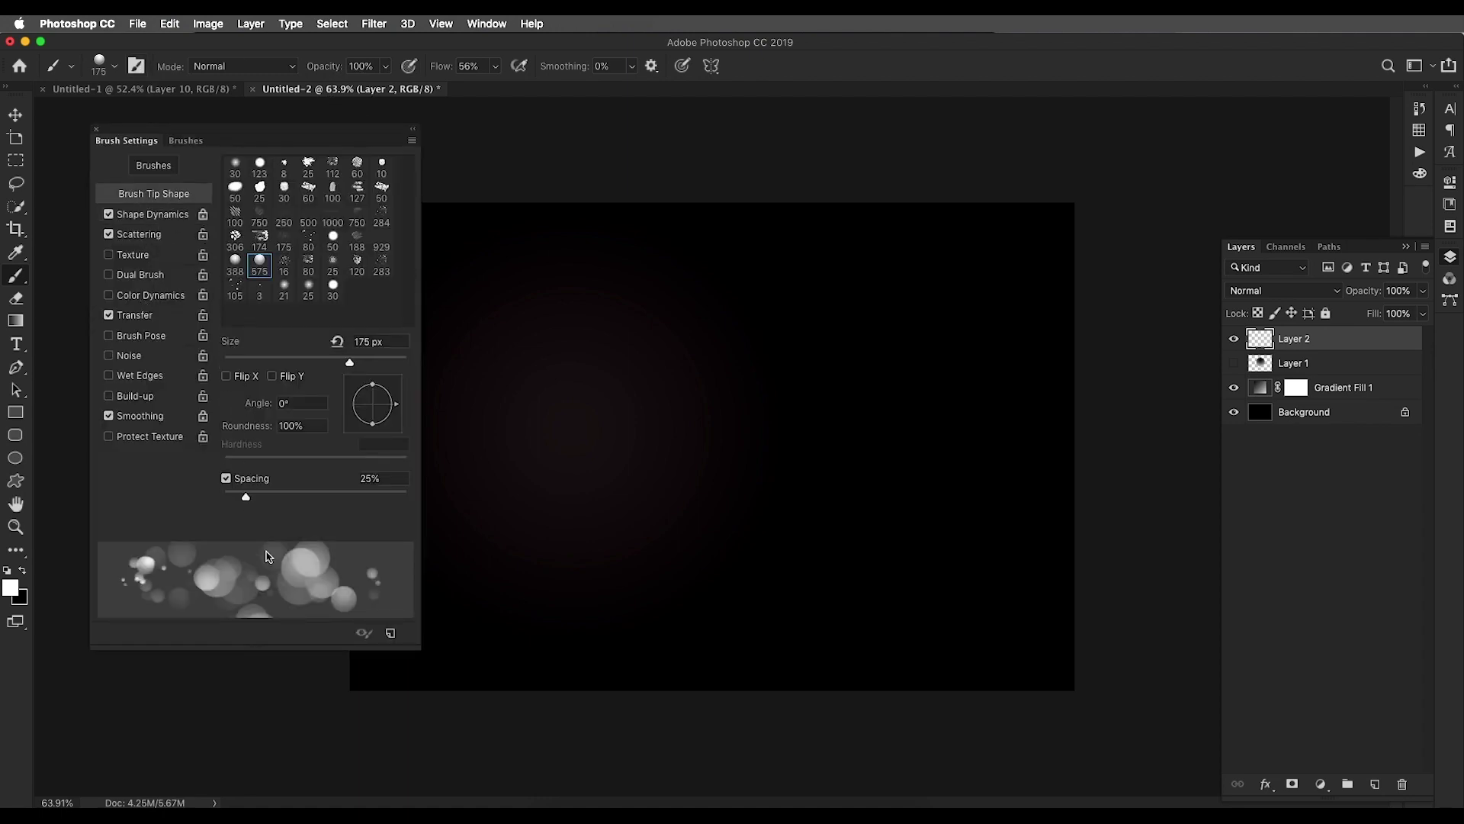
{"action": "left_click_drag", "start_coordinate": [262, 496], "coordinate": [261, 499]}
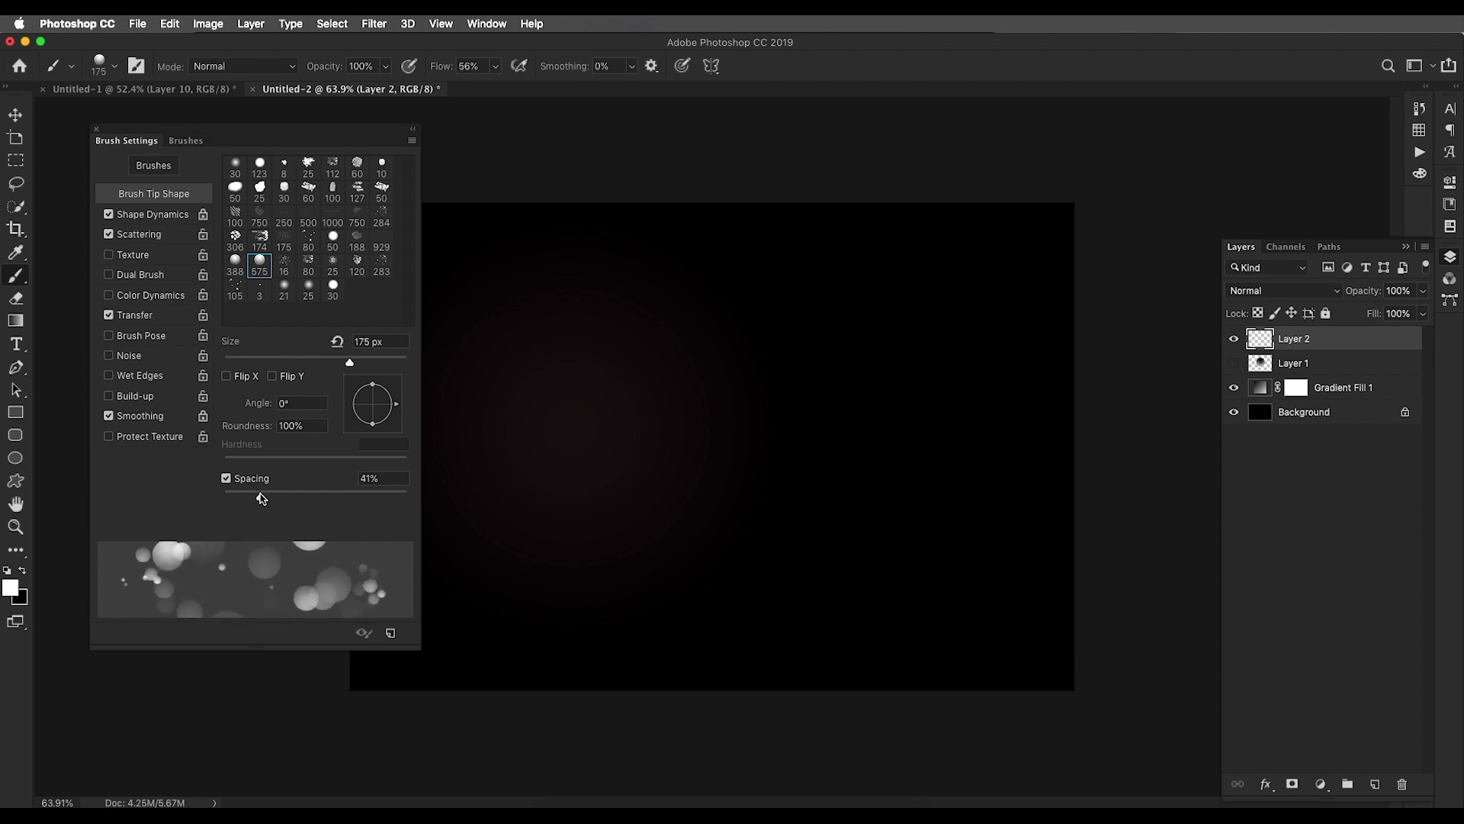
{"action": "left_click", "coordinate": [96, 130]}
Paint scattered bokeh circles across the whole canvas on Layer 2 with sweeping strokes, undoing any unwanted stroke
{"action": "left_click_drag", "start_coordinate": [1027, 333], "coordinate": [534, 343]}
{"action": "key", "text": "super+z"}
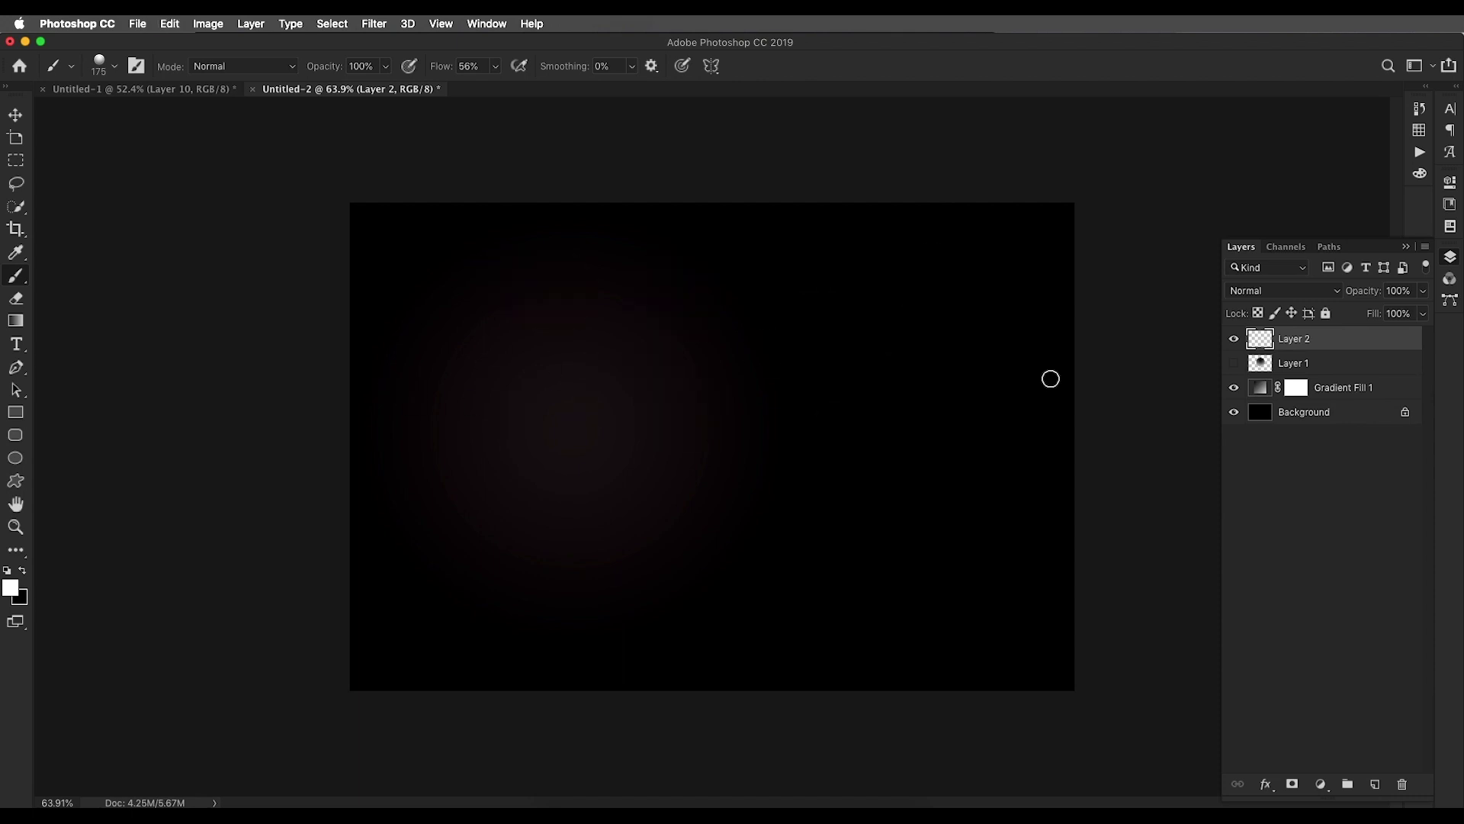
{"action": "left_click_drag", "start_coordinate": [1052, 393], "coordinate": [150, 450]}
{"action": "left_click_drag", "start_coordinate": [951, 552], "coordinate": [212, 546]}
{"action": "key", "text": "super+z"}
{"action": "mouse_move", "coordinate": [941, 466]}
{"action": "left_mouse_down"}
{"action": "mouse_move", "coordinate": [788, 454]}
{"action": "mouse_move", "coordinate": [564, 488]}
{"action": "left_mouse_up"}
{"action": "scroll", "coordinate": [839, 534], "scroll_direction": "down", "scroll_amount": 5}
{"action": "scroll", "coordinate": [911, 550], "scroll_direction": "up", "scroll_amount": 4}
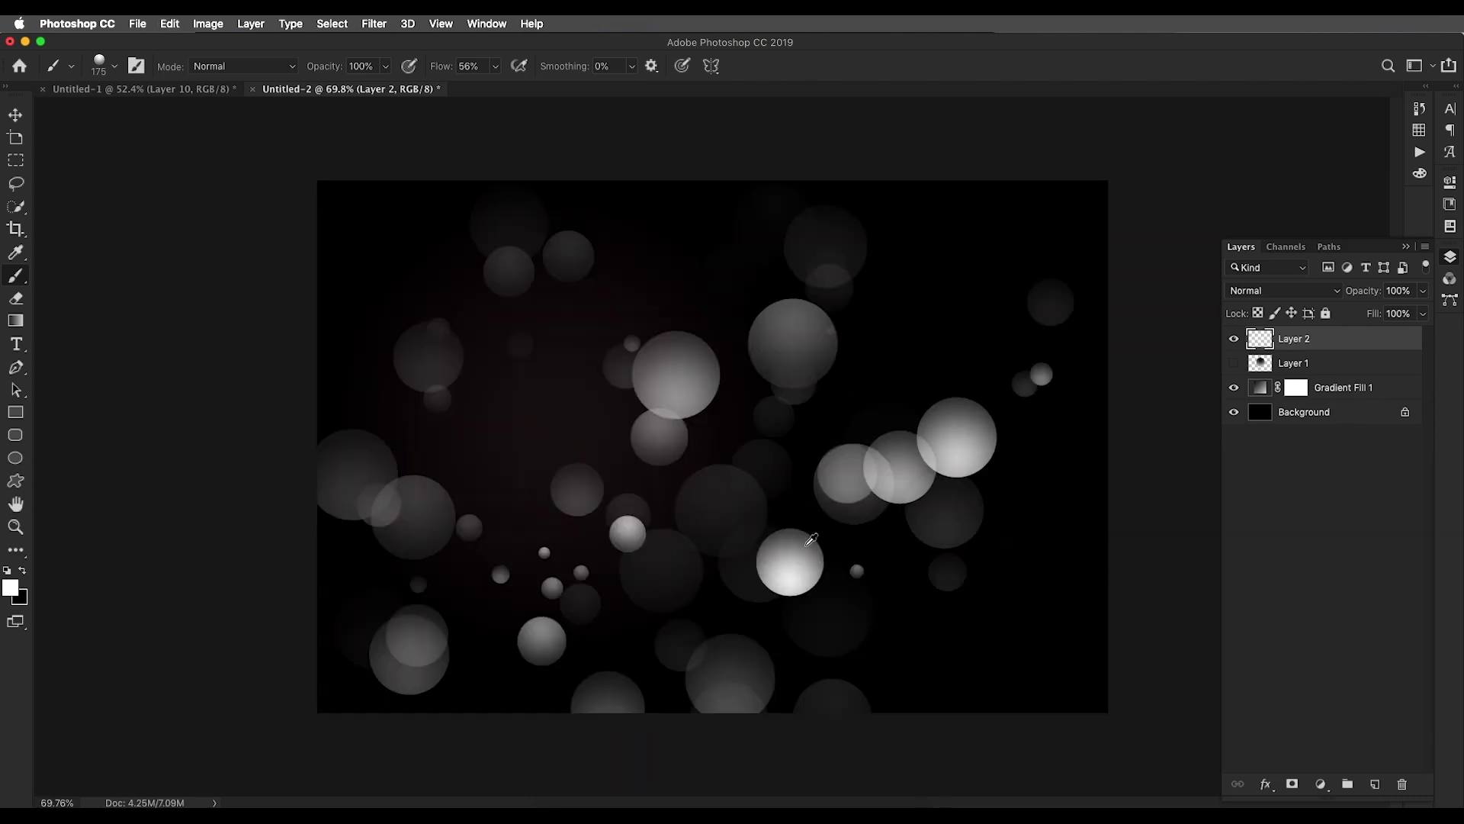
Duplicate Layer 2, place the copy in its own group and set the group's blend mode to Color Dodge
{"action": "scroll", "coordinate": [811, 534], "scroll_direction": "up", "scroll_amount": 2}
{"action": "scroll", "coordinate": [809, 518], "scroll_direction": "down", "scroll_amount": 5}
{"action": "scroll", "coordinate": [841, 431], "scroll_direction": "up", "scroll_amount": 4}
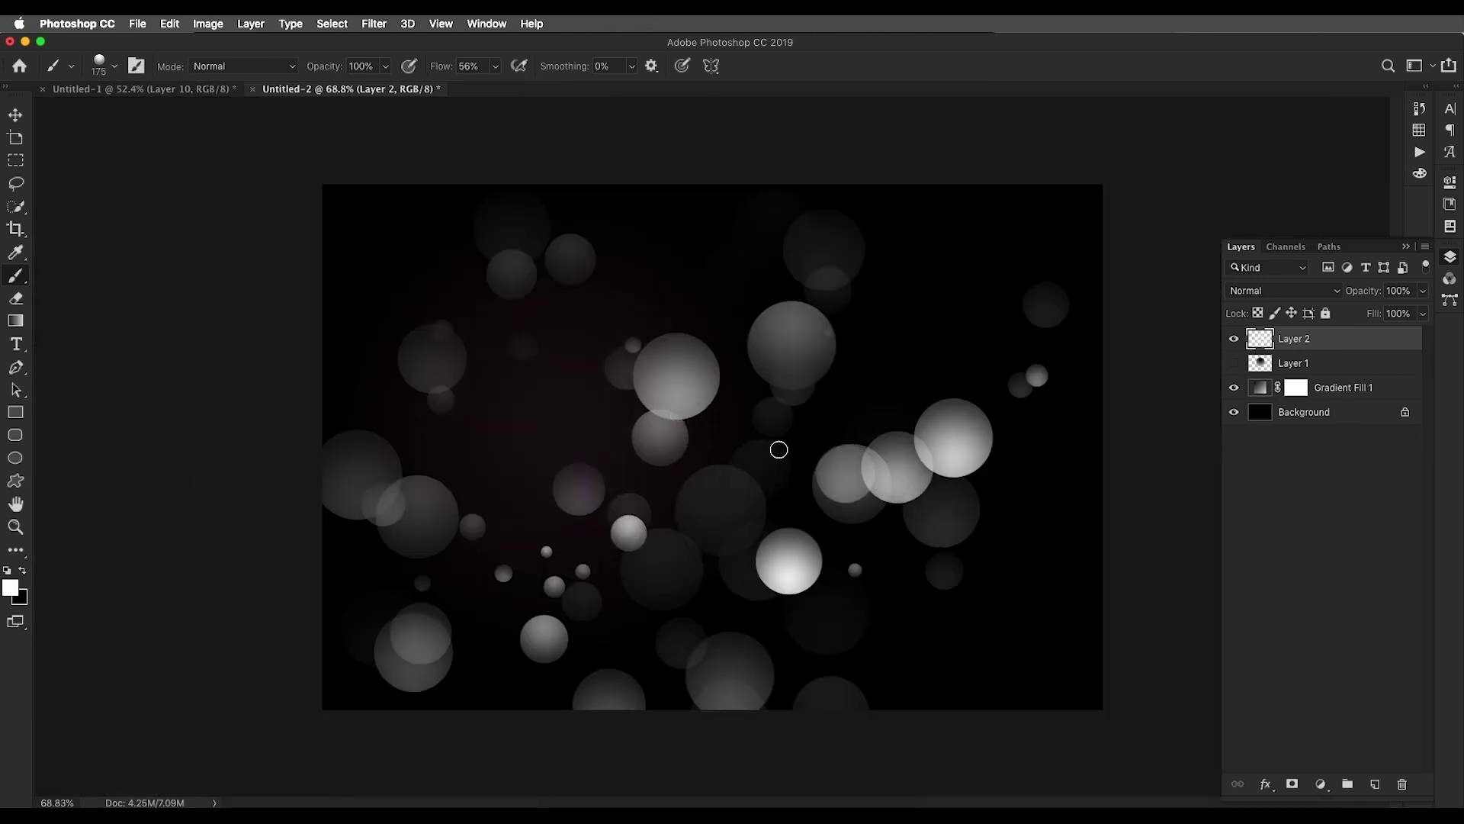
{"action": "left_click_drag", "start_coordinate": [1376, 345], "coordinate": [1375, 784]}
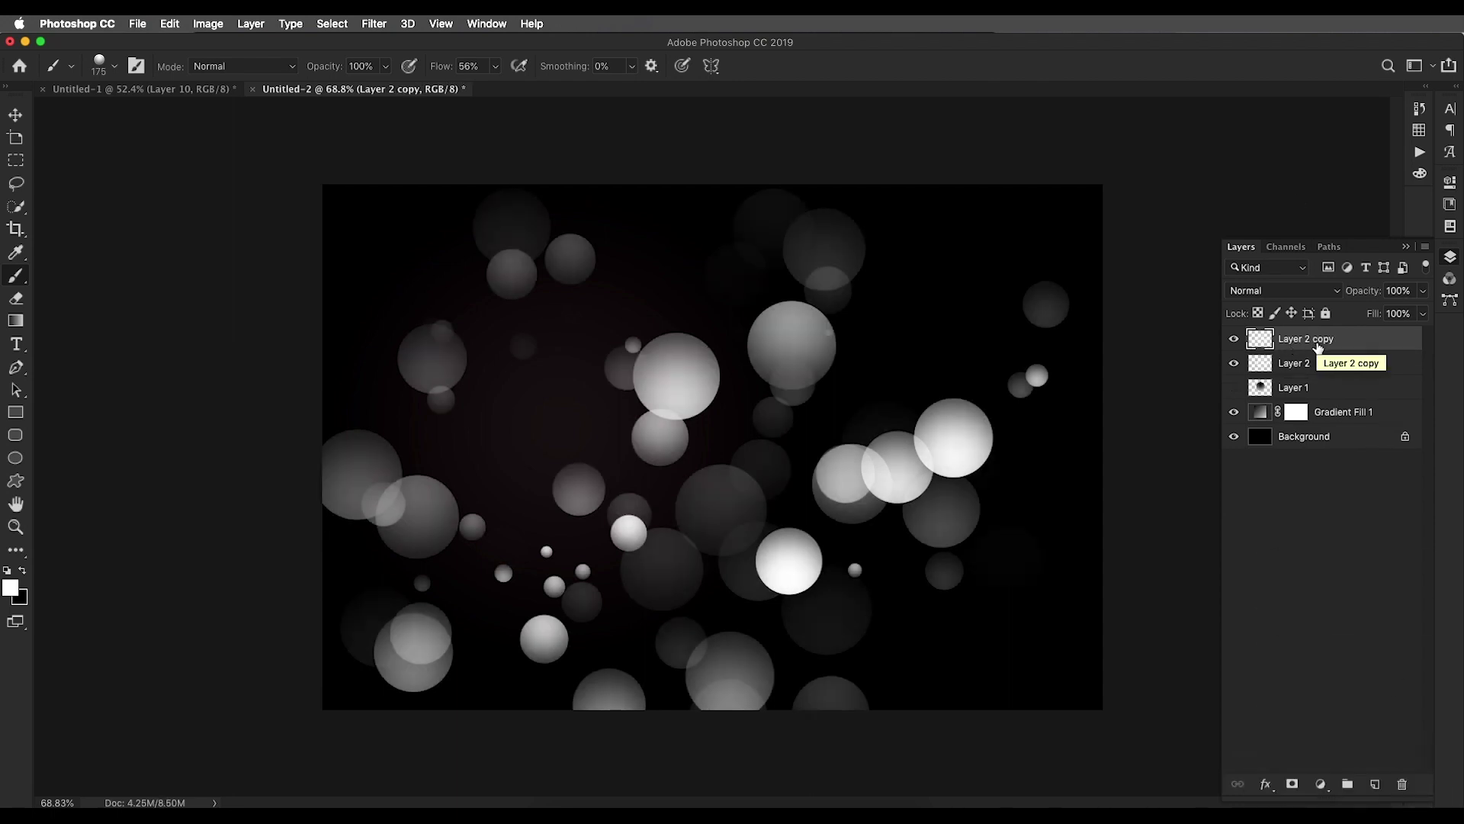
{"action": "key", "text": "super+g"}
{"action": "left_click", "coordinate": [1336, 291]}
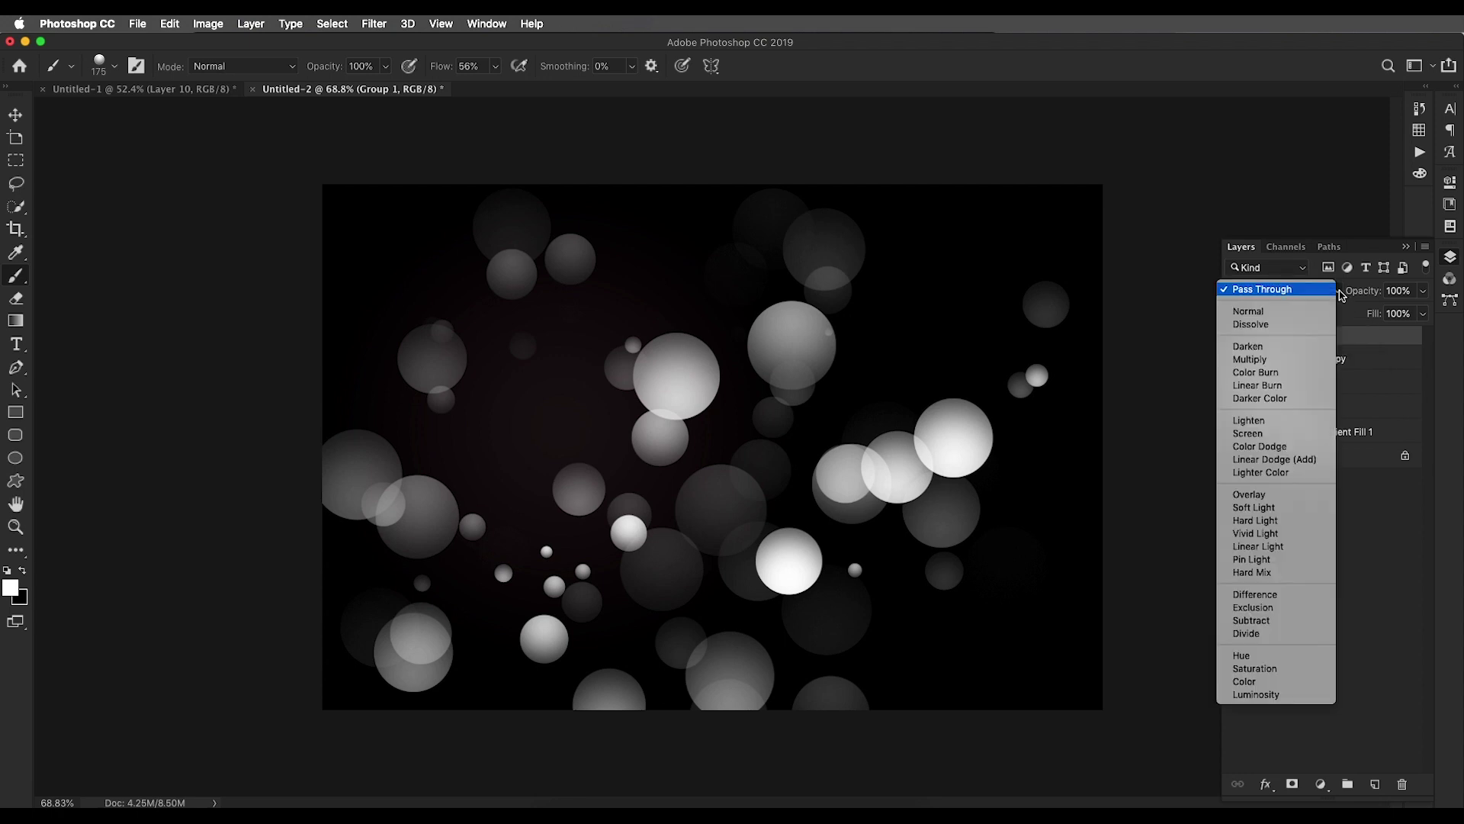
{"action": "left_click", "coordinate": [1283, 452]}
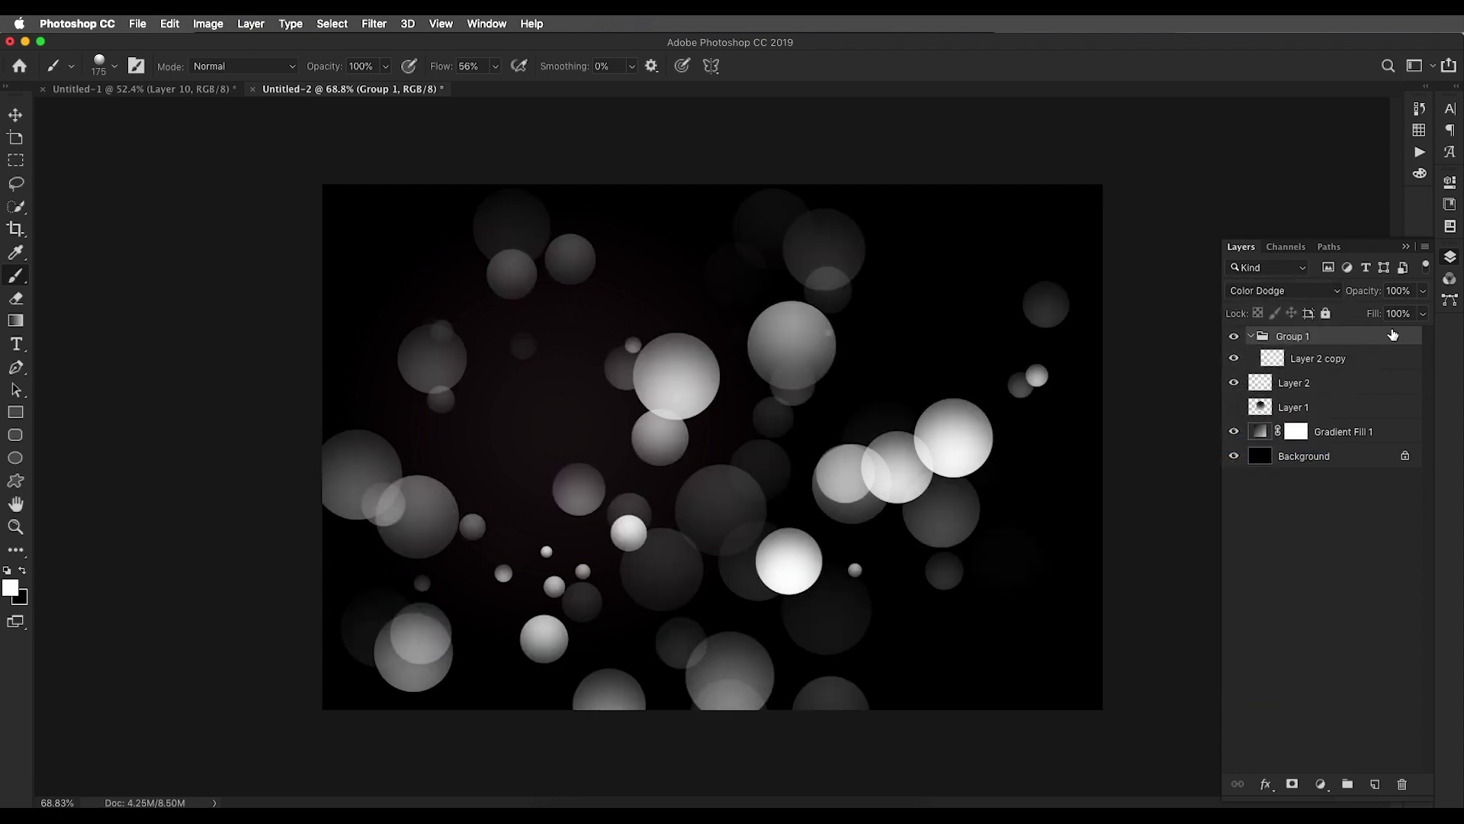
Set Group 1's fill to 55% and compare the bokeh with the group hidden and shown
{"action": "left_click", "coordinate": [1422, 314]}
{"action": "left_click", "coordinate": [1388, 334]}
{"action": "left_click", "coordinate": [1234, 338]}
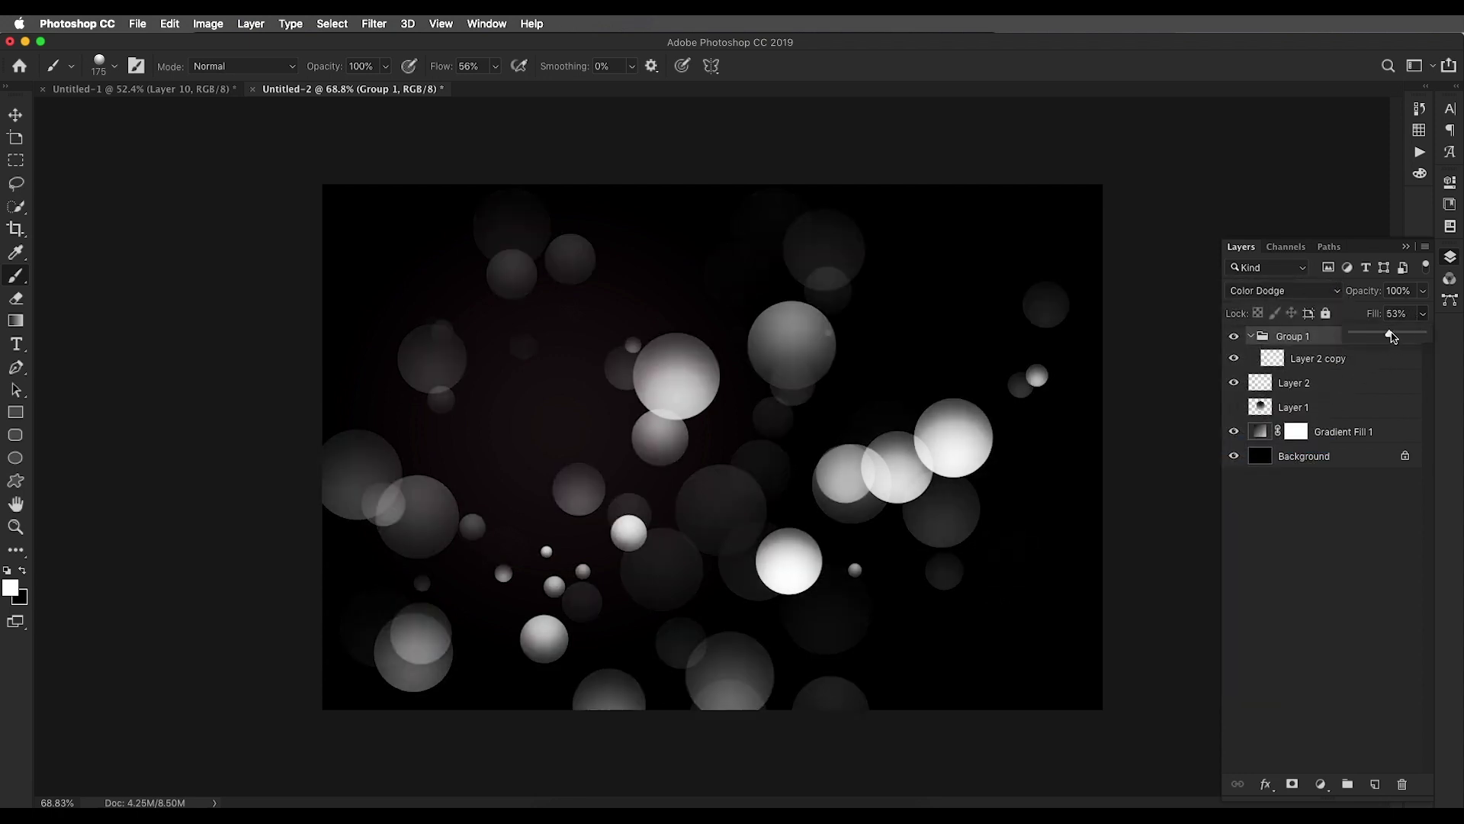
{"action": "left_click", "coordinate": [1234, 338]}
{"action": "left_click", "coordinate": [1234, 338]}
{"action": "left_click", "coordinate": [1234, 336]}
Set Layer 2's fill to 50% and compare the bokeh with Group 1 hidden and shown
{"action": "left_click", "coordinate": [1294, 383]}
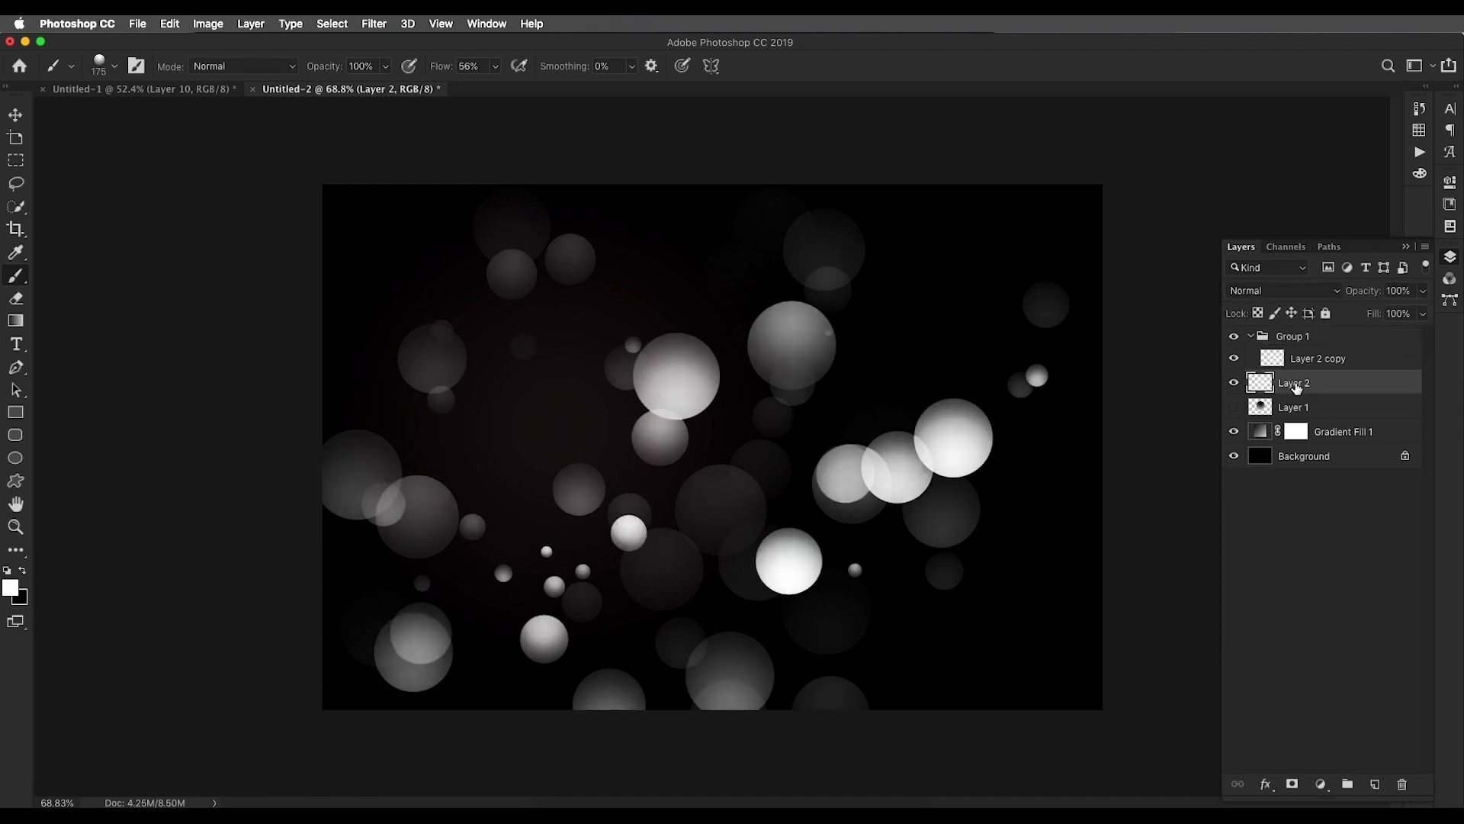
{"action": "left_click", "coordinate": [1423, 313]}
{"action": "left_click_drag", "start_coordinate": [1423, 333], "coordinate": [1389, 334]}
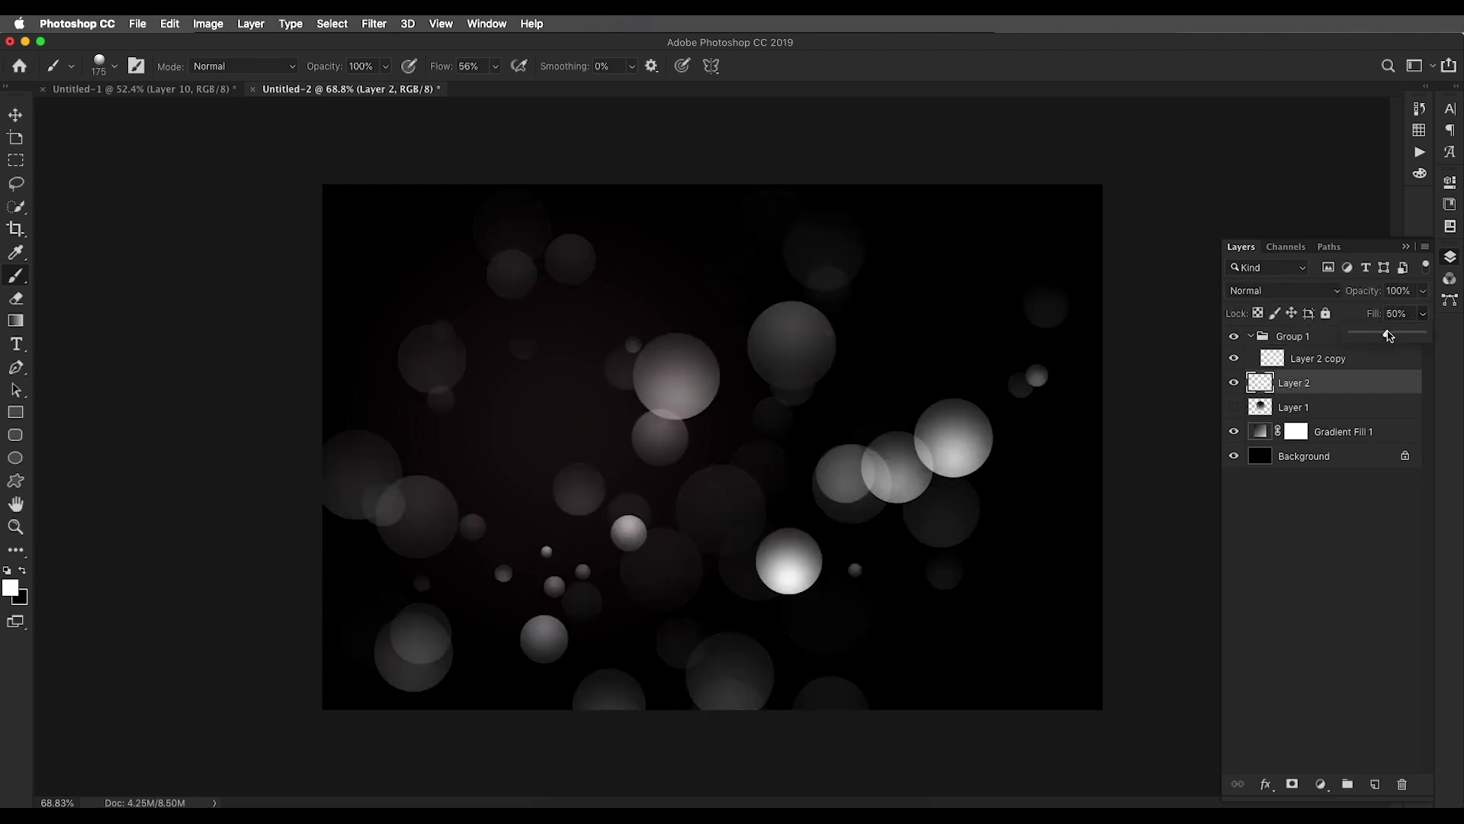
{"action": "left_click", "coordinate": [1234, 337]}
{"action": "left_click", "coordinate": [1234, 337]}
{"action": "left_click", "coordinate": [1234, 337]}
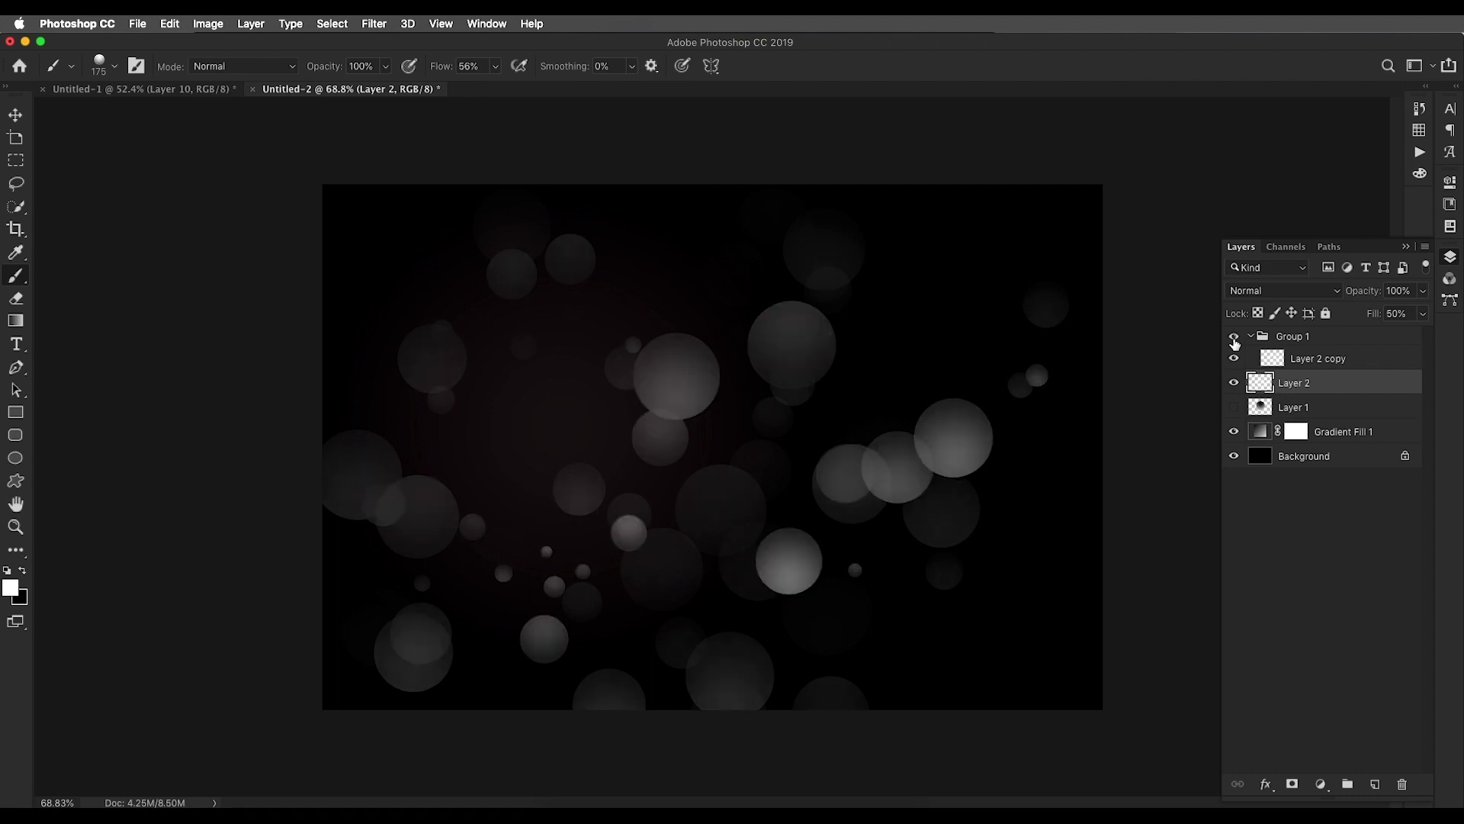
{"action": "left_click", "coordinate": [1233, 337]}
Inspect the bokeh, collapse Group 1, check the finished light streaks in Untitled-1 and return to Untitled-2
{"action": "scroll", "coordinate": [697, 473], "scroll_direction": "down", "scroll_amount": 4}
{"action": "scroll", "coordinate": [699, 470], "scroll_direction": "up", "scroll_amount": 8}
{"action": "scroll", "coordinate": [699, 467], "scroll_direction": "down", "scroll_amount": 8}
{"action": "scroll", "coordinate": [731, 425], "scroll_direction": "up", "scroll_amount": 5}
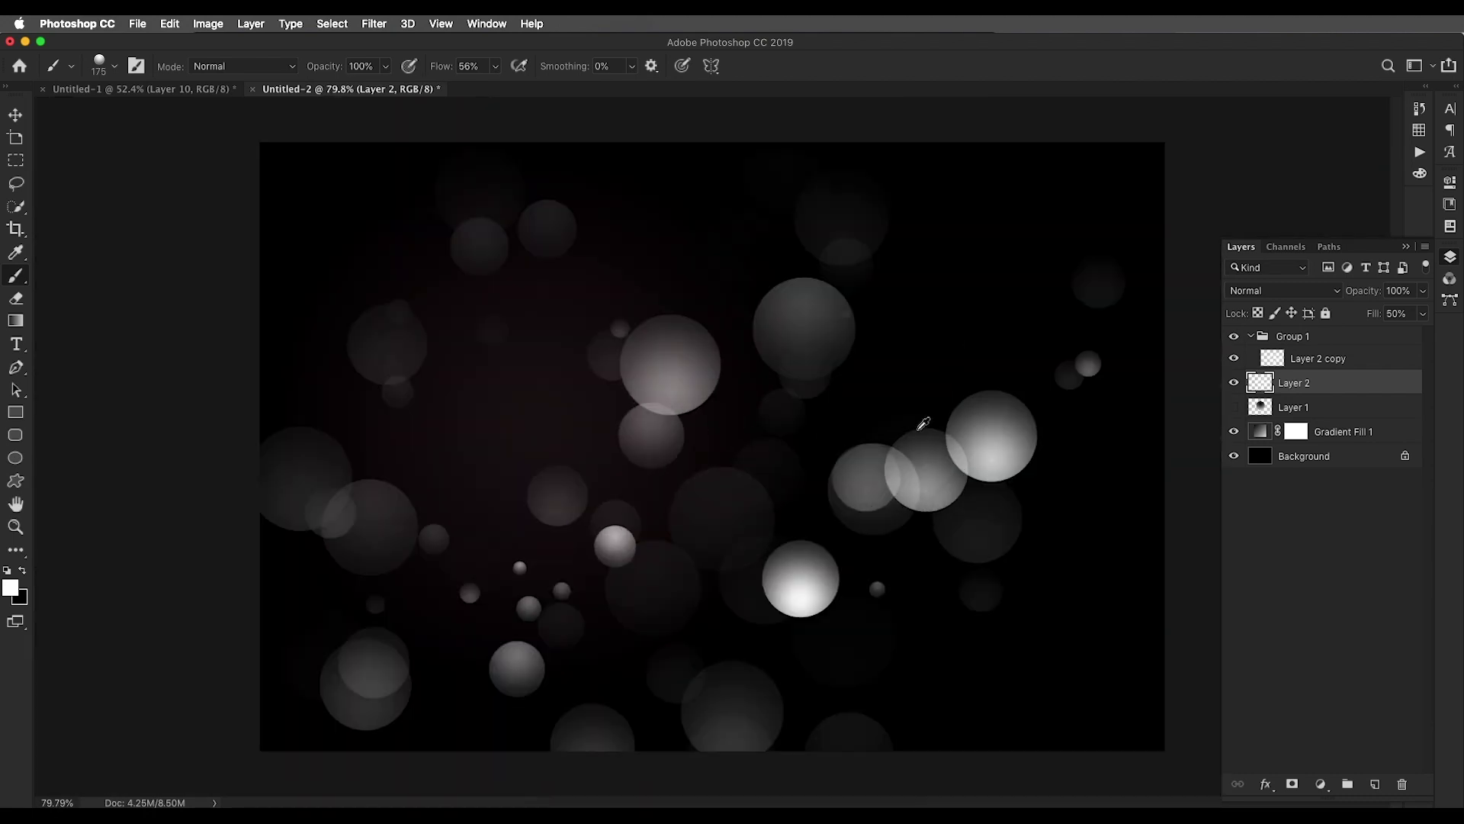
{"action": "left_click", "coordinate": [1250, 336]}
{"action": "scroll", "coordinate": [683, 385], "scroll_direction": "down", "scroll_amount": 2}
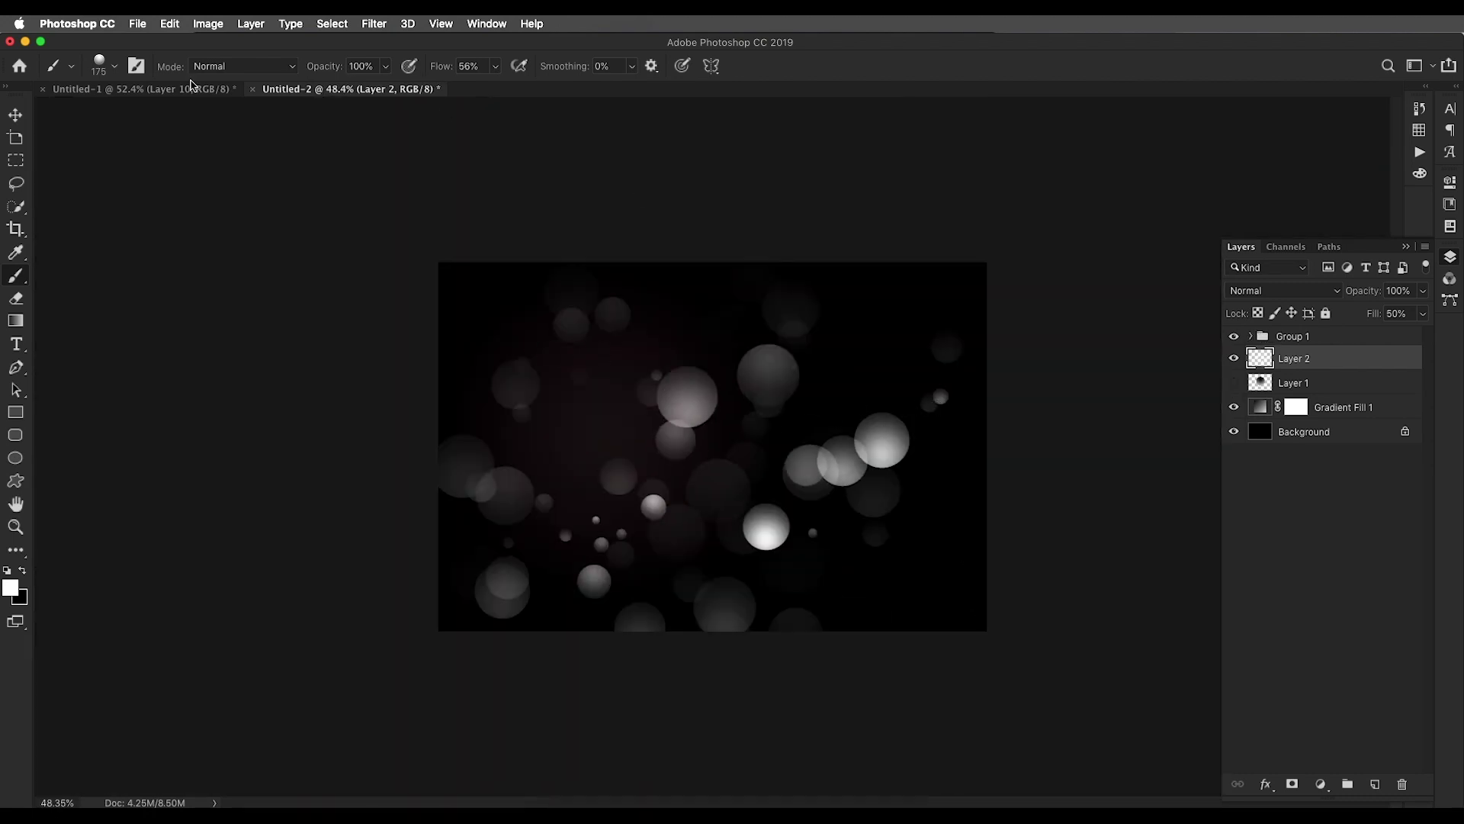
{"action": "left_click", "coordinate": [213, 89]}
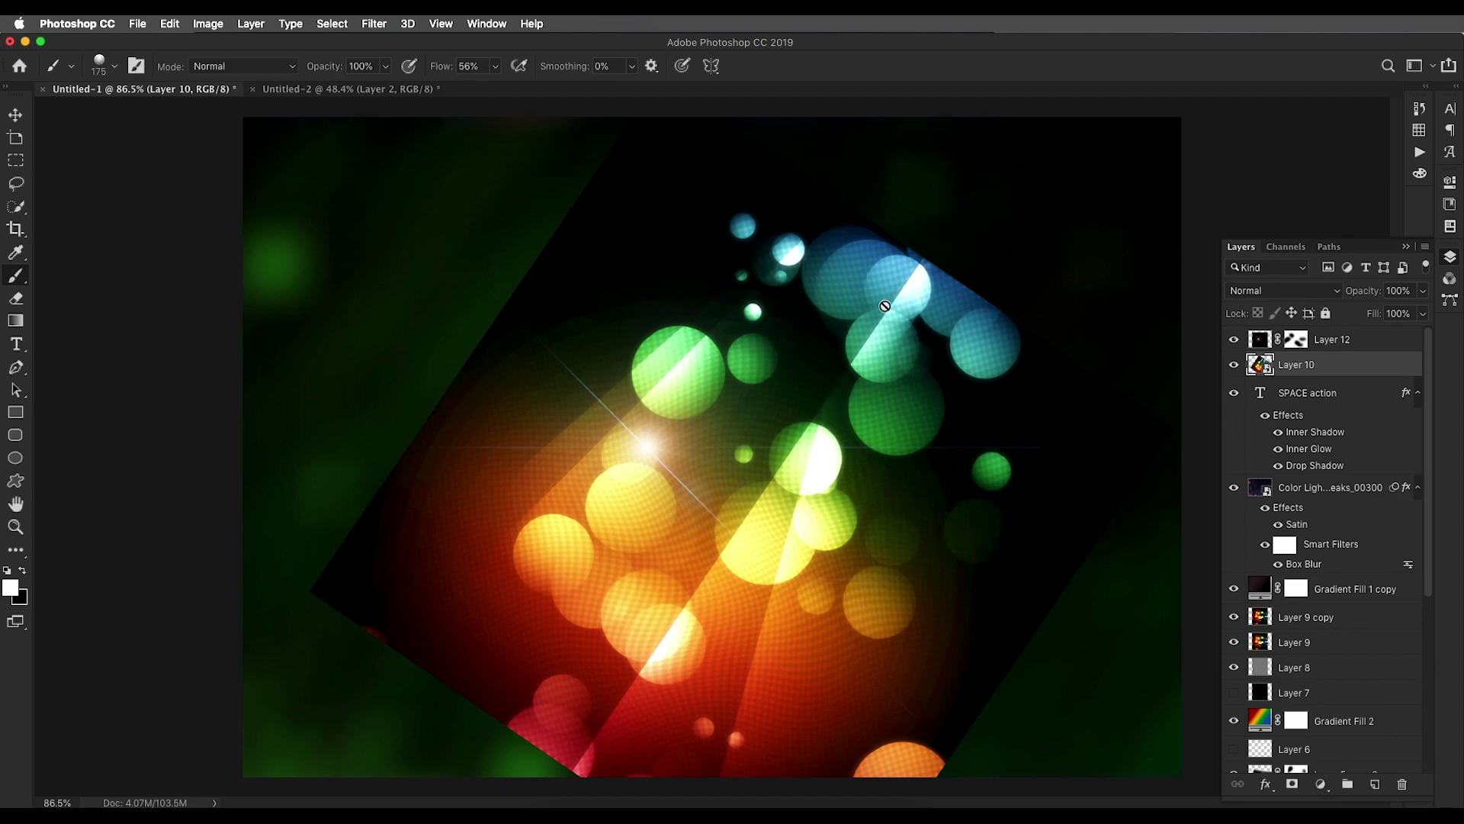
{"action": "left_click", "coordinate": [368, 90]}
Select a horizontal band across the full canvas width, slightly above its middle, with the Rectangular Marquee tool
{"action": "left_click", "coordinate": [14, 167]}
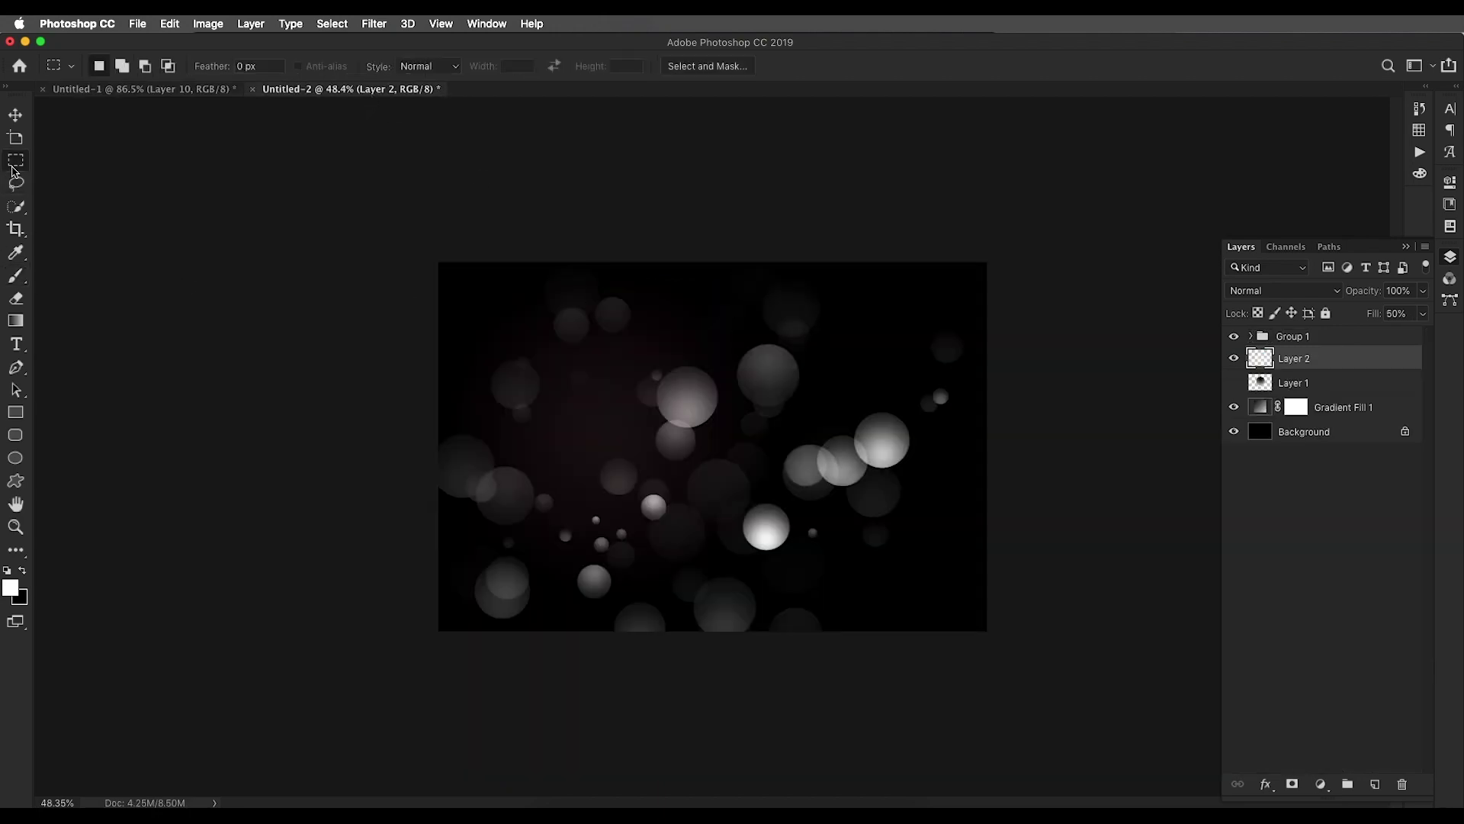
{"action": "left_click_drag", "start_coordinate": [403, 365], "coordinate": [1042, 466]}
{"action": "scroll", "coordinate": [752, 387], "scroll_direction": "up", "scroll_amount": 5}
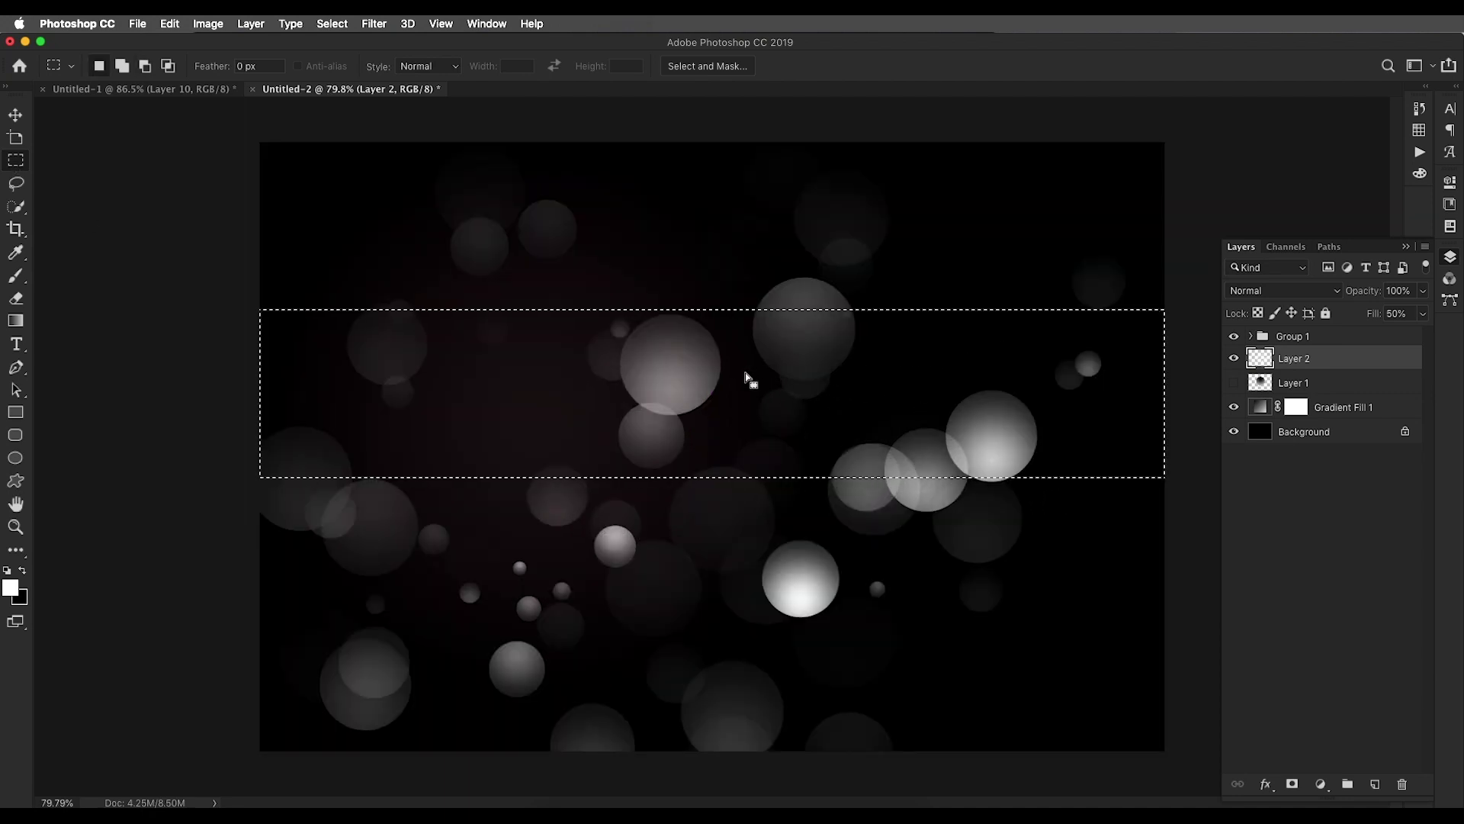
Set up the Gradient tool with the black-to-white preset and the linear style
{"action": "left_click", "coordinate": [16, 322]}
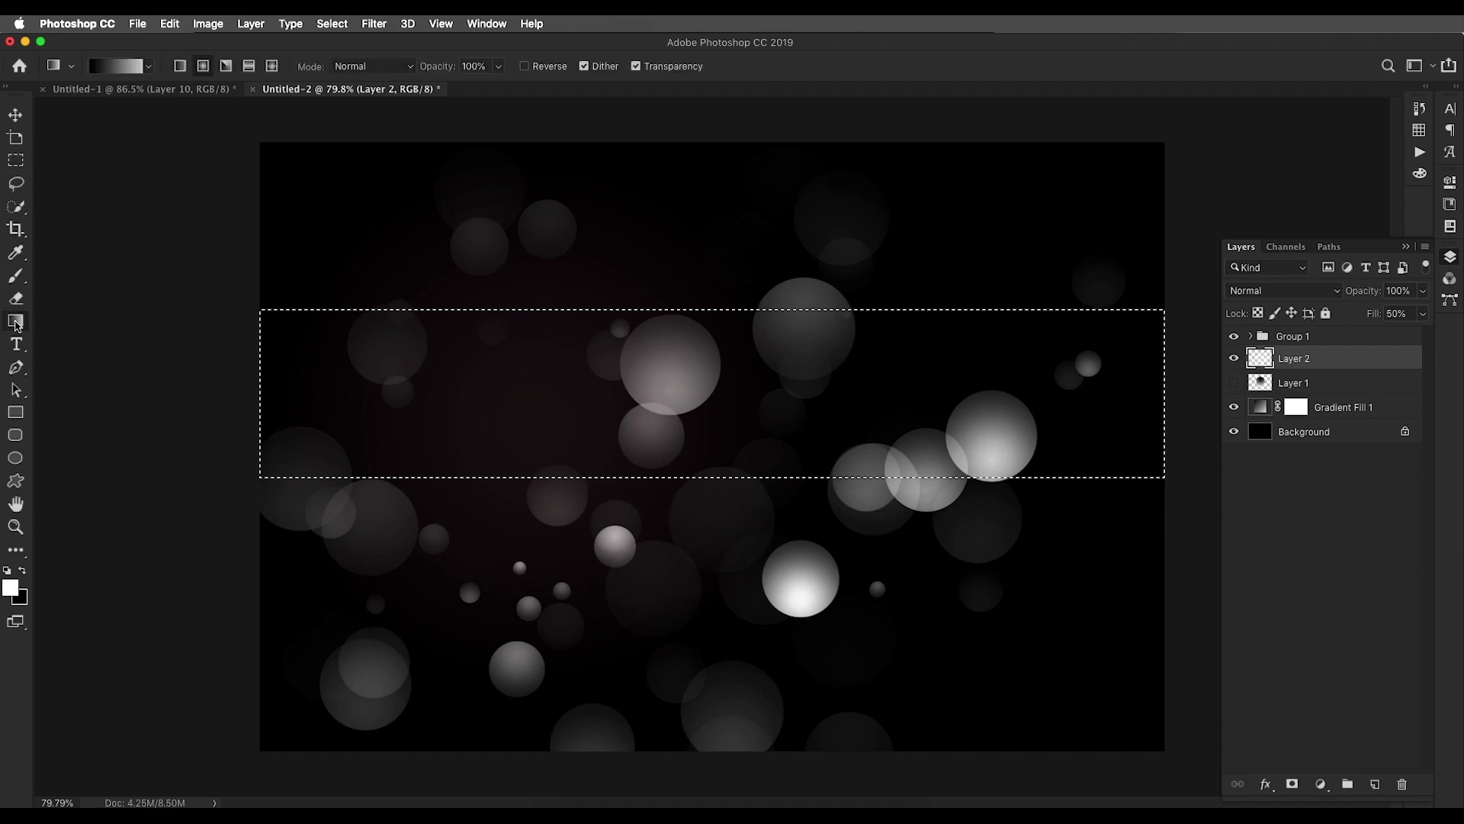
{"action": "left_click", "coordinate": [120, 61]}
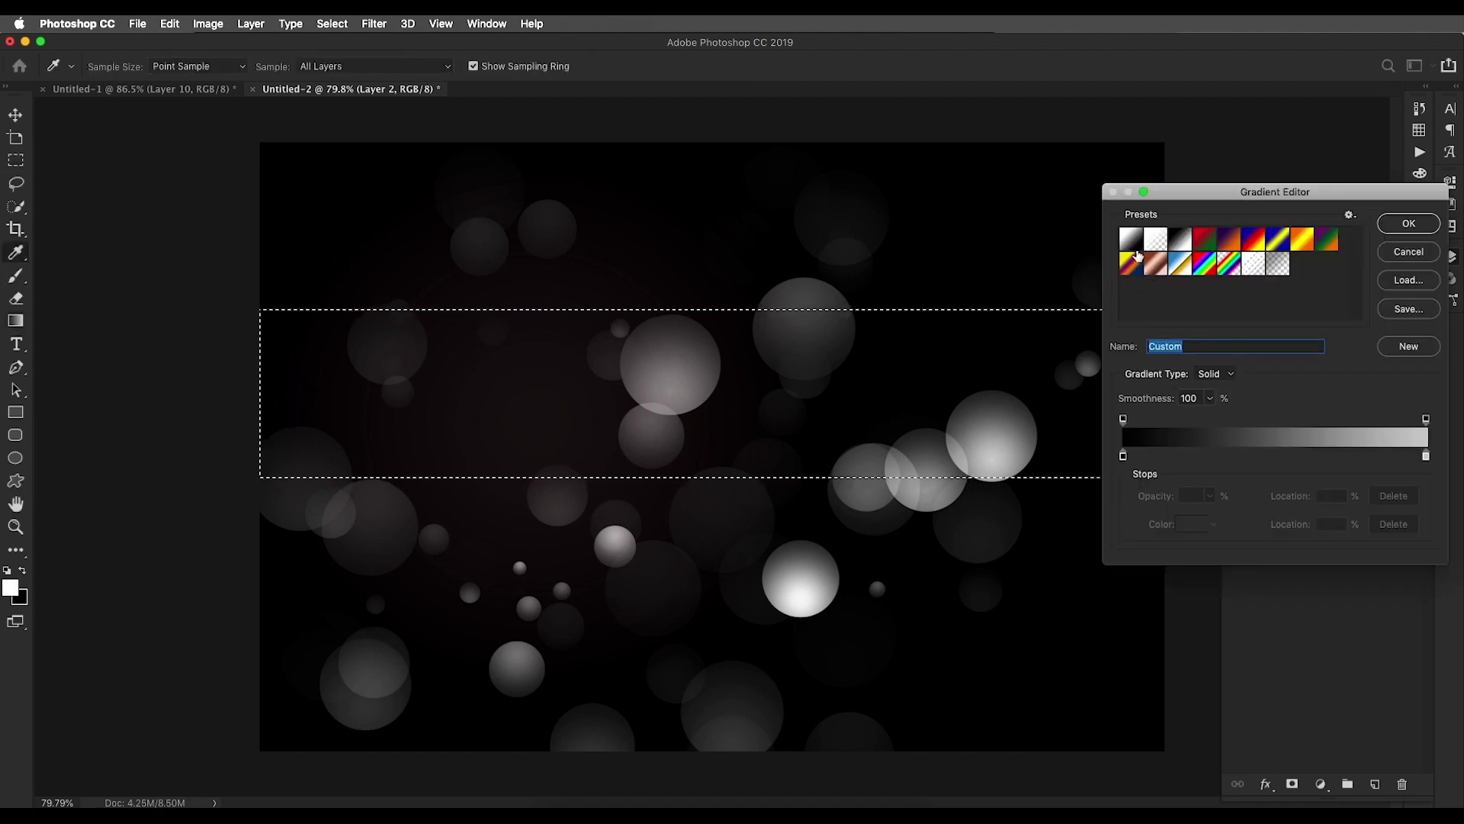
{"action": "left_click", "coordinate": [1175, 242]}
{"action": "left_click", "coordinate": [1409, 222]}
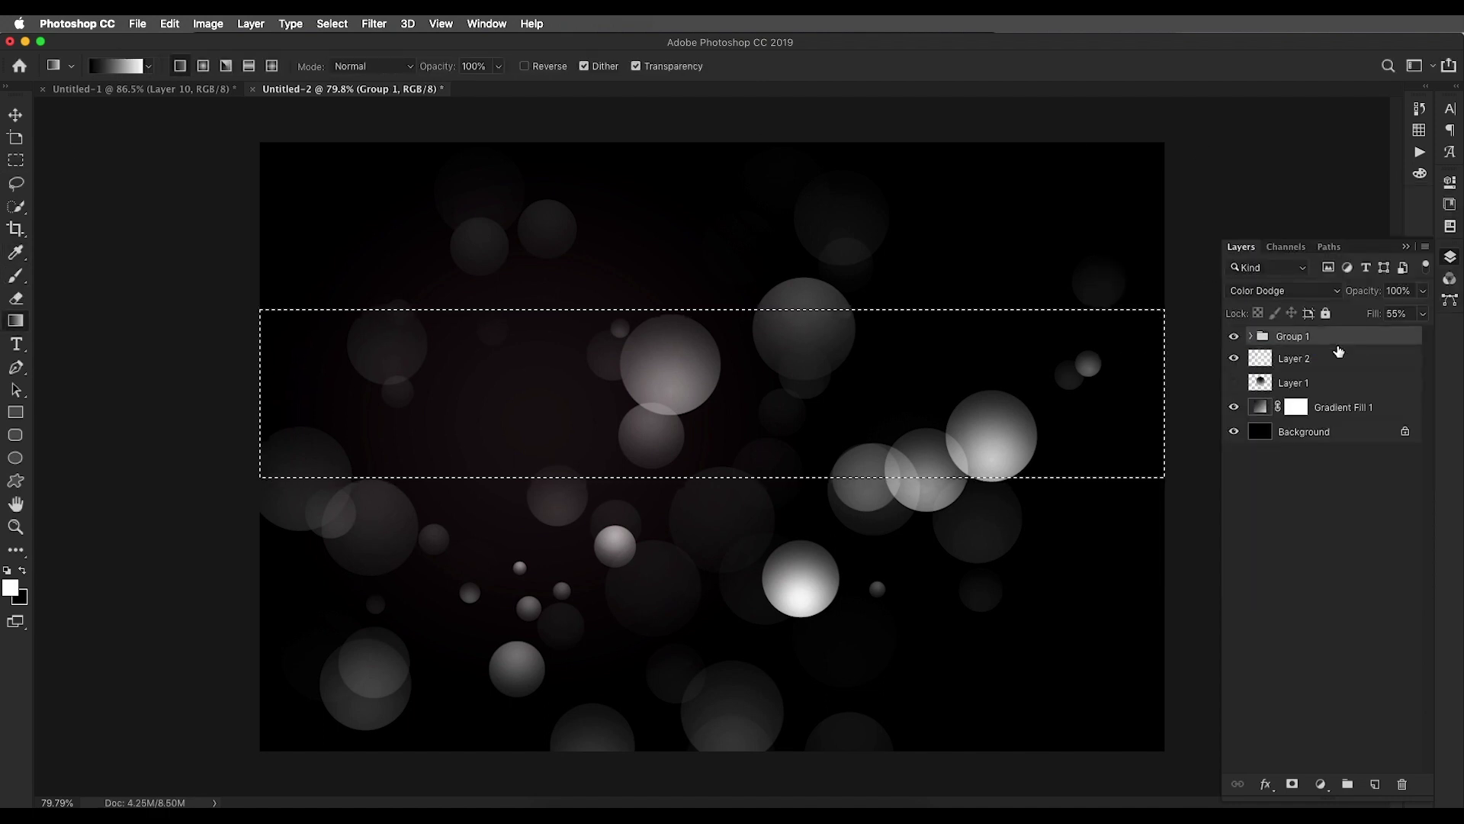
Add a new layer above Group 1 and fill the selected band with a vertical gradient, white along its upper edge, undoing the first attempt
{"action": "left_click", "coordinate": [1376, 784]}
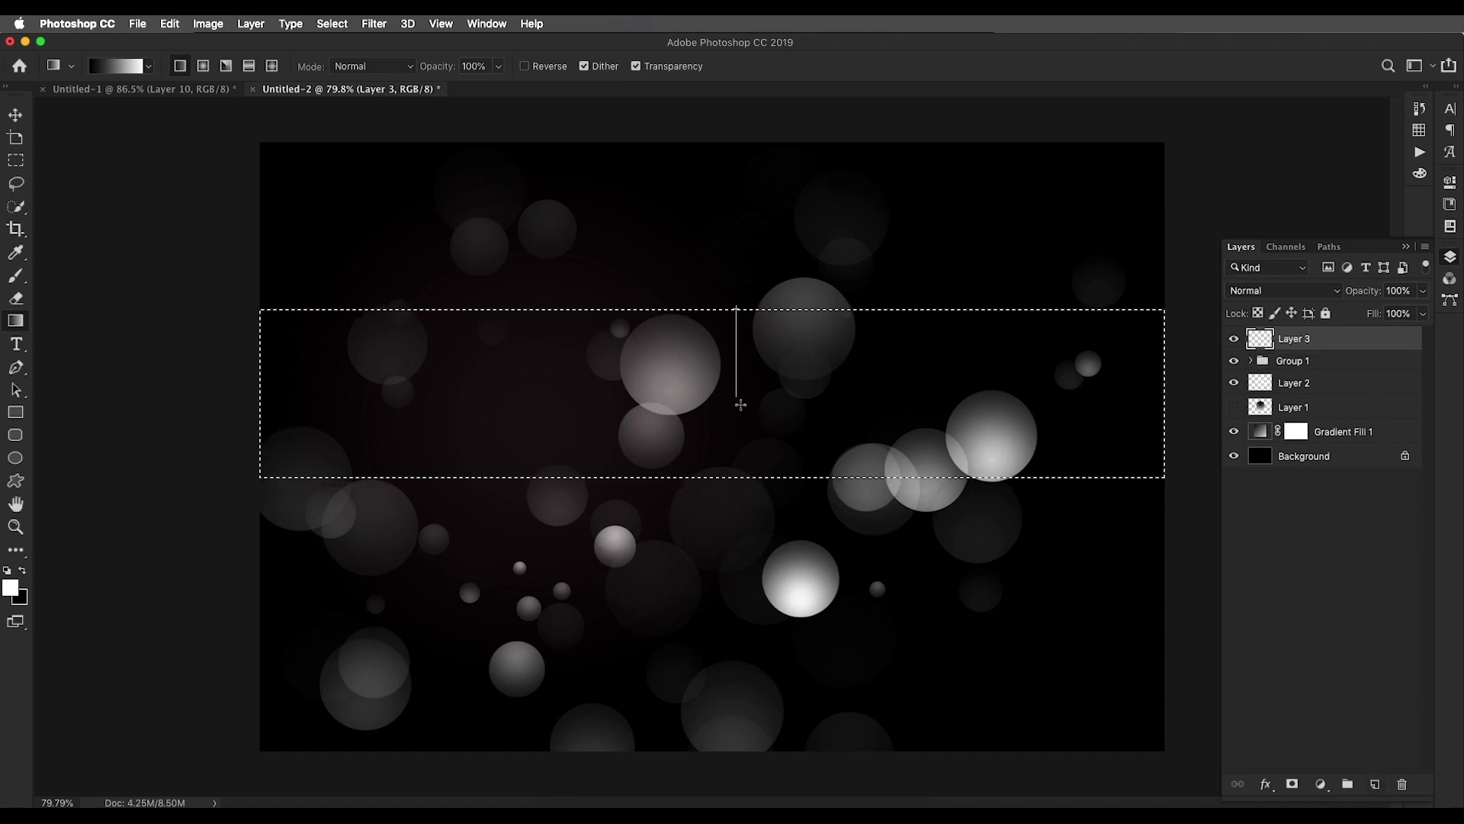
{"action": "left_click_drag", "start_coordinate": [743, 479], "coordinate": [741, 310]}
{"action": "key", "text": "super+z"}
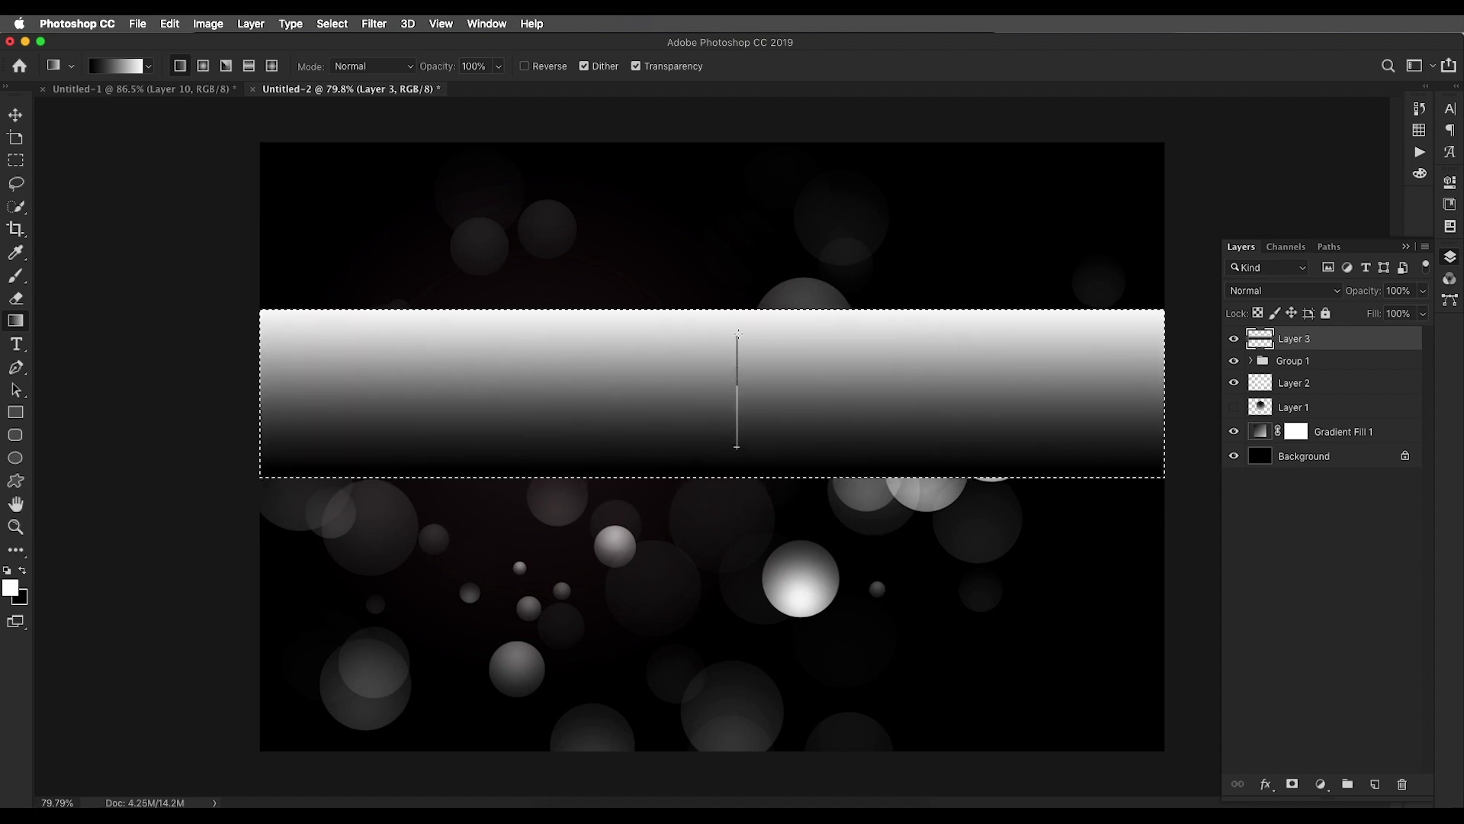
{"action": "left_click_drag", "start_coordinate": [741, 303], "coordinate": [753, 307]}
Deselect the band and convert Layer 3 to a smart object
{"action": "key", "text": "v"}
{"action": "scroll", "coordinate": [720, 380], "scroll_direction": "down", "scroll_amount": 3}
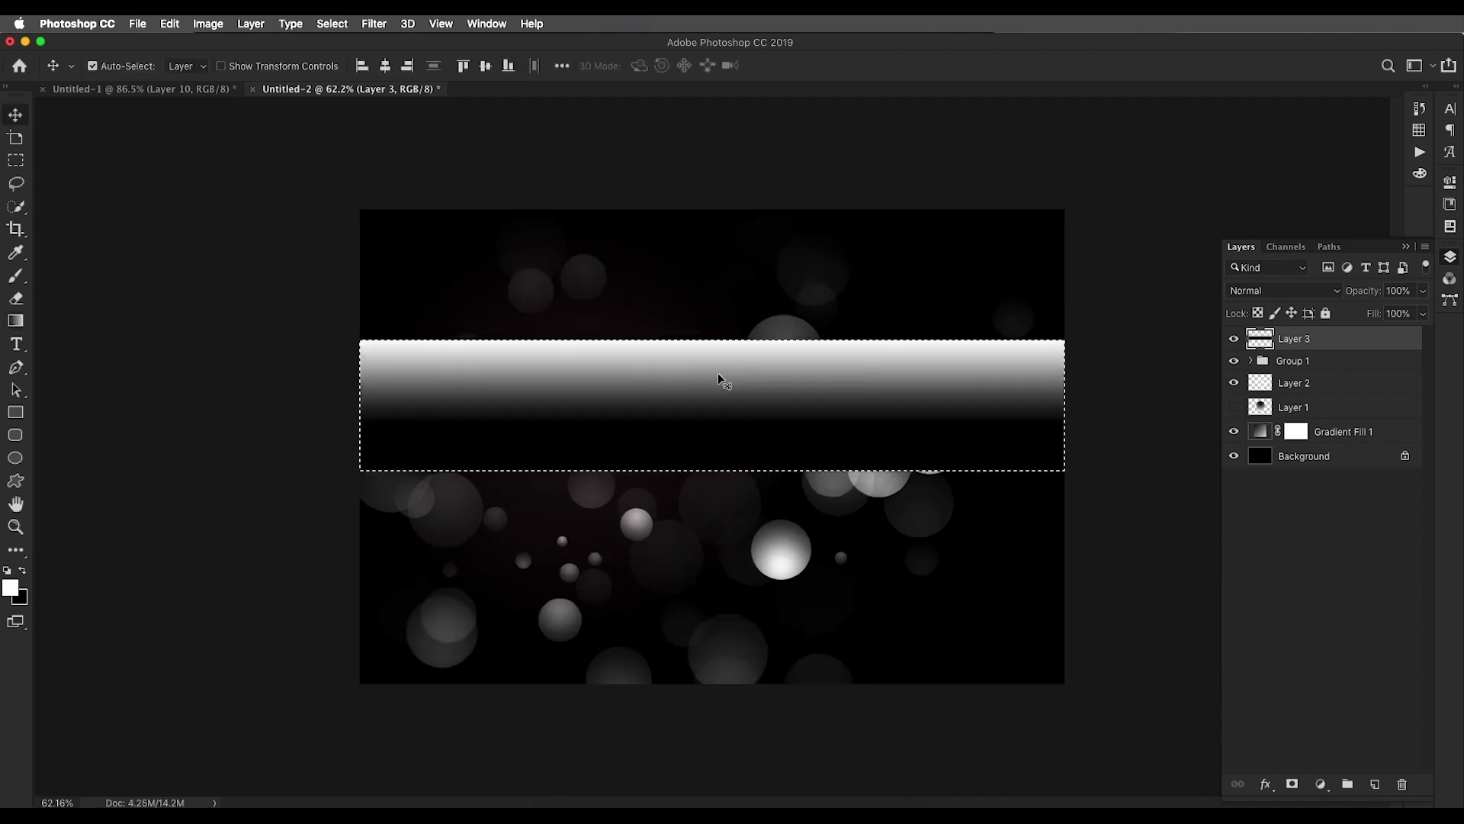
{"action": "key", "text": "super+d"}
{"action": "right_click", "coordinate": [1411, 353]}
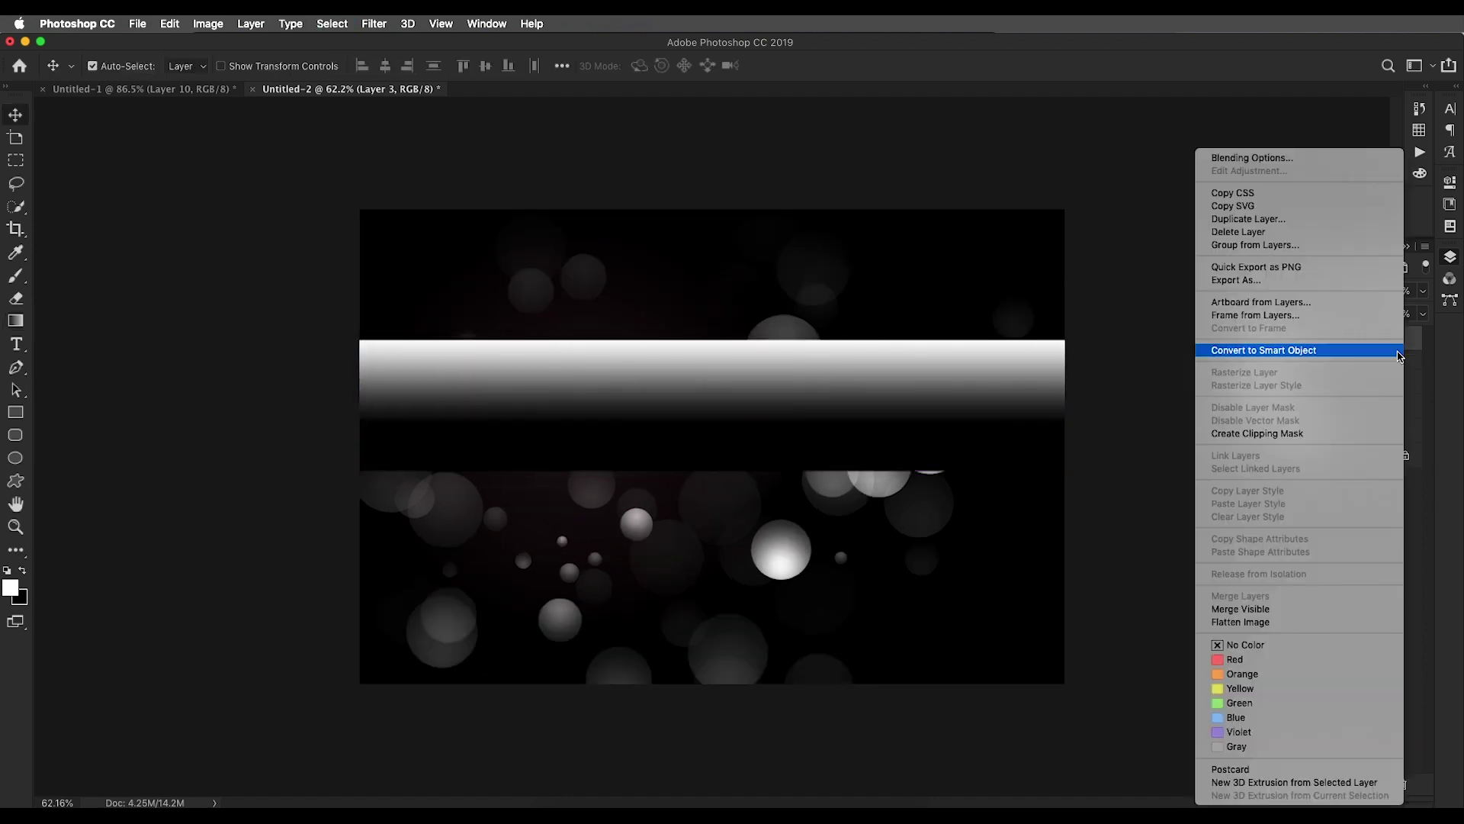
{"action": "left_click", "coordinate": [1296, 350]}
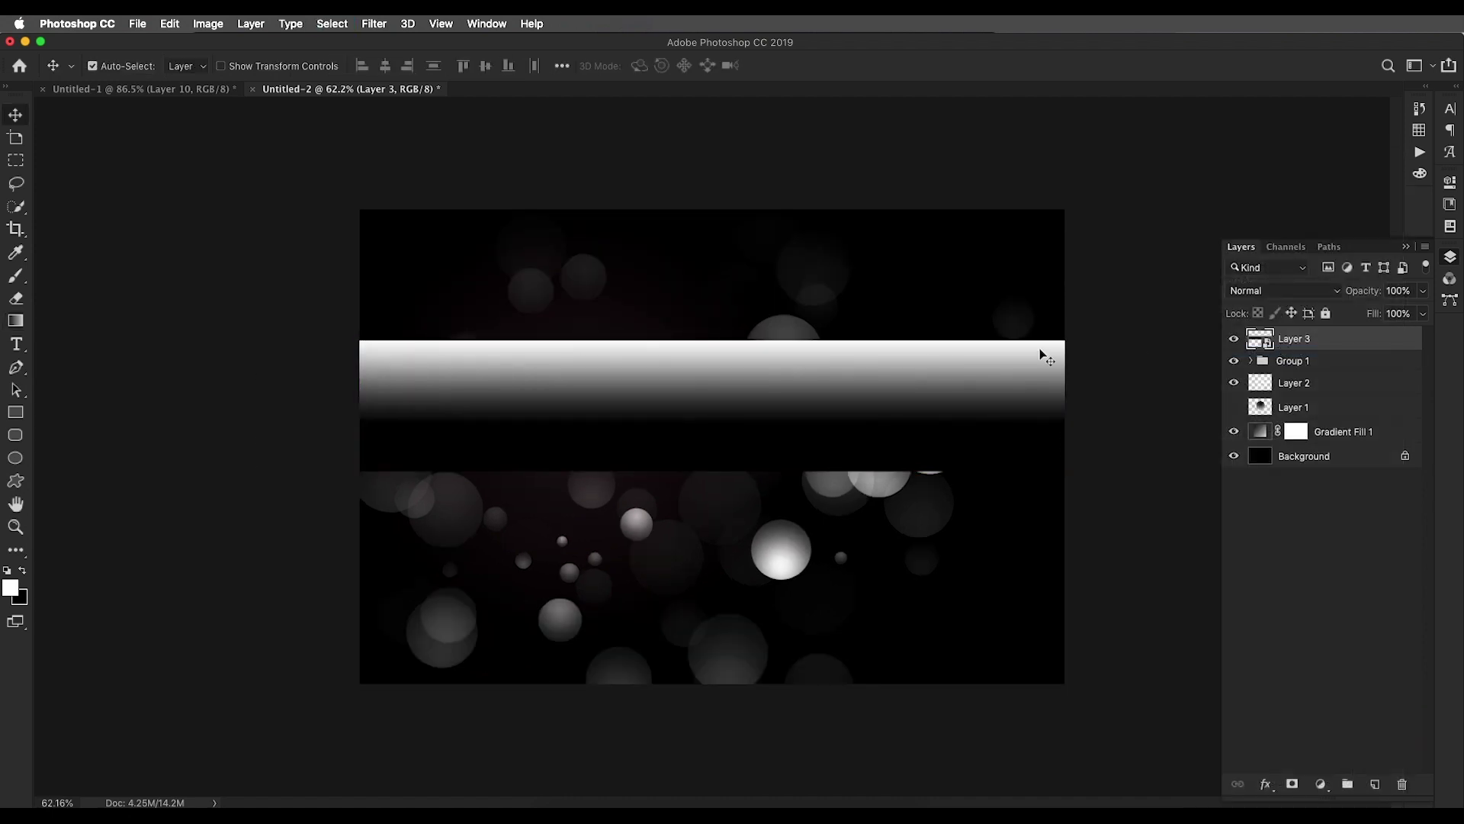
Set Layer 3 to Color Dodge with 80% fill and move the streak down to the canvas's middle
{"action": "left_click", "coordinate": [1296, 290]}
{"action": "left_click", "coordinate": [1279, 426]}
{"action": "left_click", "coordinate": [1422, 314]}
{"action": "left_click_drag", "start_coordinate": [1417, 333], "coordinate": [1409, 335]}
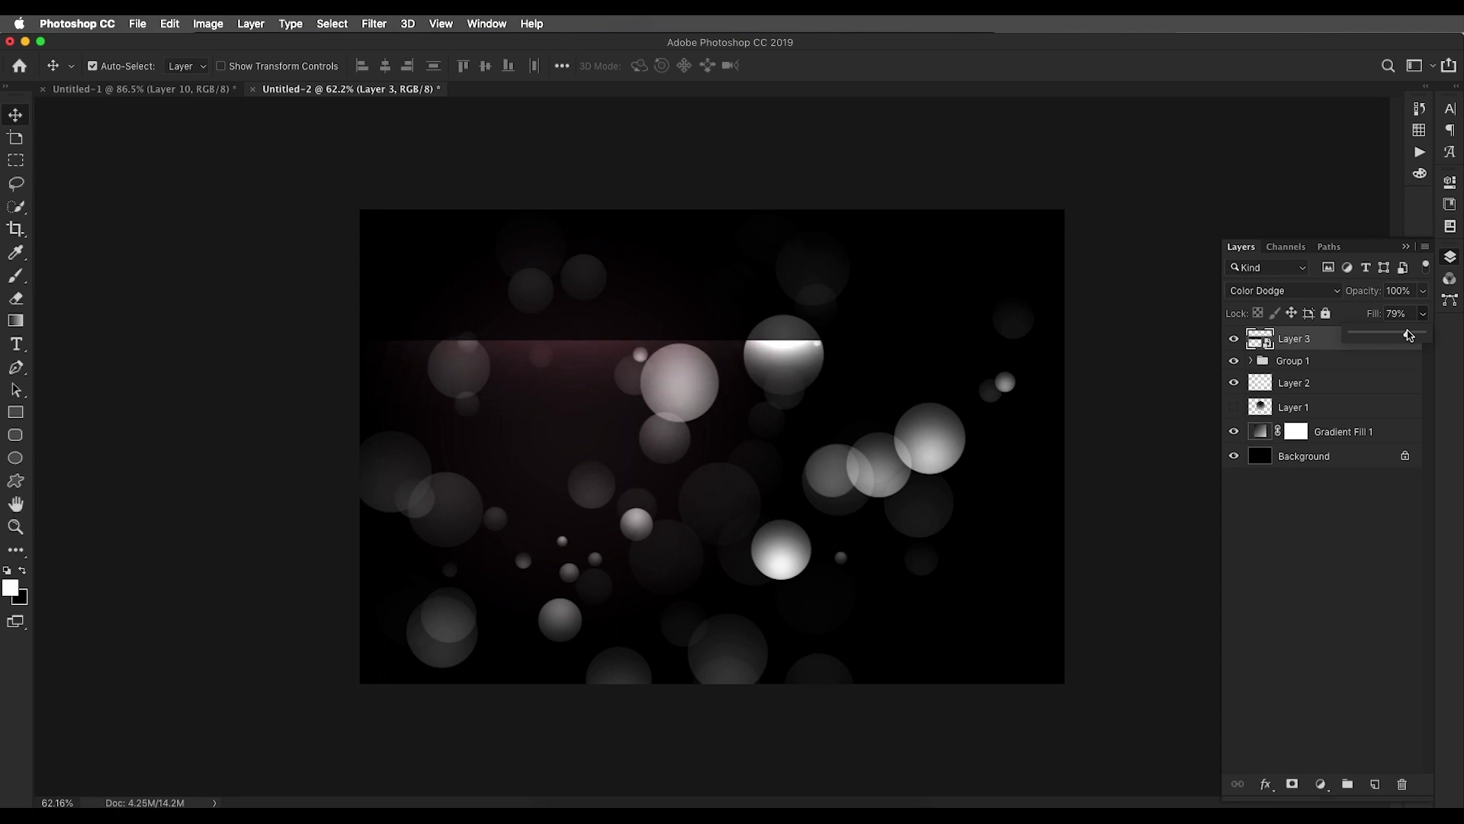
{"action": "left_click_drag", "start_coordinate": [755, 359], "coordinate": [788, 449]}
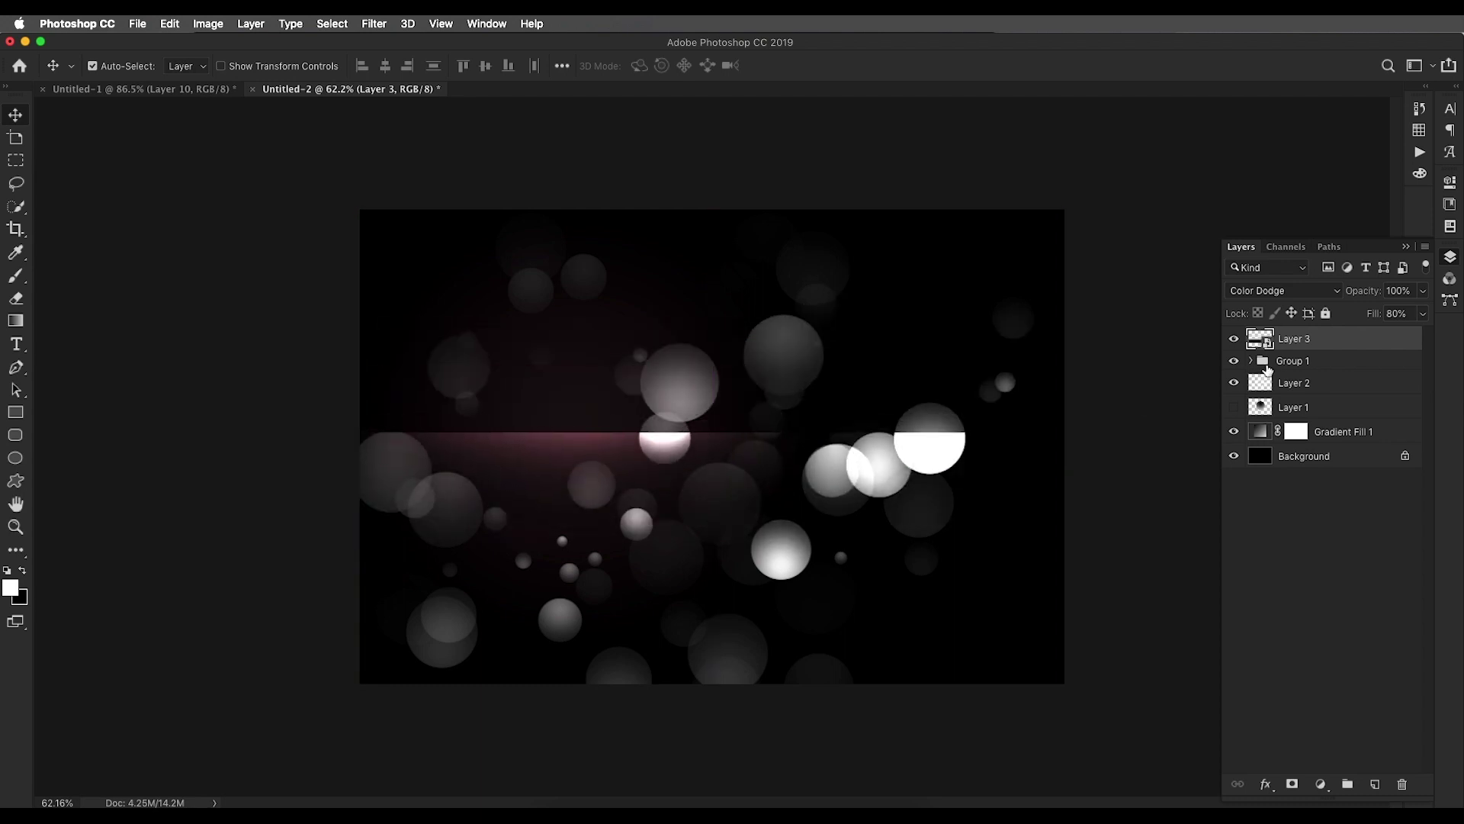
Duplicate Layer 3, move the copy lower and rotate it counterclockwise so the streak rises diagonally across the bokeh
{"action": "left_click_drag", "start_coordinate": [1355, 344], "coordinate": [1375, 784]}
{"action": "left_click_drag", "start_coordinate": [717, 455], "coordinate": [717, 503]}
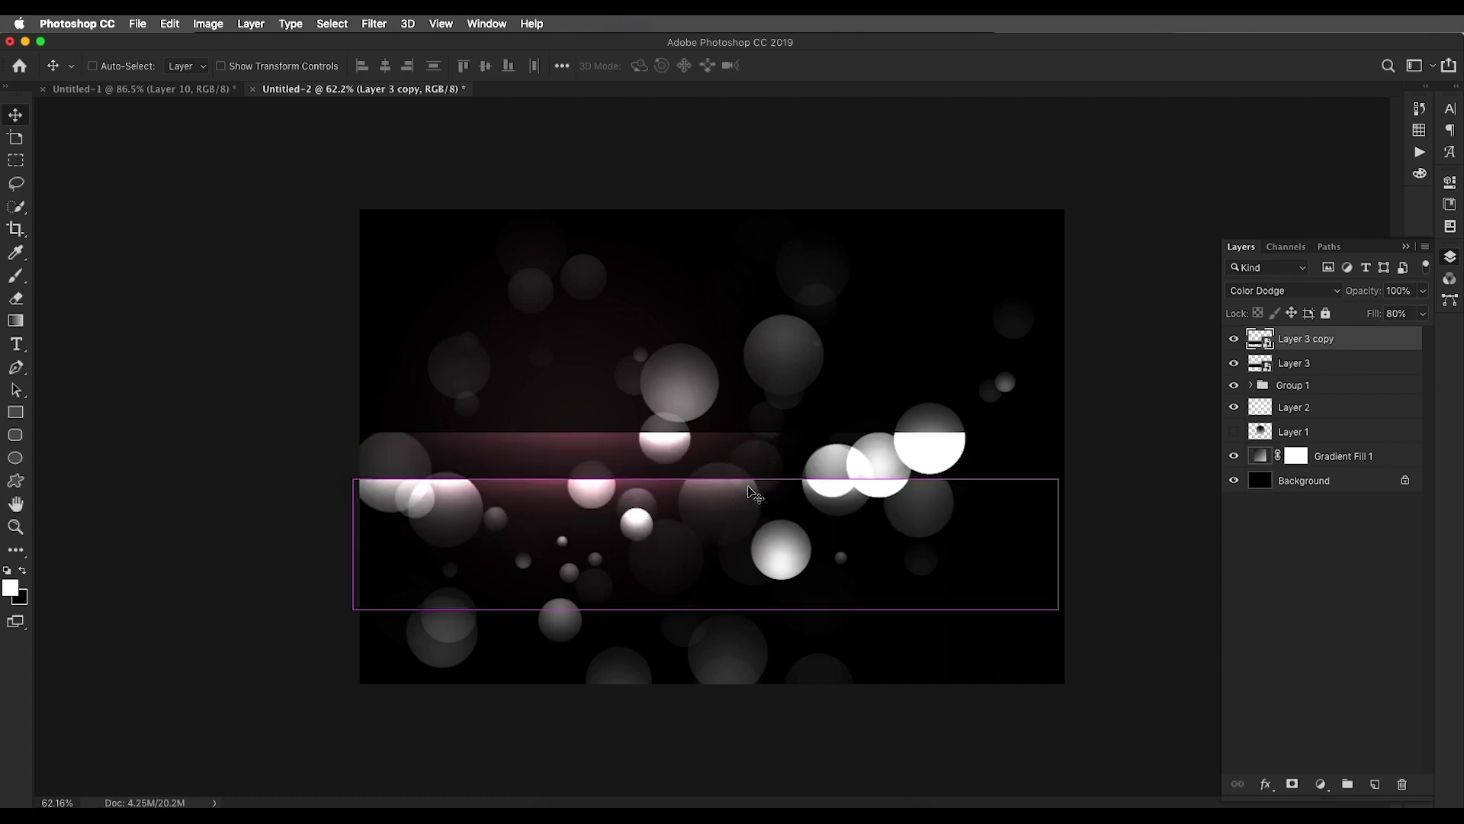
{"action": "key", "text": "super+t"}
{"action": "left_click_drag", "start_coordinate": [1121, 496], "coordinate": [1100, 395]}
{"action": "mouse_move", "coordinate": [845, 478]}
{"action": "left_mouse_down"}
{"action": "mouse_move", "coordinate": [816, 488]}
{"action": "mouse_move", "coordinate": [893, 493]}
{"action": "left_mouse_up"}
{"action": "key", "text": "Return"}
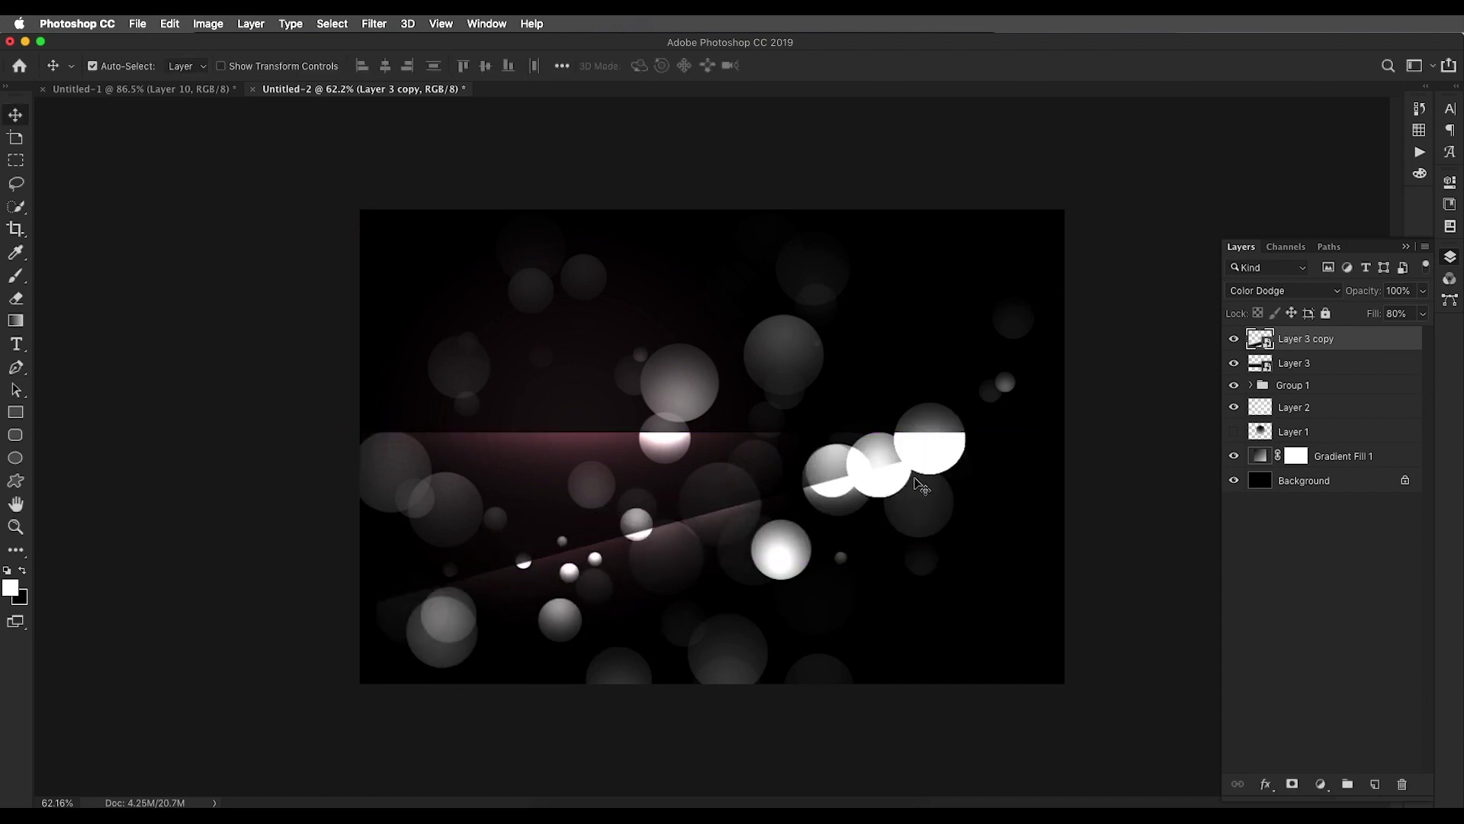
Set Layer 3 copy's fill to 62% and shift the diagonal streak slightly up across the bokeh
{"action": "left_click", "coordinate": [1420, 314]}
{"action": "mouse_move", "coordinate": [1389, 336]}
{"action": "left_mouse_down"}
{"action": "mouse_move", "coordinate": [1372, 336]}
{"action": "mouse_move", "coordinate": [1396, 335]}
{"action": "left_mouse_up"}
{"action": "left_click_drag", "start_coordinate": [655, 555], "coordinate": [706, 493]}
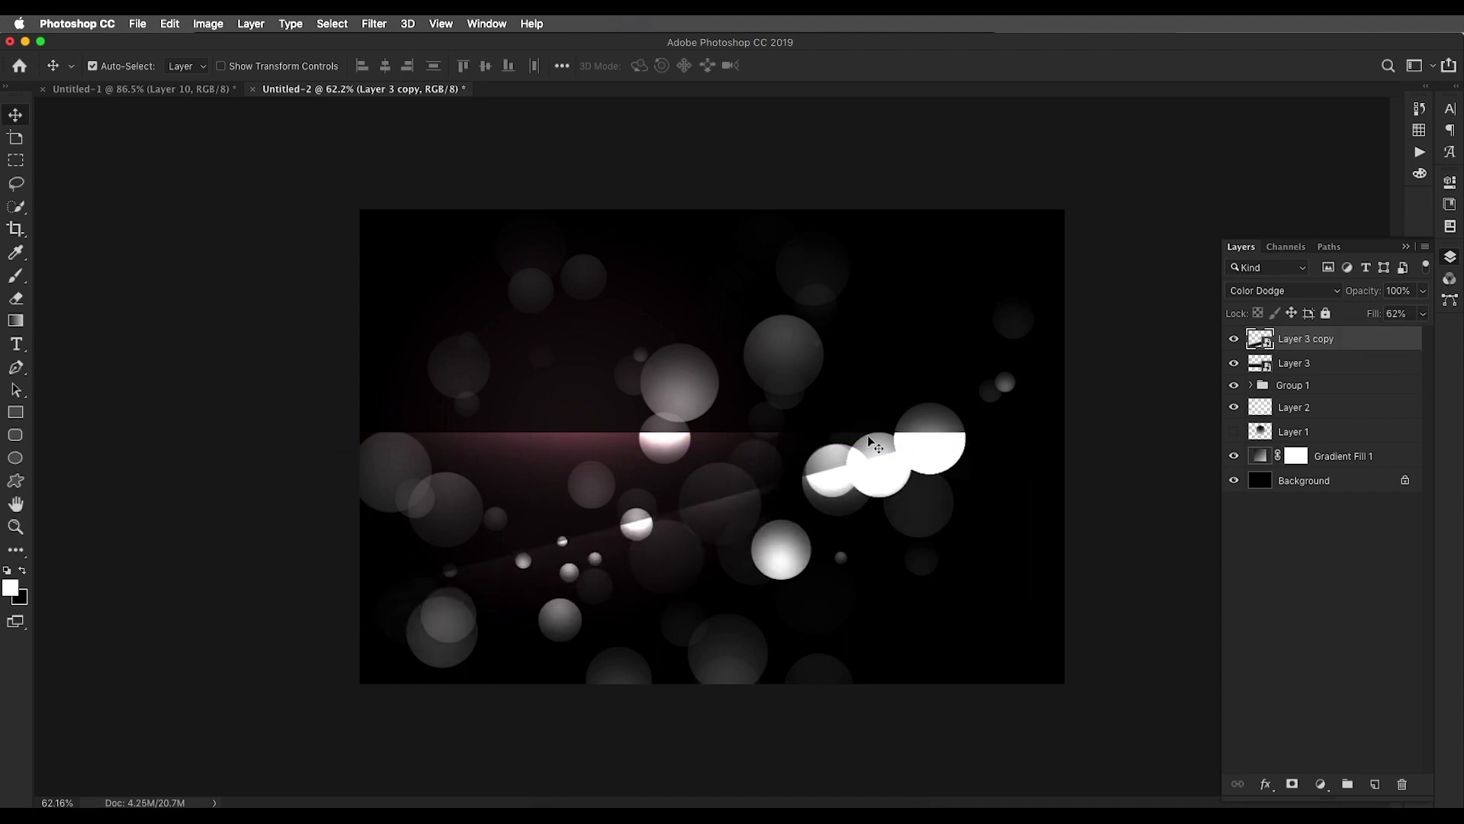
Duplicate the diagonal streak into the canvas's upper half, rotate it clockwise to 16.74° and set its fill to 88%
{"action": "left_click_drag", "start_coordinate": [823, 482], "coordinate": [832, 318]}
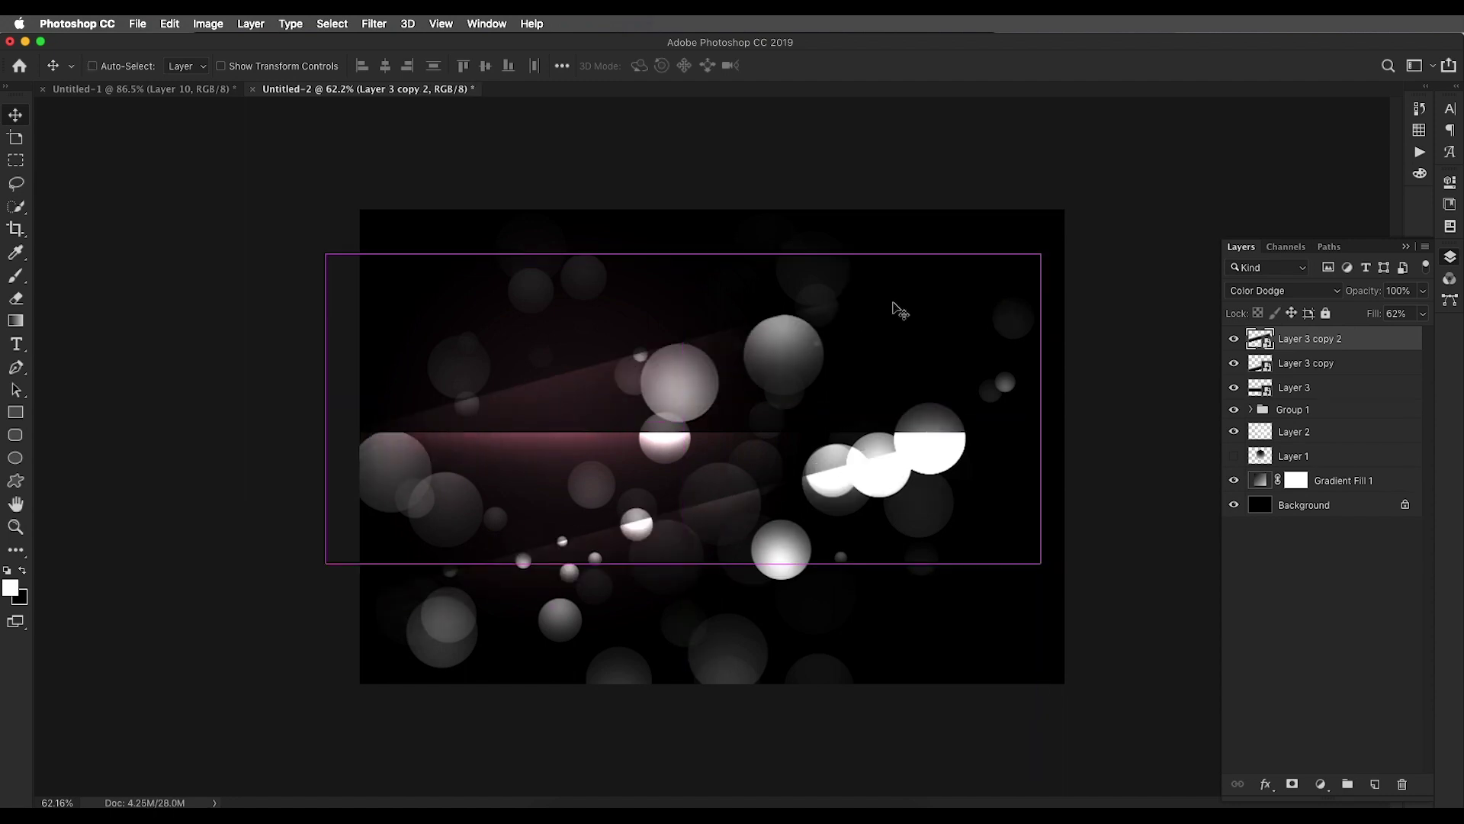
{"action": "key", "text": "ctrl+t"}
{"action": "left_click_drag", "start_coordinate": [1021, 257], "coordinate": [1028, 460]}
{"action": "left_click_drag", "start_coordinate": [758, 388], "coordinate": [821, 333]}
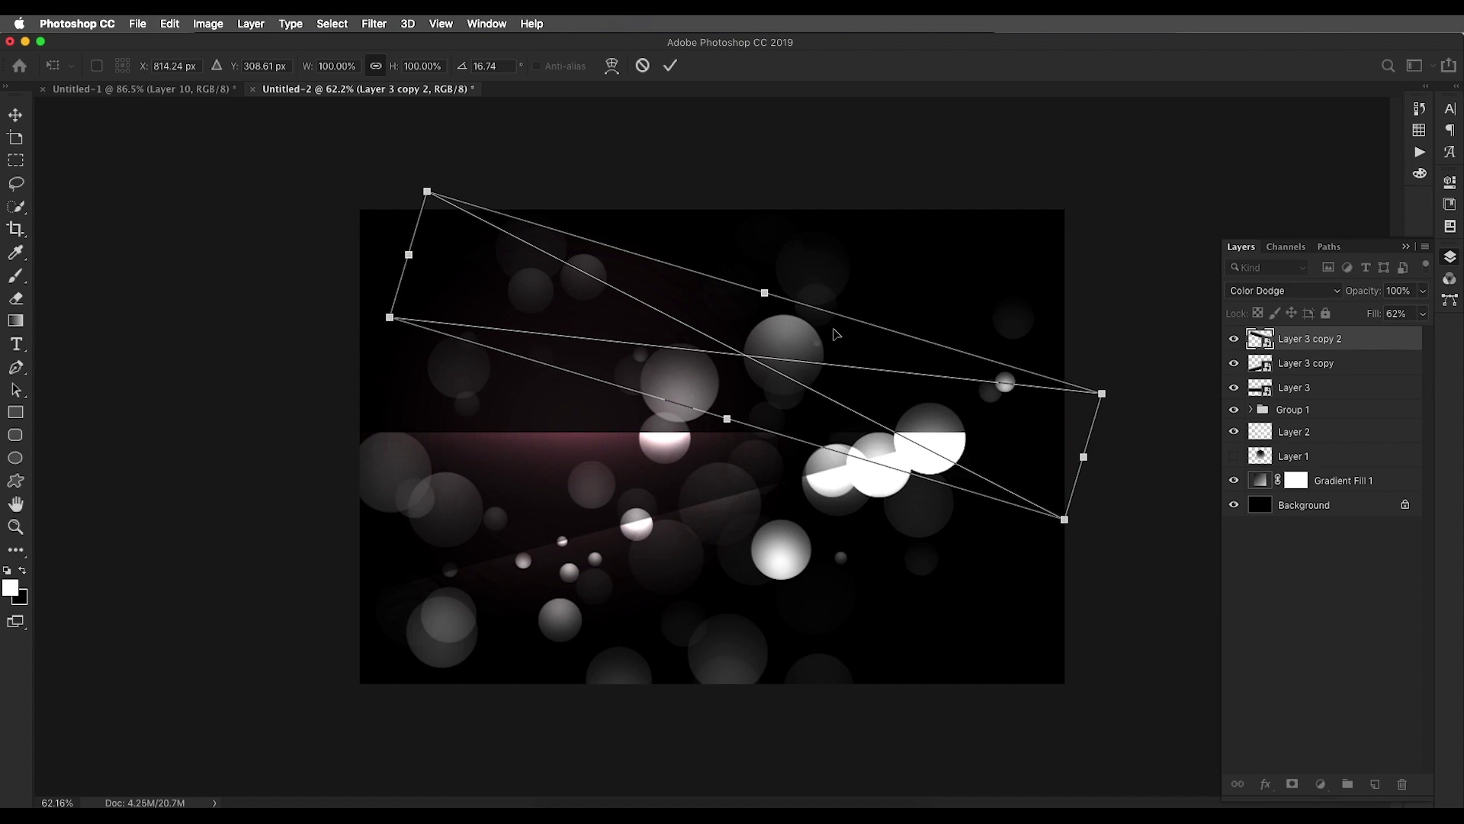
{"action": "key", "text": "Return"}
{"action": "left_click", "coordinate": [1421, 314]}
{"action": "left_click_drag", "start_coordinate": [1395, 334], "coordinate": [1416, 335]}
Duplicate the upper streak just below itself, rotate the copy slightly counterclockwise and set its fill to 62%
{"action": "left_click_drag", "start_coordinate": [801, 337], "coordinate": [794, 367]}
{"action": "key", "text": "super+t"}
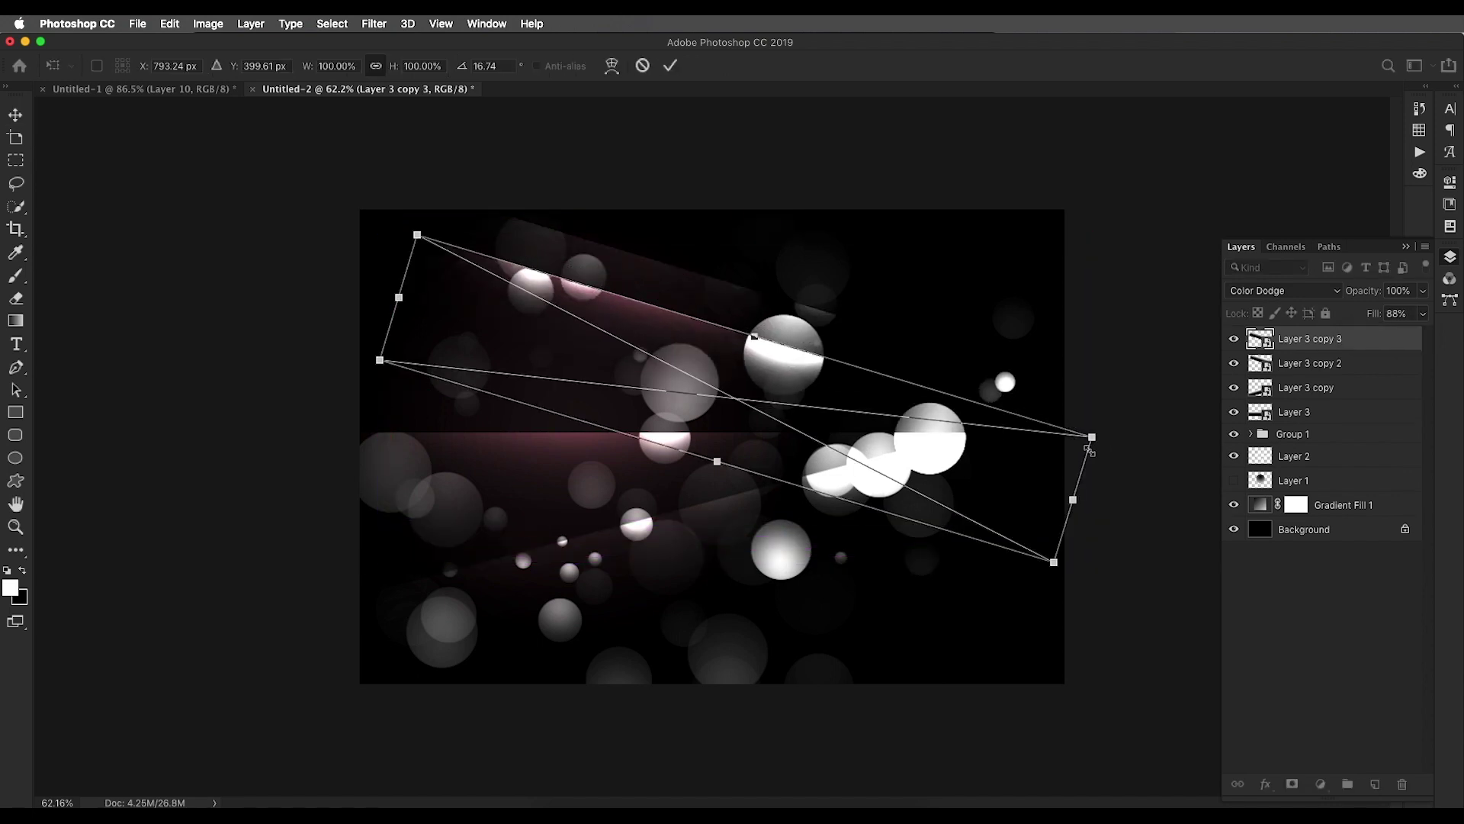
{"action": "left_click_drag", "start_coordinate": [1108, 444], "coordinate": [1121, 415]}
{"action": "left_click_drag", "start_coordinate": [818, 373], "coordinate": [831, 366]}
{"action": "key", "text": "Return"}
{"action": "left_click", "coordinate": [1422, 313]}
{"action": "left_click_drag", "start_coordinate": [1409, 333], "coordinate": [1395, 333]}
{"action": "scroll", "coordinate": [865, 492], "scroll_direction": "down", "scroll_amount": 10}
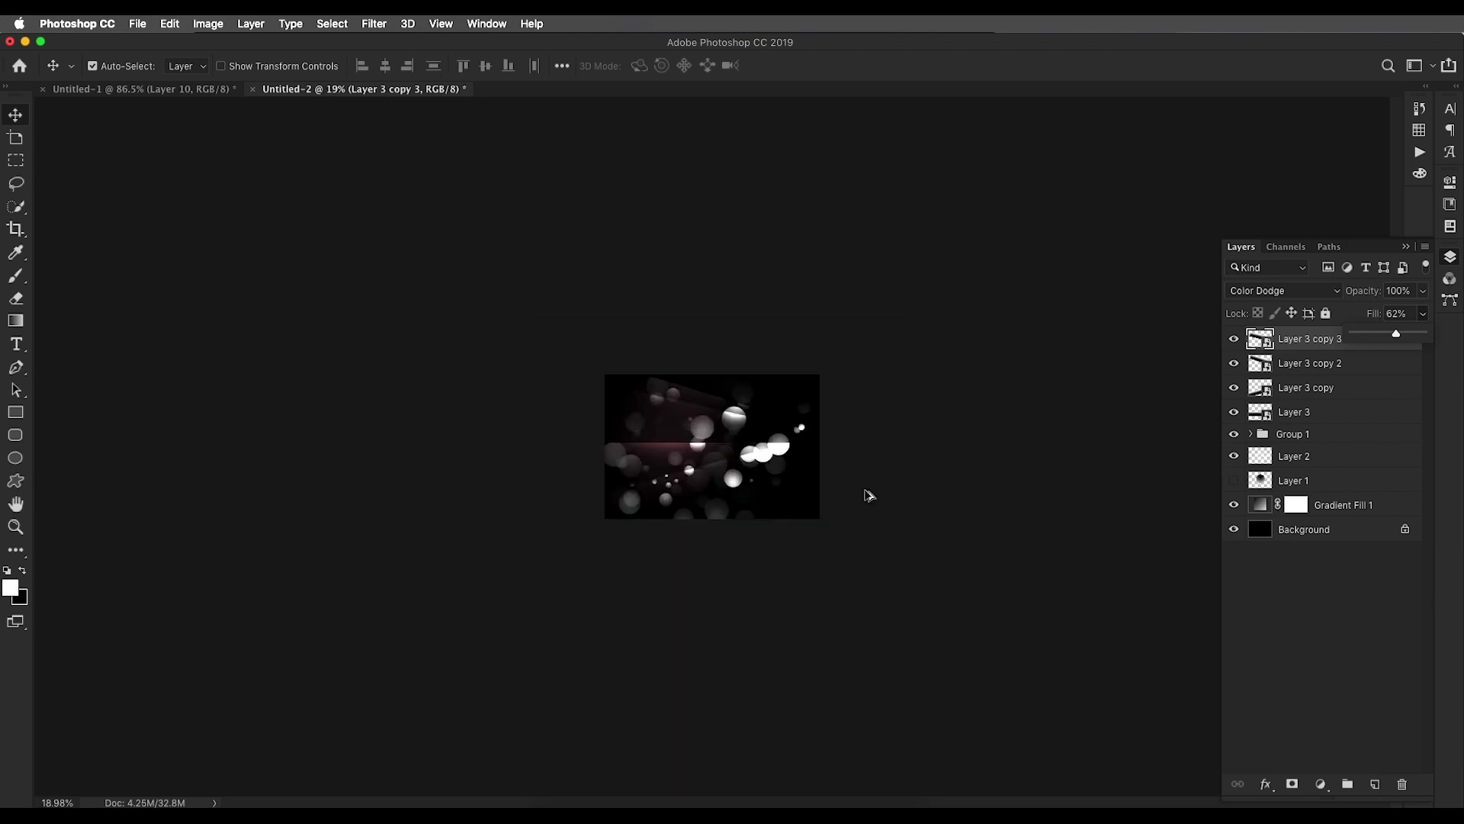
{"action": "scroll", "coordinate": [832, 473], "scroll_direction": "up", "scroll_amount": 10}
{"action": "scroll", "coordinate": [795, 452], "scroll_direction": "down", "scroll_amount": 4}
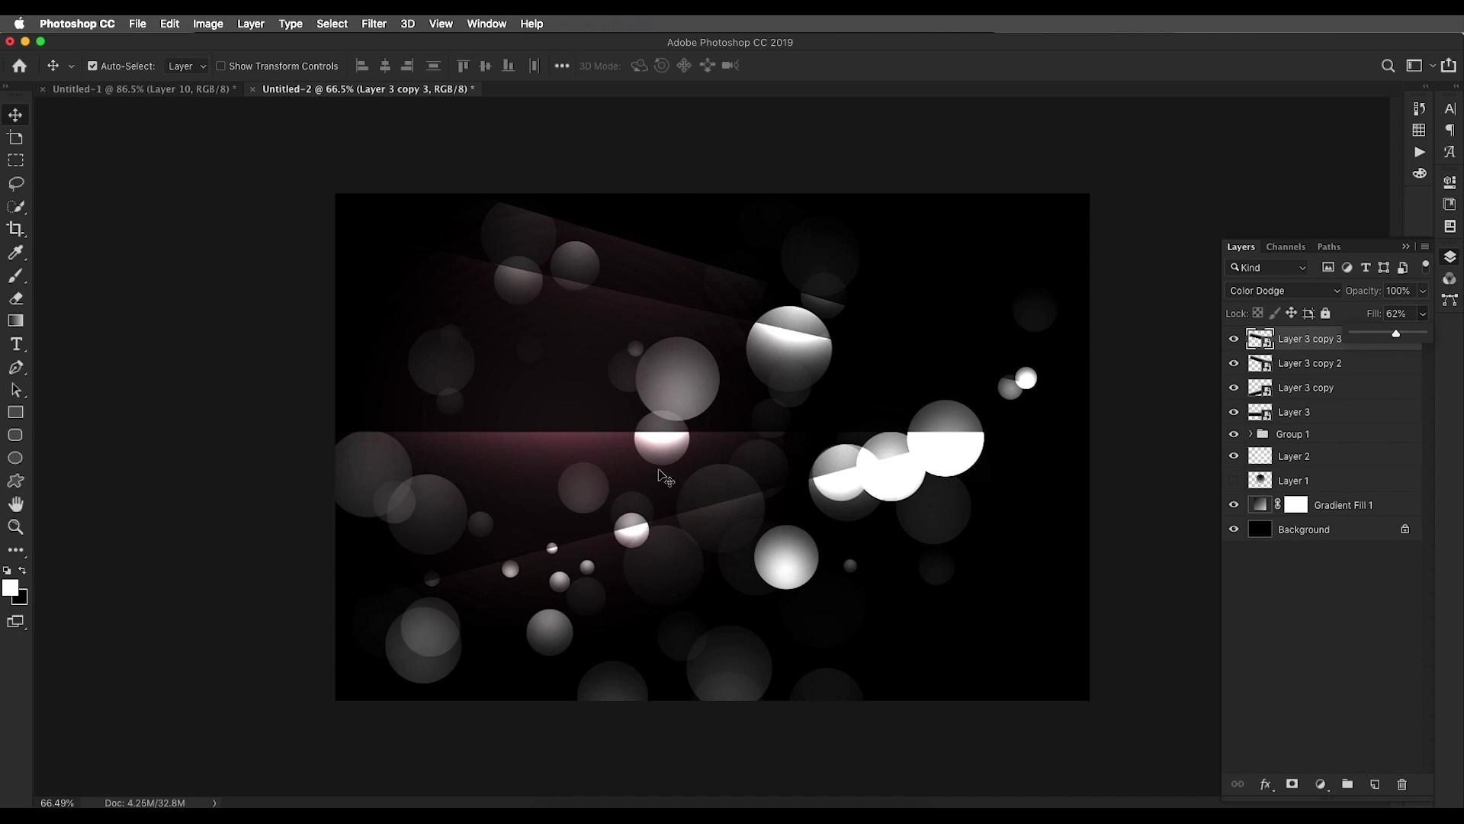
Add a gradient fill layer above Layer 3 copy 3 based on the Blue, Red, Yellow preset
{"action": "left_click", "coordinate": [1323, 786]}
{"action": "left_click", "coordinate": [1344, 576]}
{"action": "left_click", "coordinate": [1320, 784]}
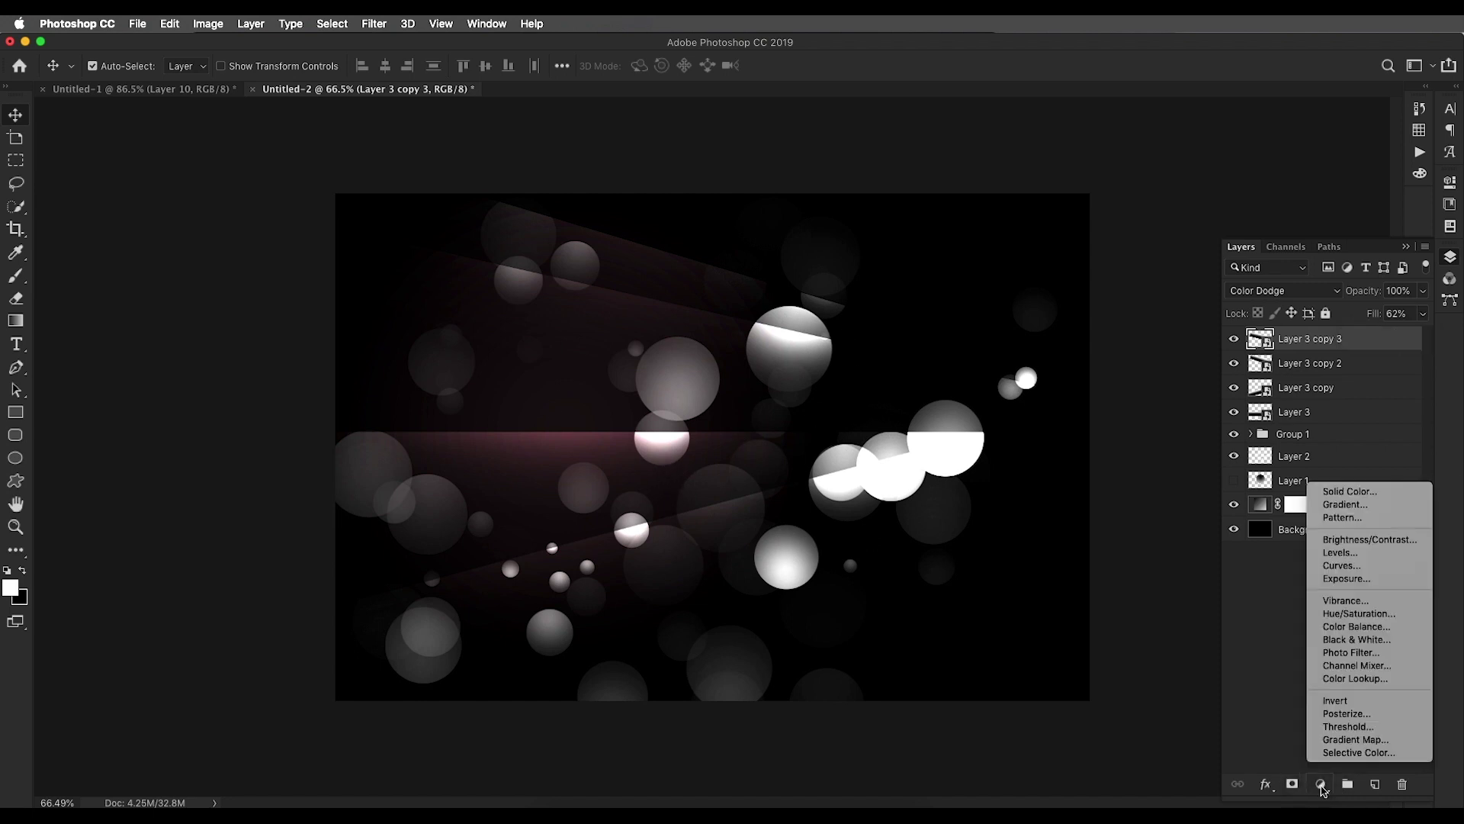
{"action": "left_click", "coordinate": [1331, 505]}
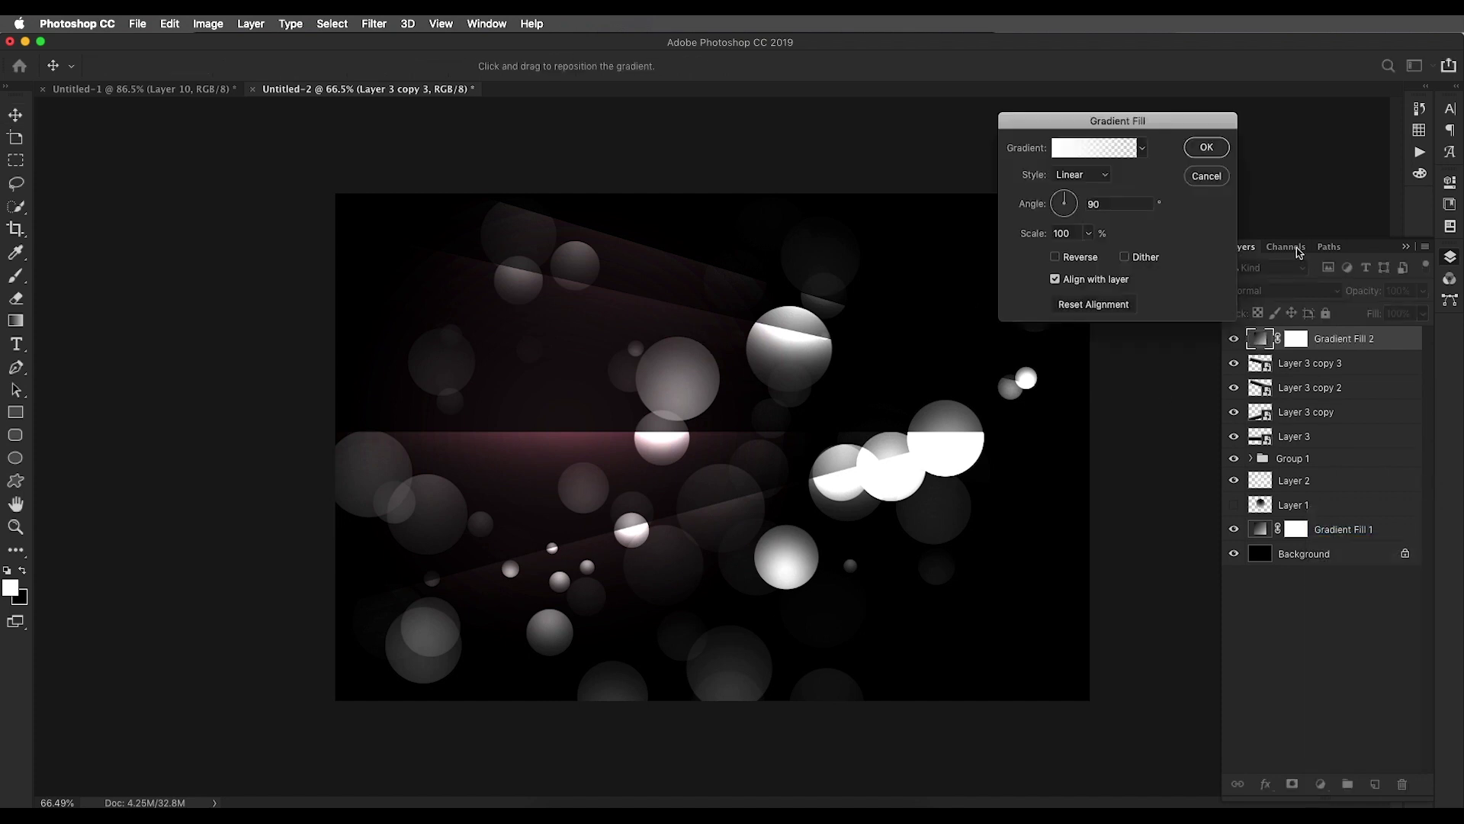
{"action": "left_click", "coordinate": [1120, 157]}
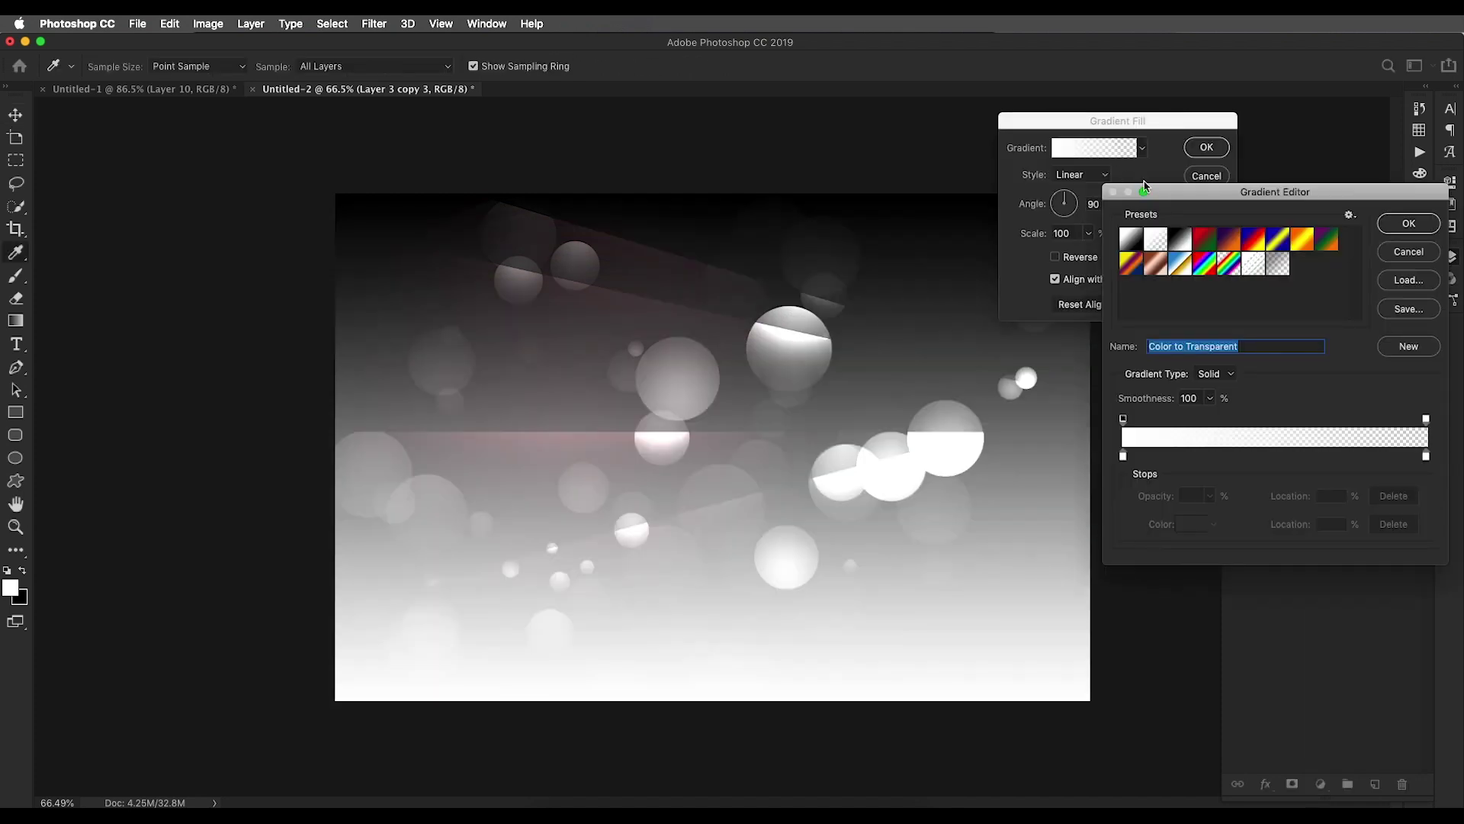
{"action": "left_click", "coordinate": [1255, 244]}
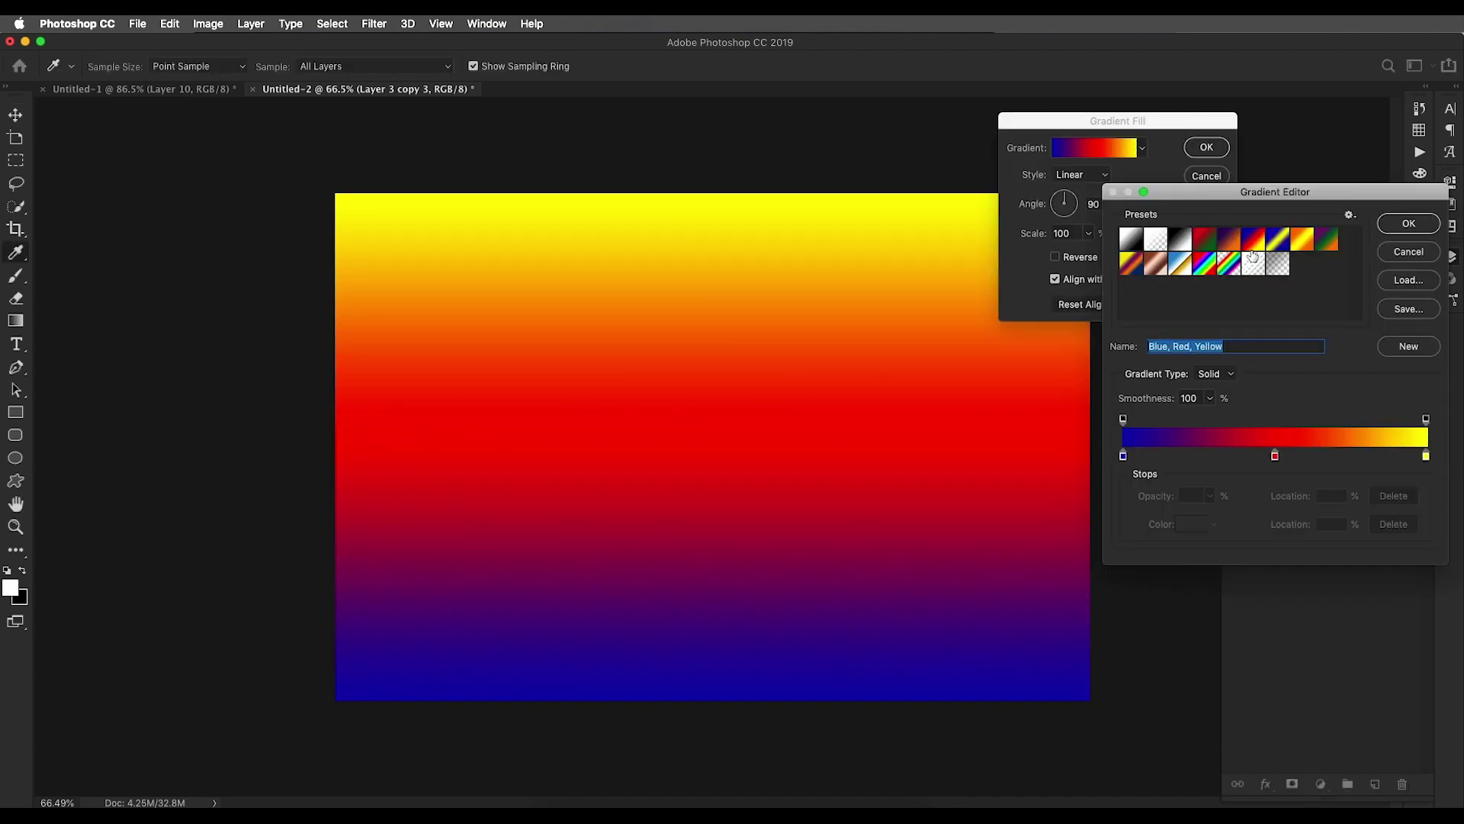
Recolor the gradient's first blue stop to dark red #960000
{"action": "left_click", "coordinate": [1123, 456]}
{"action": "left_click", "coordinate": [1187, 530]}
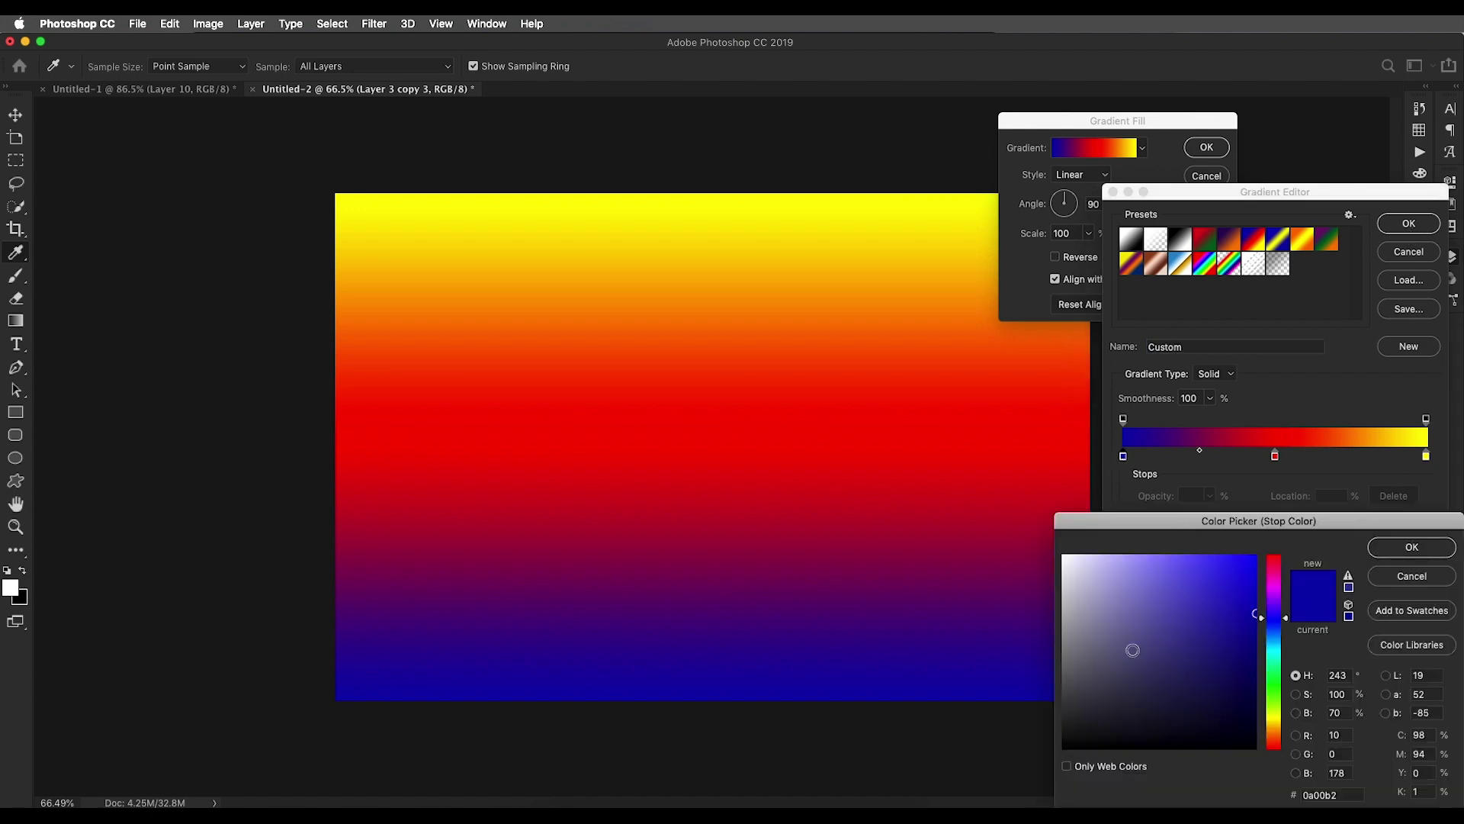
{"action": "left_click", "coordinate": [1273, 561]}
{"action": "left_click_drag", "start_coordinate": [1250, 608], "coordinate": [1257, 634]}
{"action": "left_click", "coordinate": [1420, 544]}
Add a color stop at 31% between the two red stops and make it dark green
{"action": "left_click", "coordinate": [1219, 460]}
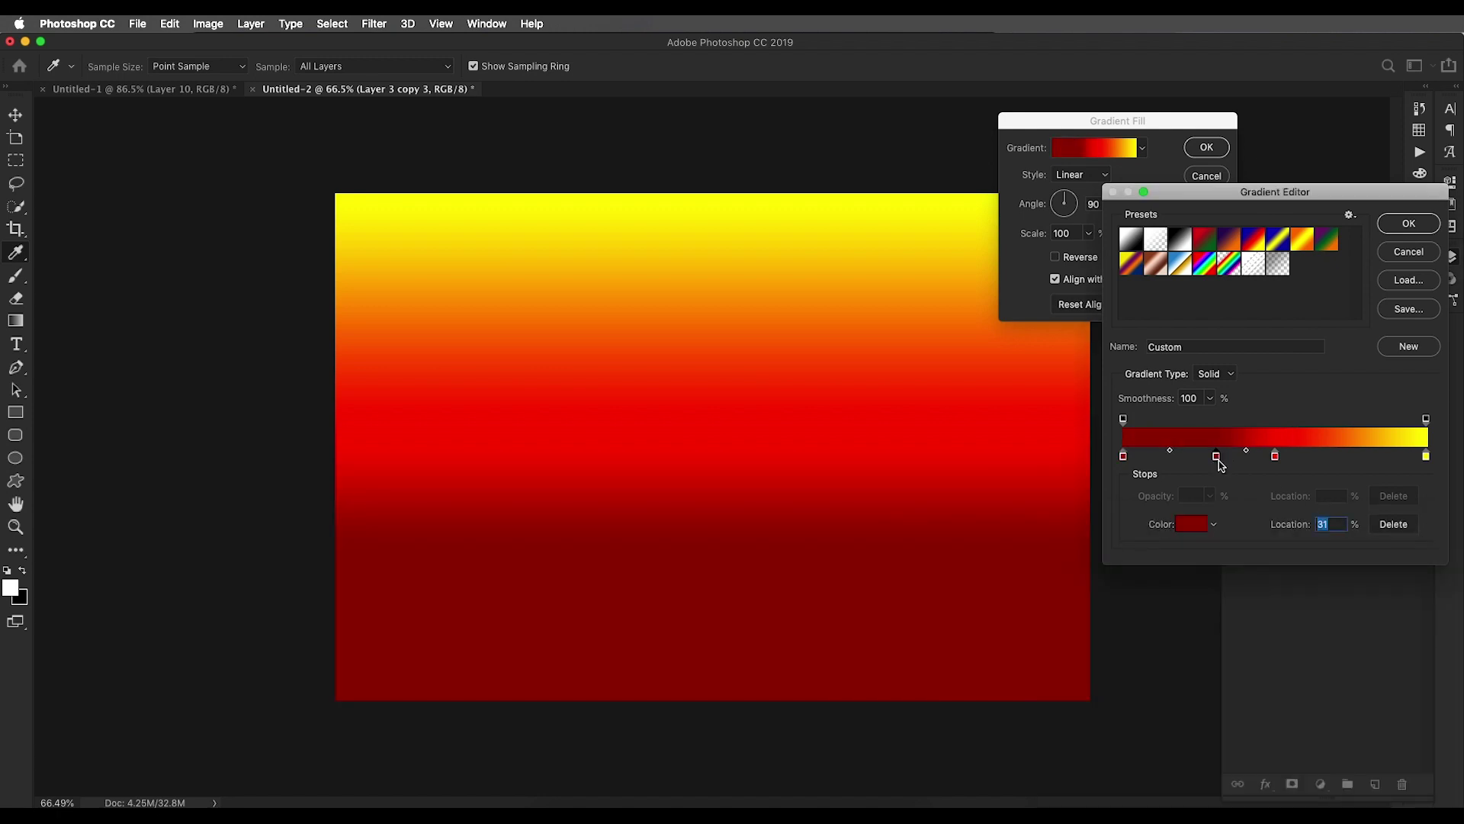
{"action": "left_click", "coordinate": [1199, 528]}
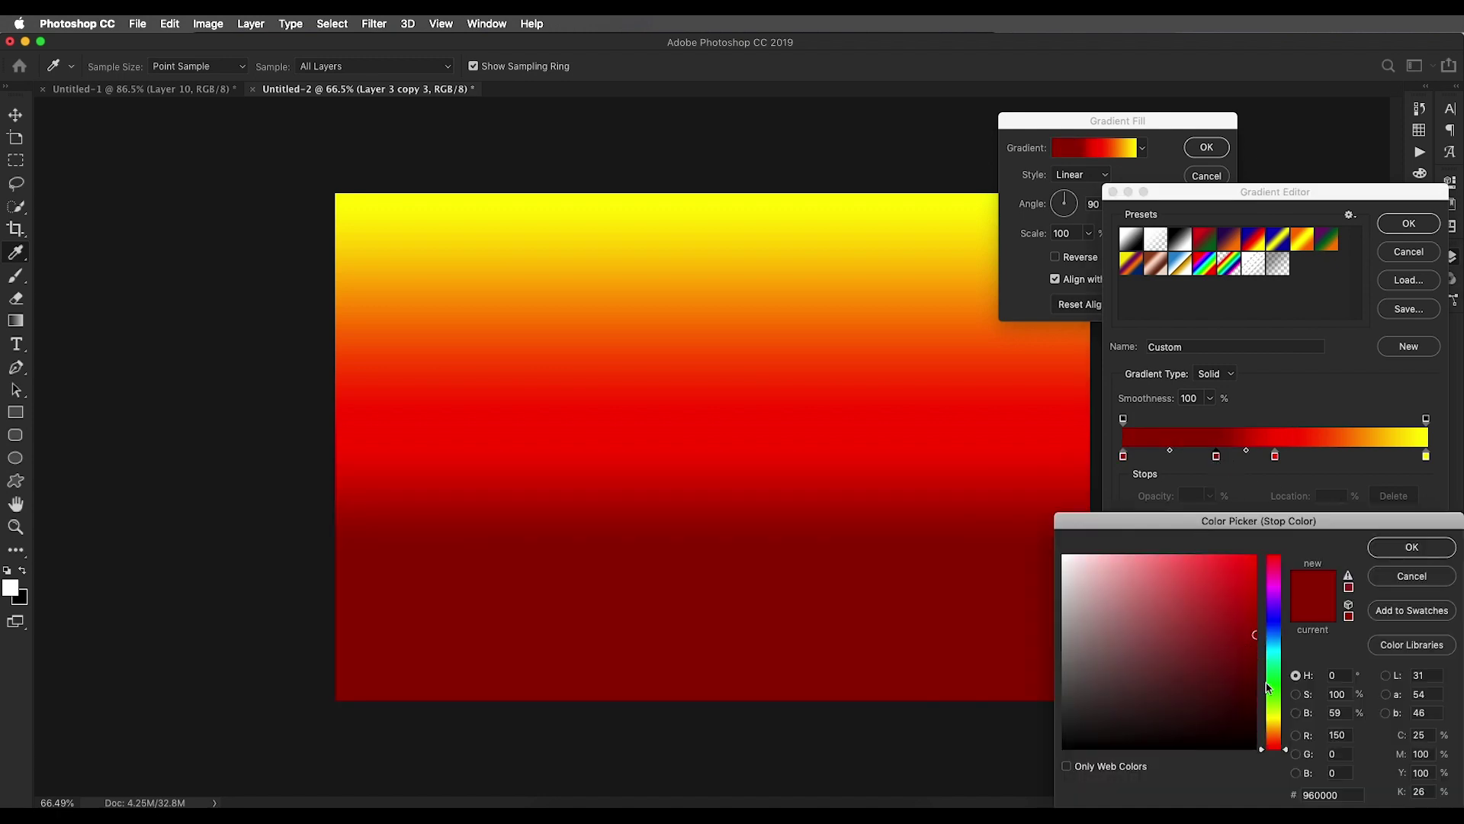
{"action": "left_click", "coordinate": [1279, 687]}
{"action": "left_click", "coordinate": [1255, 654]}
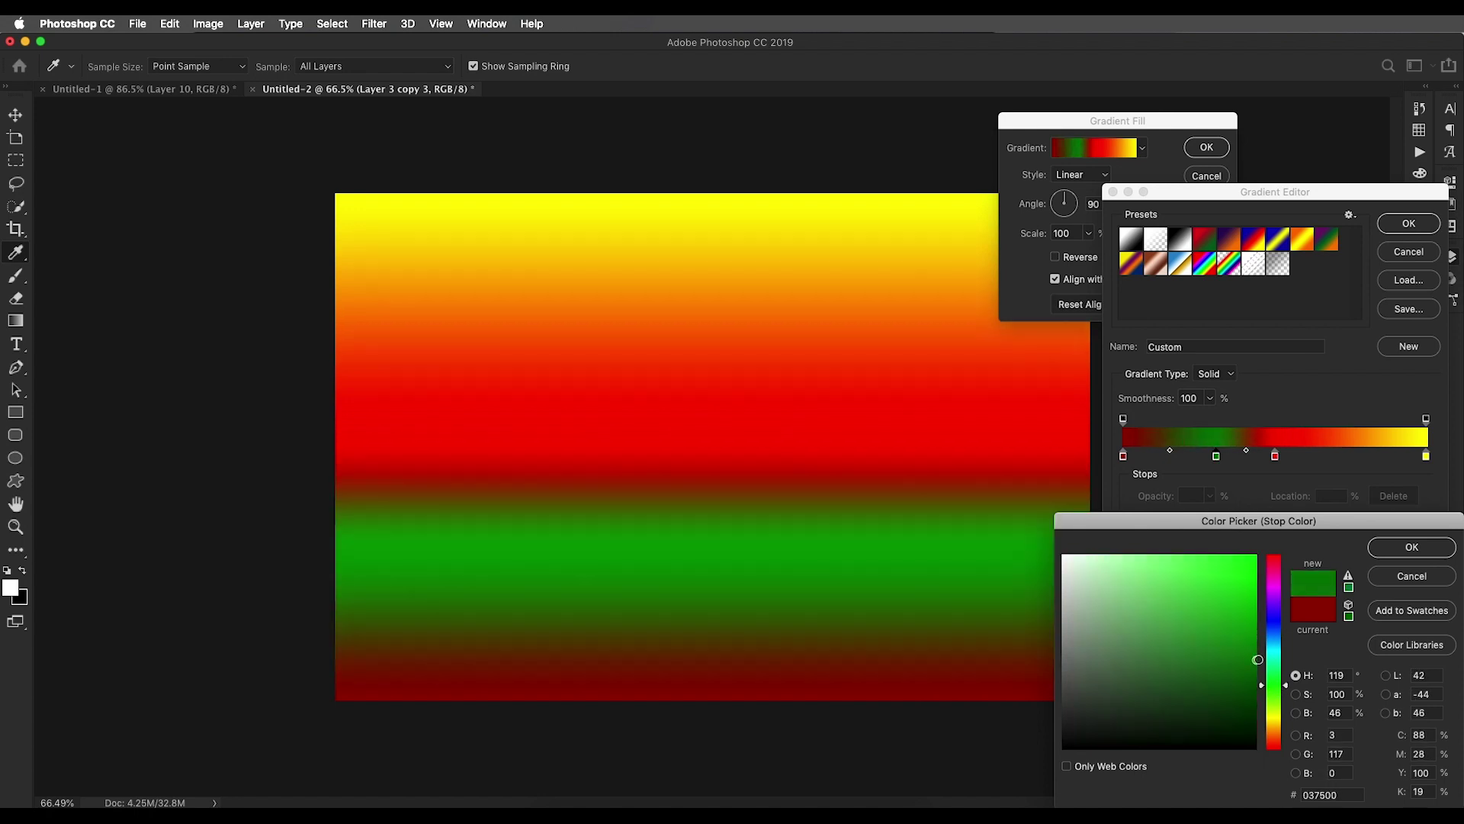
{"action": "left_click", "coordinate": [1407, 548]}
Move the middle red stop to 67% and recolor it yellow
{"action": "left_click_drag", "start_coordinate": [1276, 458], "coordinate": [1327, 458]}
{"action": "left_click", "coordinate": [1191, 529]}
{"action": "left_click_drag", "start_coordinate": [1274, 707], "coordinate": [1274, 718]}
{"action": "left_click_drag", "start_coordinate": [1239, 584], "coordinate": [1259, 554]}
{"action": "left_click", "coordinate": [1410, 547]}
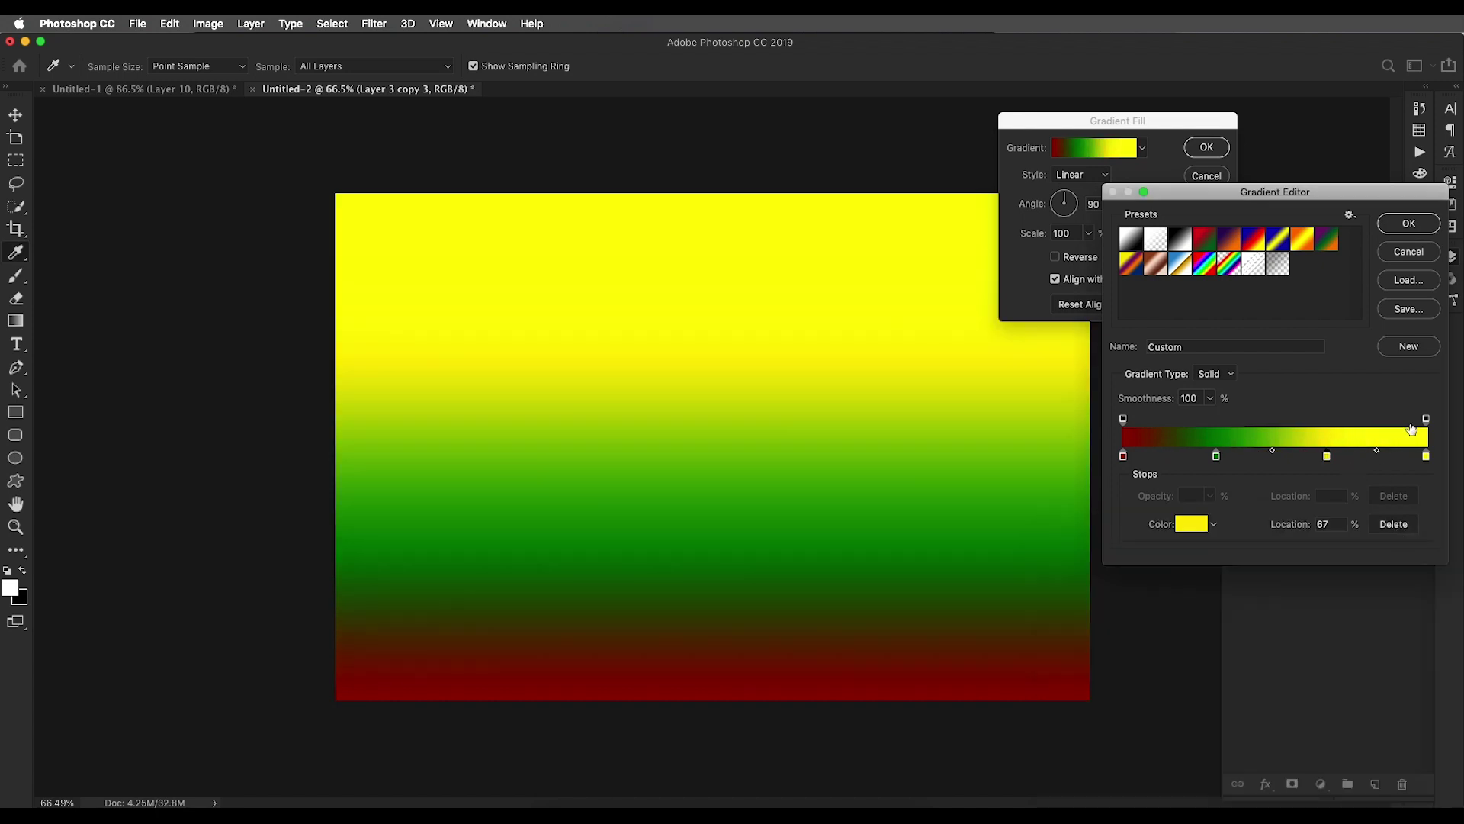
Recolor the gradient's last stop to bright blue #0084ff and accept the edited gradient
{"action": "left_click", "coordinate": [1426, 456]}
{"action": "left_click", "coordinate": [1189, 526]}
{"action": "left_click_drag", "start_coordinate": [1274, 637], "coordinate": [1279, 643]}
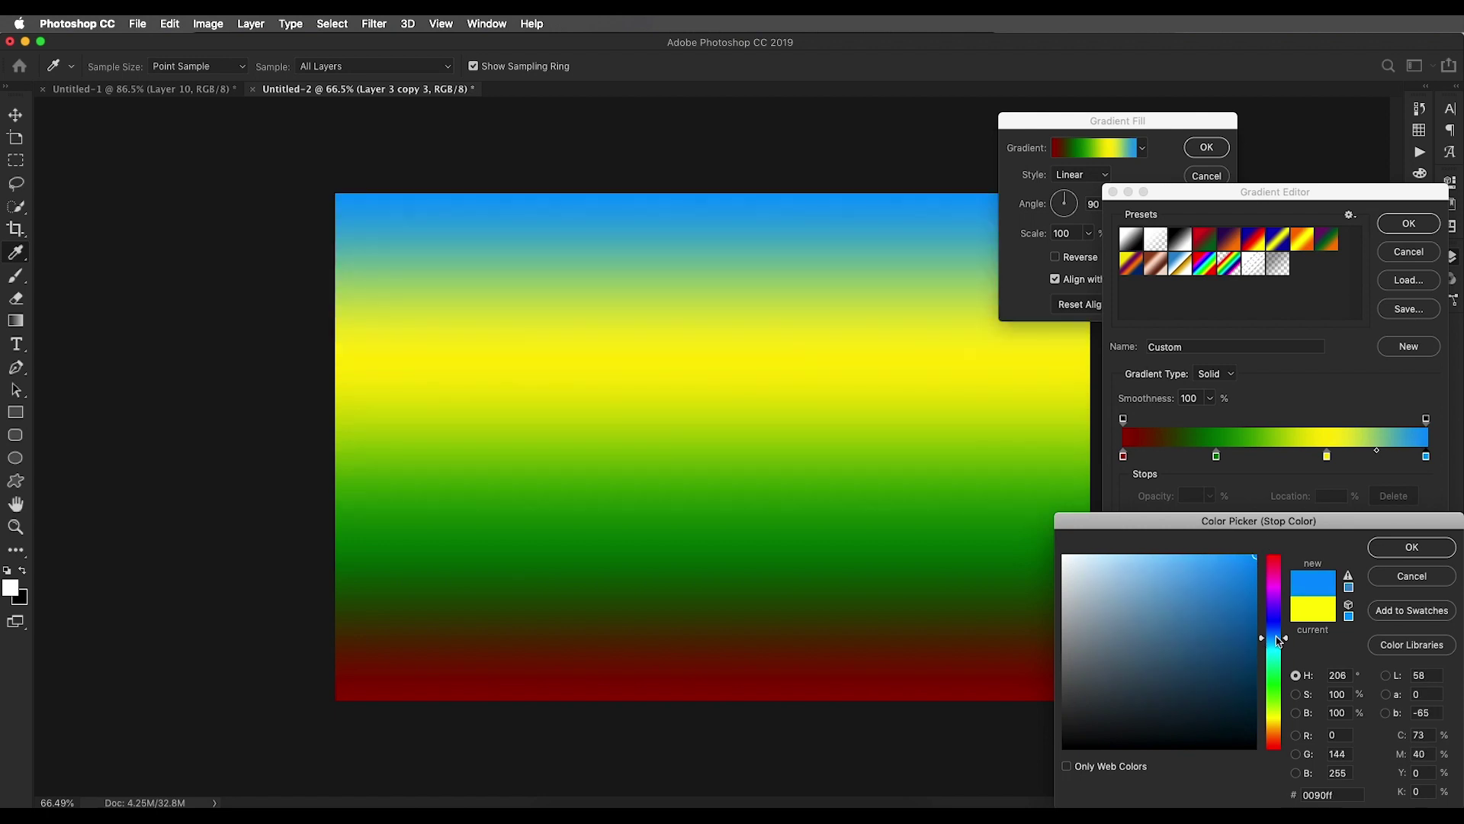
{"action": "left_click", "coordinate": [1412, 547]}
{"action": "left_click", "coordinate": [1409, 224]}
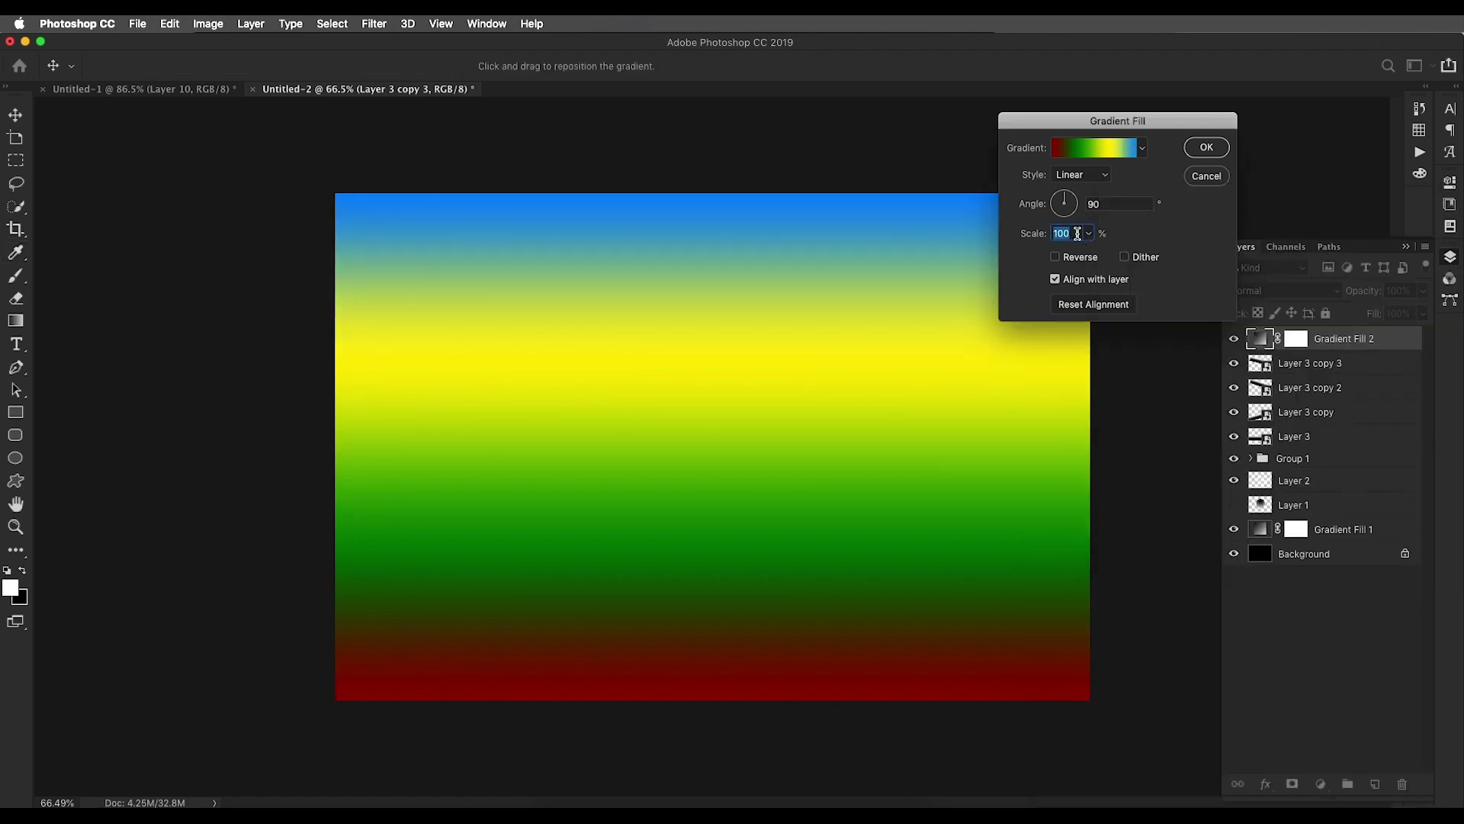
Set the gradient fill's angle to 0.29° and its scale to 71%, and apply the fill
{"action": "key", "text": "Down"}
{"action": "key", "text": "Down"}
{"action": "key", "text": "Down"}
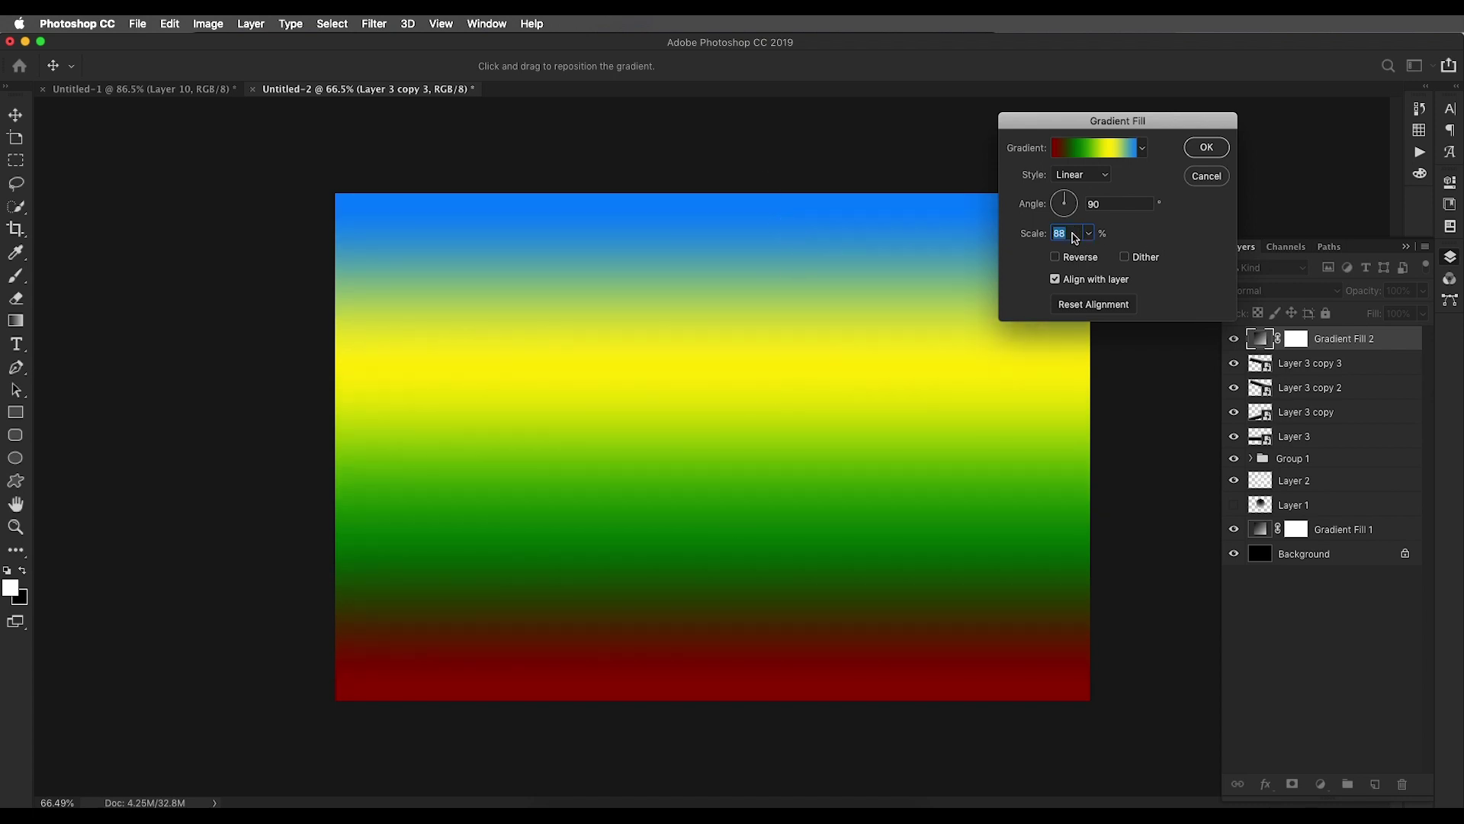
{"action": "key", "text": "Down"}
{"action": "key", "text": "Down"}
{"action": "key", "text": "Down"}
{"action": "key", "text": "Down"}
{"action": "key", "text": "Down"}
{"action": "key", "text": "Down"}
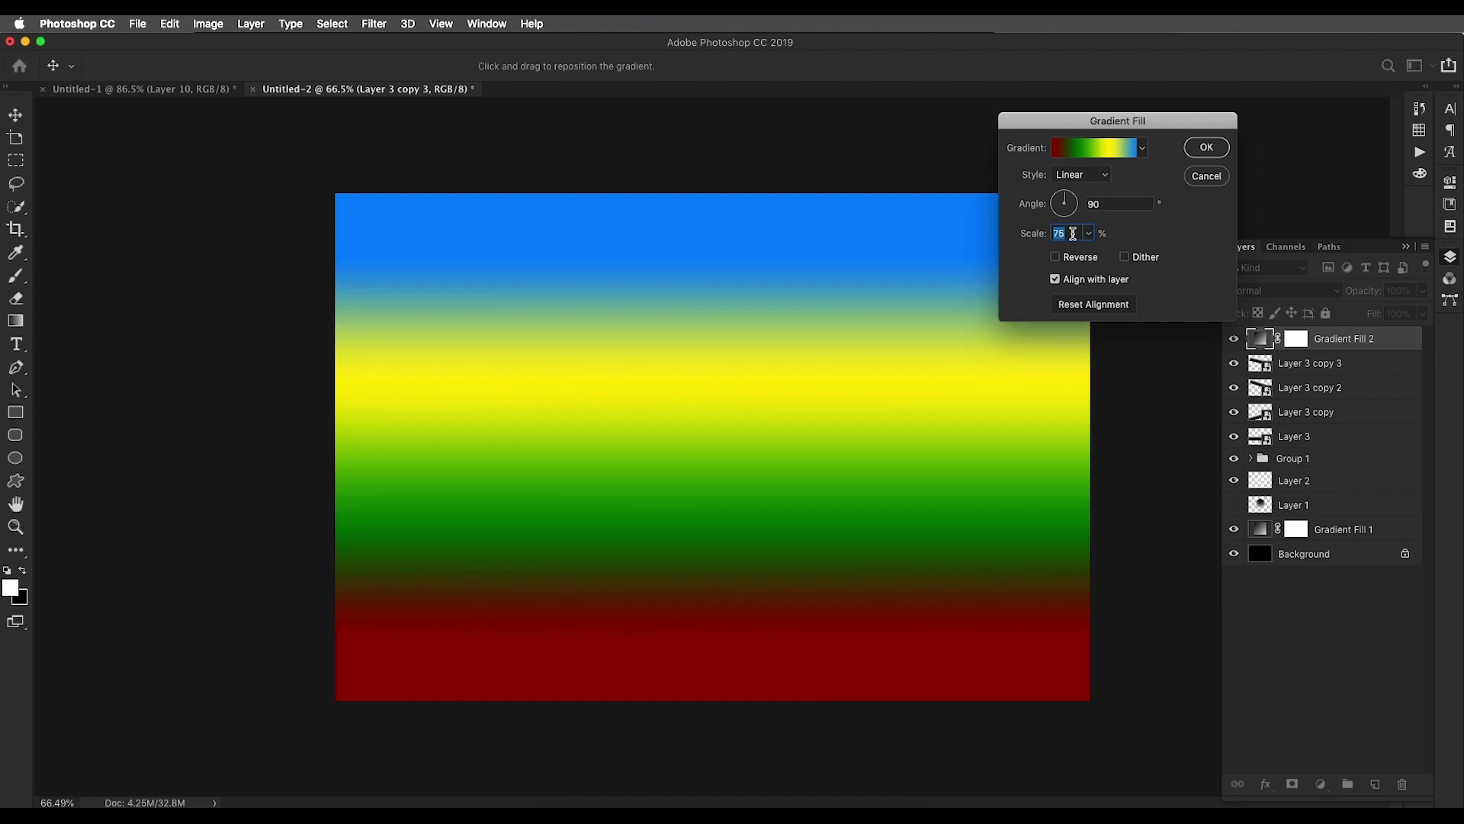
{"action": "left_click_drag", "start_coordinate": [1068, 211], "coordinate": [1081, 203]}
{"action": "key", "text": "Tab"}
{"action": "key", "text": "Down"}
{"action": "key", "text": "Down"}
{"action": "key", "text": "Down"}
{"action": "key", "text": "Down"}
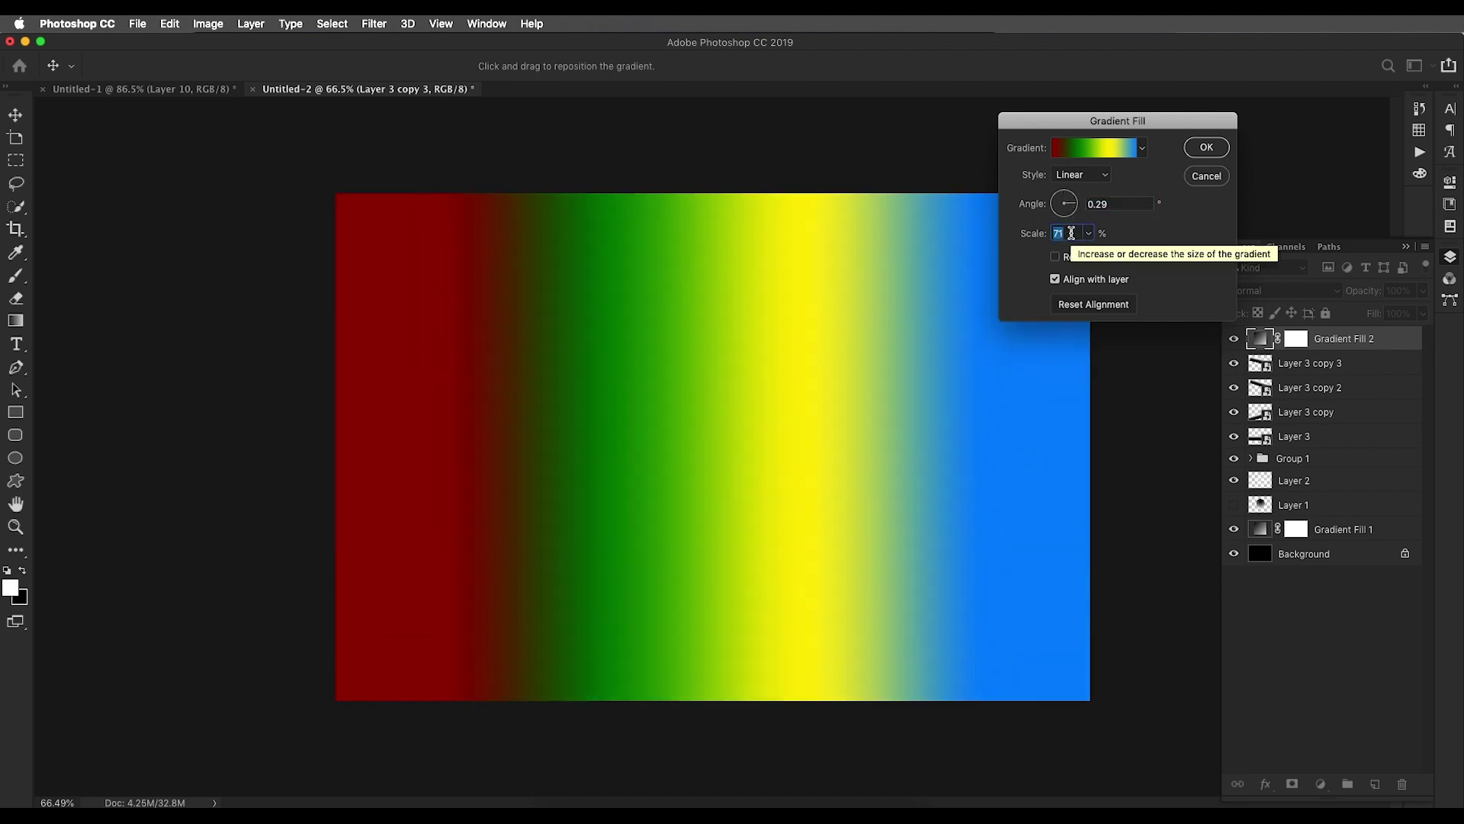
{"action": "left_click", "coordinate": [1224, 150]}
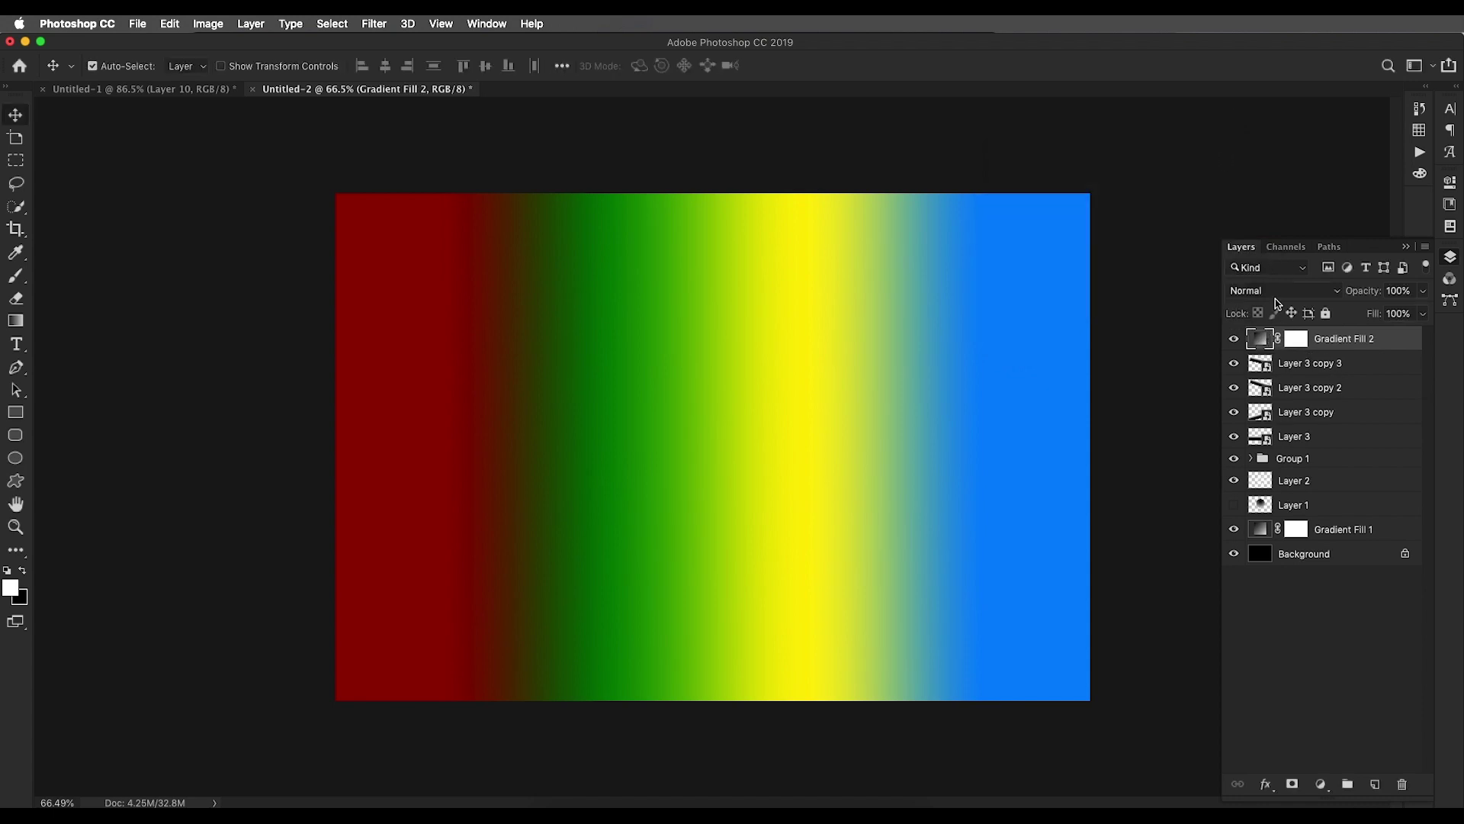
Set Gradient Fill 2's blending mode to Soft Light
{"action": "left_click", "coordinate": [1278, 303]}
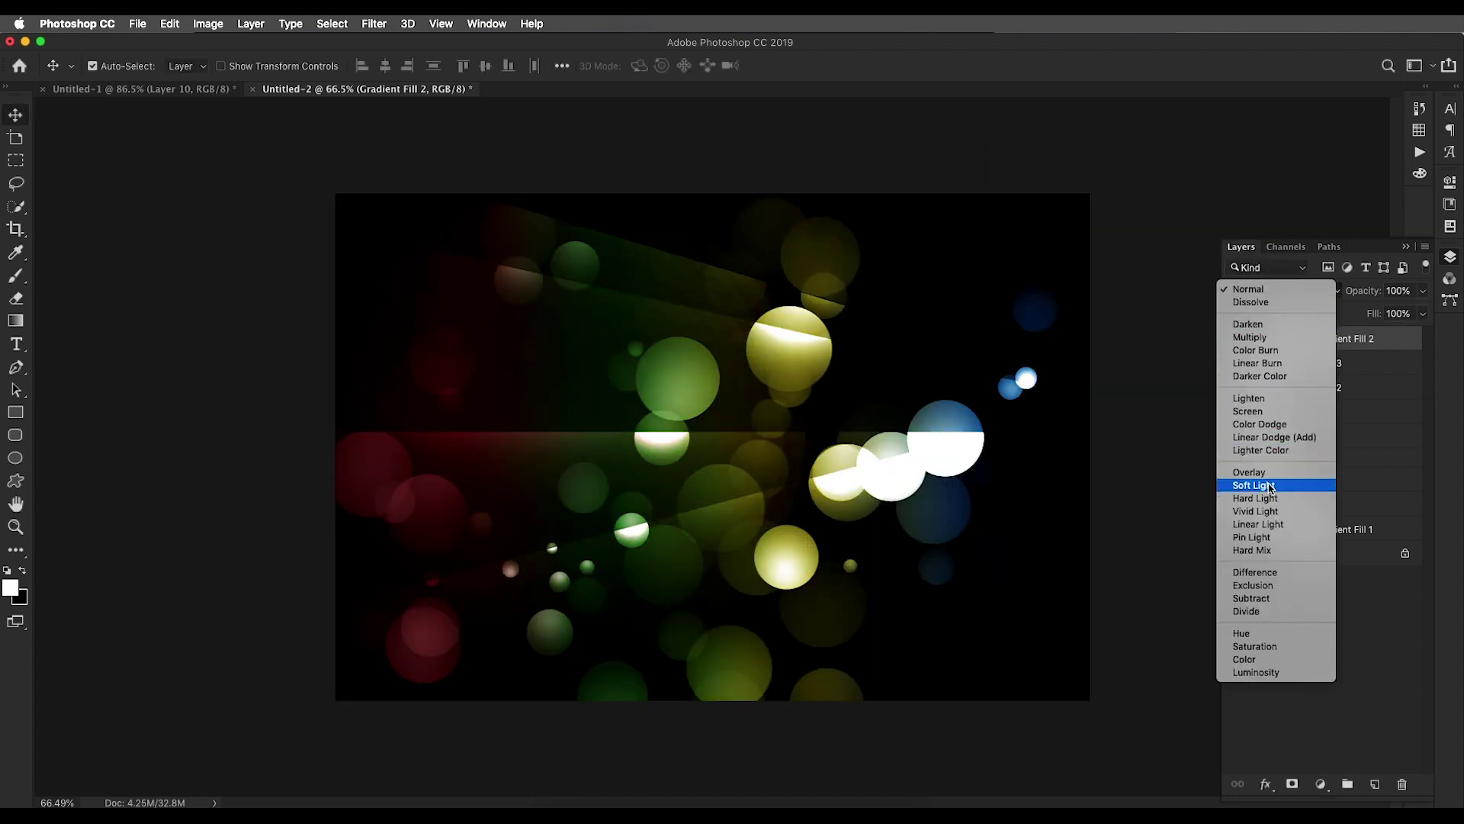
{"action": "left_click", "coordinate": [1258, 485]}
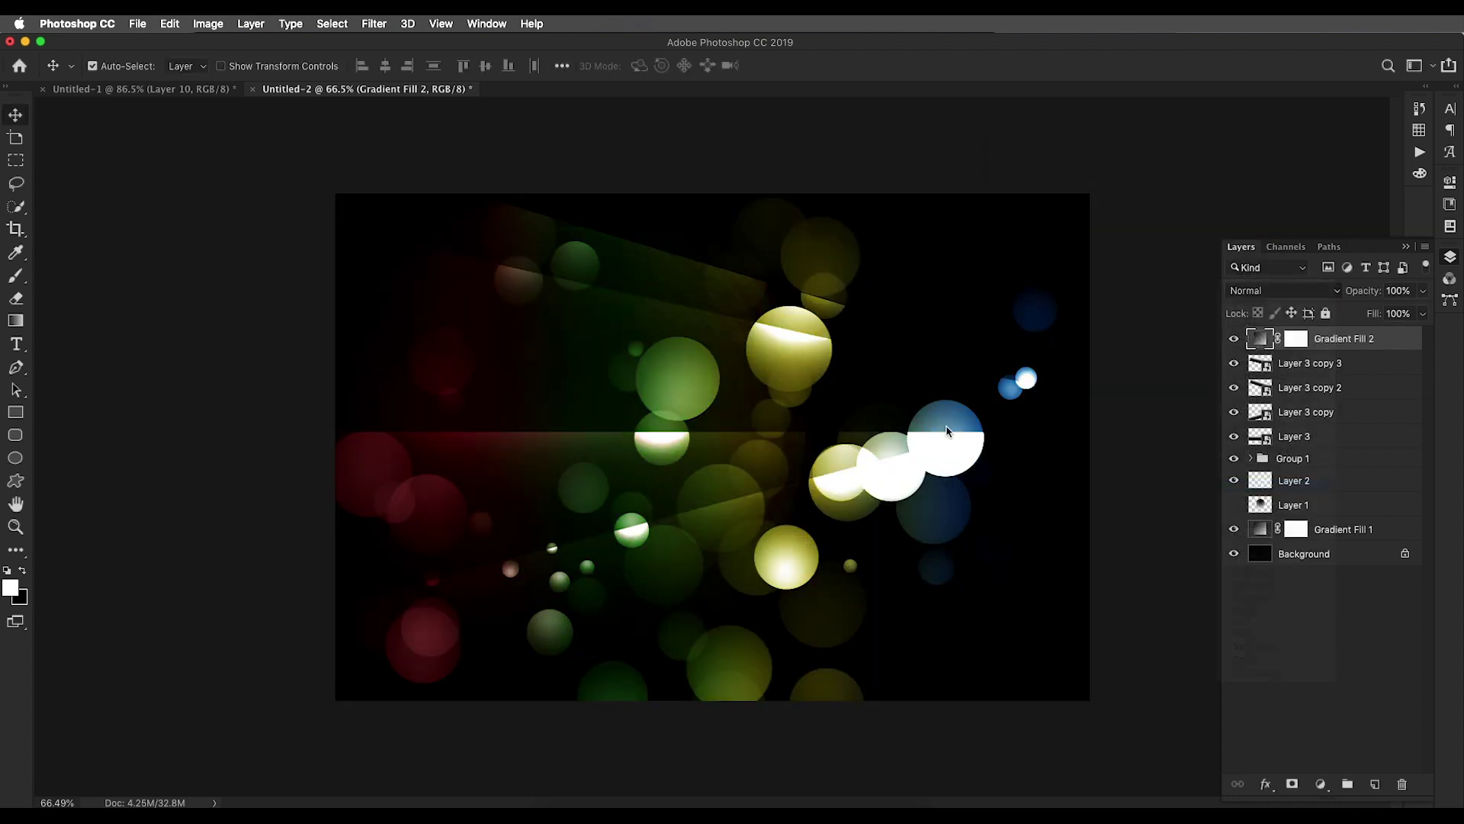
{"action": "scroll", "coordinate": [962, 425], "scroll_direction": "down", "scroll_amount": 5}
{"action": "scroll", "coordinate": [866, 435], "scroll_direction": "up", "scroll_amount": 5}
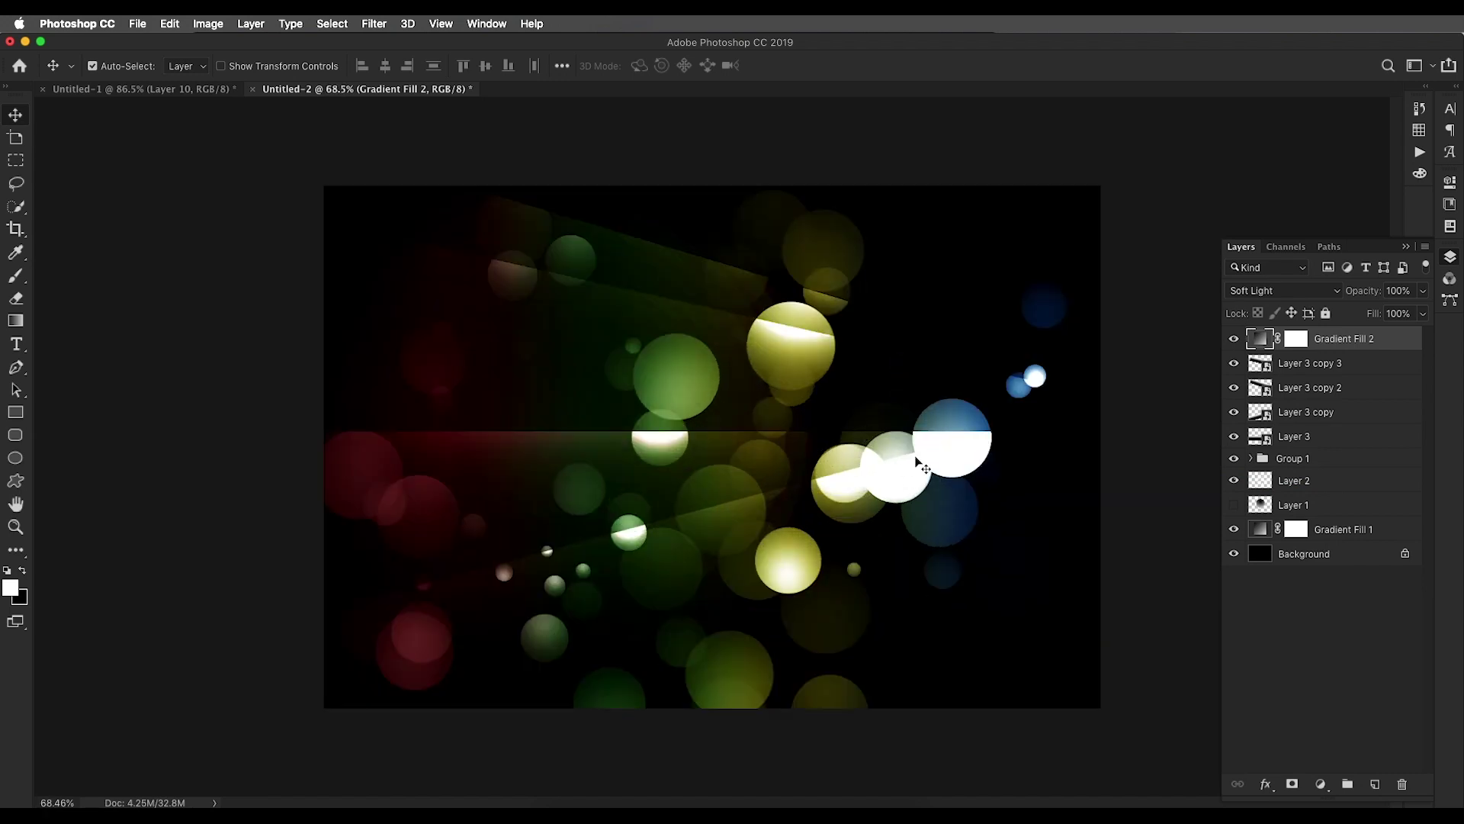
Compare the artwork with Gradient Fill 2 hidden and shown, and preview other blend modes before keeping Soft Light
{"action": "left_click", "coordinate": [1234, 339]}
{"action": "left_click", "coordinate": [1234, 339]}
{"action": "left_click", "coordinate": [1233, 339]}
{"action": "left_click", "coordinate": [1234, 338]}
{"action": "scroll", "coordinate": [743, 415], "scroll_direction": "up", "scroll_amount": 2}
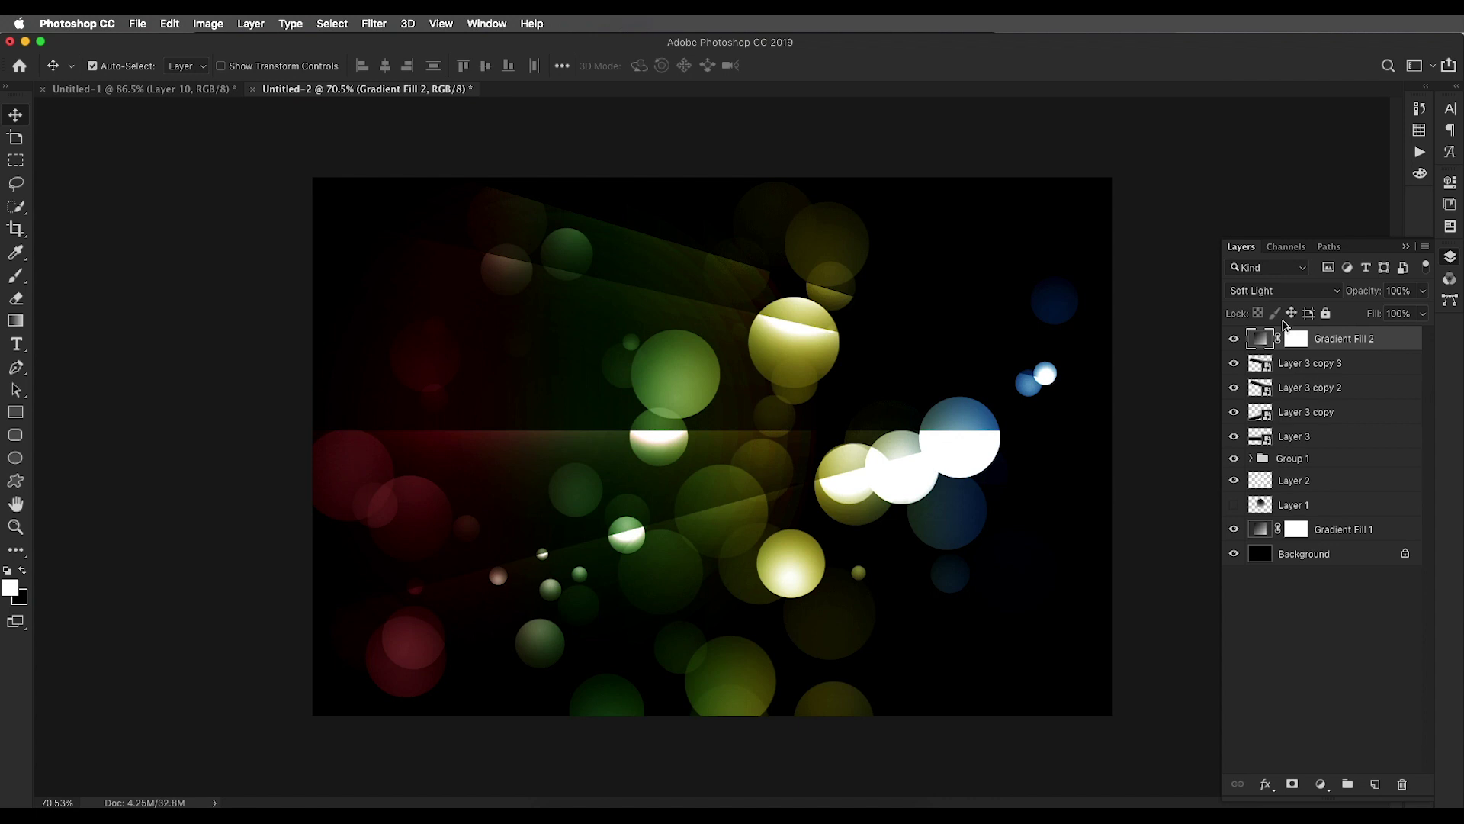
{"action": "left_click", "coordinate": [1288, 300]}
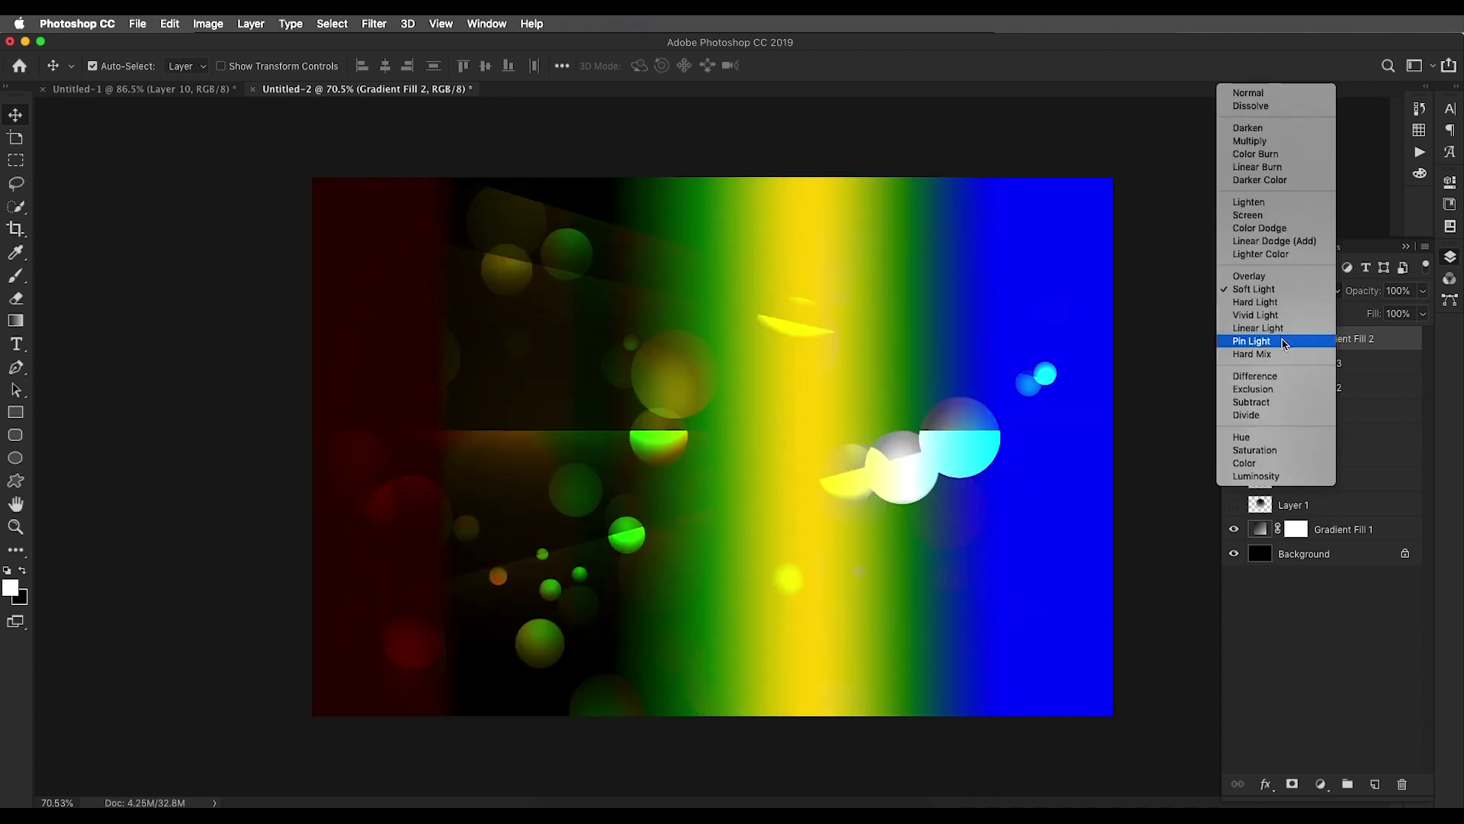
{"action": "left_click", "coordinate": [1254, 289]}
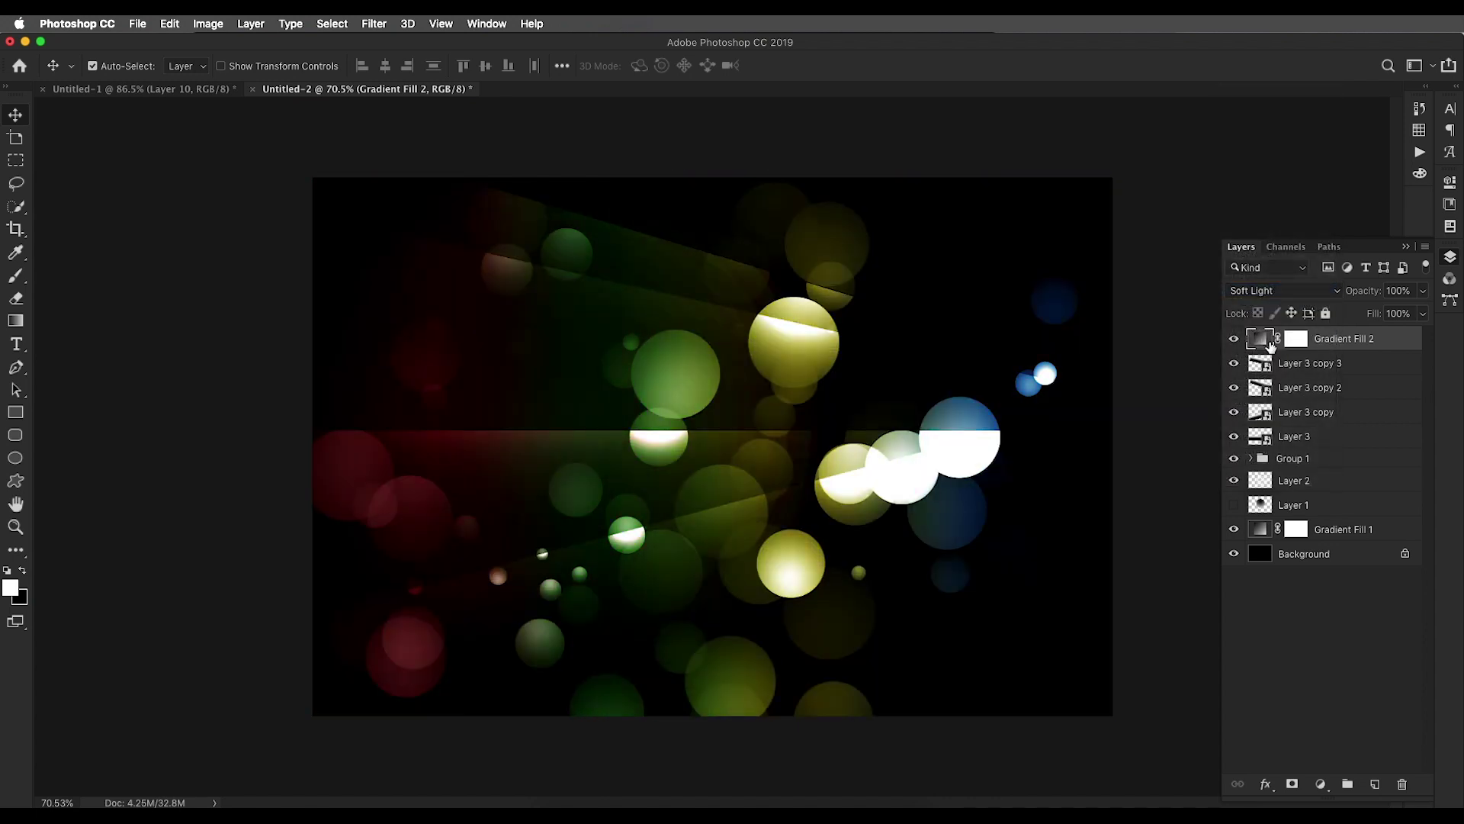
Swap the order of the green and yellow stops in Gradient Fill 2, placing yellow at 37%
{"action": "double_click", "coordinate": [1260, 341]}
{"action": "left_click", "coordinate": [1091, 158]}
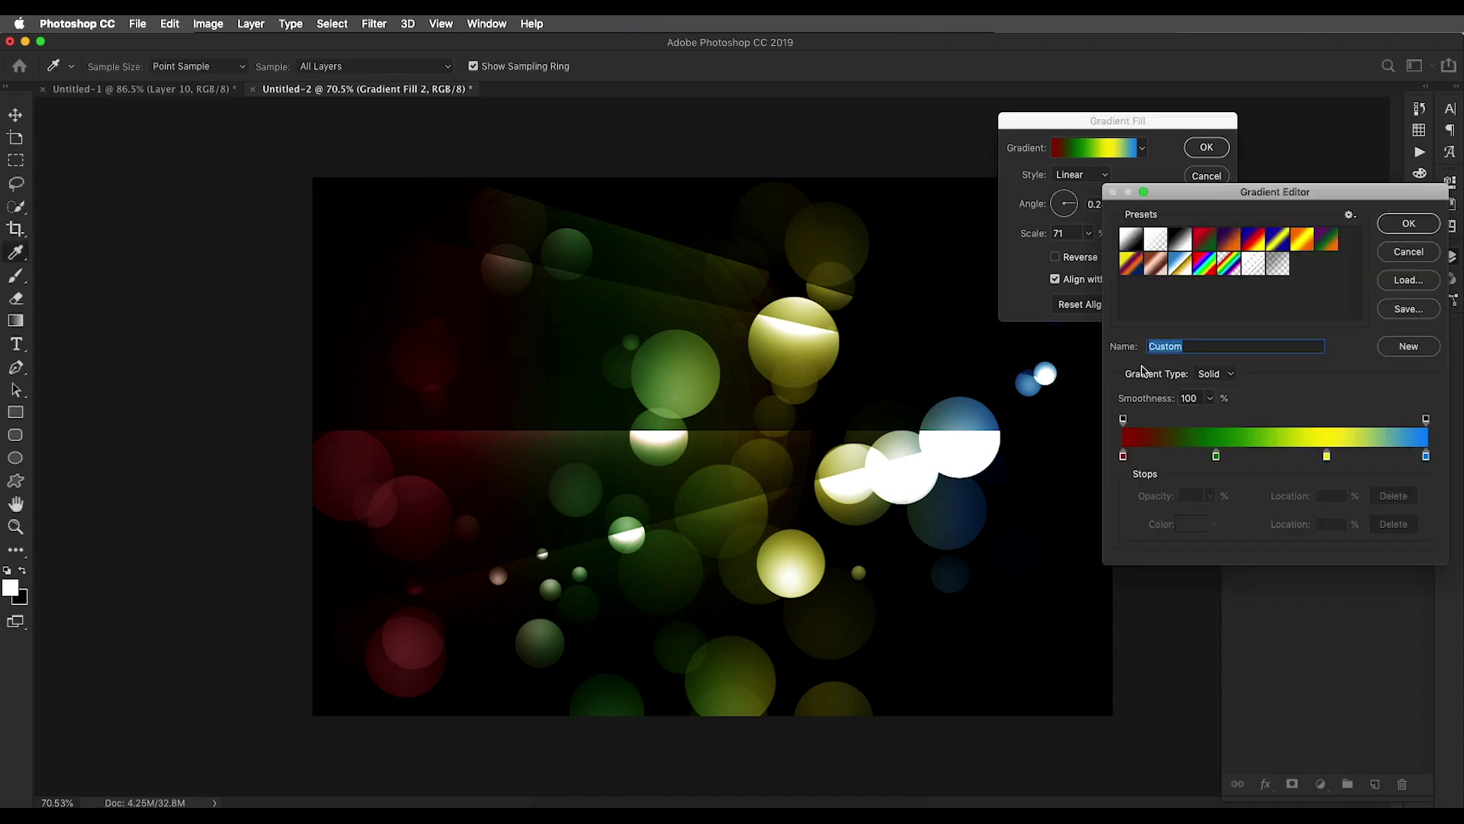
{"action": "mouse_move", "coordinate": [1233, 461]}
{"action": "left_mouse_down"}
{"action": "mouse_move", "coordinate": [1340, 460]}
{"action": "mouse_move", "coordinate": [1223, 456]}
{"action": "mouse_move", "coordinate": [1237, 456]}
{"action": "left_mouse_up"}
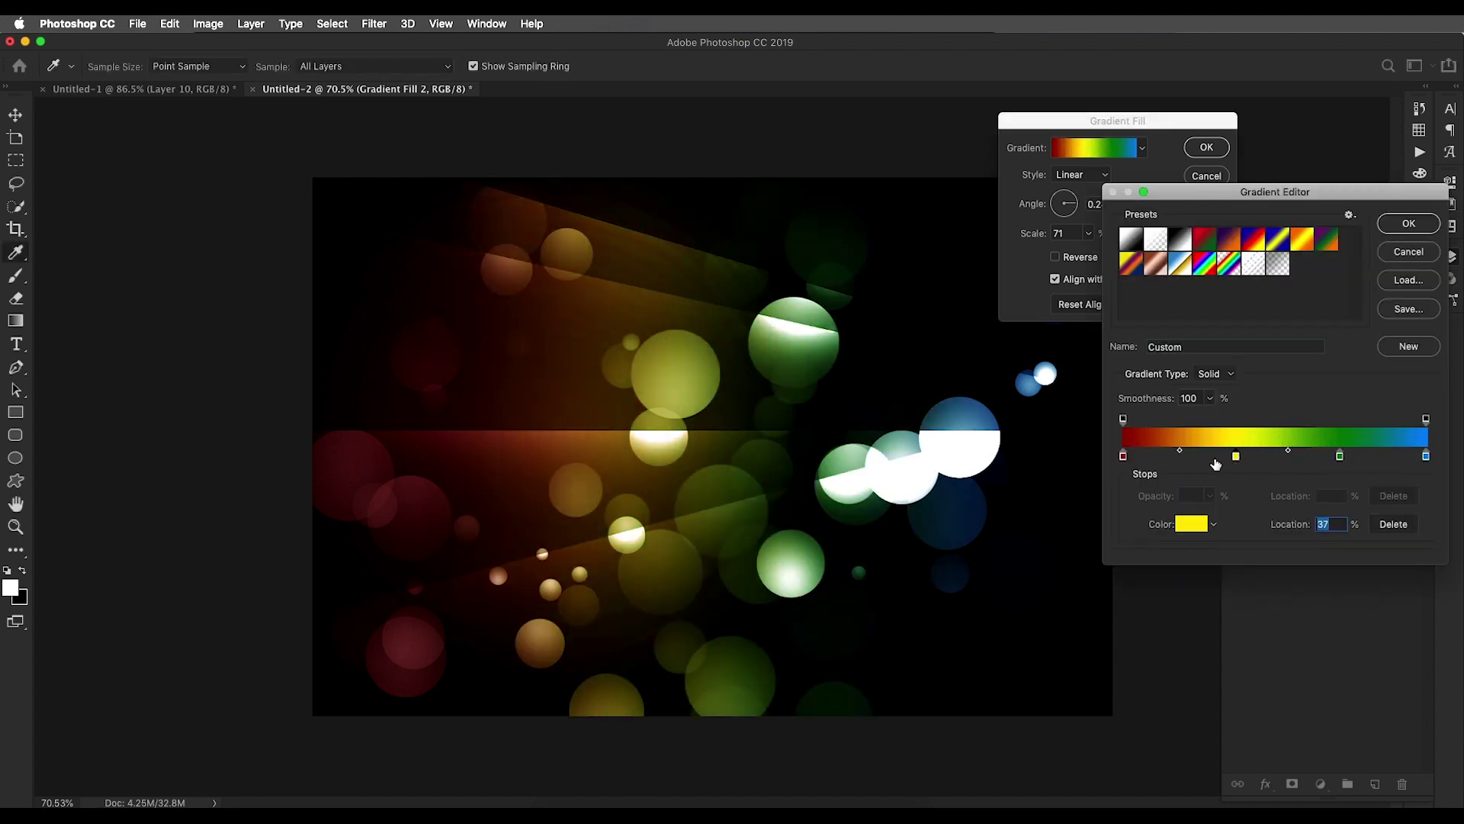
Brighten the gradient's dark red first stop to a vivid red, about #e40000
{"action": "left_click", "coordinate": [1122, 456]}
{"action": "left_click", "coordinate": [1193, 534]}
{"action": "mouse_move", "coordinate": [1234, 592]}
{"action": "left_mouse_down"}
{"action": "mouse_move", "coordinate": [1264, 582]}
{"action": "mouse_move", "coordinate": [1269, 556]}
{"action": "left_mouse_up"}
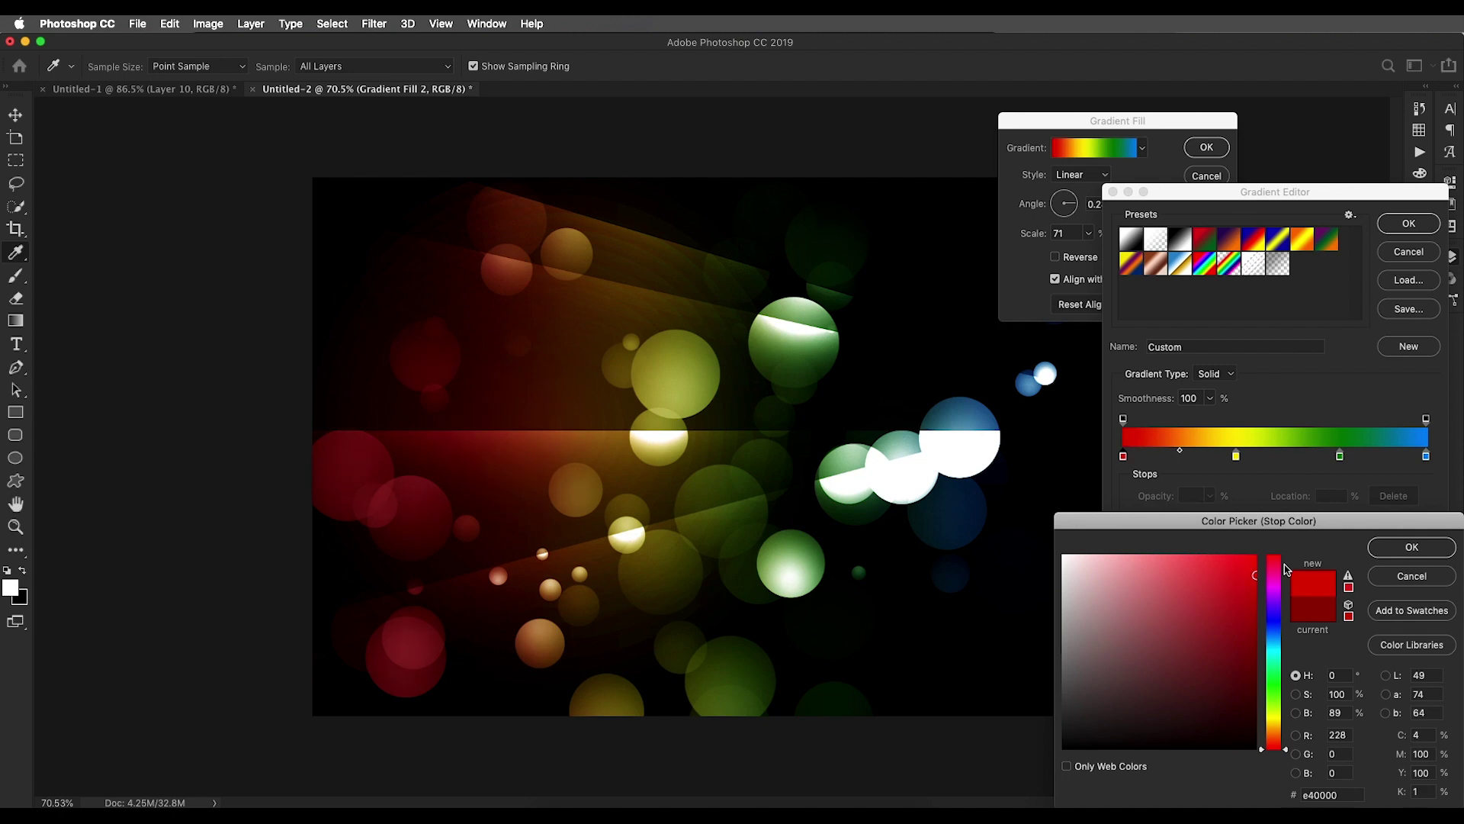
{"action": "left_click", "coordinate": [1411, 547]}
Fine-tune the hue of the gradient's last stop, trying lighter blue and cyan before settling on a blue
{"action": "left_click", "coordinate": [1426, 456]}
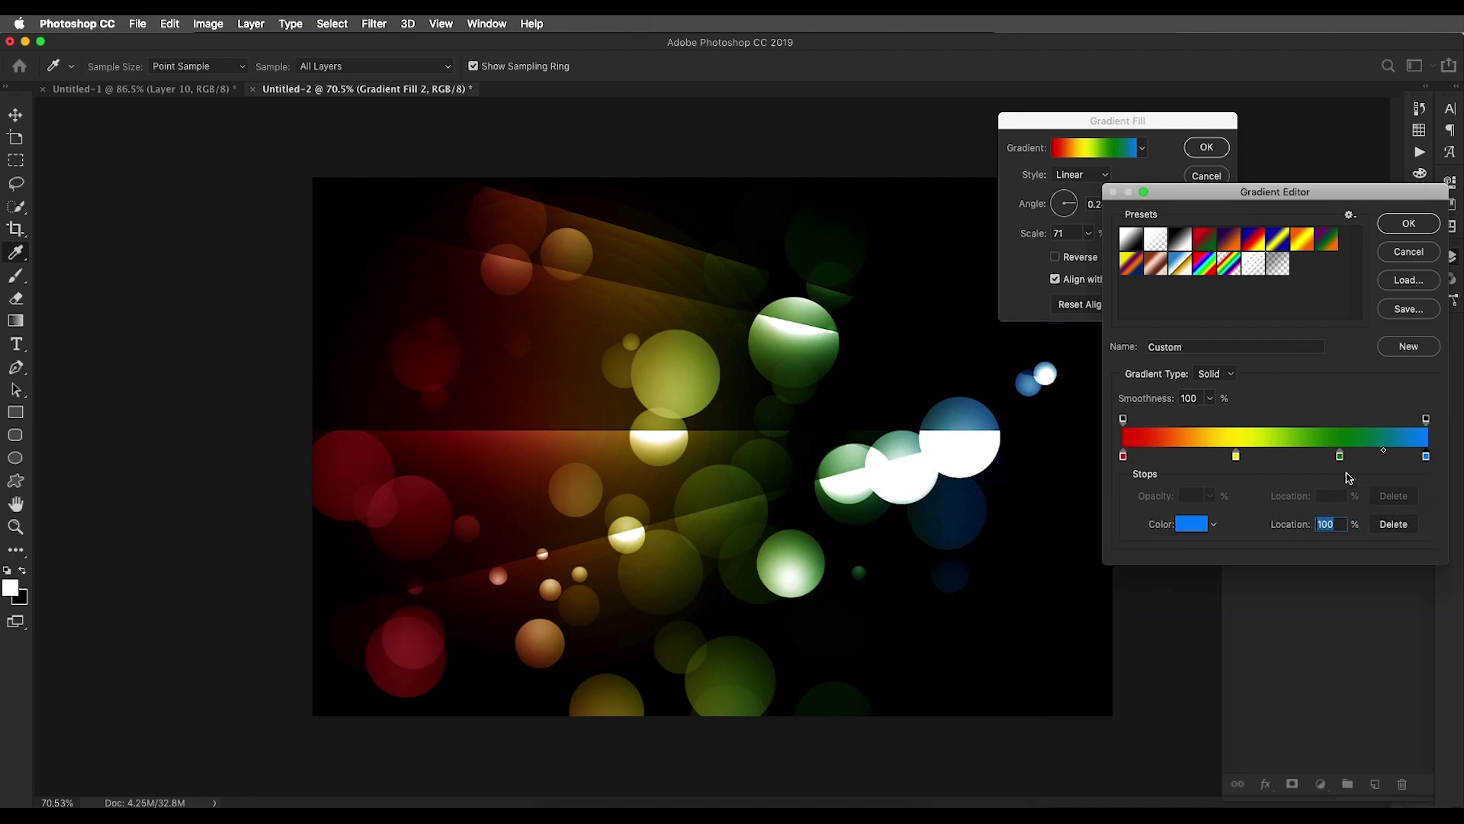
{"action": "left_click", "coordinate": [1207, 525]}
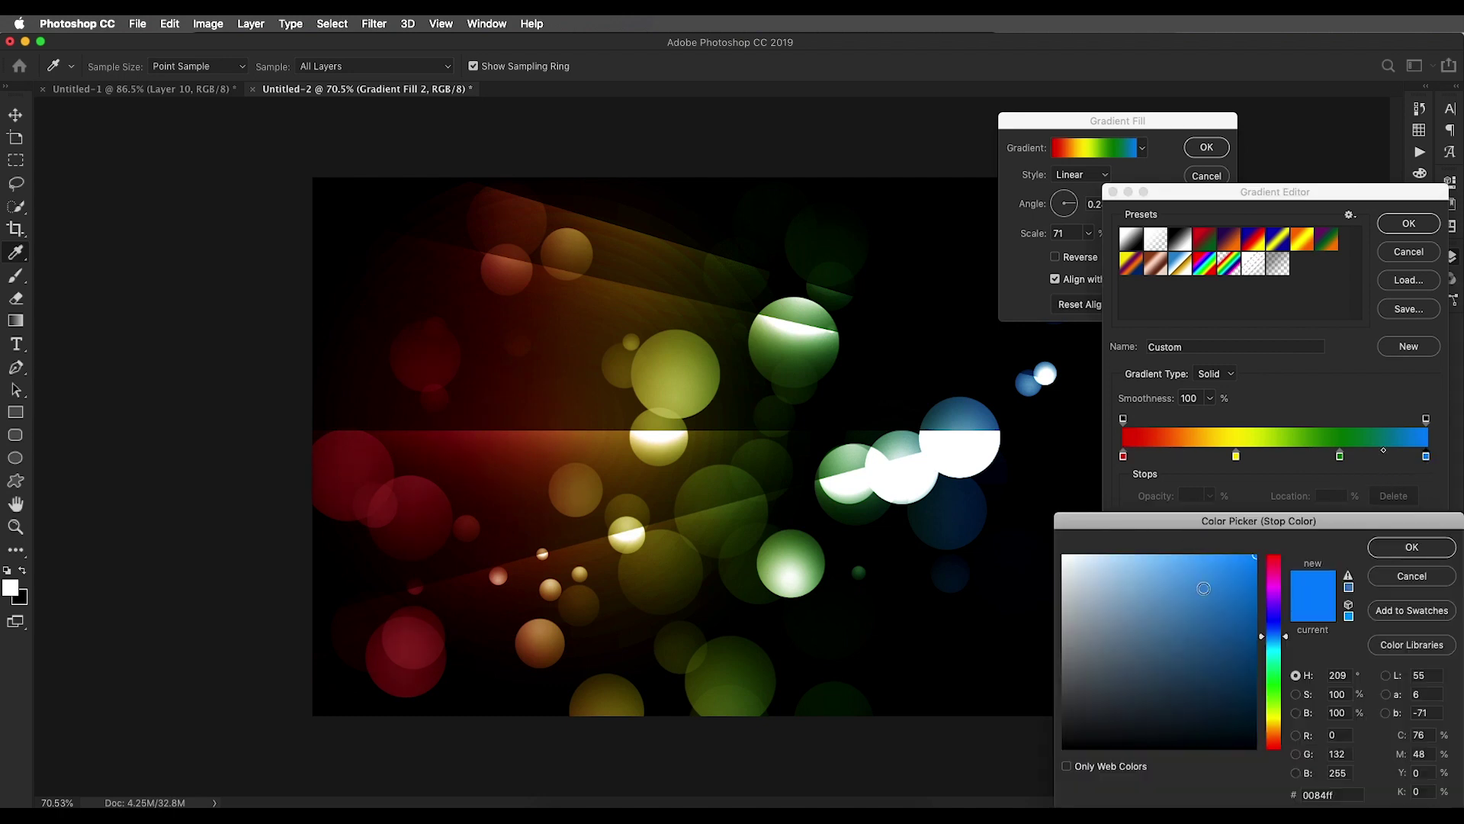
{"action": "left_click", "coordinate": [1282, 643]}
{"action": "left_click_drag", "start_coordinate": [1282, 643], "coordinate": [1282, 639]}
{"action": "scroll", "coordinate": [990, 501], "scroll_direction": "down", "scroll_amount": 5}
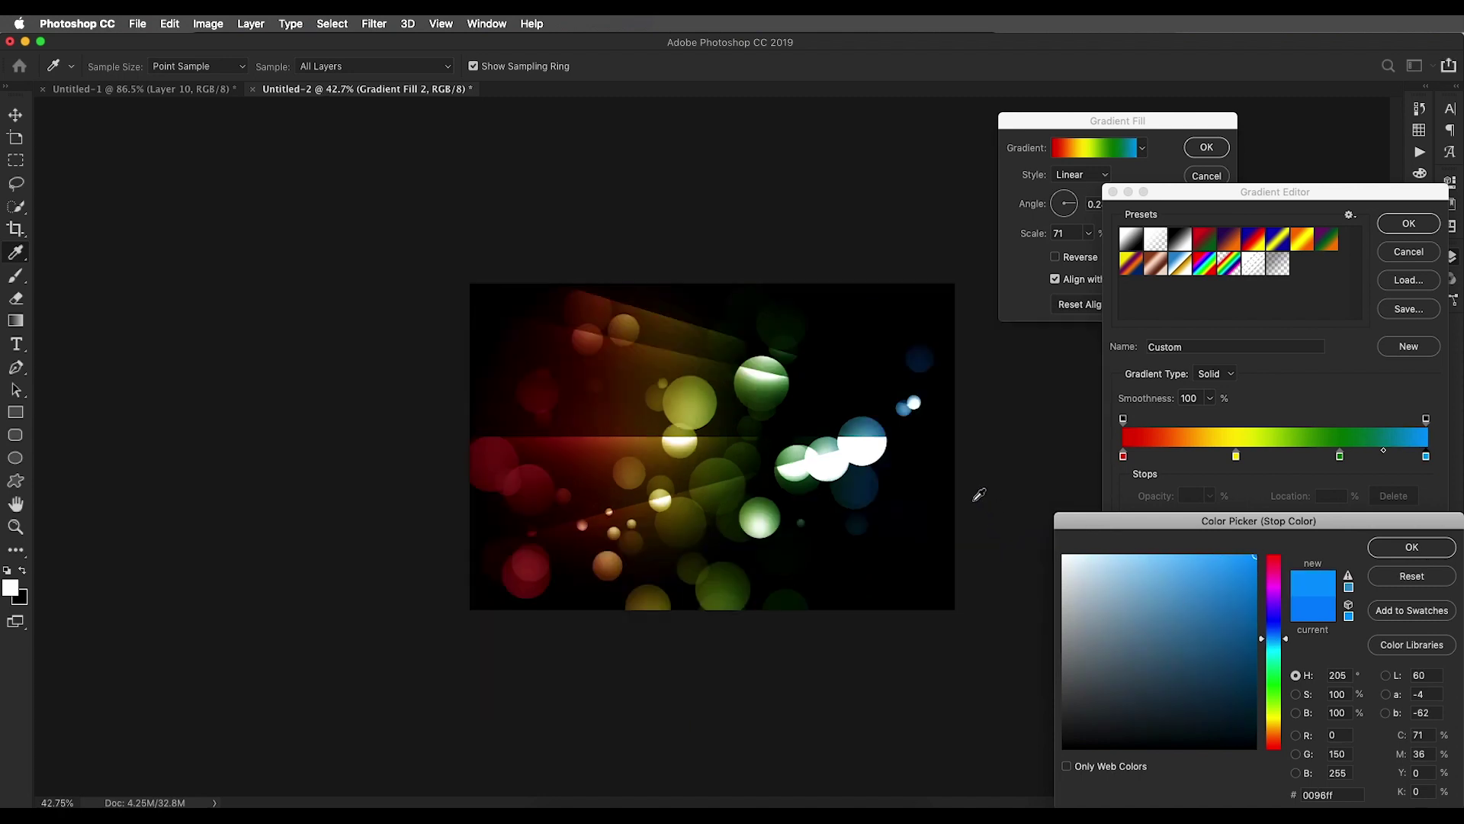
{"action": "scroll", "coordinate": [967, 479], "scroll_direction": "up", "scroll_amount": 5}
{"action": "left_click", "coordinate": [1275, 641]}
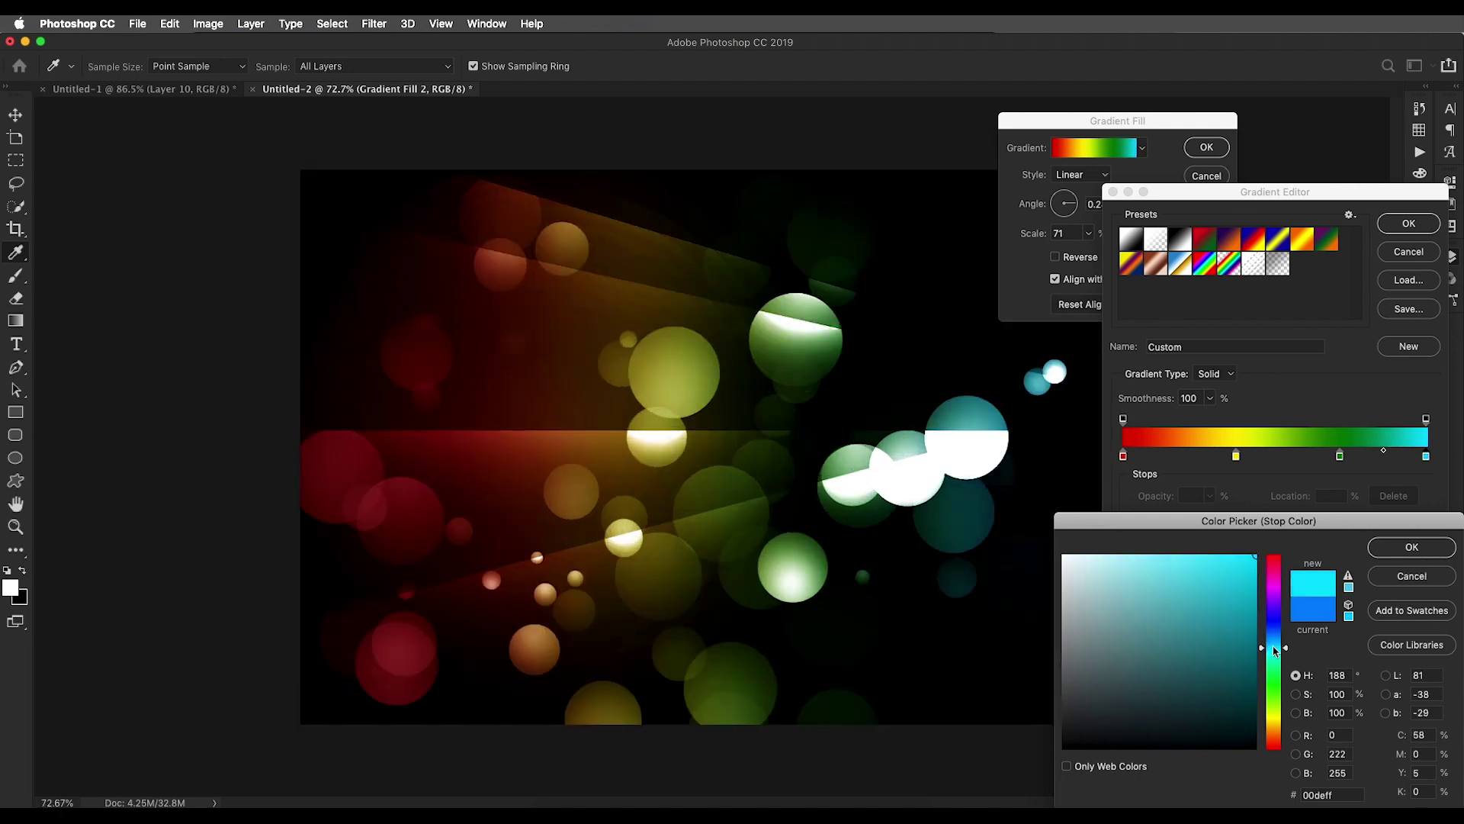
{"action": "left_click", "coordinate": [1275, 632]}
{"action": "left_click_drag", "start_coordinate": [1275, 638], "coordinate": [1276, 636]}
{"action": "left_click", "coordinate": [1412, 546]}
Move the green stop to 69%, recolor it a brighter green and apply the gradient fill
{"action": "left_click_drag", "start_coordinate": [1340, 457], "coordinate": [1333, 459]}
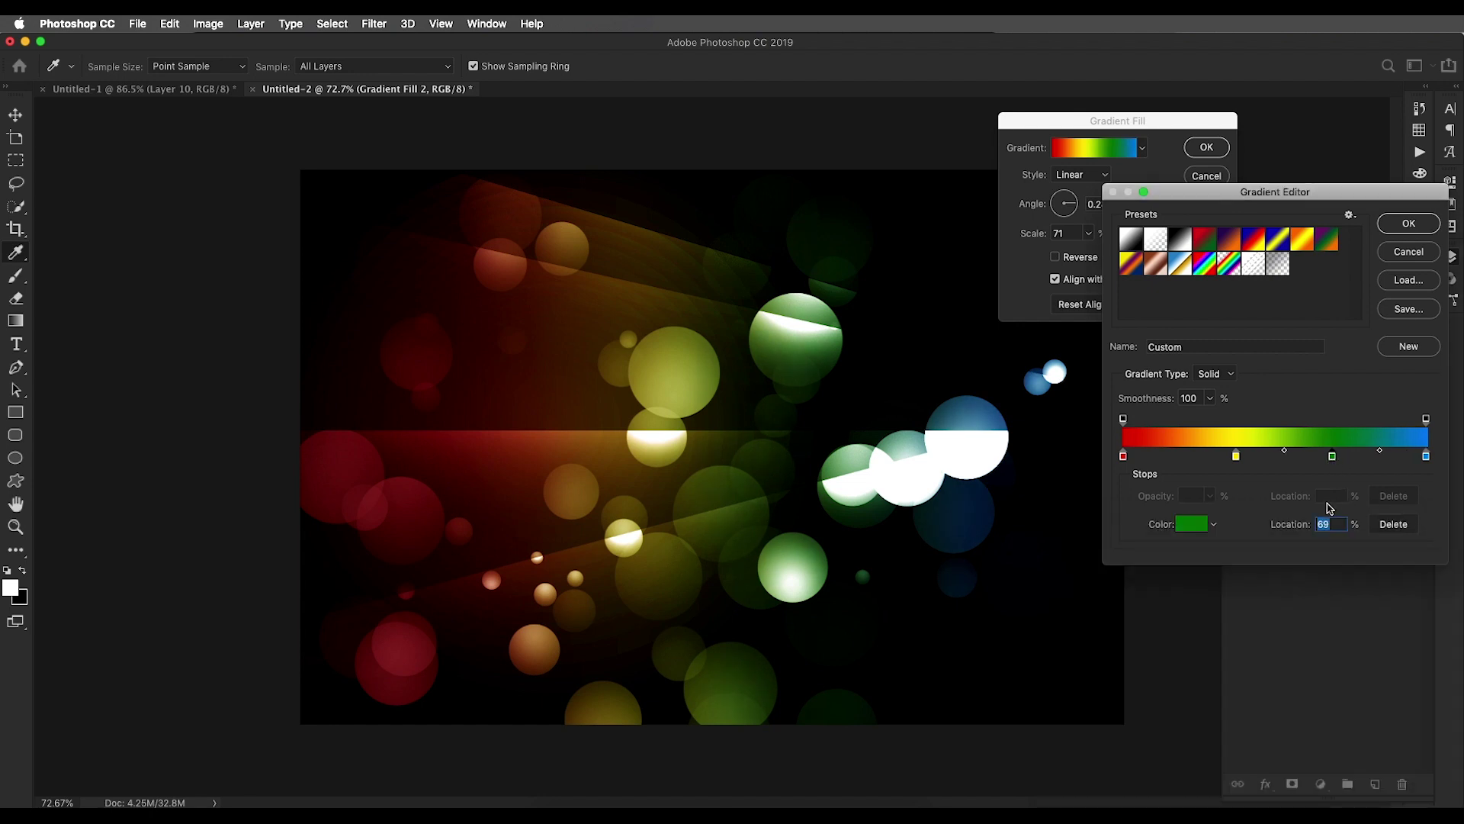
{"action": "left_click", "coordinate": [1194, 524]}
{"action": "left_click_drag", "start_coordinate": [1245, 654], "coordinate": [1257, 606]}
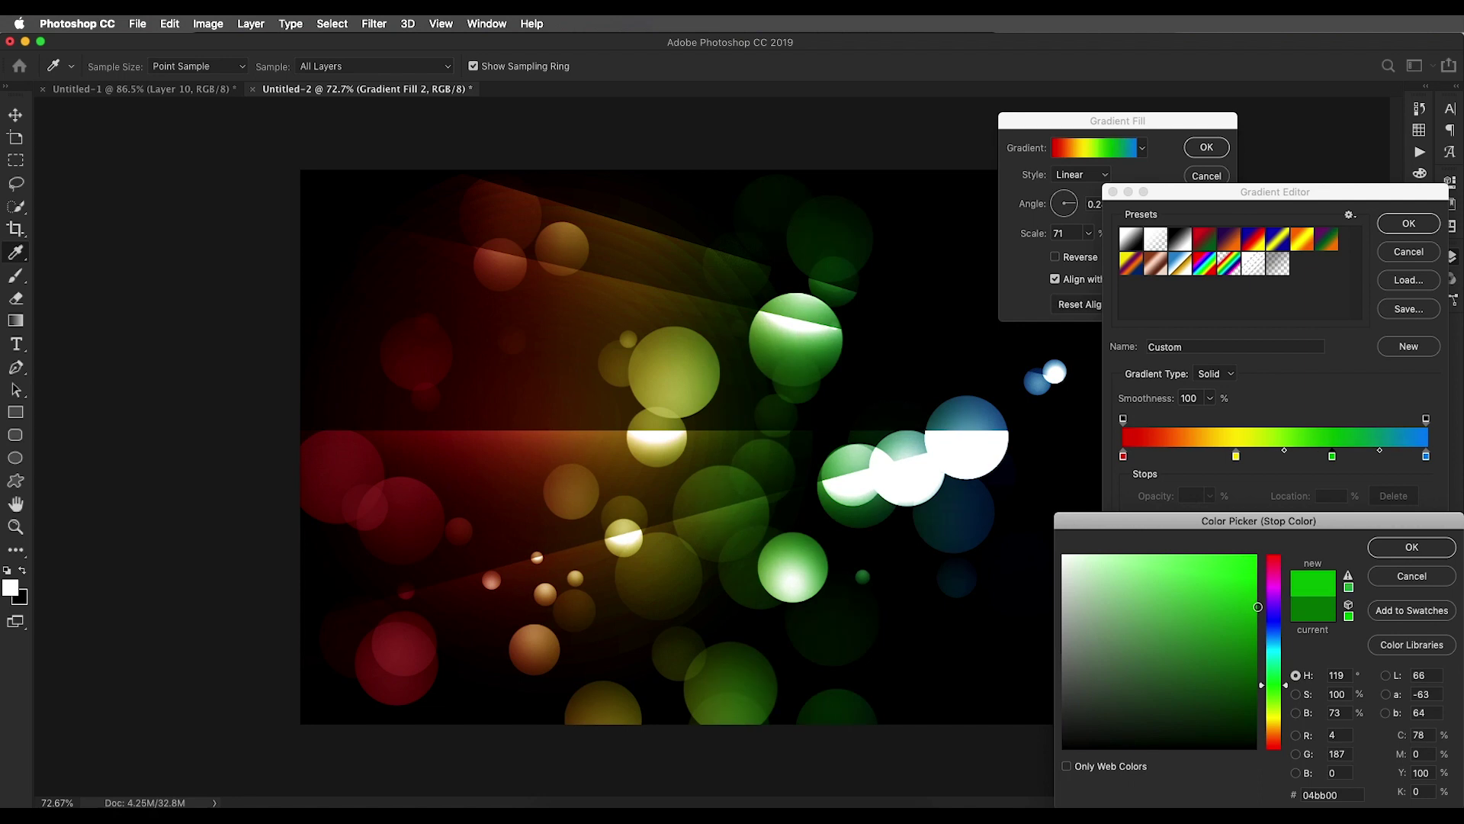
{"action": "left_click_drag", "start_coordinate": [1278, 686], "coordinate": [1278, 680]}
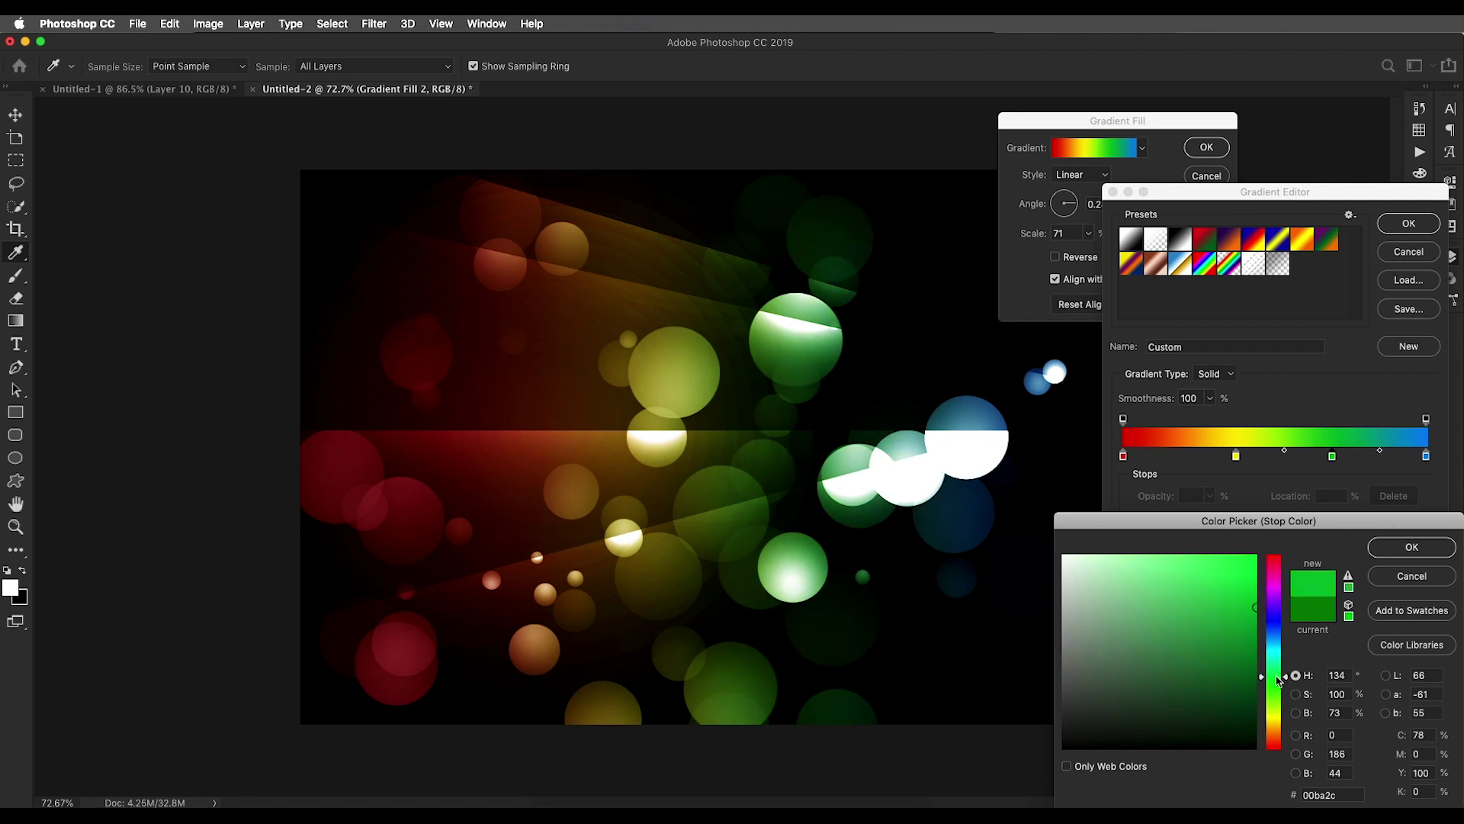
{"action": "left_click", "coordinate": [1385, 556]}
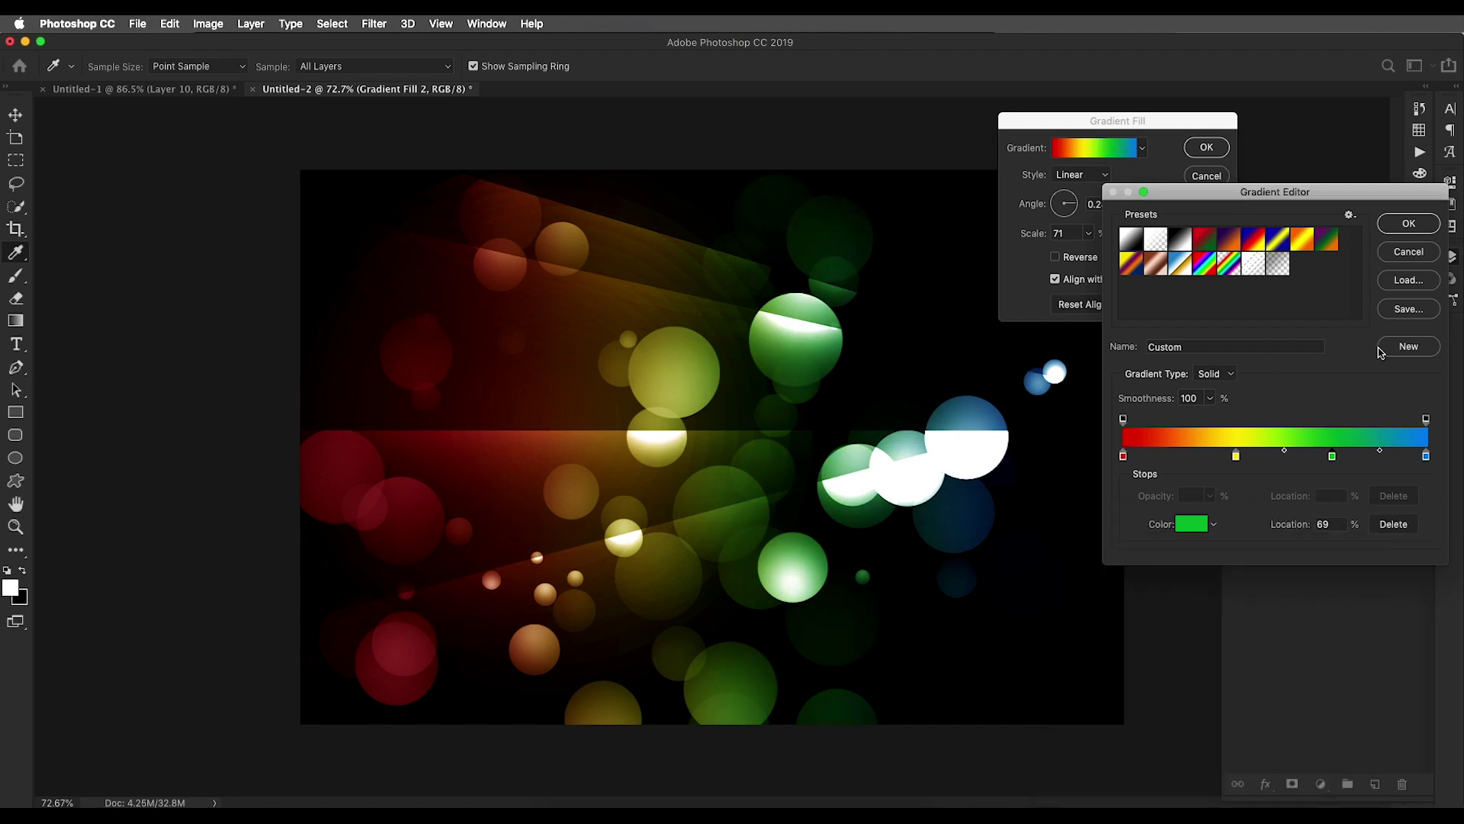
{"action": "left_click", "coordinate": [1410, 227]}
{"action": "left_click", "coordinate": [1199, 155]}
Examine the colored bokeh composition and the reference artwork in the Untitled-1 document
{"action": "scroll", "coordinate": [884, 450], "scroll_direction": "down", "scroll_amount": 5}
{"action": "scroll", "coordinate": [884, 450], "scroll_direction": "up", "scroll_amount": 7}
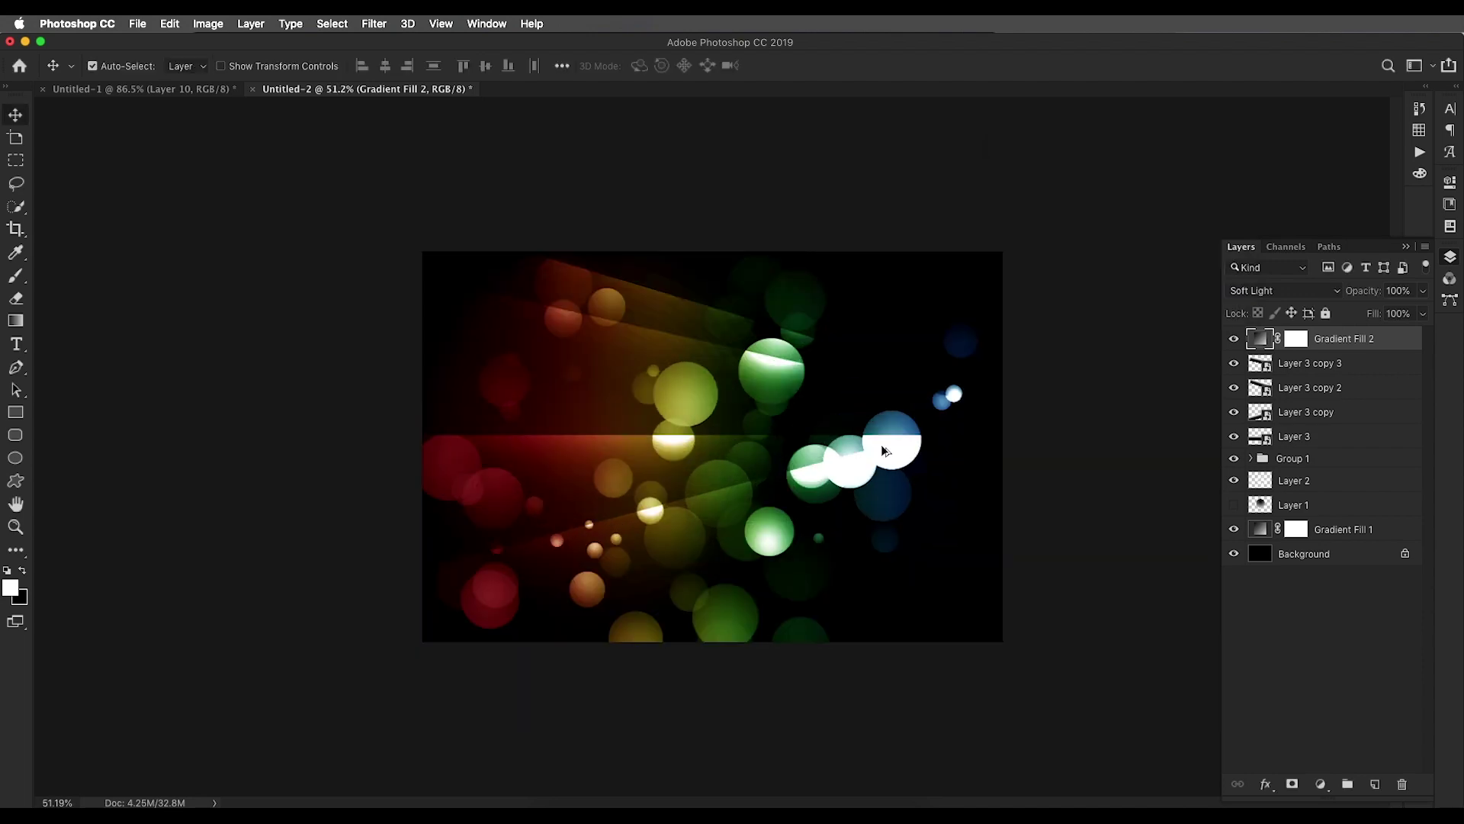
{"action": "scroll", "coordinate": [803, 445], "scroll_direction": "down", "scroll_amount": 5}
{"action": "scroll", "coordinate": [813, 408], "scroll_direction": "up", "scroll_amount": 6}
{"action": "scroll", "coordinate": [851, 445], "scroll_direction": "down", "scroll_amount": 6}
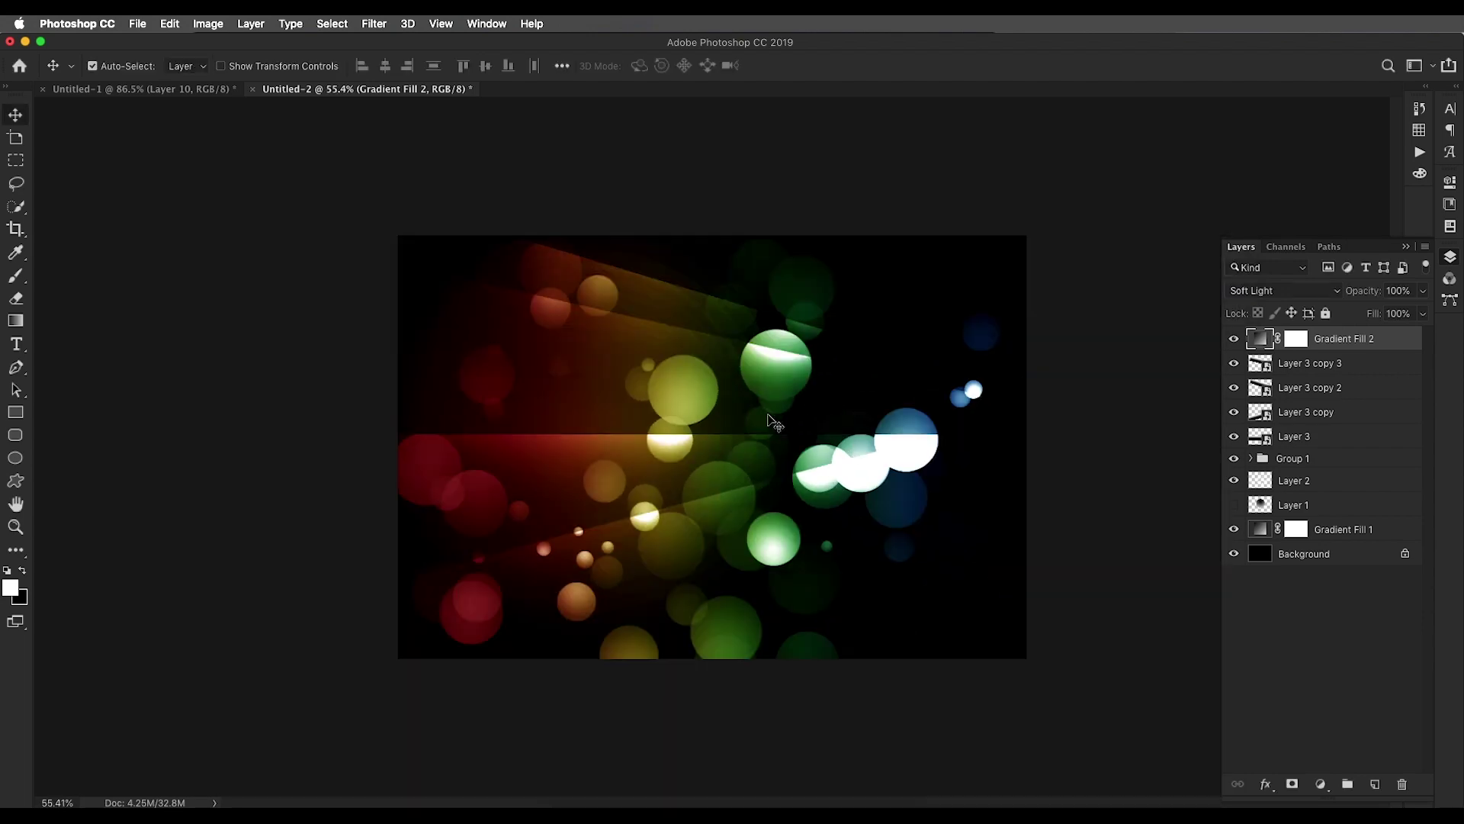
{"action": "left_click", "coordinate": [215, 90]}
{"action": "scroll", "coordinate": [536, 336], "scroll_direction": "up", "scroll_amount": 5}
{"action": "scroll", "coordinate": [715, 447], "scroll_direction": "down", "scroll_amount": 3}
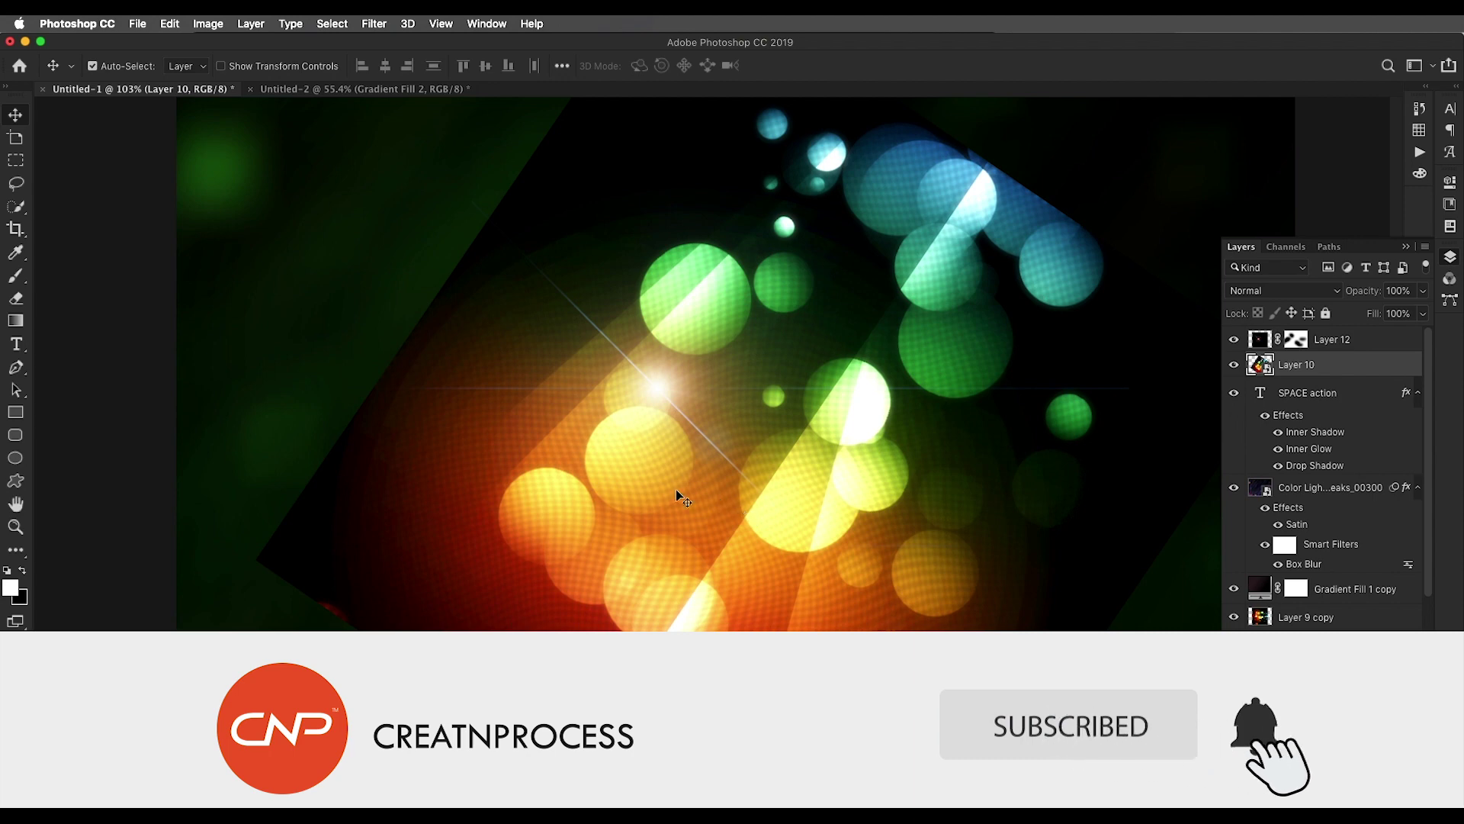
In the Untitled-2 document, add a new layer above the rainbow gradient fill and fill it with white
{"action": "left_click", "coordinate": [418, 90]}
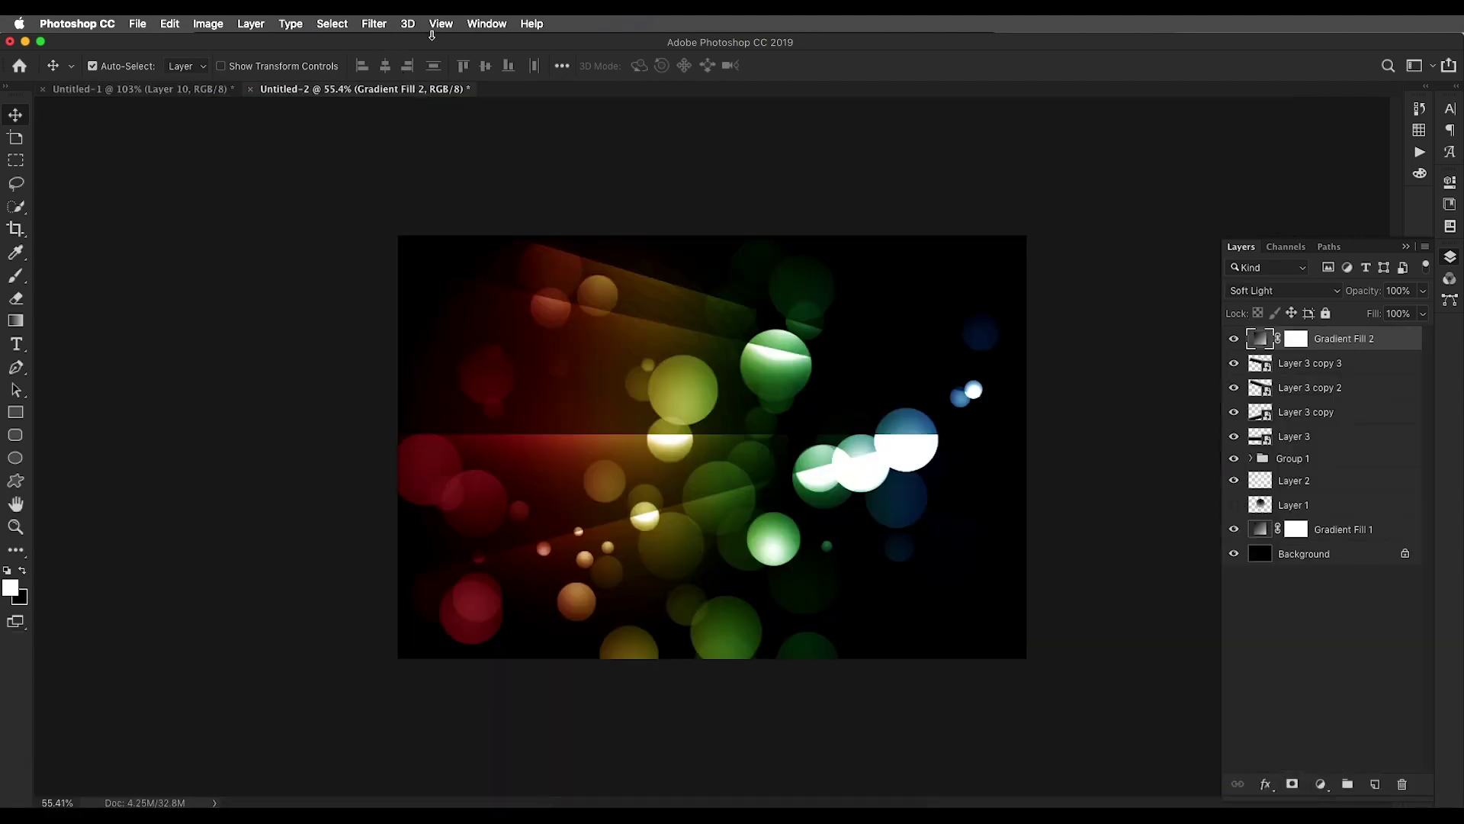
{"action": "left_click", "coordinate": [1375, 787]}
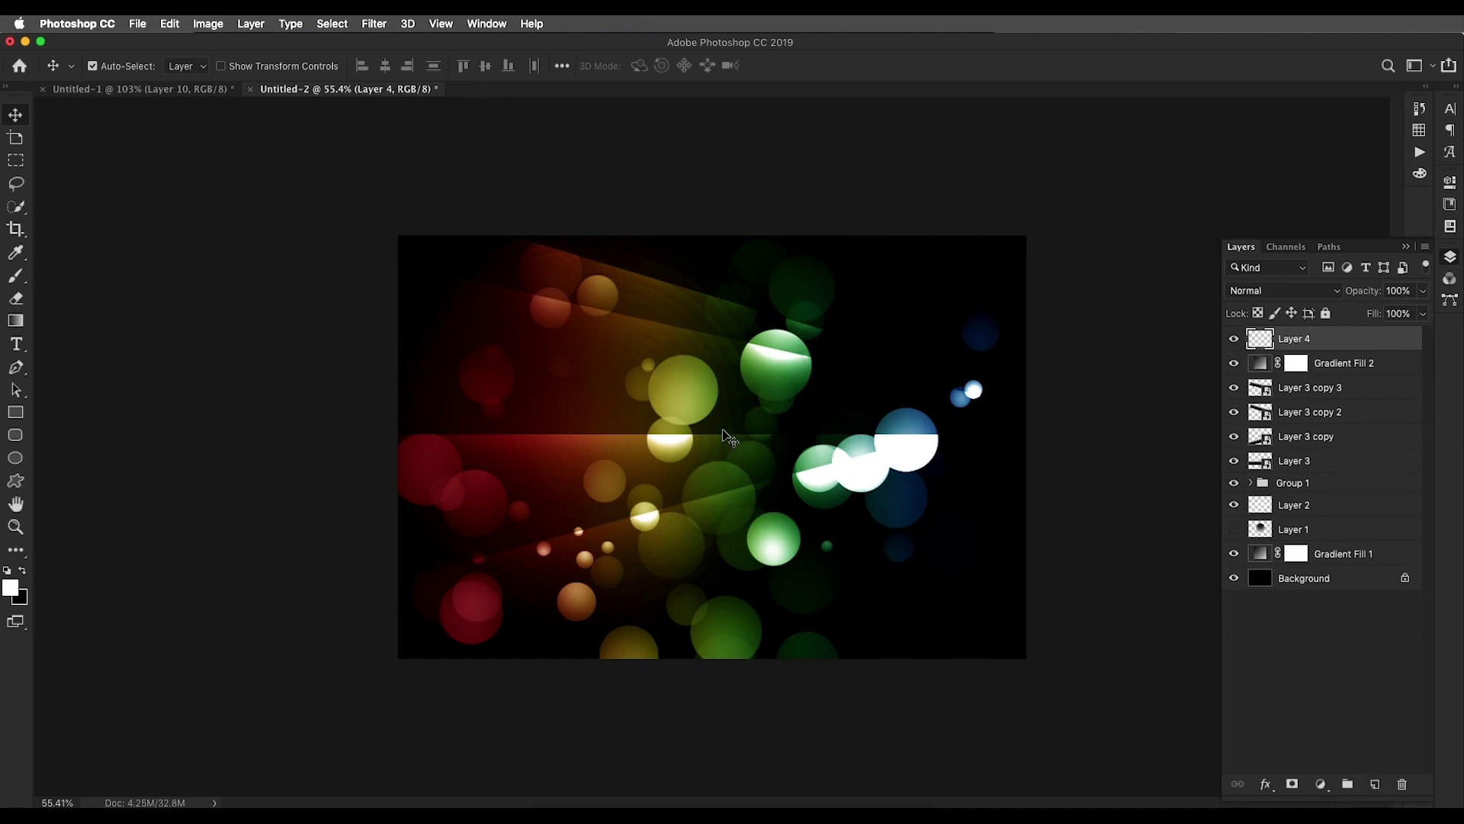
{"action": "key", "text": "alt+BackSpace"}
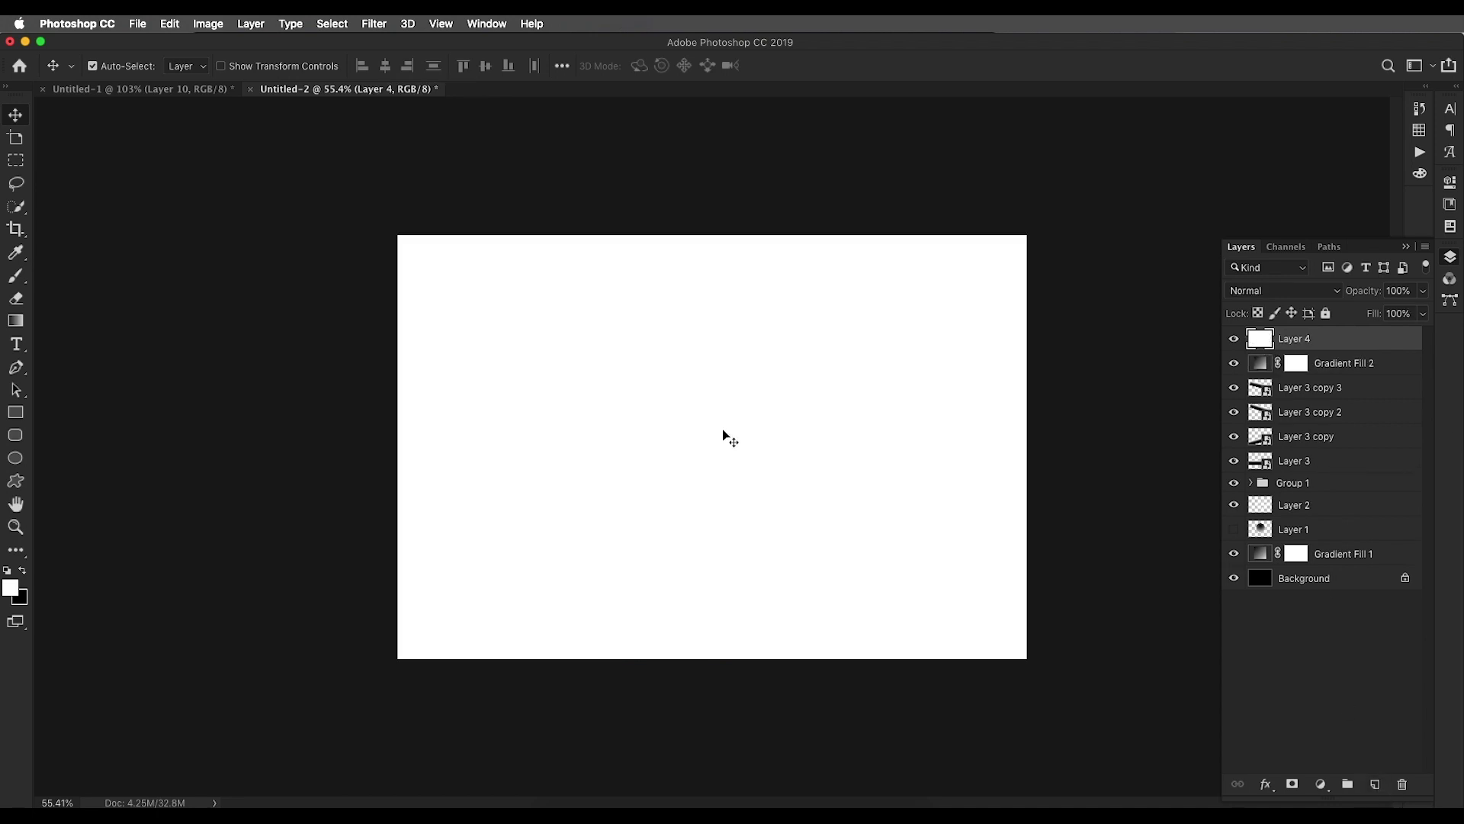
Choose the Halftone Pattern sketch filter from the Filter Gallery for the white layer
{"action": "left_click", "coordinate": [374, 24]}
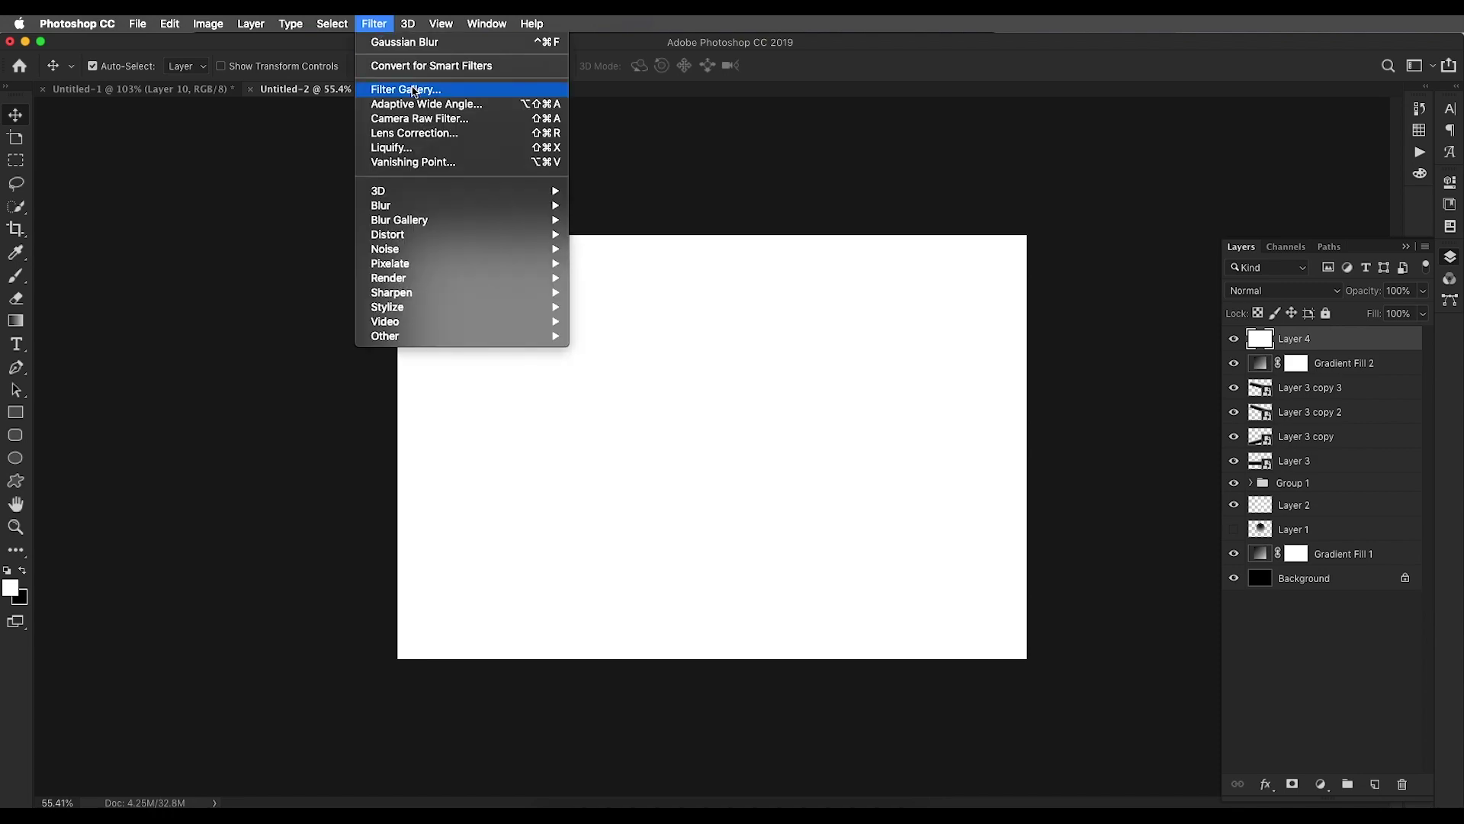
{"action": "left_click", "coordinate": [411, 90]}
{"action": "left_click", "coordinate": [1082, 280]}
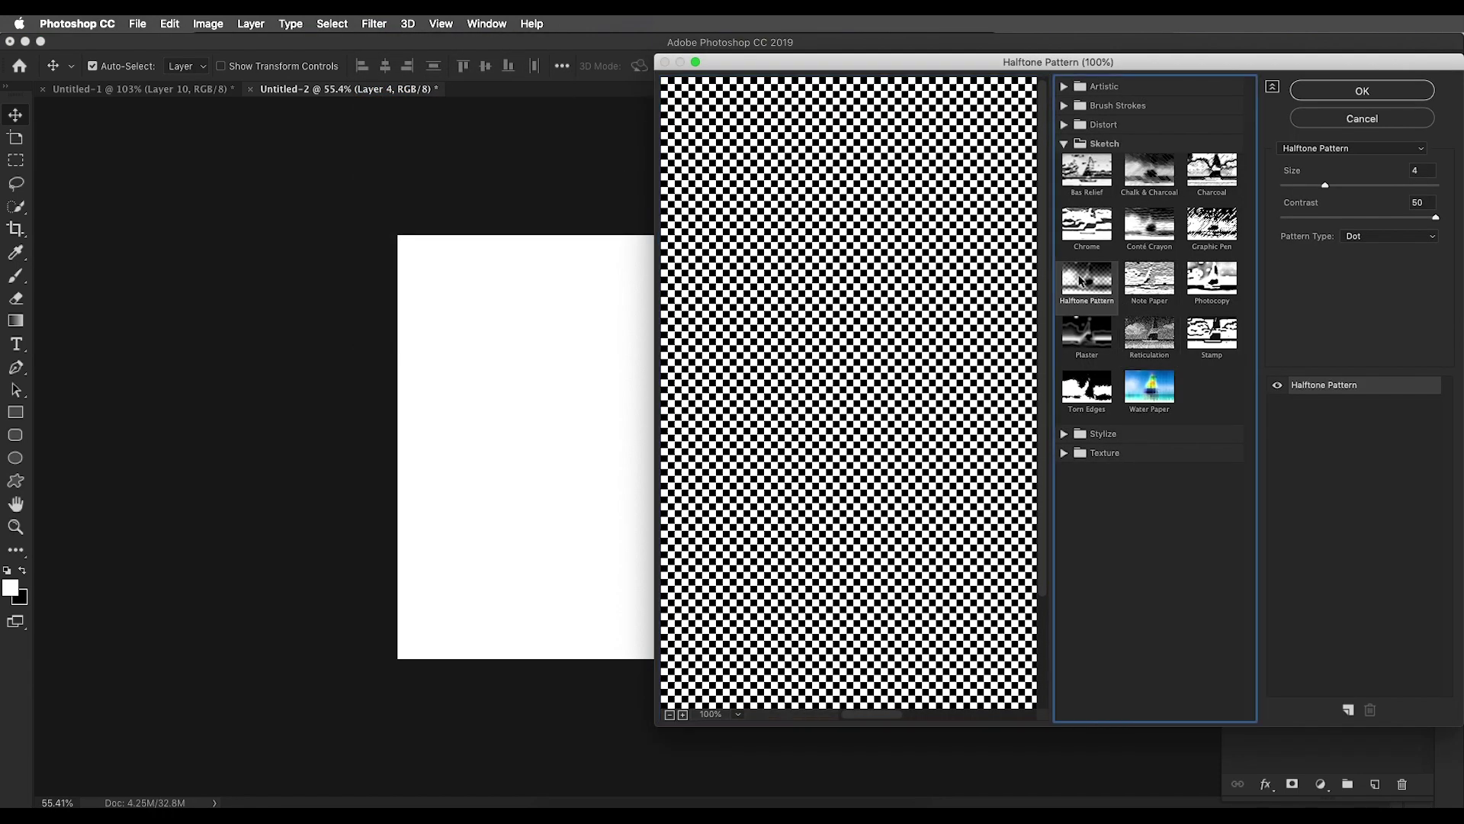
{"action": "left_click", "coordinate": [948, 341], "text": "alt"}
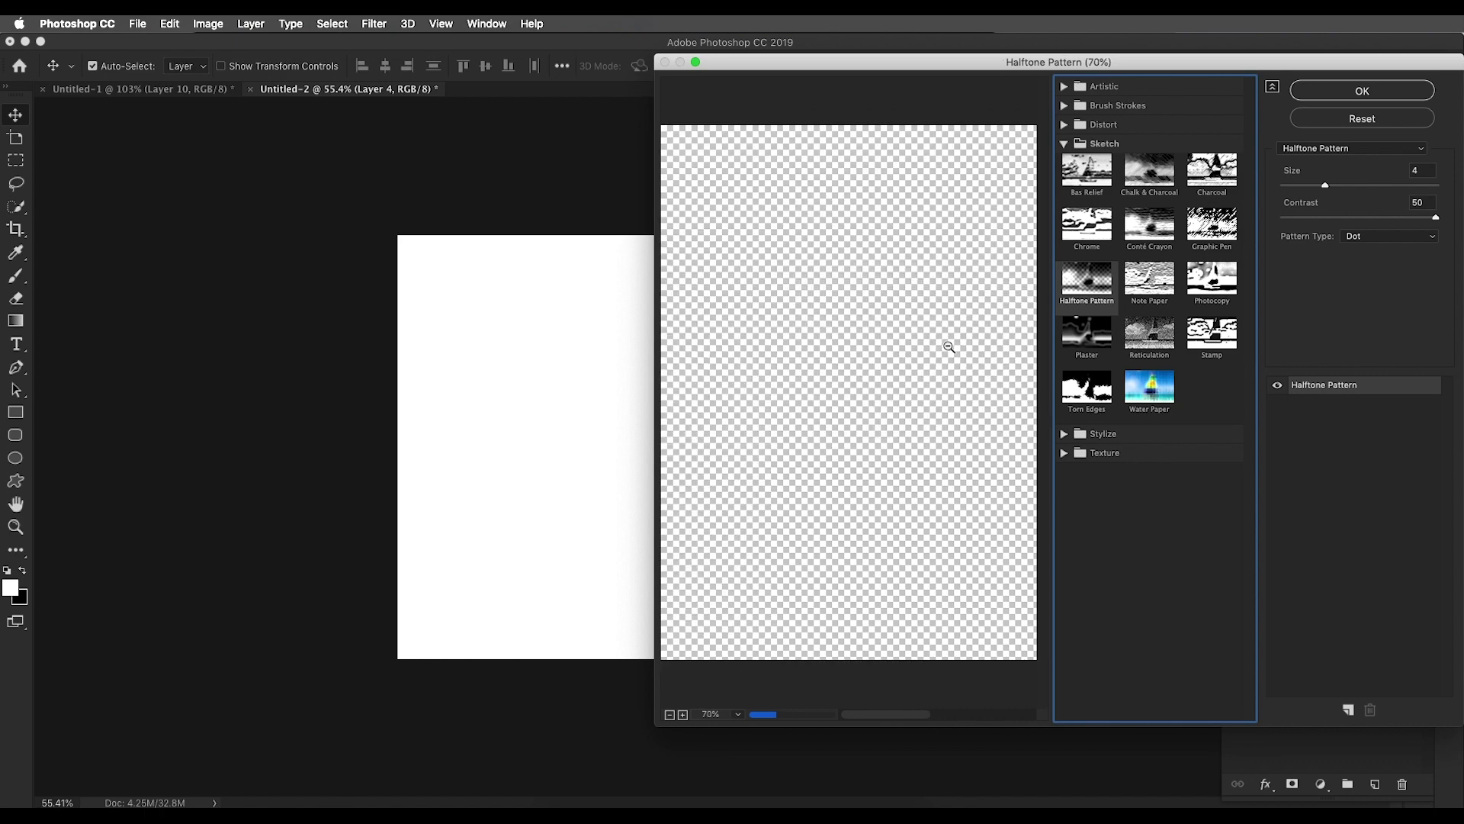
{"action": "left_click", "coordinate": [948, 346], "text": "alt"}
Try the Line and Circle pattern types for the halftone and return to Dot
{"action": "left_click", "coordinate": [1411, 236]}
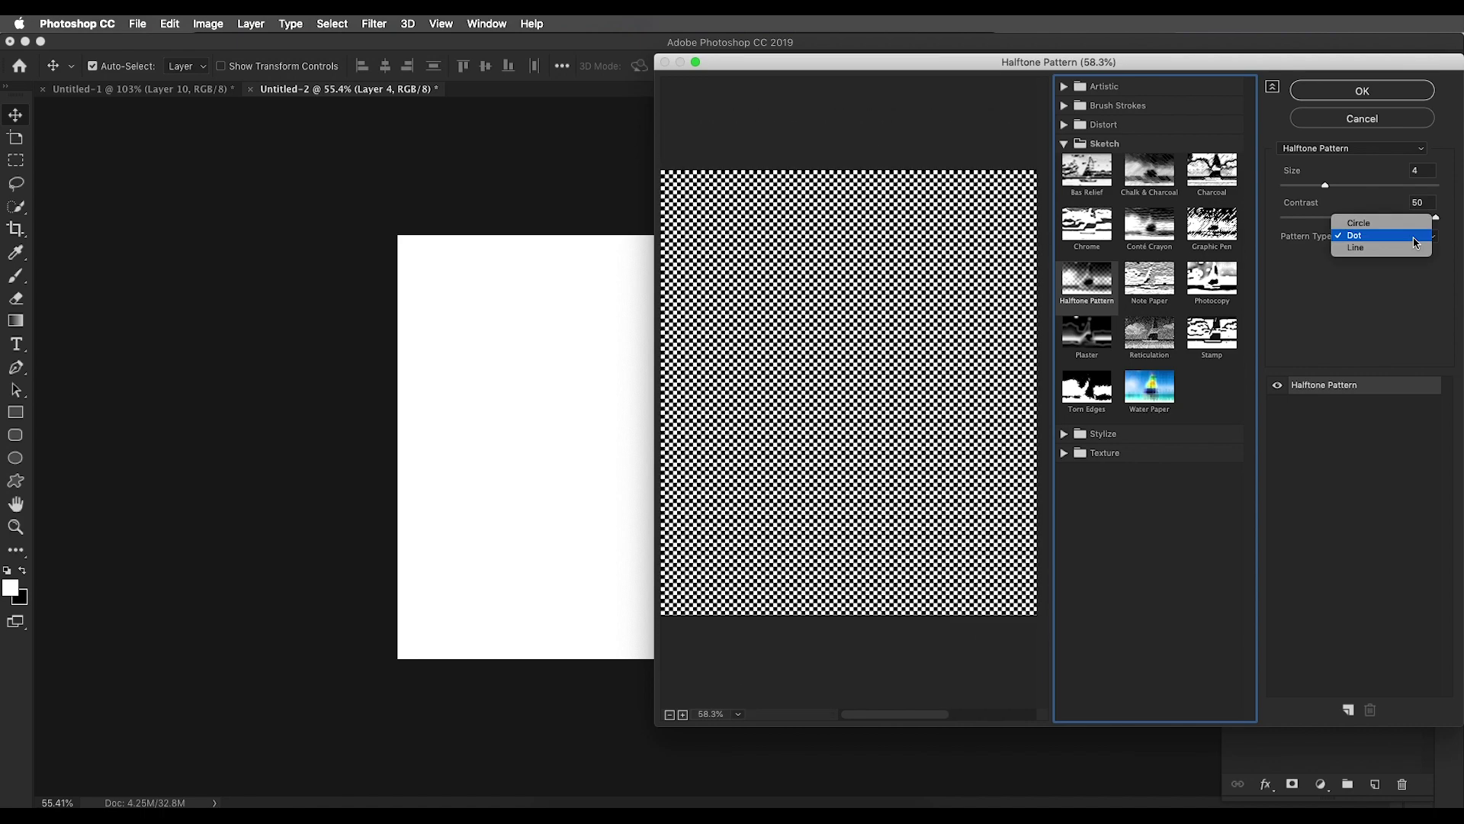
{"action": "left_click", "coordinate": [1405, 252]}
{"action": "left_click", "coordinate": [1390, 235]}
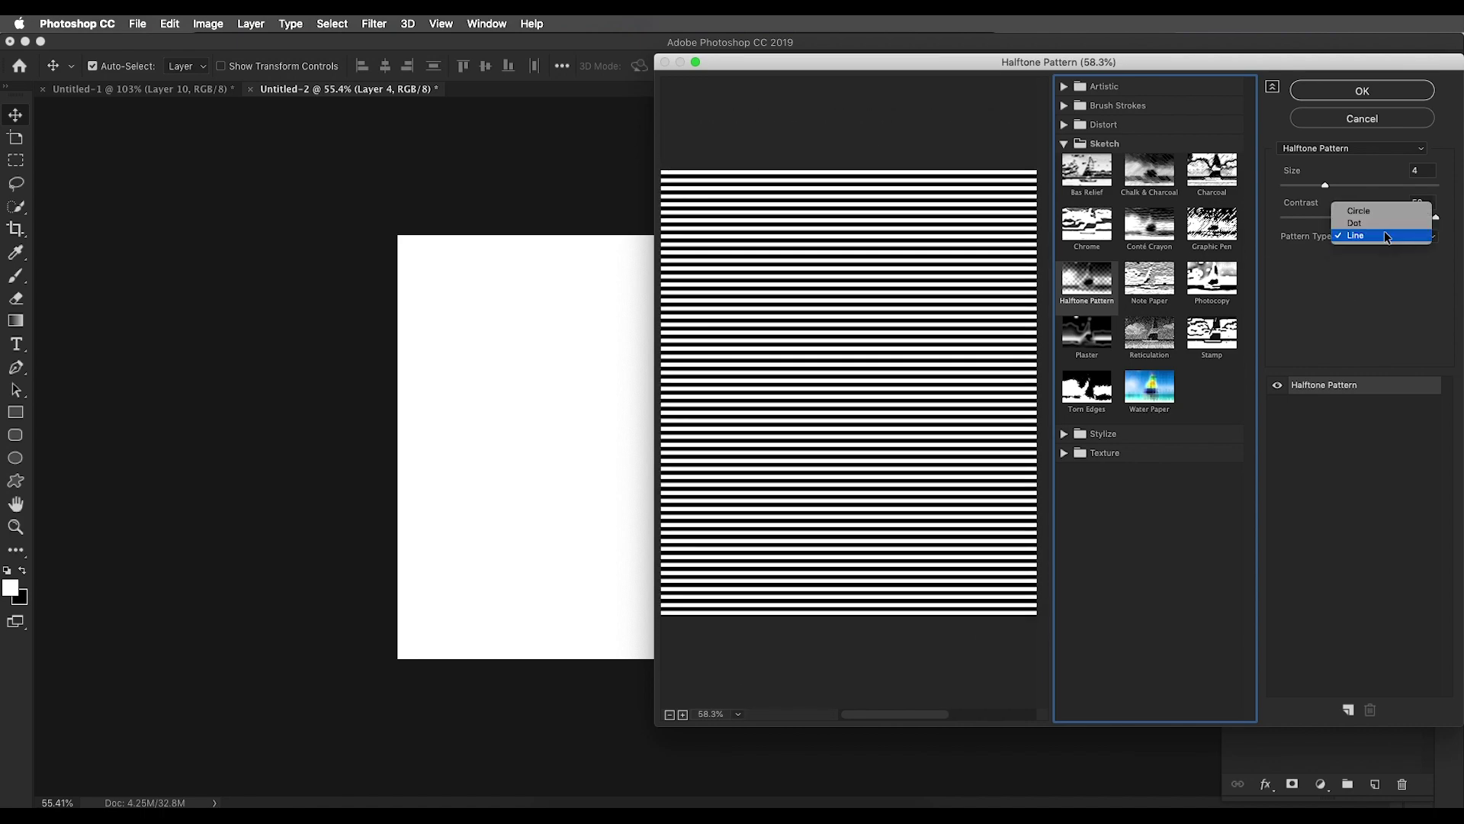
{"action": "left_click", "coordinate": [1371, 210]}
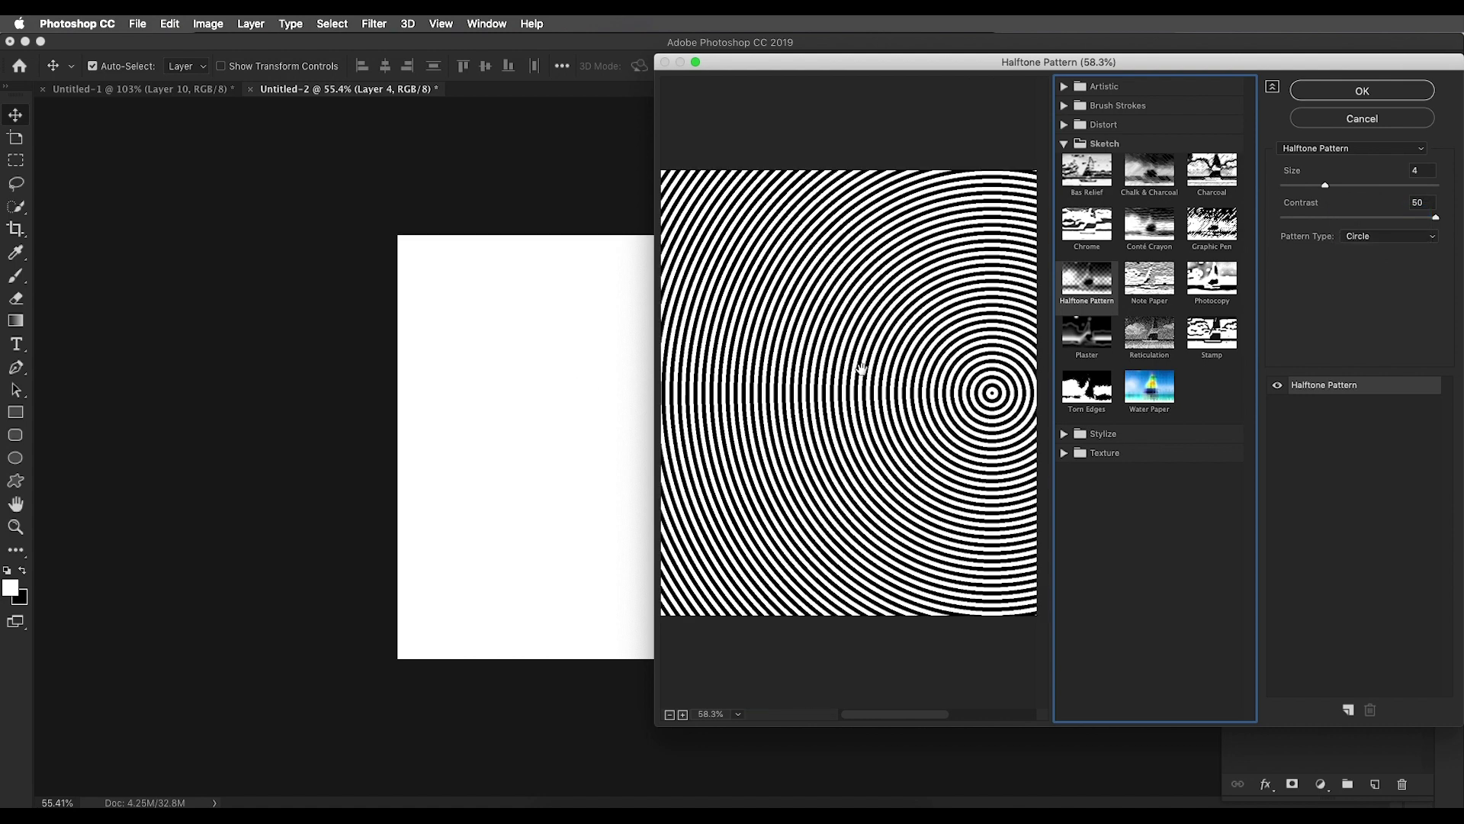
{"action": "left_click", "coordinate": [1395, 238]}
{"action": "left_click", "coordinate": [1384, 247]}
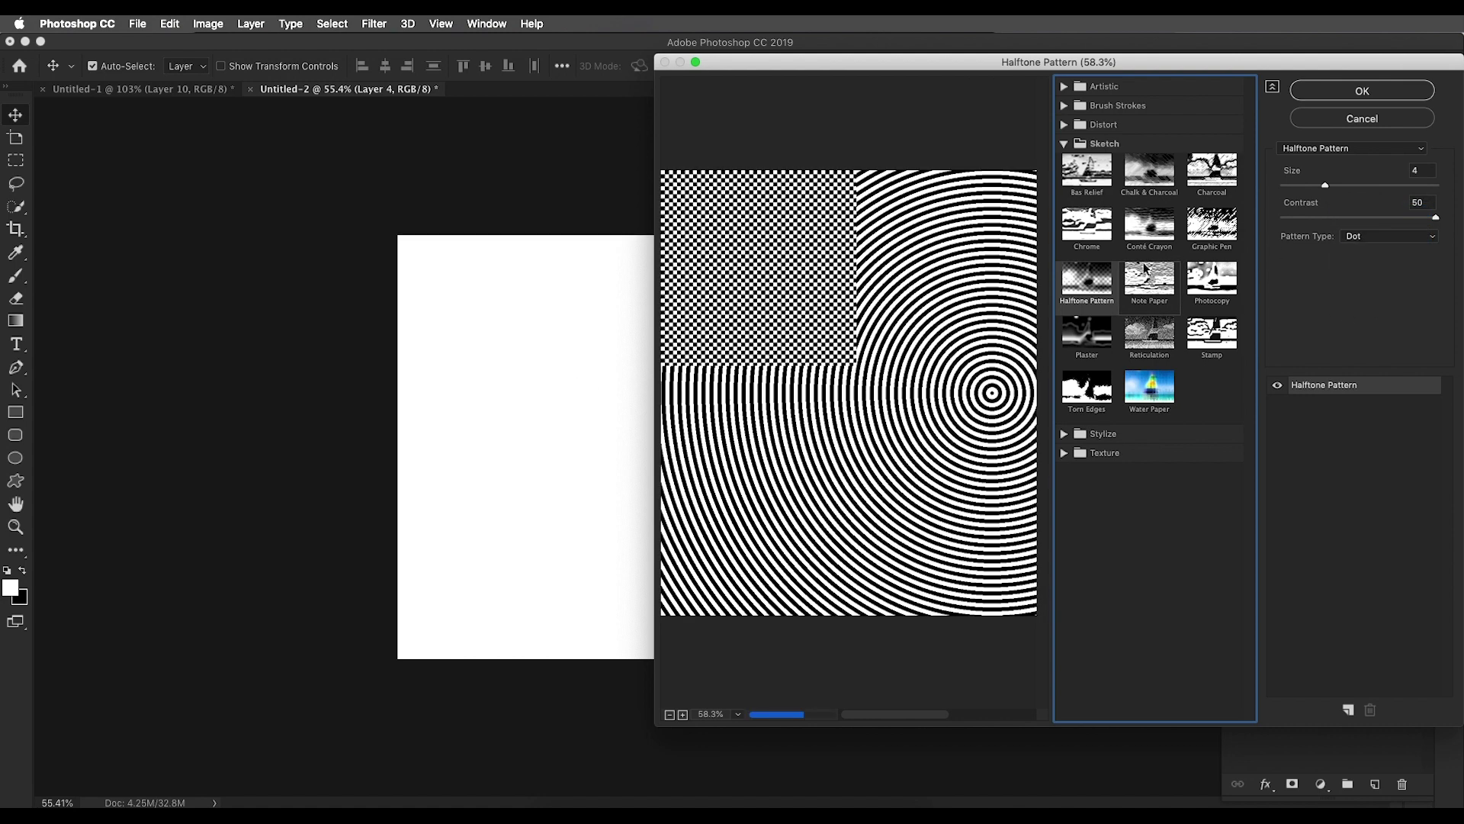
Set the halftone size to 4 and apply the Dot pattern at contrast 50 to the layer
{"action": "left_click_drag", "start_coordinate": [1303, 186], "coordinate": [1325, 185]}
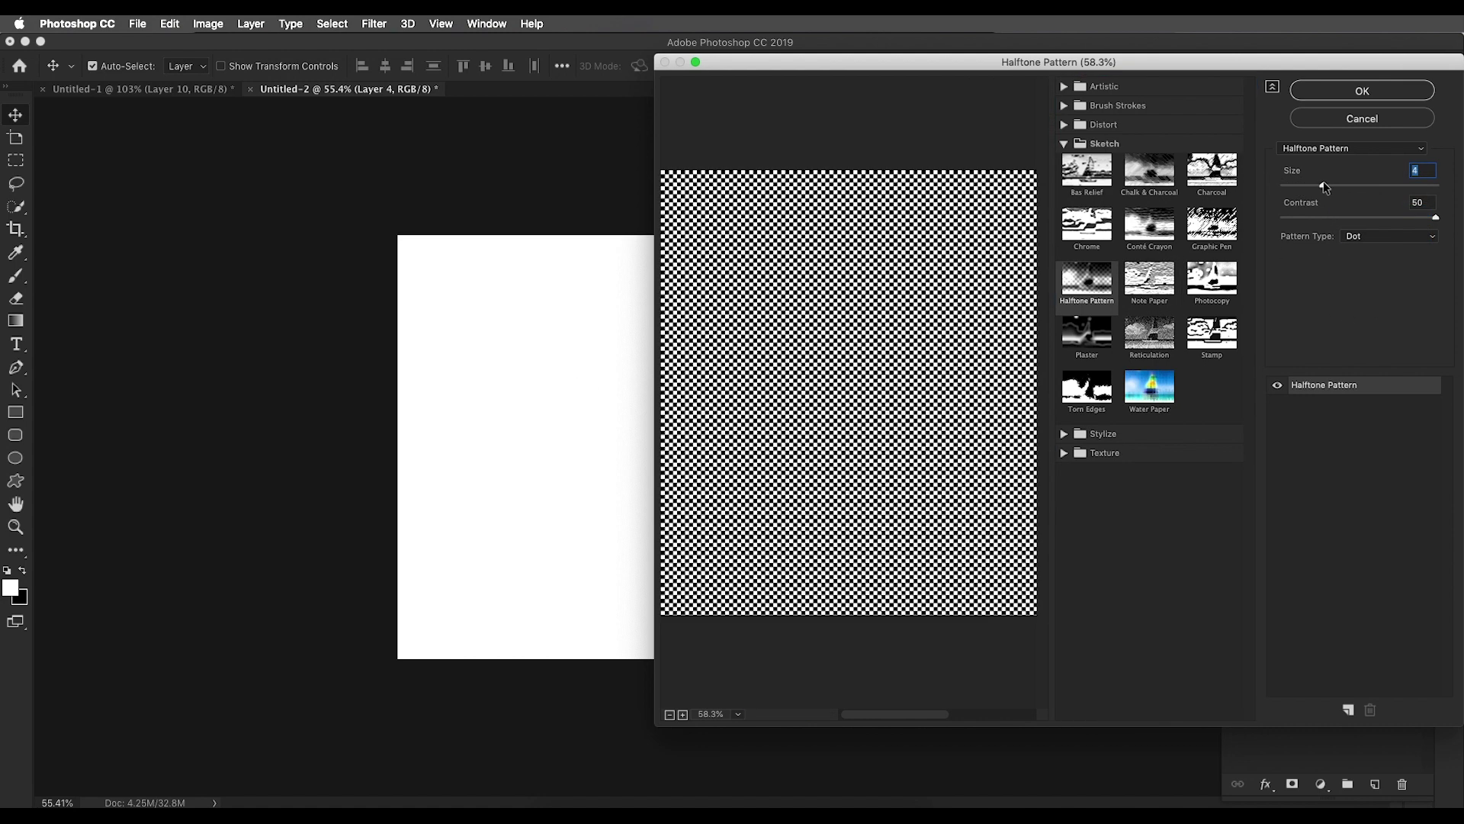
{"action": "scroll", "coordinate": [1006, 372], "scroll_direction": "down", "scroll_amount": 4}
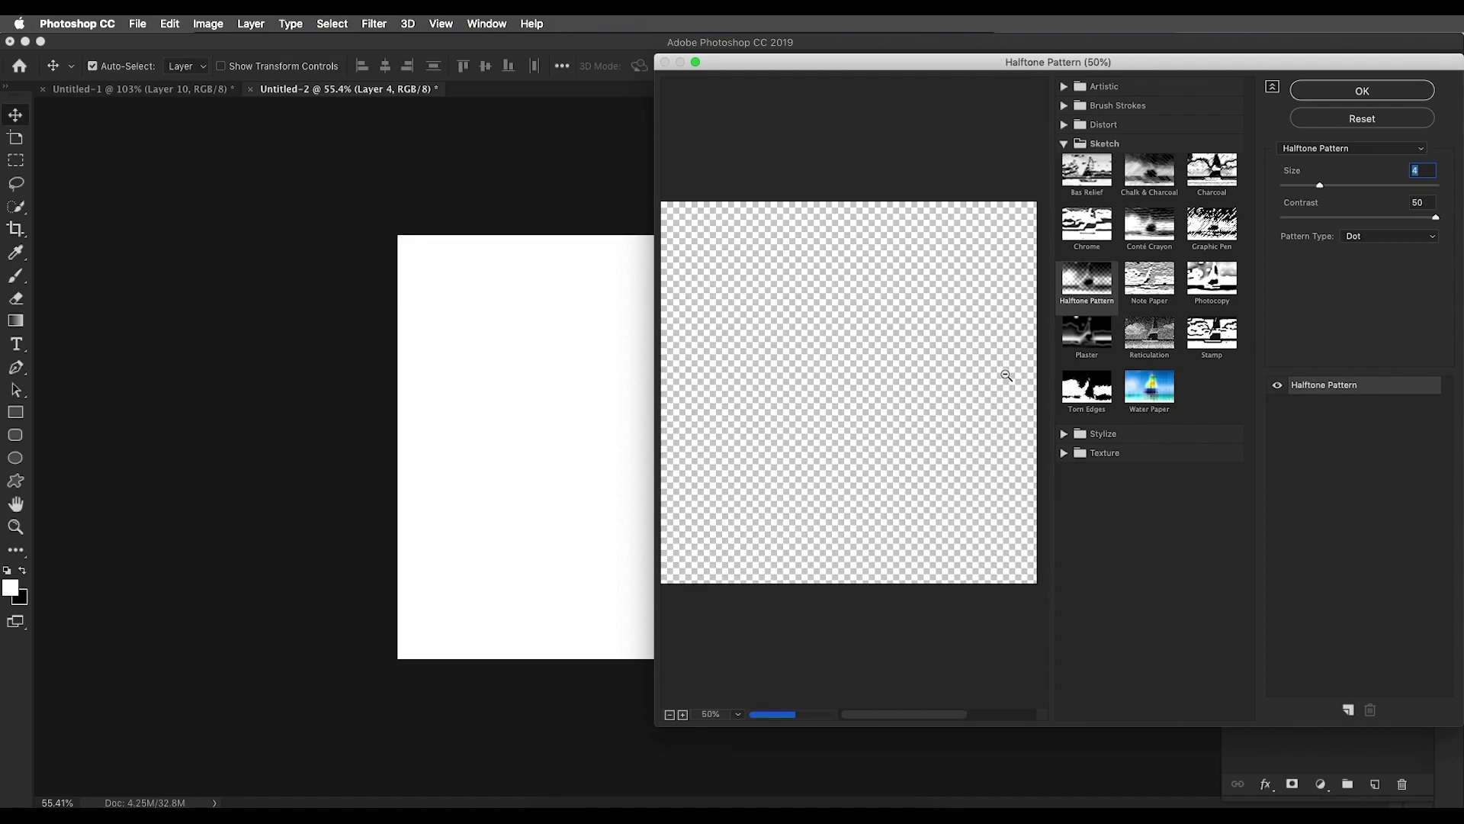
{"action": "left_click", "coordinate": [1375, 99]}
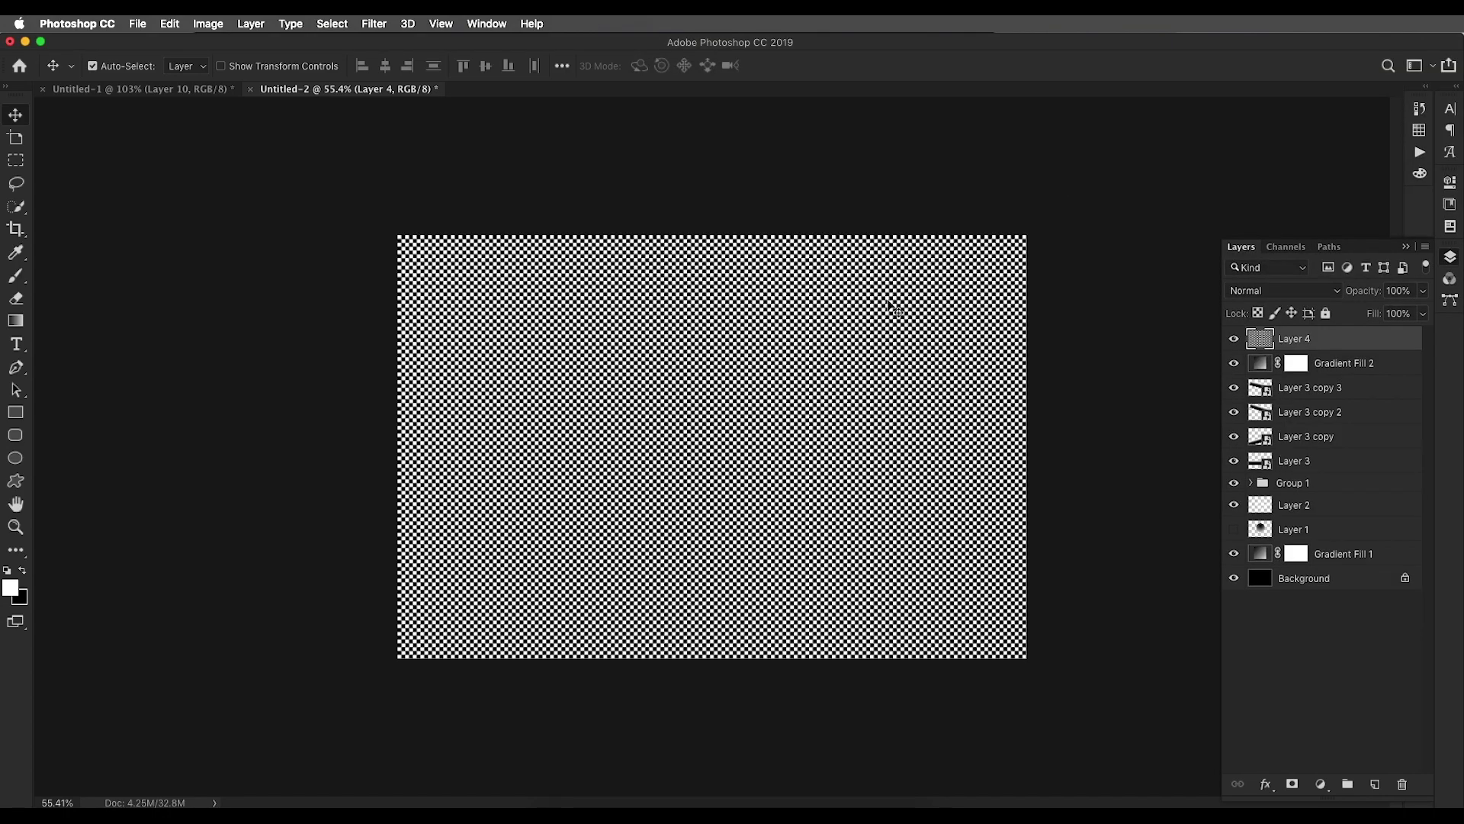
Set the halftone layer's blend mode to Color Dodge
{"action": "scroll", "coordinate": [821, 359], "scroll_direction": "up", "scroll_amount": 4}
{"action": "scroll", "coordinate": [822, 359], "scroll_direction": "down", "scroll_amount": 6}
{"action": "scroll", "coordinate": [821, 359], "scroll_direction": "up", "scroll_amount": 6}
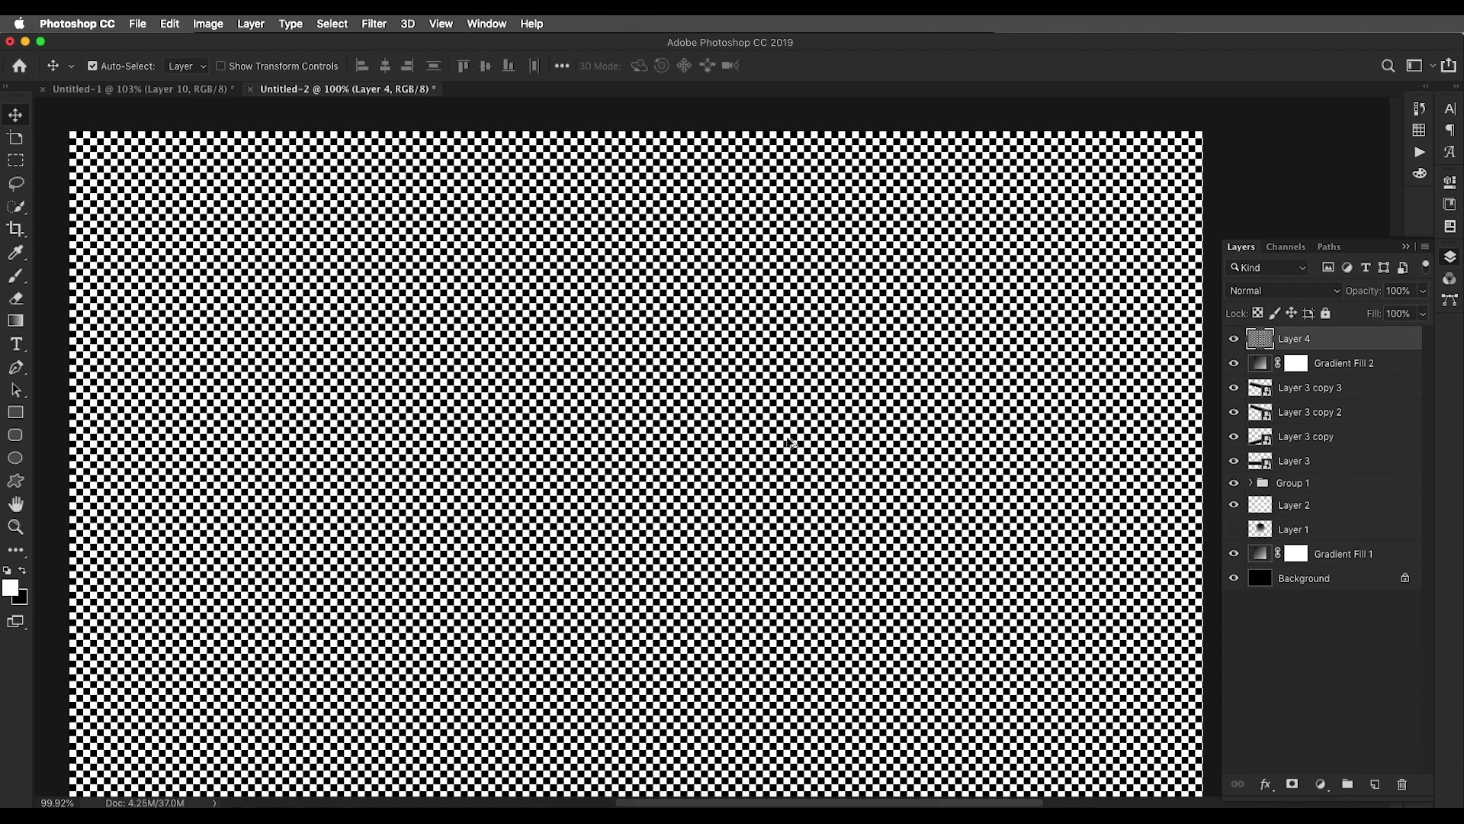
{"action": "scroll", "coordinate": [797, 439], "scroll_direction": "down", "scroll_amount": 5}
{"action": "scroll", "coordinate": [526, 526], "scroll_direction": "up", "scroll_amount": 5}
{"action": "scroll", "coordinate": [751, 495], "scroll_direction": "down", "scroll_amount": 3}
{"action": "scroll", "coordinate": [751, 494], "scroll_direction": "up", "scroll_amount": 5}
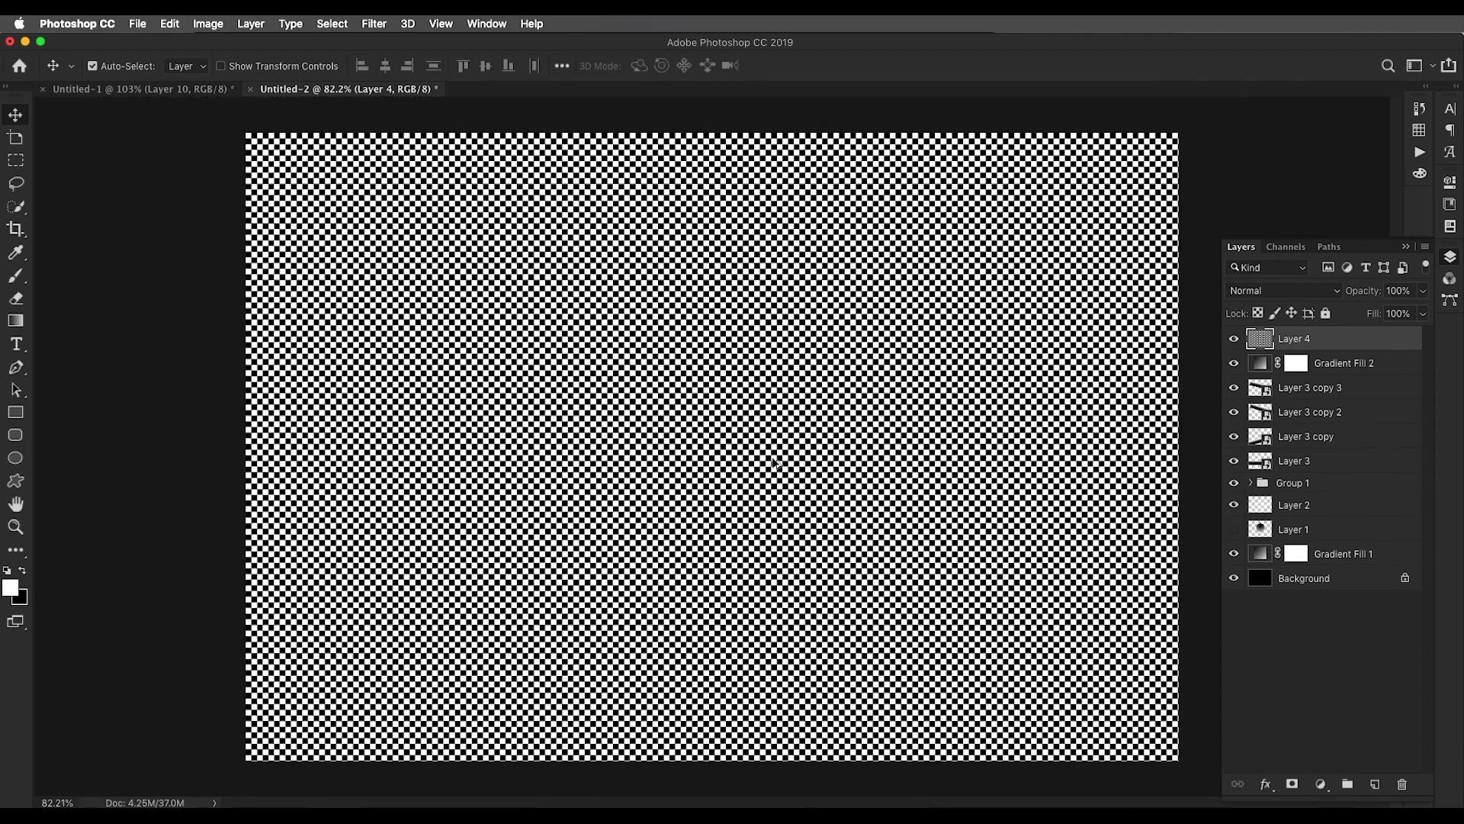
{"action": "left_click", "coordinate": [1295, 296]}
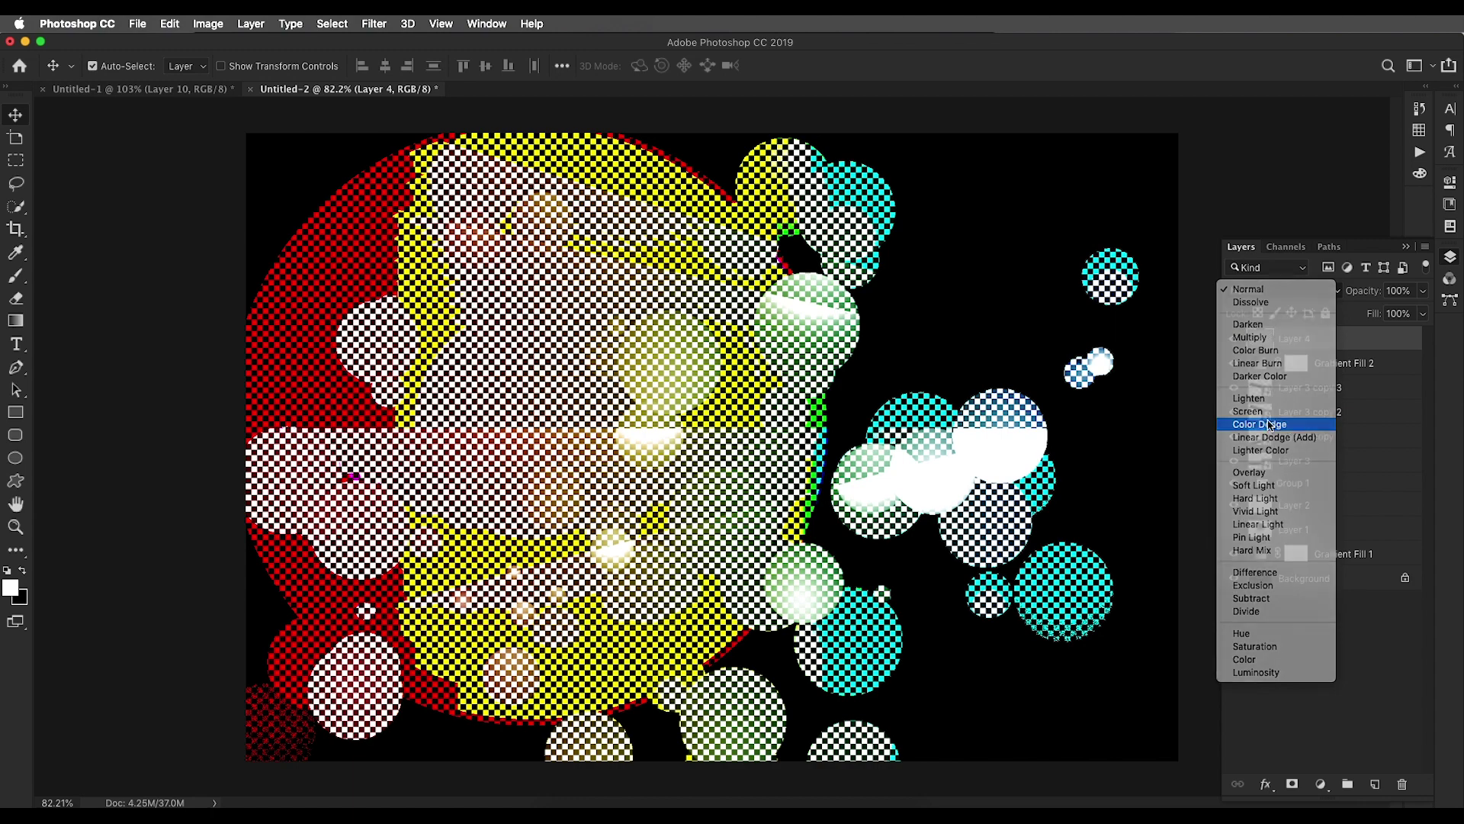
{"action": "left_click", "coordinate": [1269, 425]}
{"action": "scroll", "coordinate": [893, 403], "scroll_direction": "down", "scroll_amount": 3}
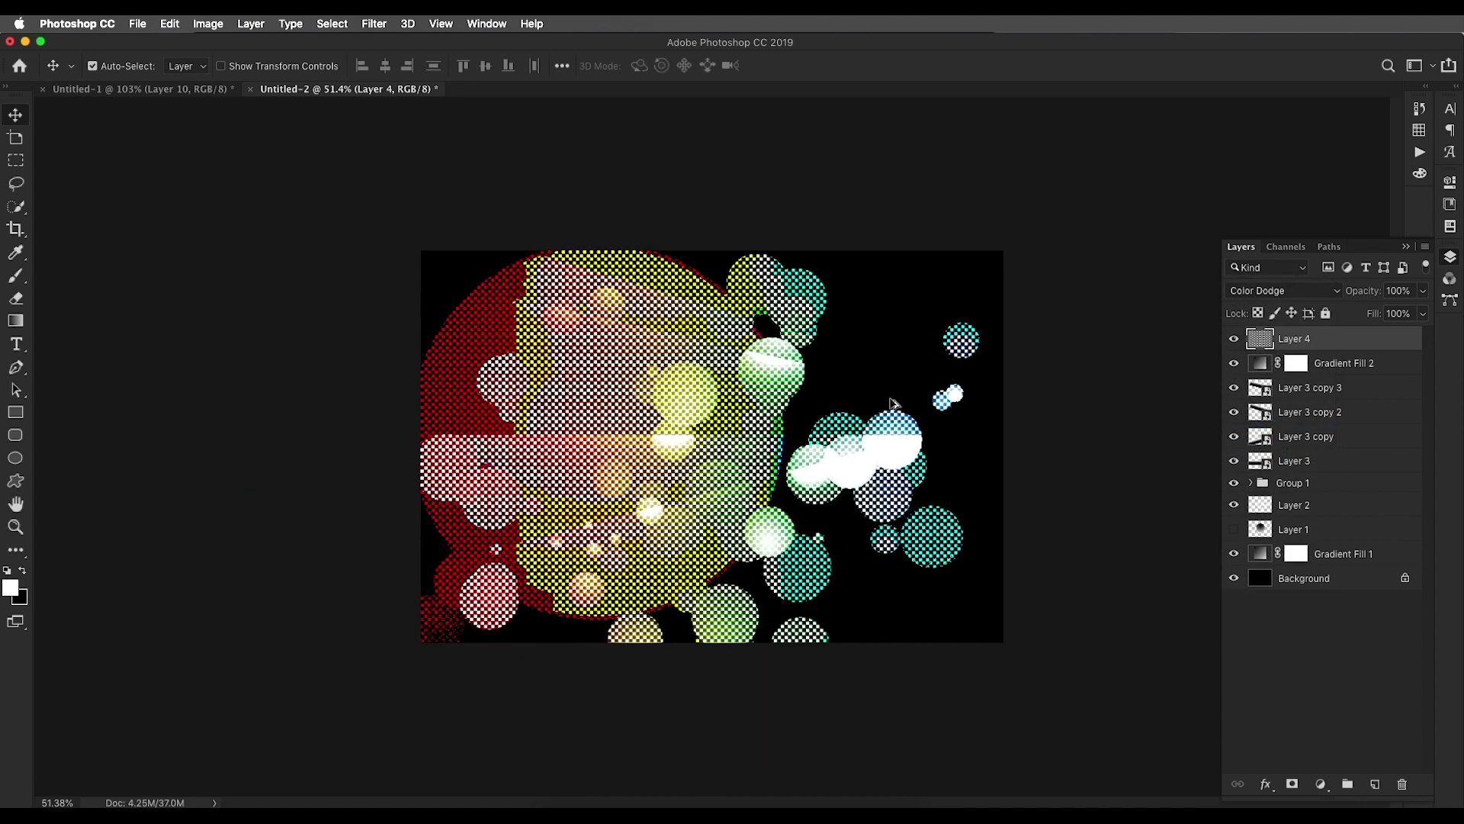
{"action": "scroll", "coordinate": [894, 403], "scroll_direction": "up", "scroll_amount": 3}
Soften the halftone layer with a Gaussian Blur of 4.5 pixels radius
{"action": "left_click", "coordinate": [367, 23]}
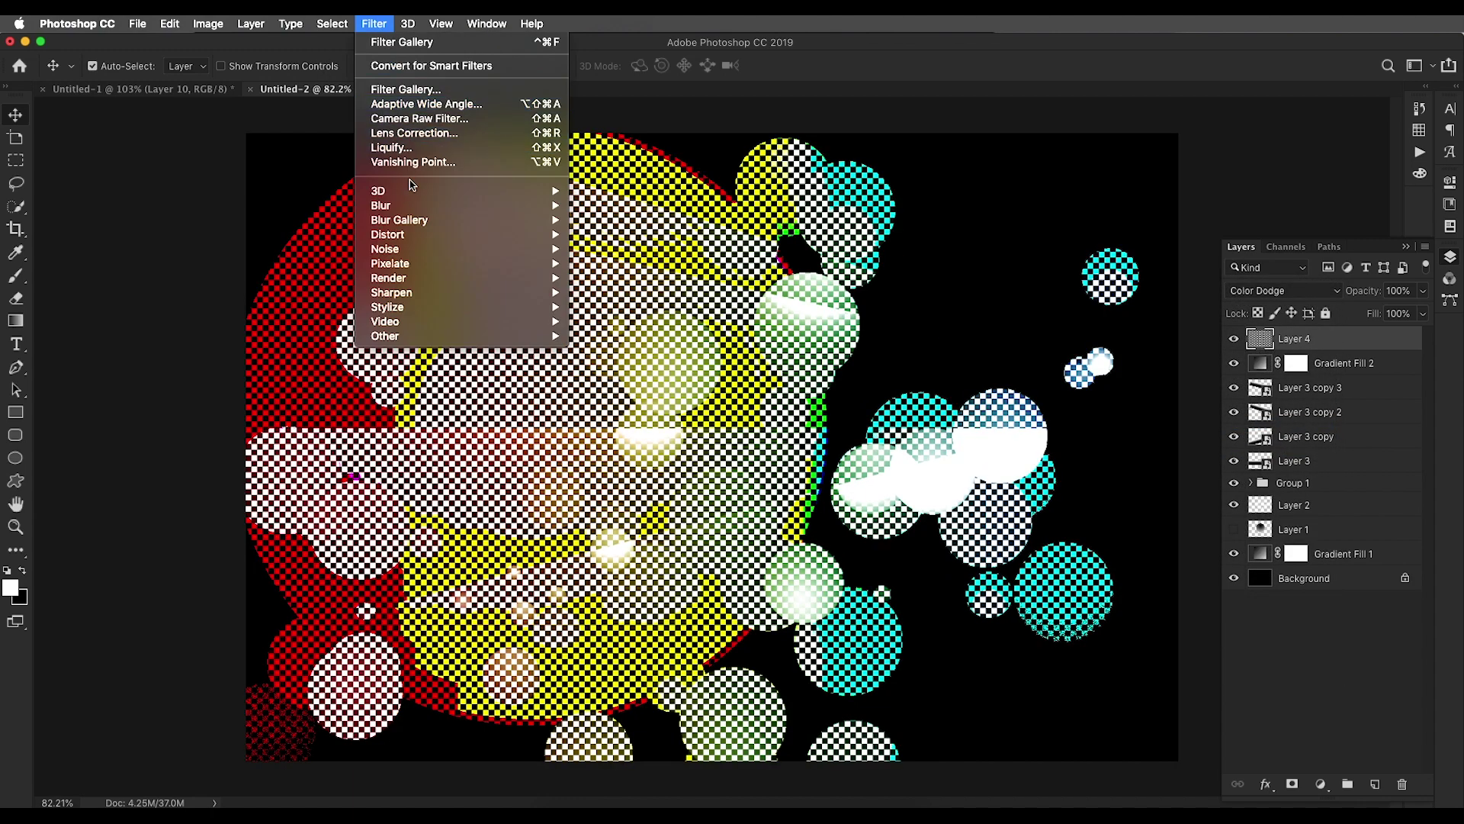
{"action": "mouse_move", "coordinate": [473, 205]}
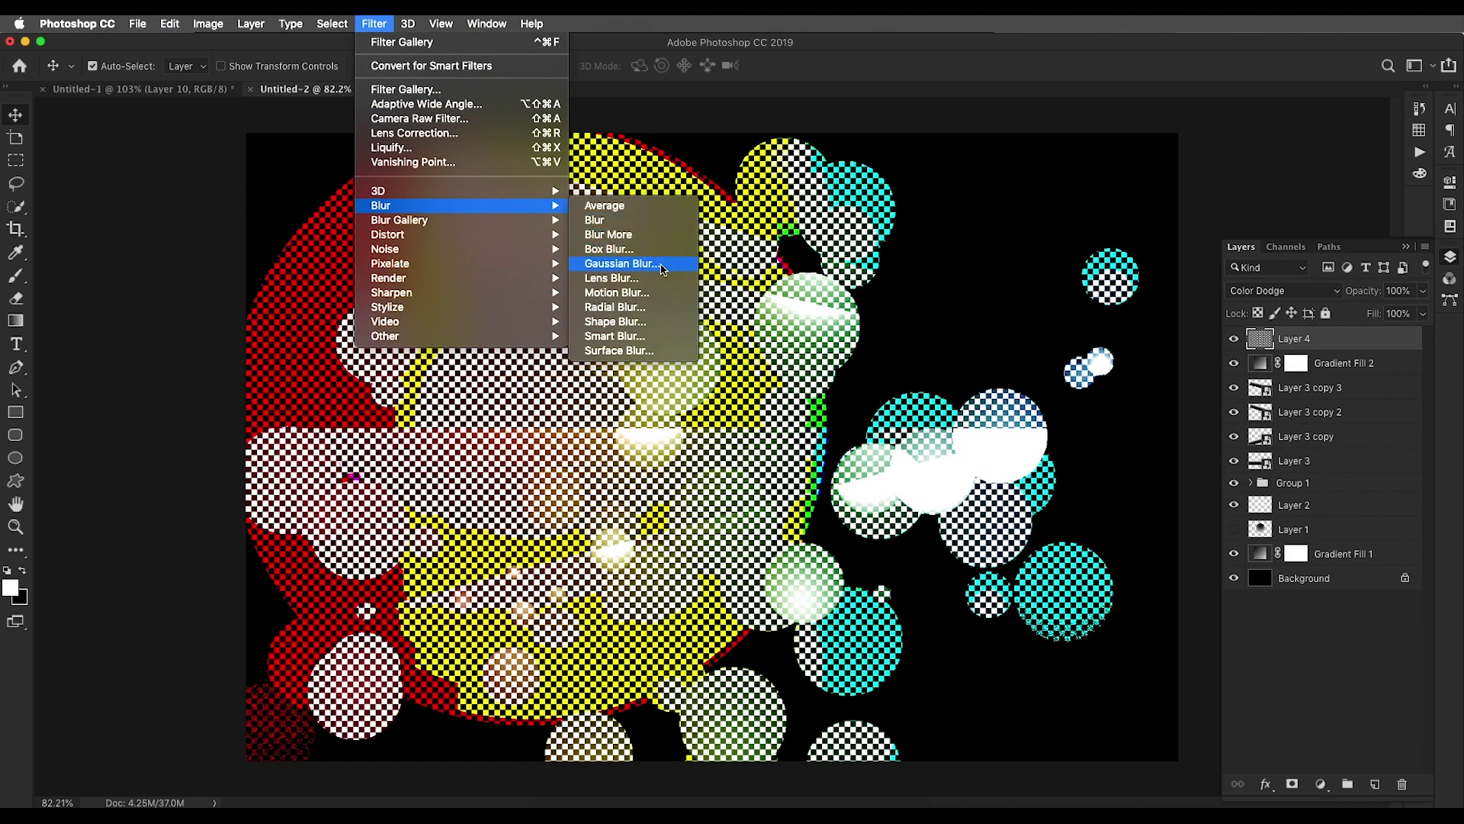
{"action": "left_click", "coordinate": [663, 269]}
{"action": "left_click_drag", "start_coordinate": [741, 290], "coordinate": [766, 289]}
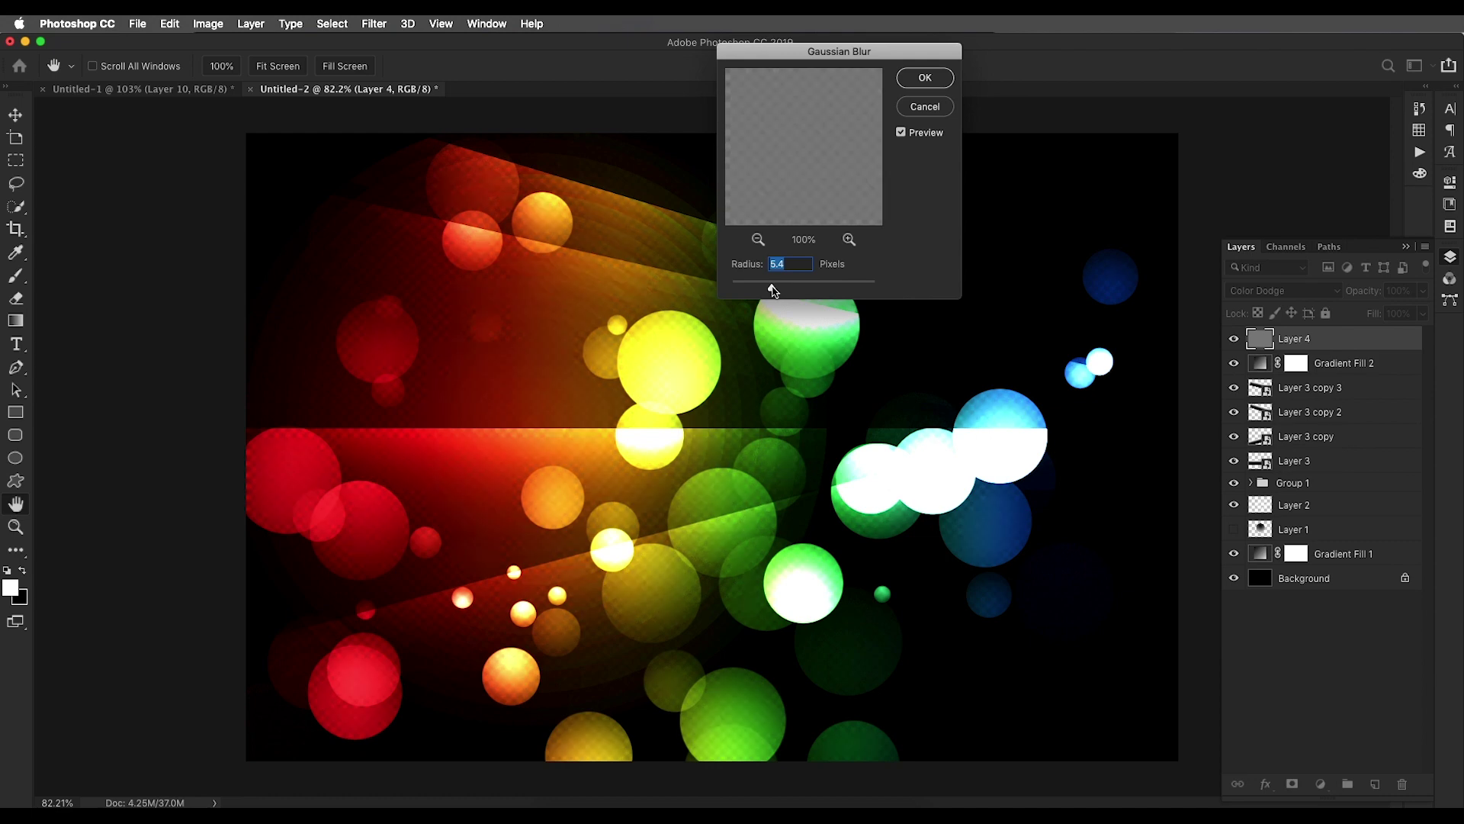
{"action": "left_click_drag", "start_coordinate": [766, 288], "coordinate": [766, 289]}
{"action": "scroll", "coordinate": [592, 372], "scroll_direction": "up", "scroll_amount": 5}
{"action": "scroll", "coordinate": [624, 377], "scroll_direction": "down", "scroll_amount": 3}
{"action": "scroll", "coordinate": [568, 418], "scroll_direction": "up", "scroll_amount": 5}
{"action": "scroll", "coordinate": [569, 418], "scroll_direction": "down", "scroll_amount": 5}
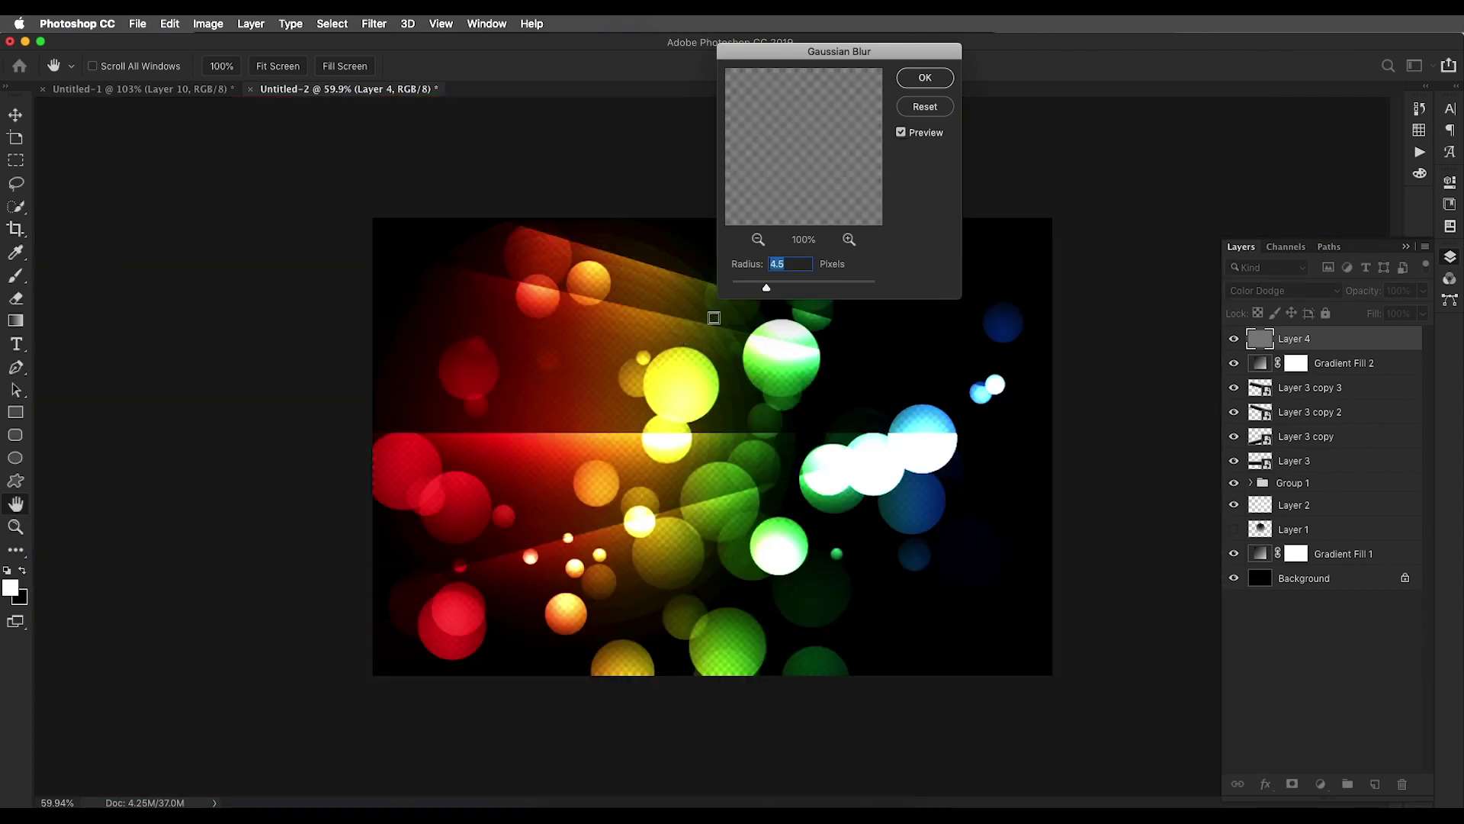
{"action": "left_click", "coordinate": [925, 77]}
{"action": "scroll", "coordinate": [730, 432], "scroll_direction": "up", "scroll_amount": 3}
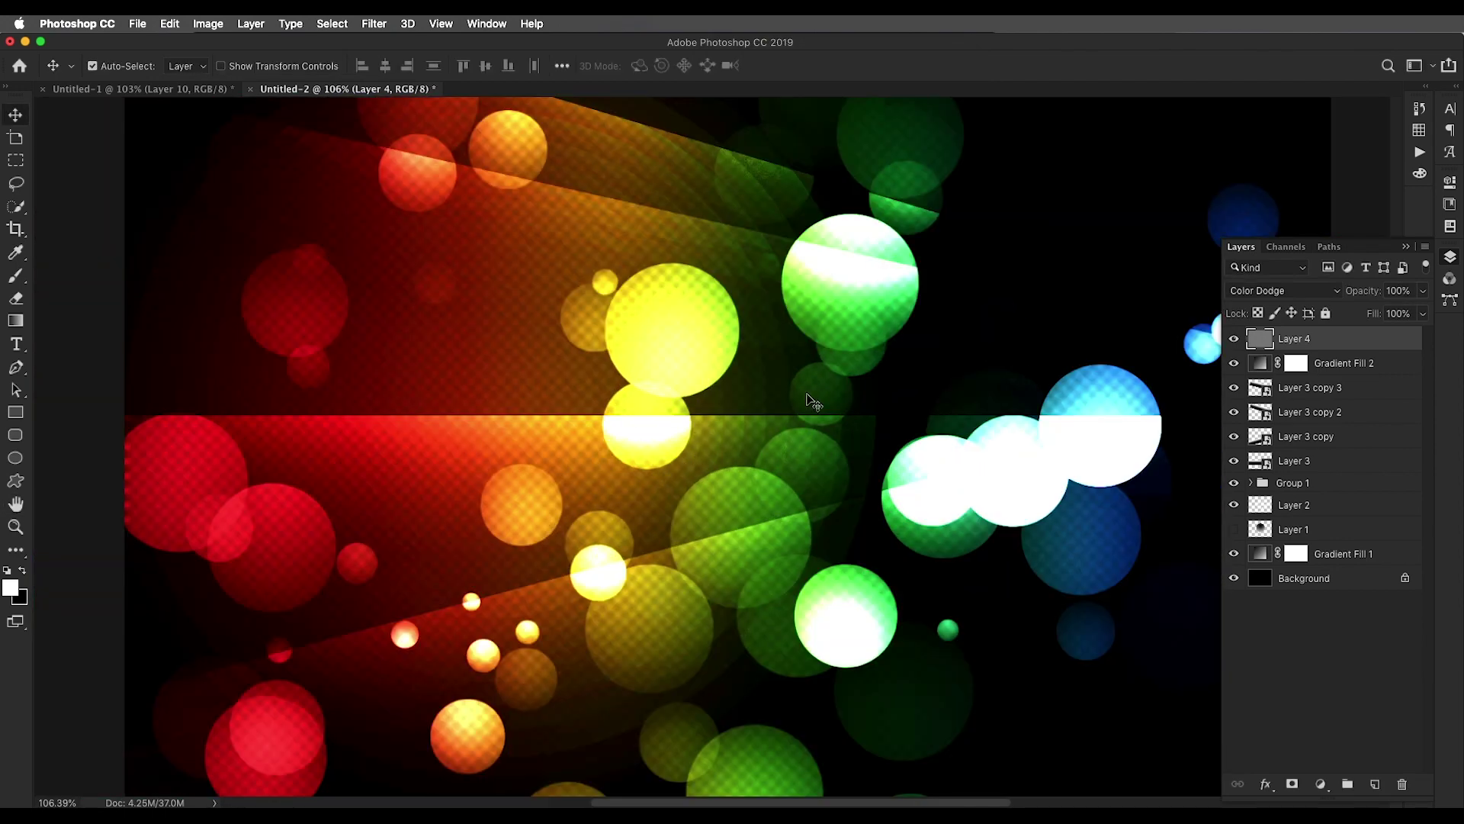
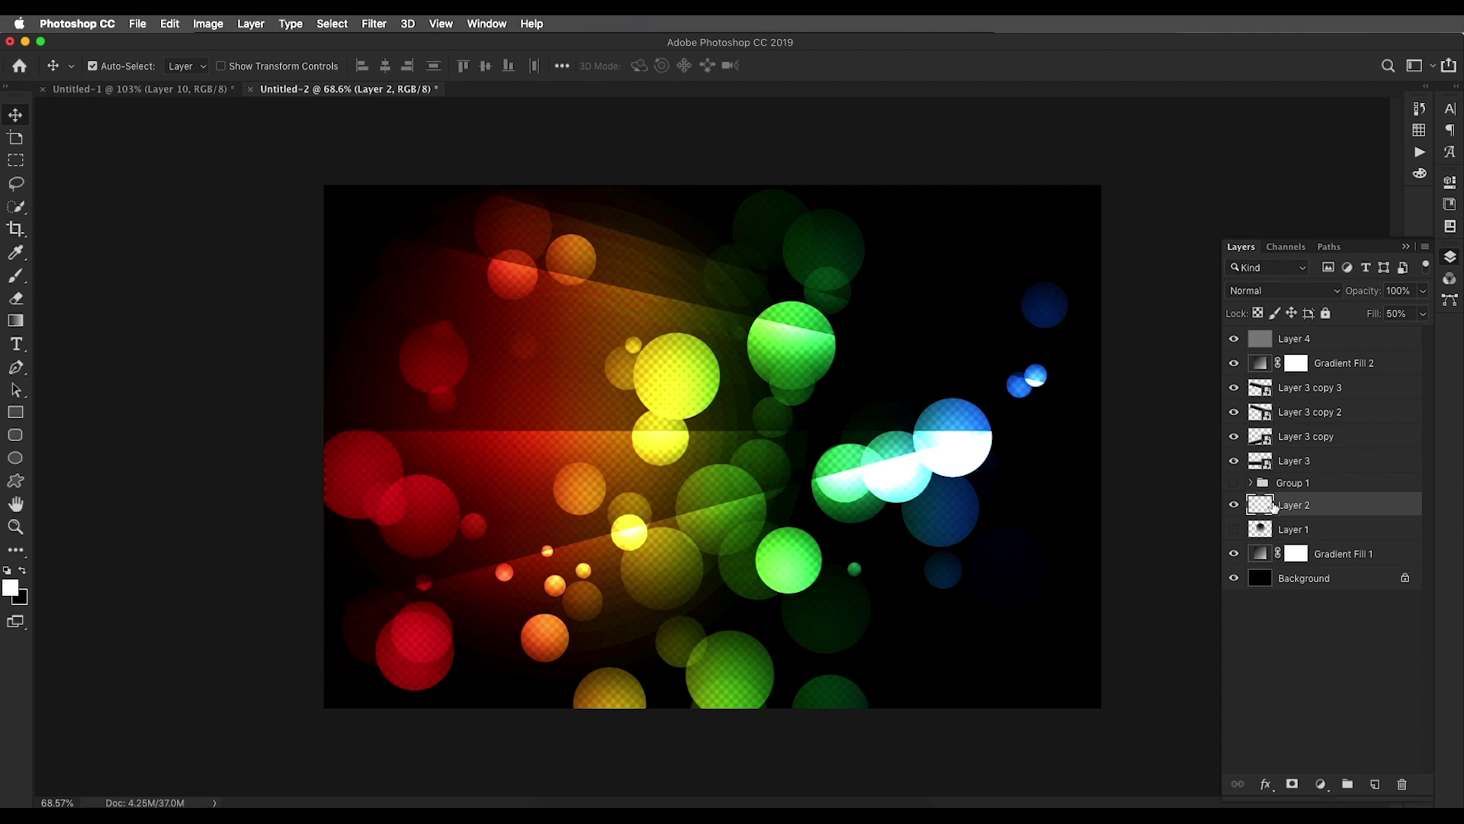
Fine-tune Layer 2's fill, and show Group 1 with its fill at 49%
{"action": "left_click", "coordinate": [1423, 313]}
{"action": "mouse_move", "coordinate": [1388, 334]}
{"action": "left_mouse_down"}
{"action": "mouse_move", "coordinate": [1367, 336]}
{"action": "mouse_move", "coordinate": [1387, 336]}
{"action": "left_mouse_up"}
{"action": "left_click", "coordinate": [1234, 484]}
{"action": "left_click", "coordinate": [1295, 489]}
{"action": "left_click", "coordinate": [1423, 313]}
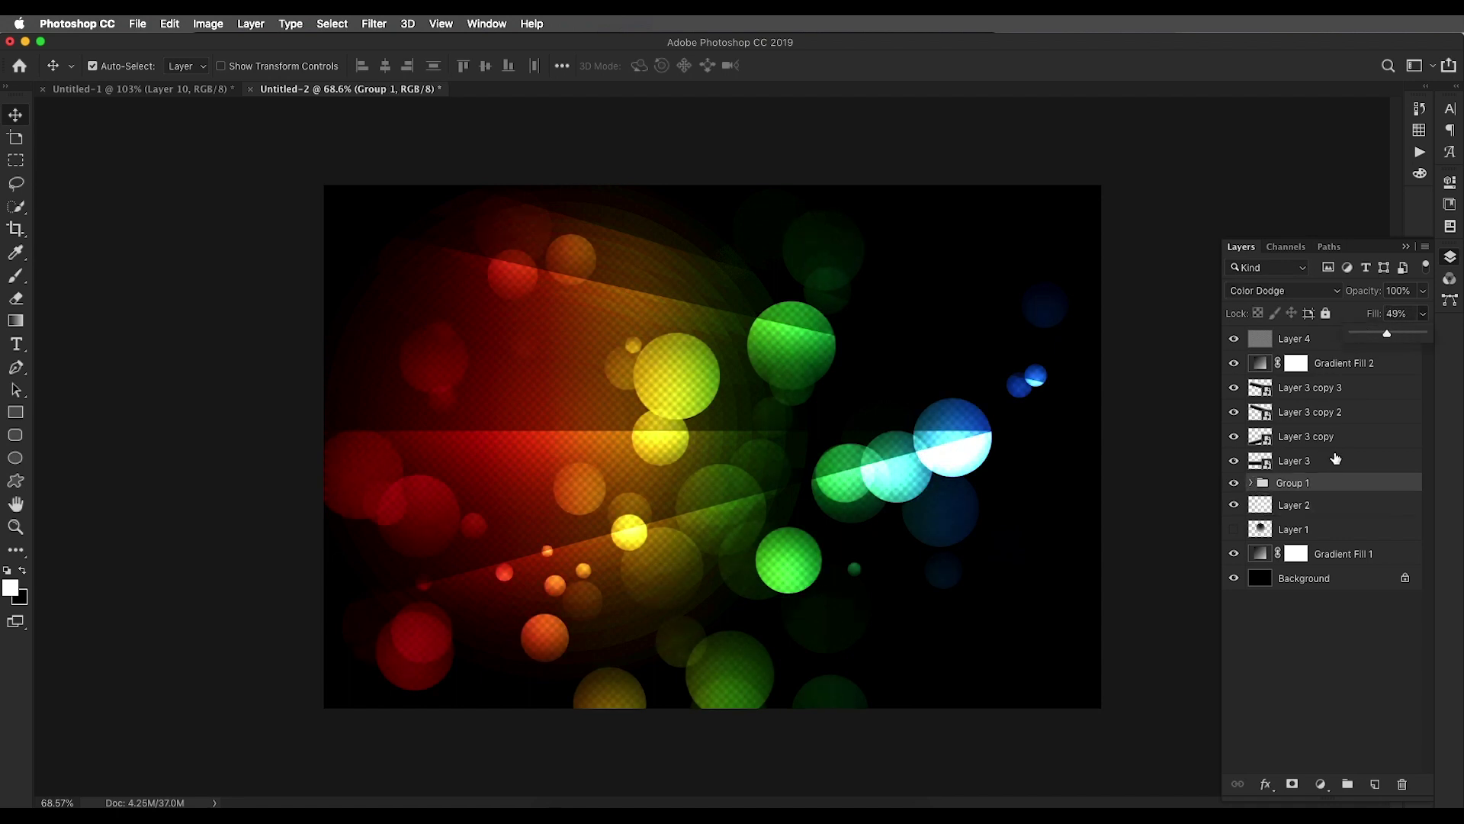
Set the fill of Layer 3 and its three copies to 61% together
{"action": "left_click", "coordinate": [1335, 457]}
{"action": "left_click", "coordinate": [1339, 458]}
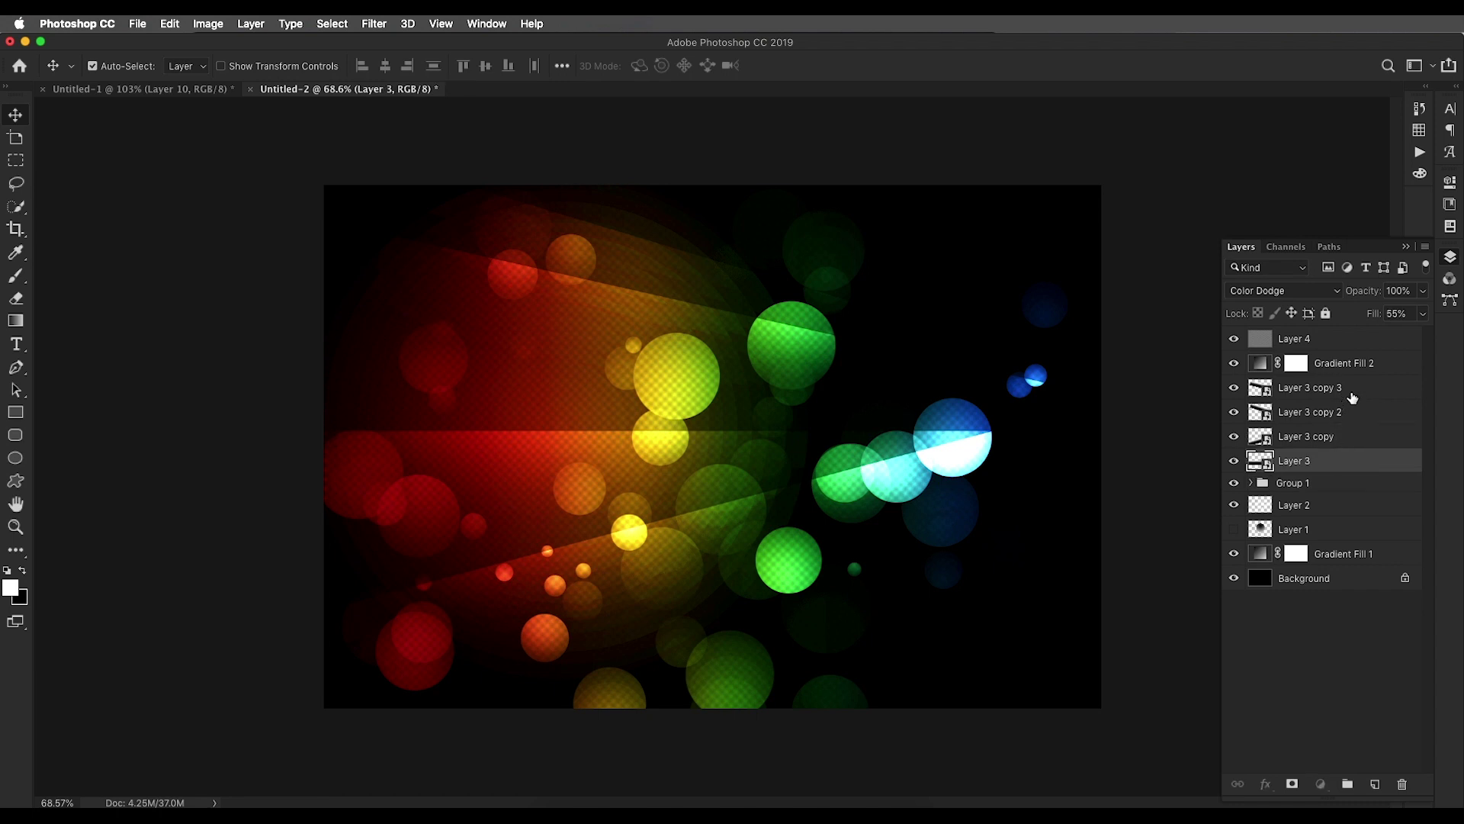
{"action": "left_click", "coordinate": [1351, 400], "text": "shift"}
{"action": "left_click", "coordinate": [1423, 312]}
{"action": "left_click_drag", "start_coordinate": [1393, 337], "coordinate": [1395, 336]}
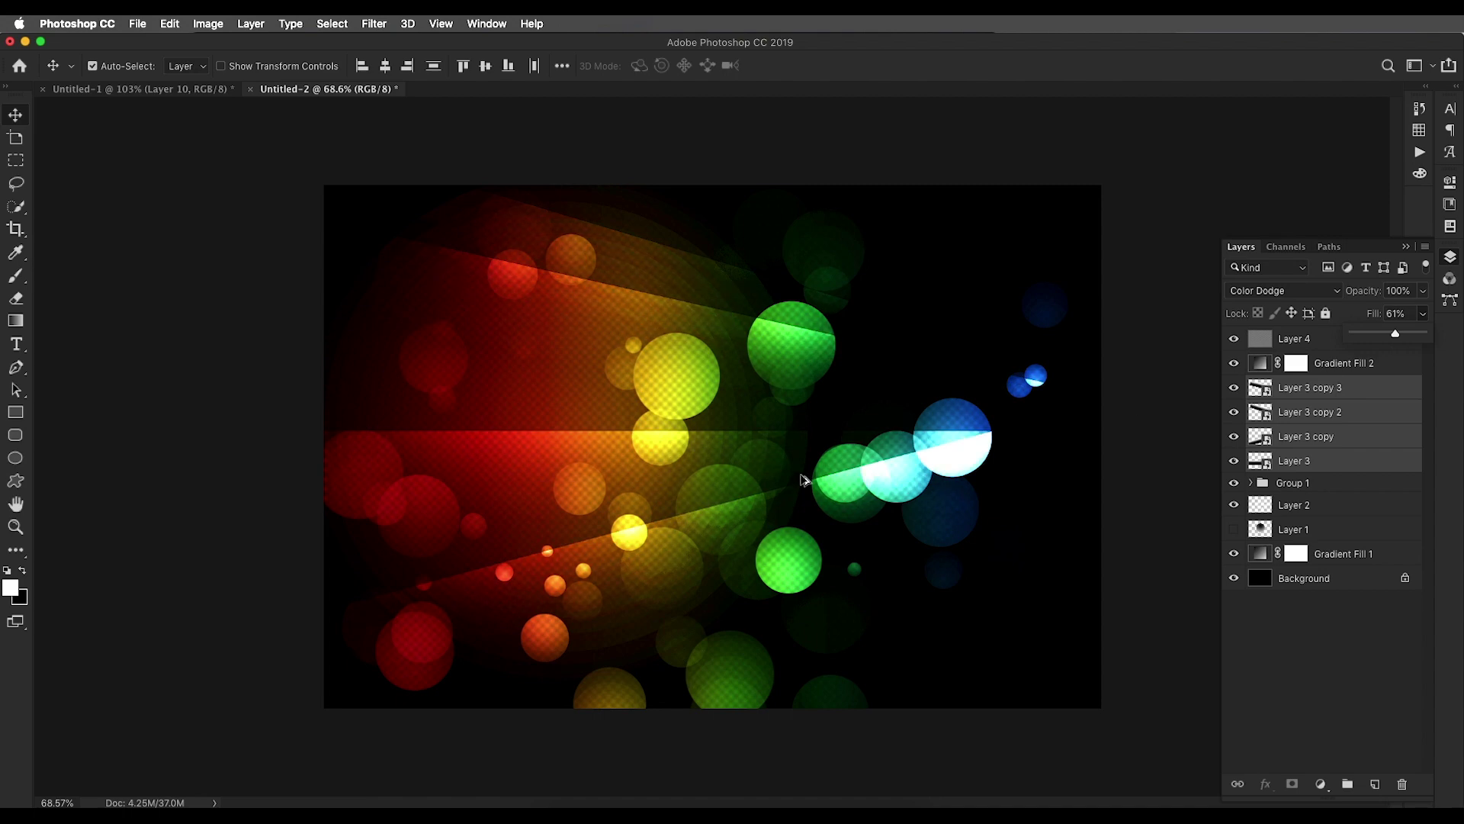
Stamp all visible layers into a new merged layer above Layer 4 and toggle its visibility to check it
{"action": "scroll", "coordinate": [778, 453], "scroll_direction": "down", "scroll_amount": 5}
{"action": "scroll", "coordinate": [778, 453], "scroll_direction": "up", "scroll_amount": 8}
{"action": "left_click", "coordinate": [1344, 347]}
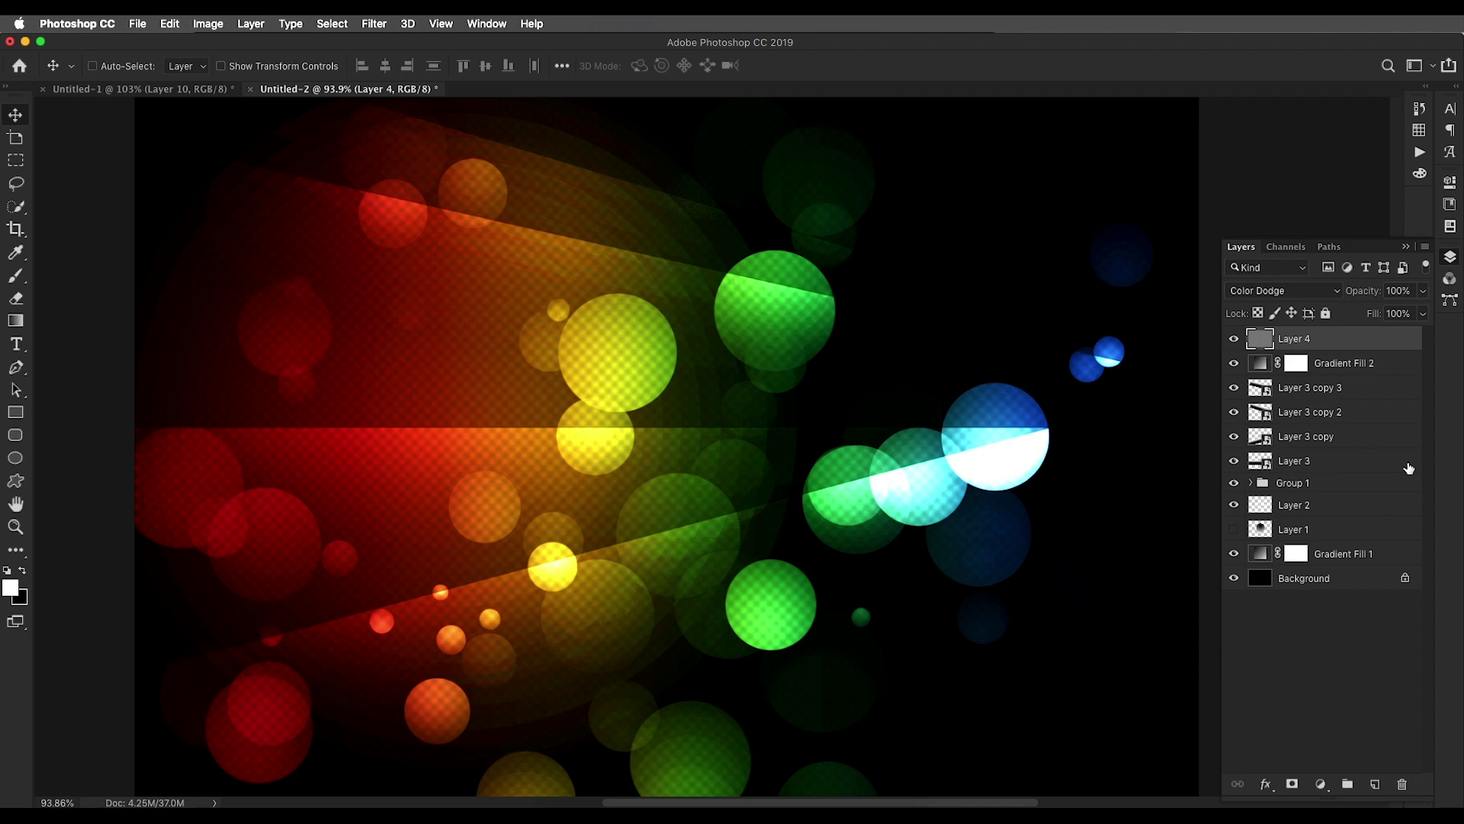
{"action": "key", "text": "super+alt+shift+e"}
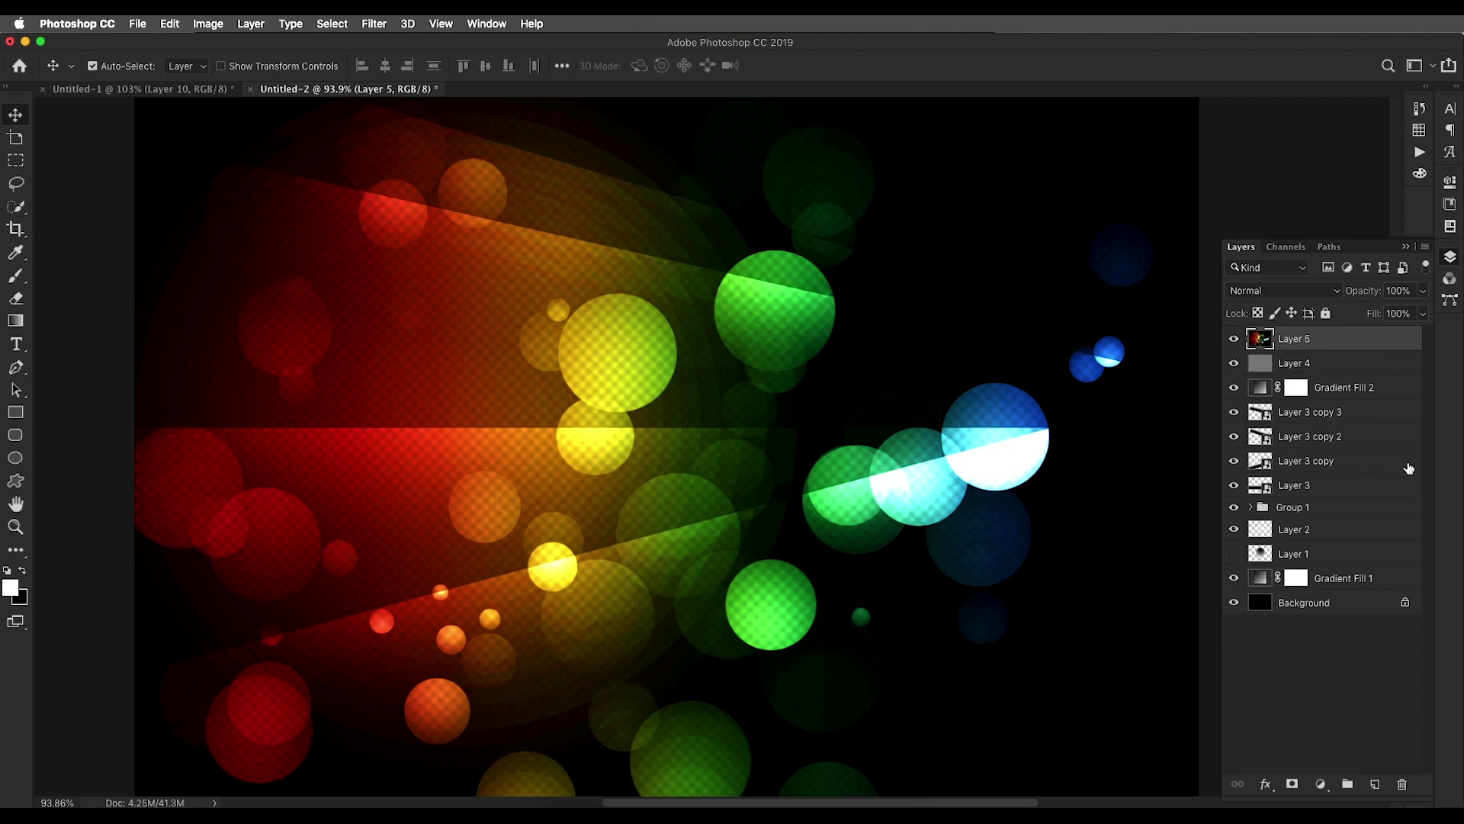
{"action": "left_click", "coordinate": [1234, 338]}
{"action": "left_click", "coordinate": [1234, 339]}
Duplicate the merged Layer 5 and set the copy's blend mode to Screen
{"action": "left_click_drag", "start_coordinate": [1396, 347], "coordinate": [1375, 784]}
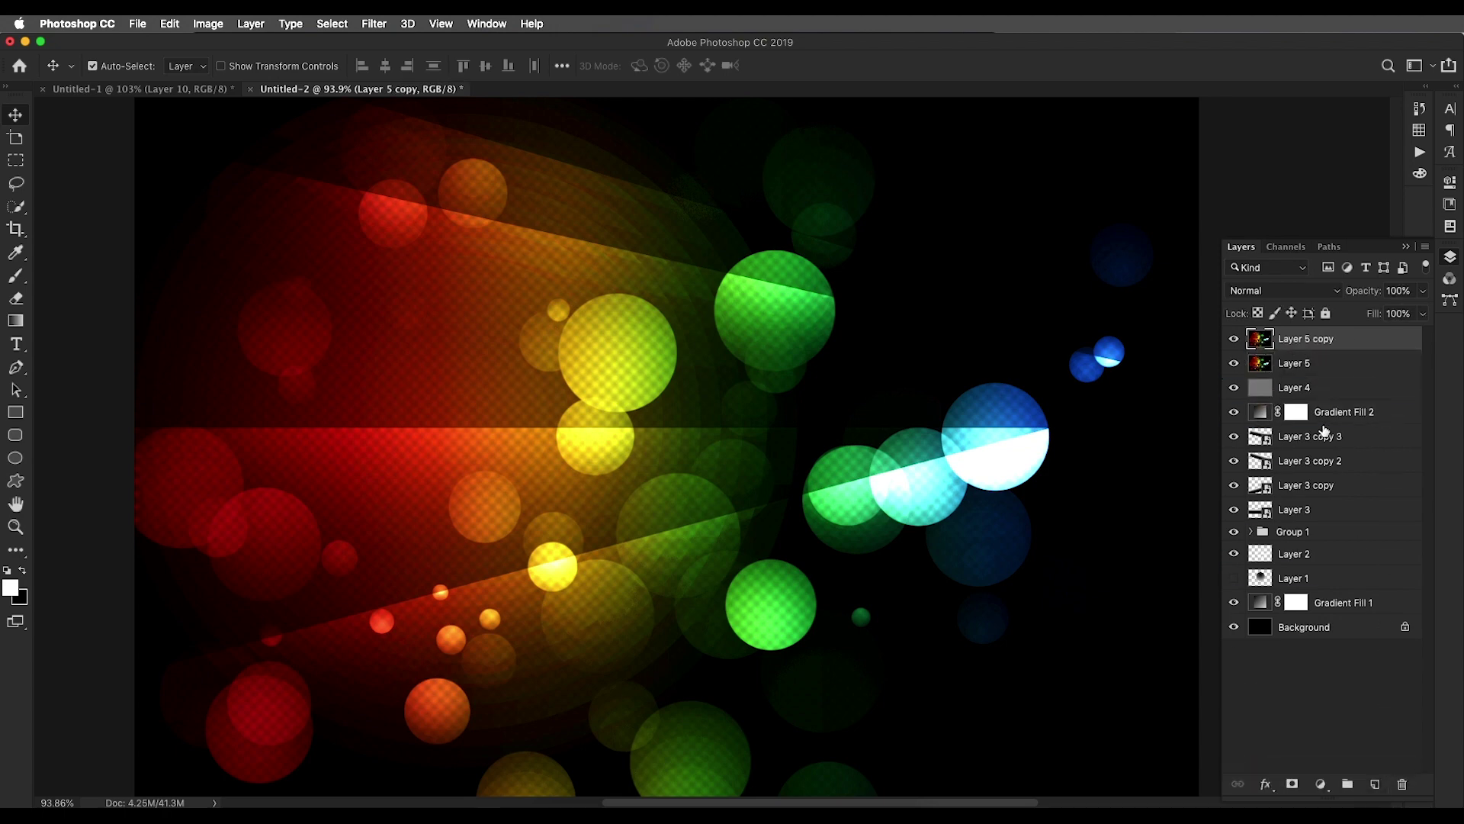
{"action": "left_click", "coordinate": [1303, 290]}
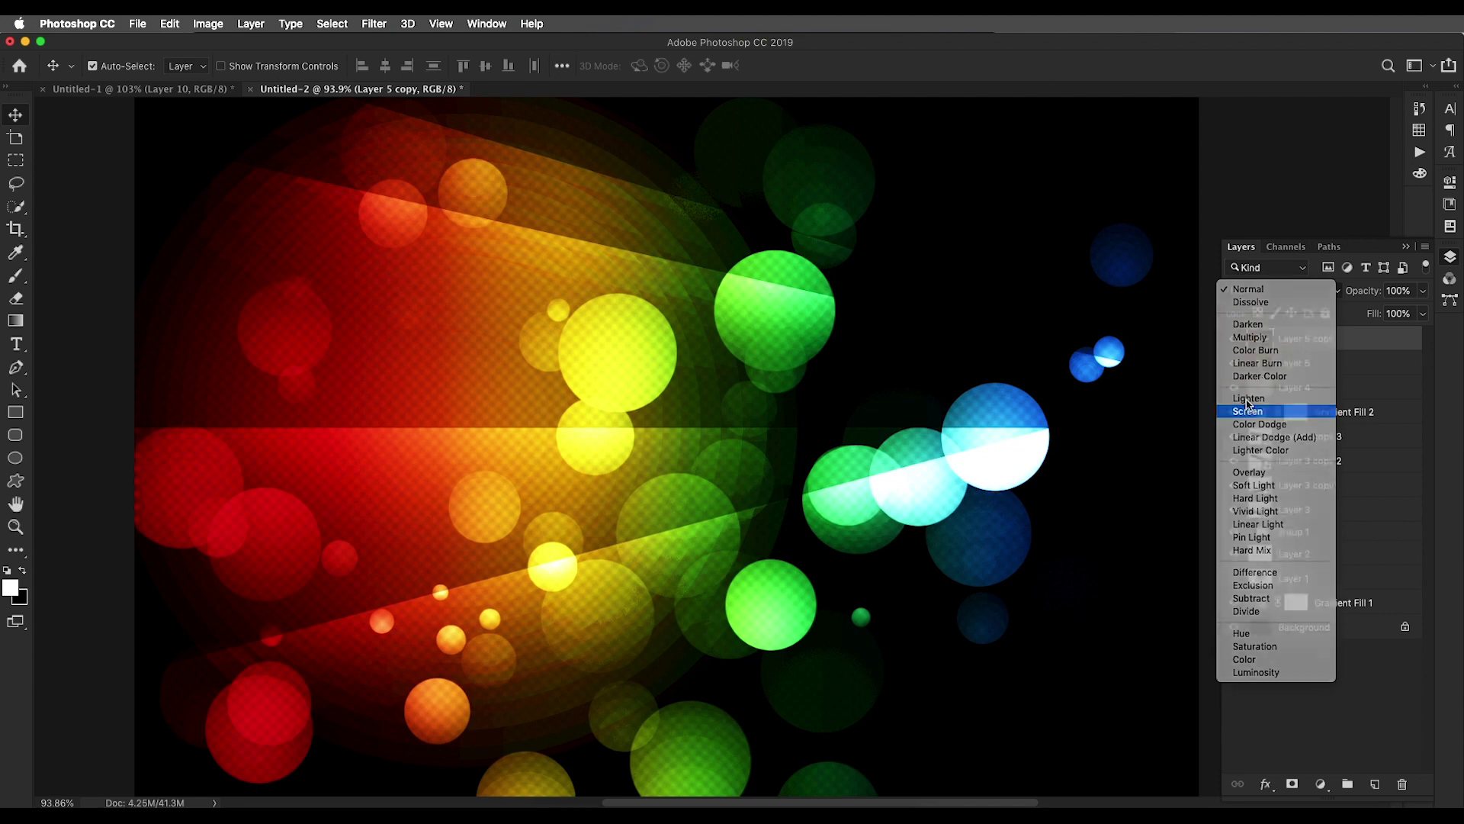
{"action": "left_click", "coordinate": [1247, 409]}
Apply a Gaussian Blur of 3.8 pixels radius to the Layer 5 copy
{"action": "left_click", "coordinate": [375, 23]}
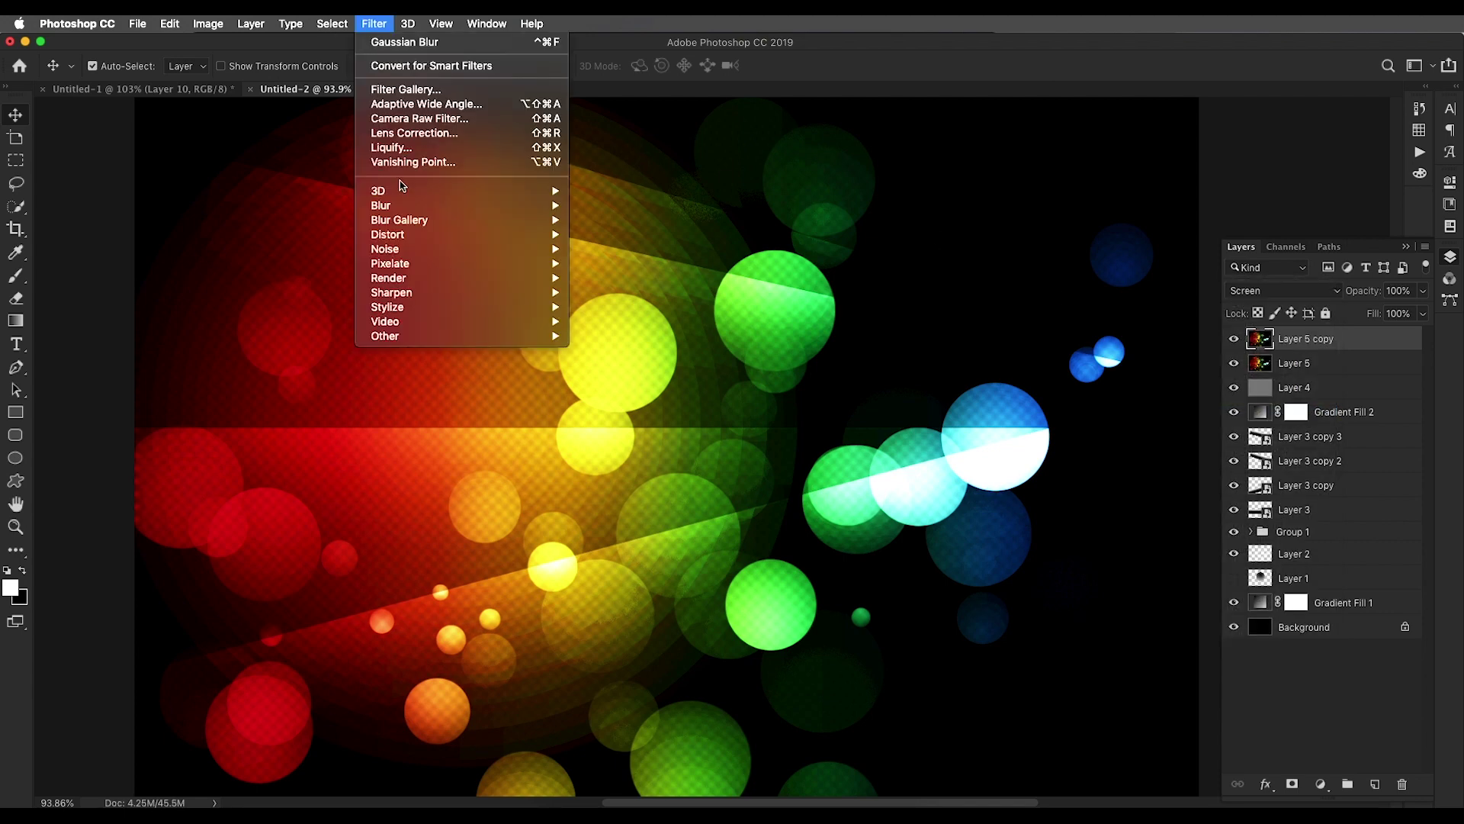
{"action": "mouse_move", "coordinate": [385, 205]}
{"action": "left_click", "coordinate": [609, 259]}
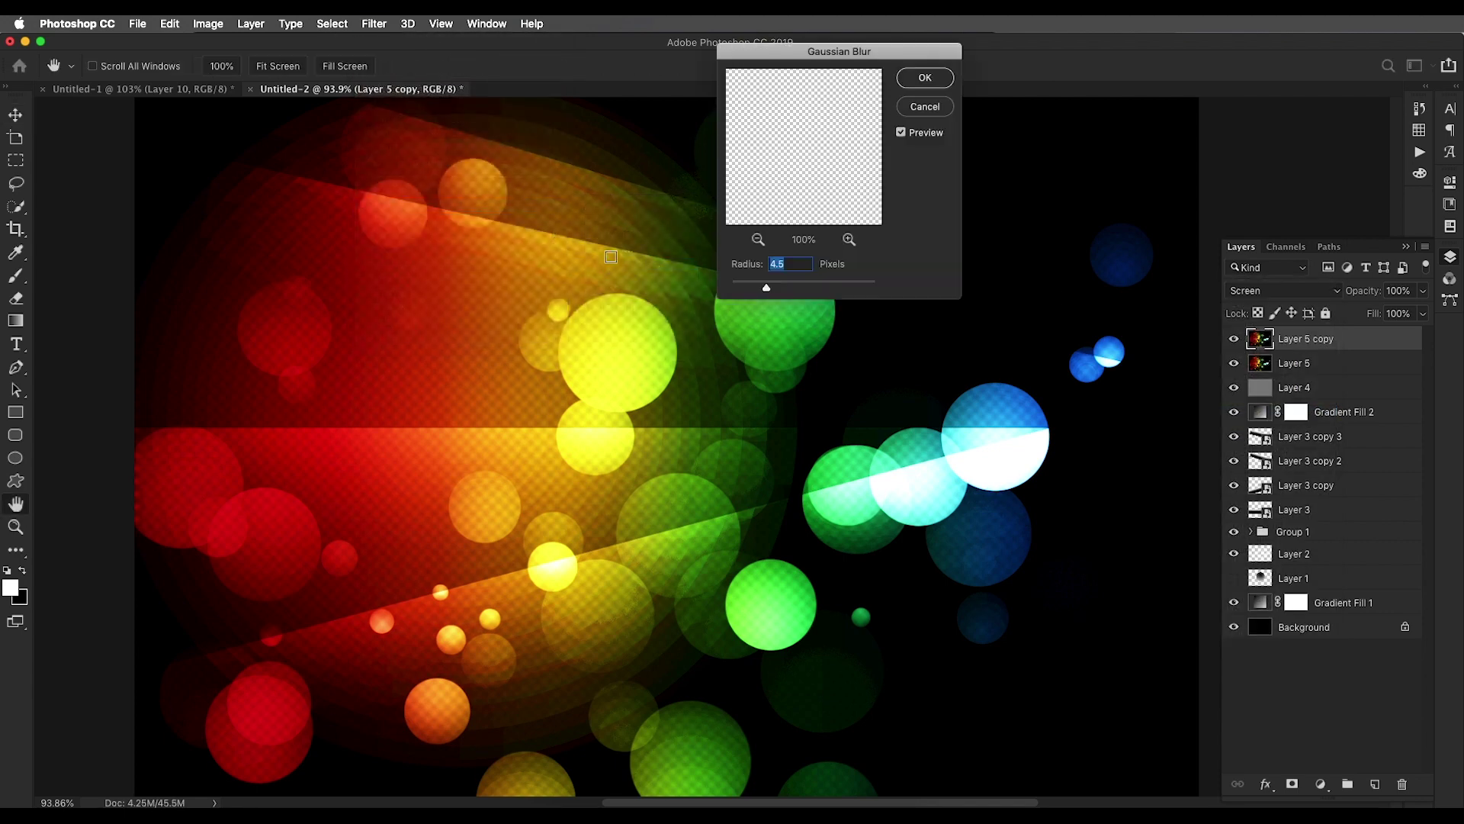
{"action": "mouse_move", "coordinate": [768, 291]}
{"action": "left_mouse_down"}
{"action": "mouse_move", "coordinate": [747, 291]}
{"action": "mouse_move", "coordinate": [762, 290]}
{"action": "left_mouse_up"}
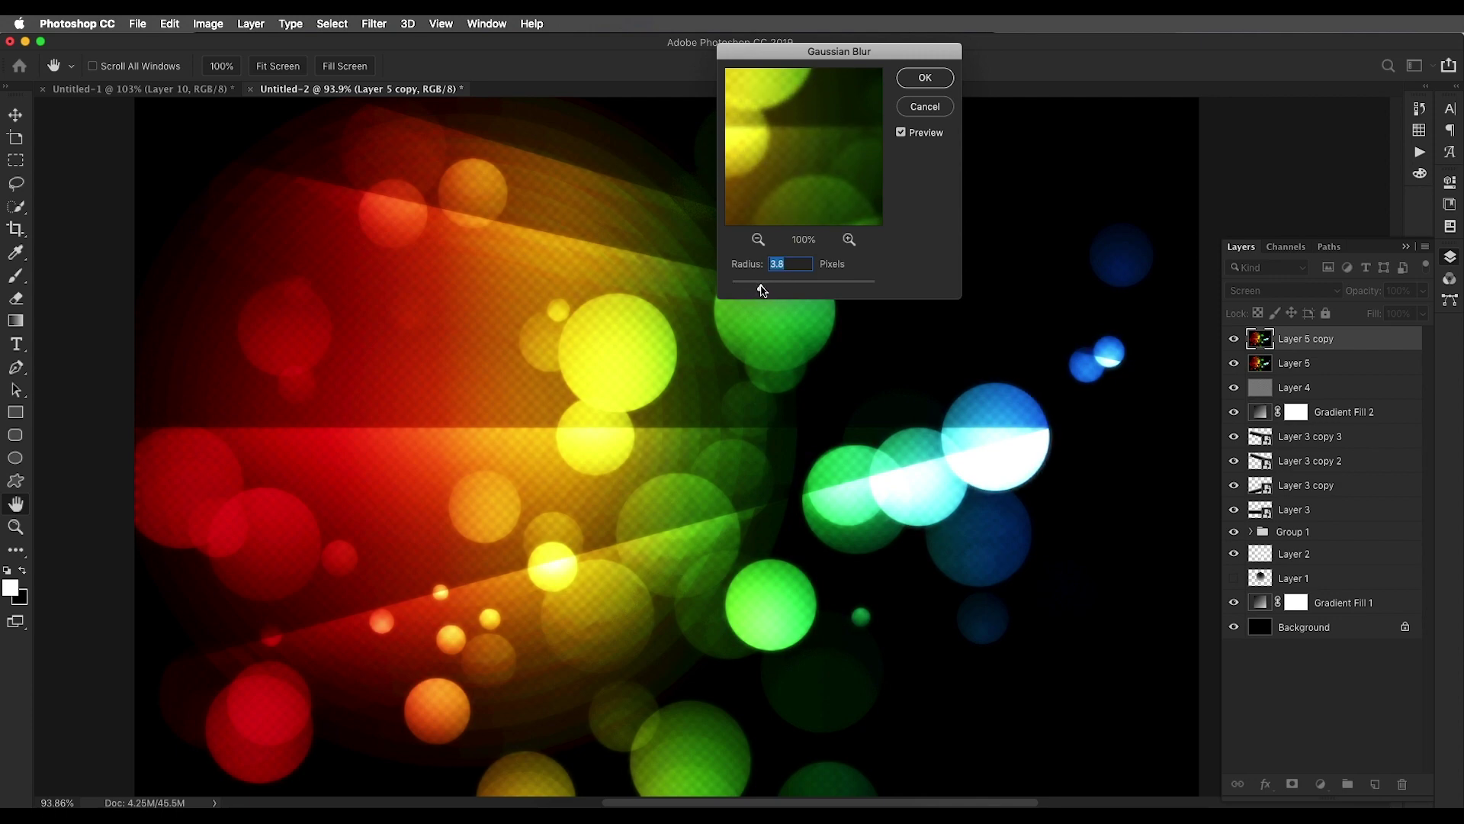
{"action": "left_click", "coordinate": [920, 79]}
Reduce the fill of the blurred Layer 5 copy to 33%
{"action": "left_click", "coordinate": [1423, 313]}
{"action": "left_click_drag", "start_coordinate": [1423, 333], "coordinate": [1376, 336]}
{"action": "scroll", "coordinate": [779, 424], "scroll_direction": "down", "scroll_amount": 5}
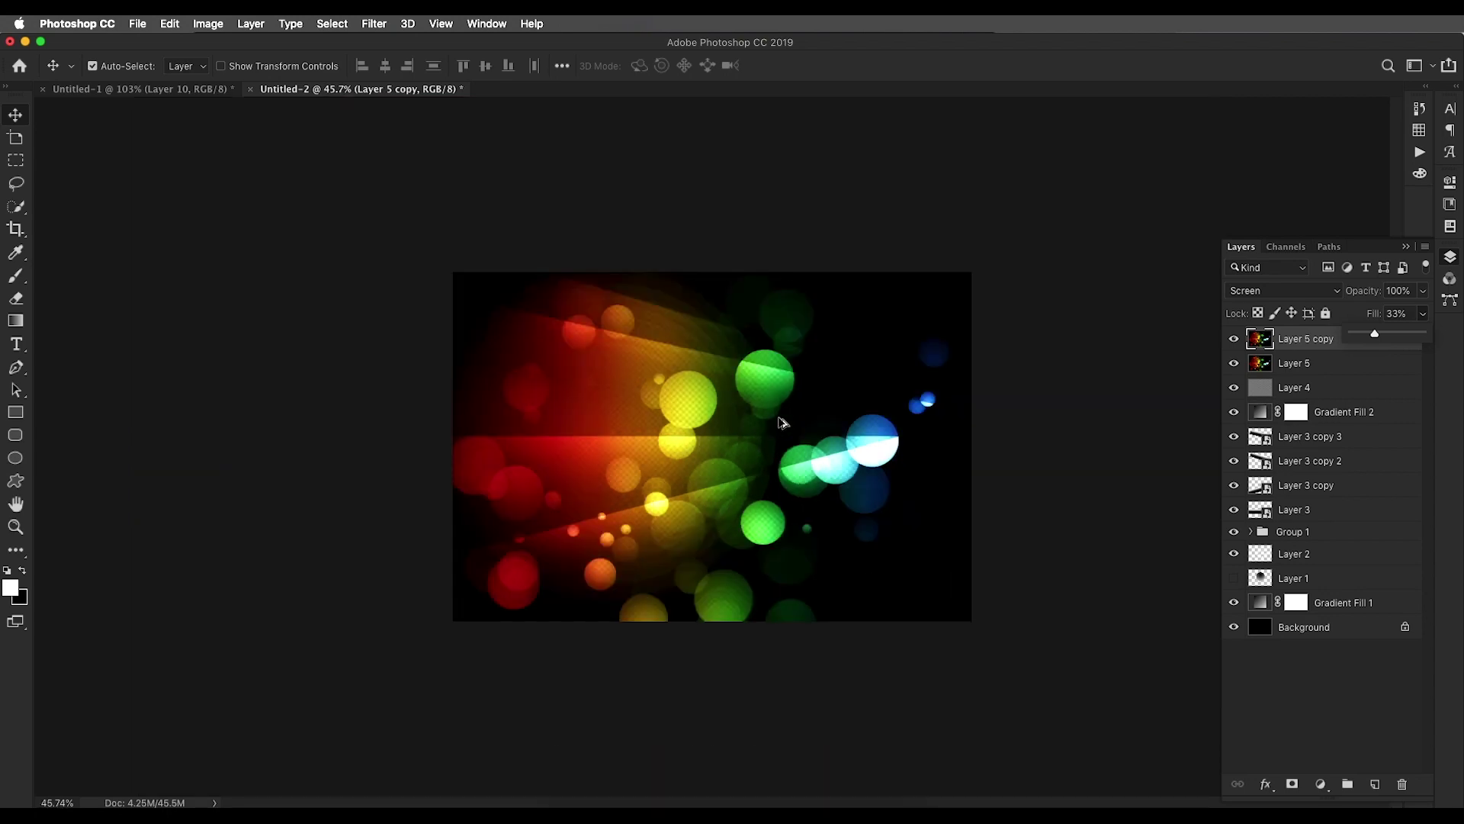
{"action": "scroll", "coordinate": [781, 423], "scroll_direction": "up", "scroll_amount": 5}
{"action": "scroll", "coordinate": [781, 425], "scroll_direction": "down", "scroll_amount": 5}
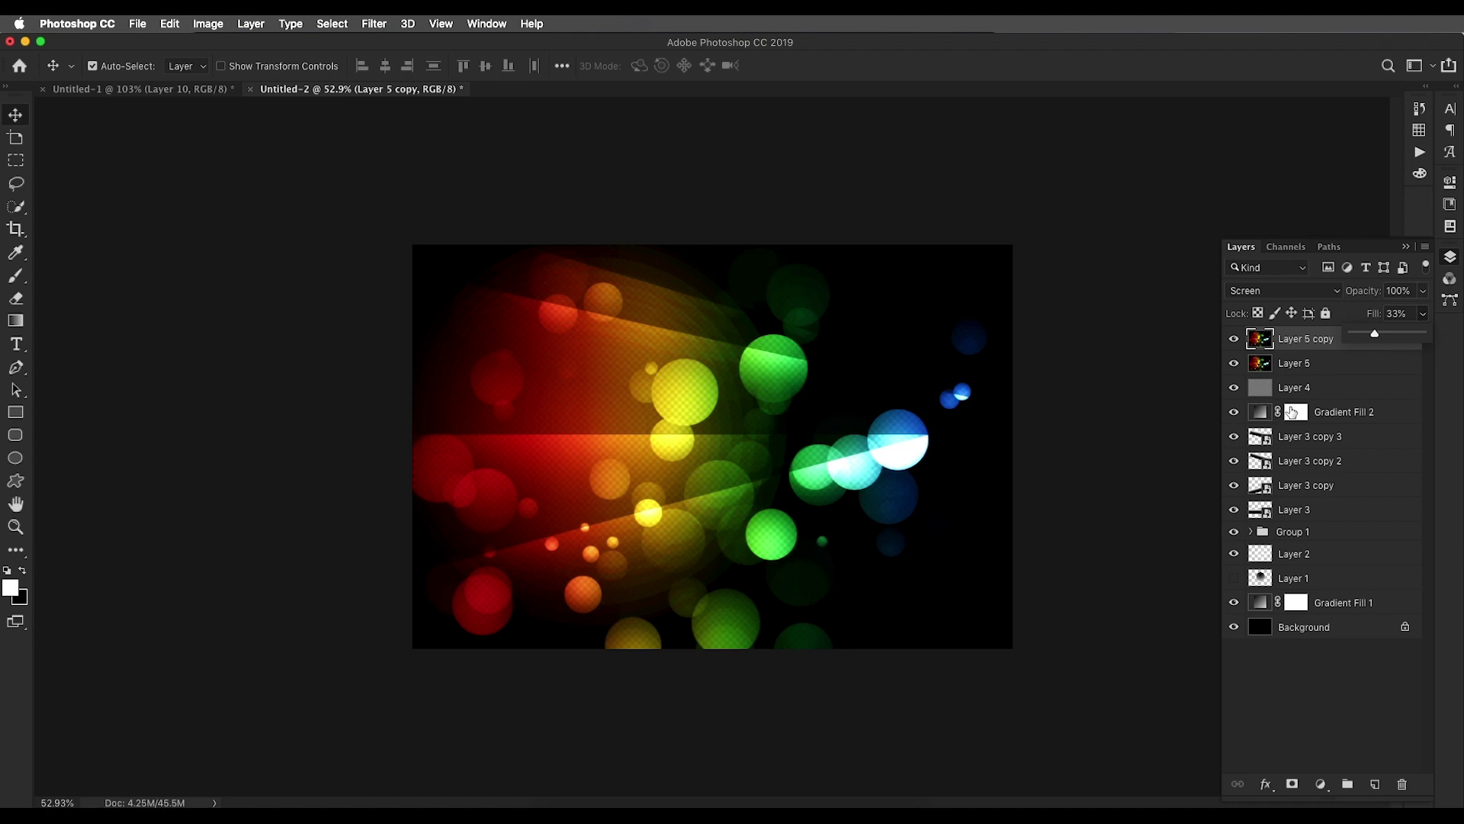
Stamp the visible result into another merged layer on top of the Layer 5 copy
{"action": "key", "text": "super+alt+shift+e"}
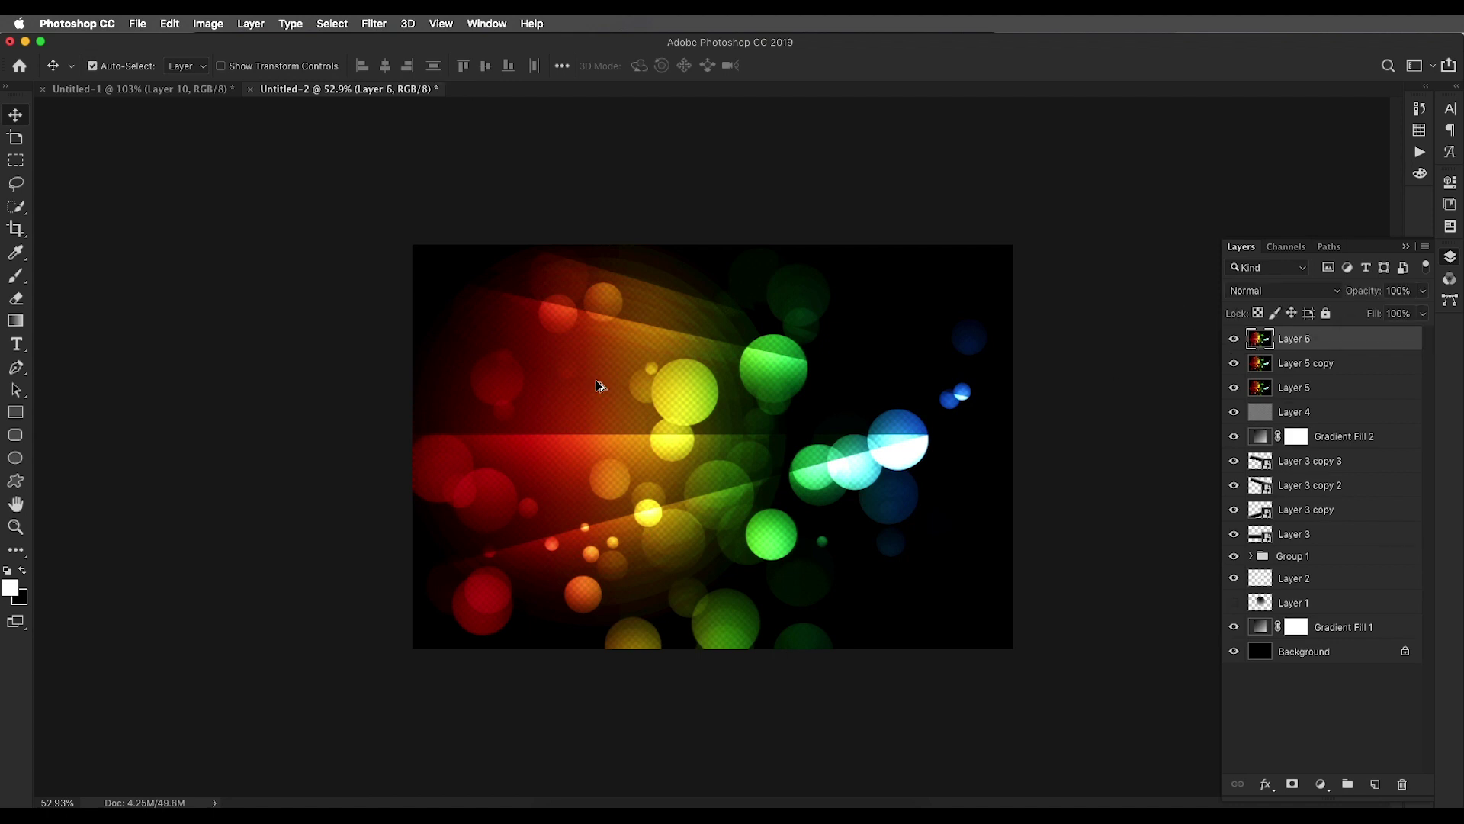
{"action": "scroll", "coordinate": [600, 386], "scroll_direction": "up", "scroll_amount": 5}
{"action": "scroll", "coordinate": [602, 387], "scroll_direction": "down", "scroll_amount": 4}
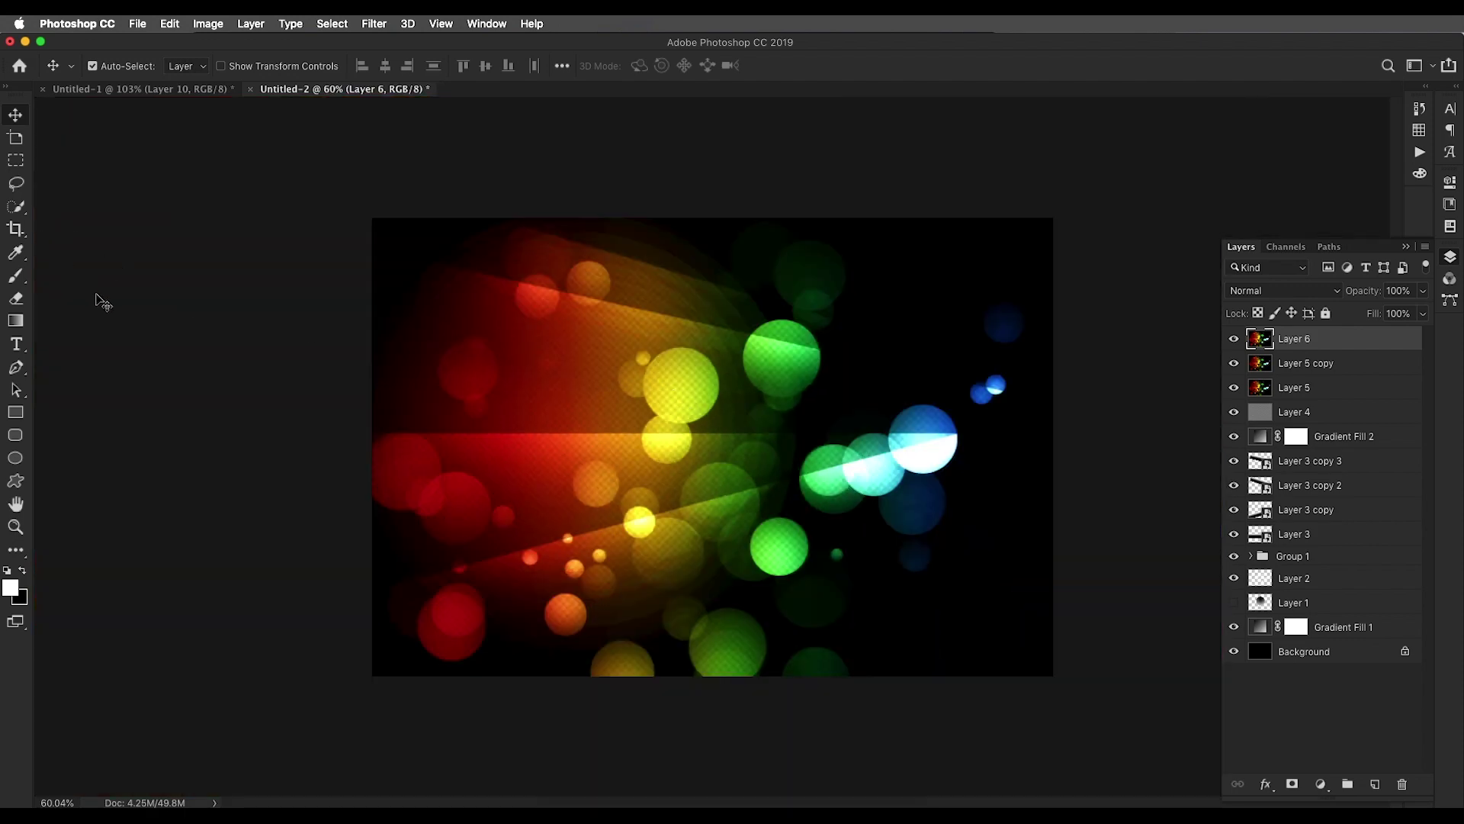
Place a copy of Gradient Fill 1 above Layer 6 as the dark background for the text
{"action": "left_click", "coordinate": [16, 343]}
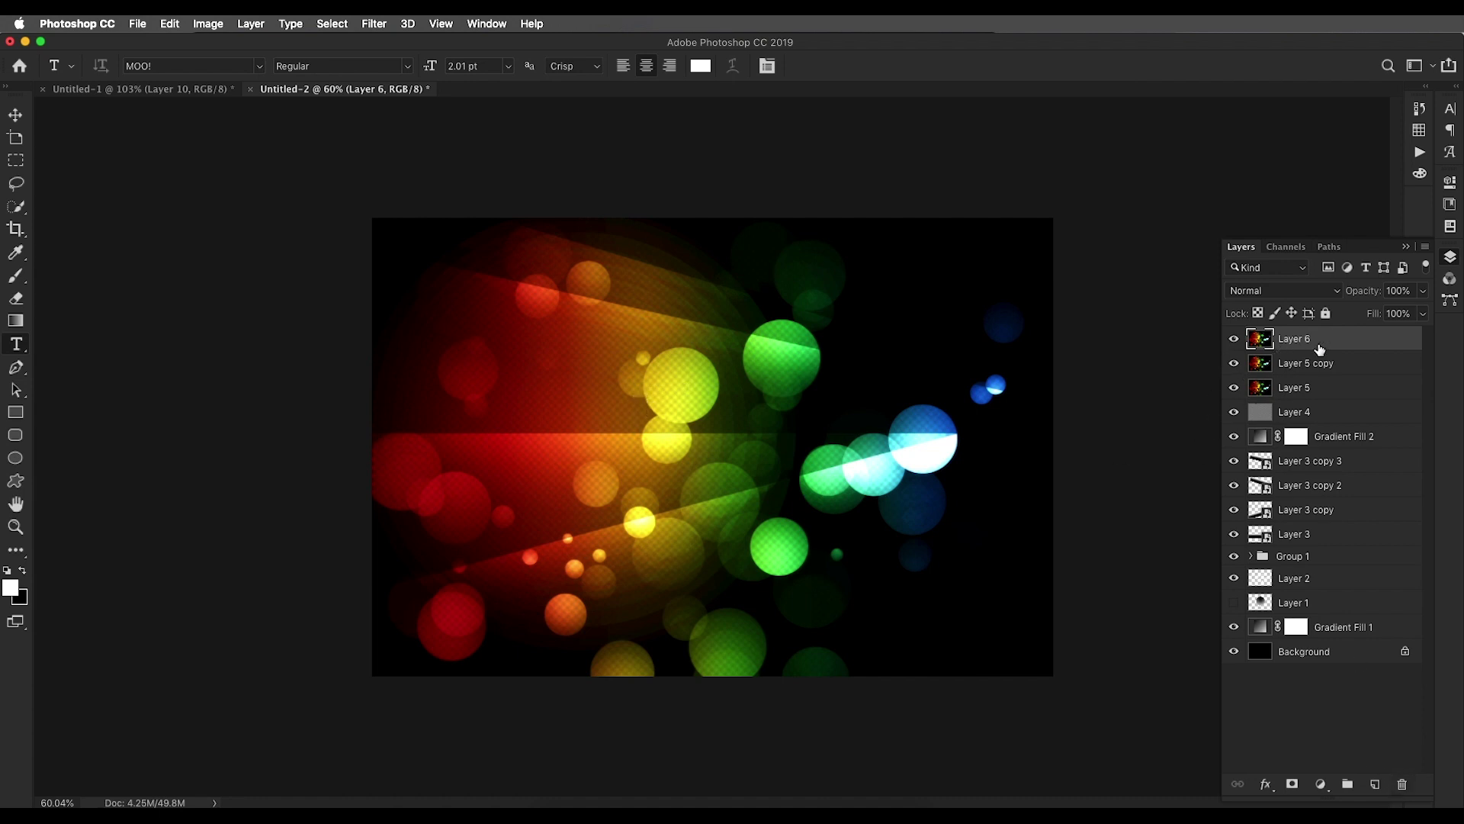
{"action": "left_click_drag", "start_coordinate": [1344, 637], "coordinate": [1363, 333]}
{"action": "left_click", "coordinate": [1235, 339]}
{"action": "left_click", "coordinate": [1235, 340]}
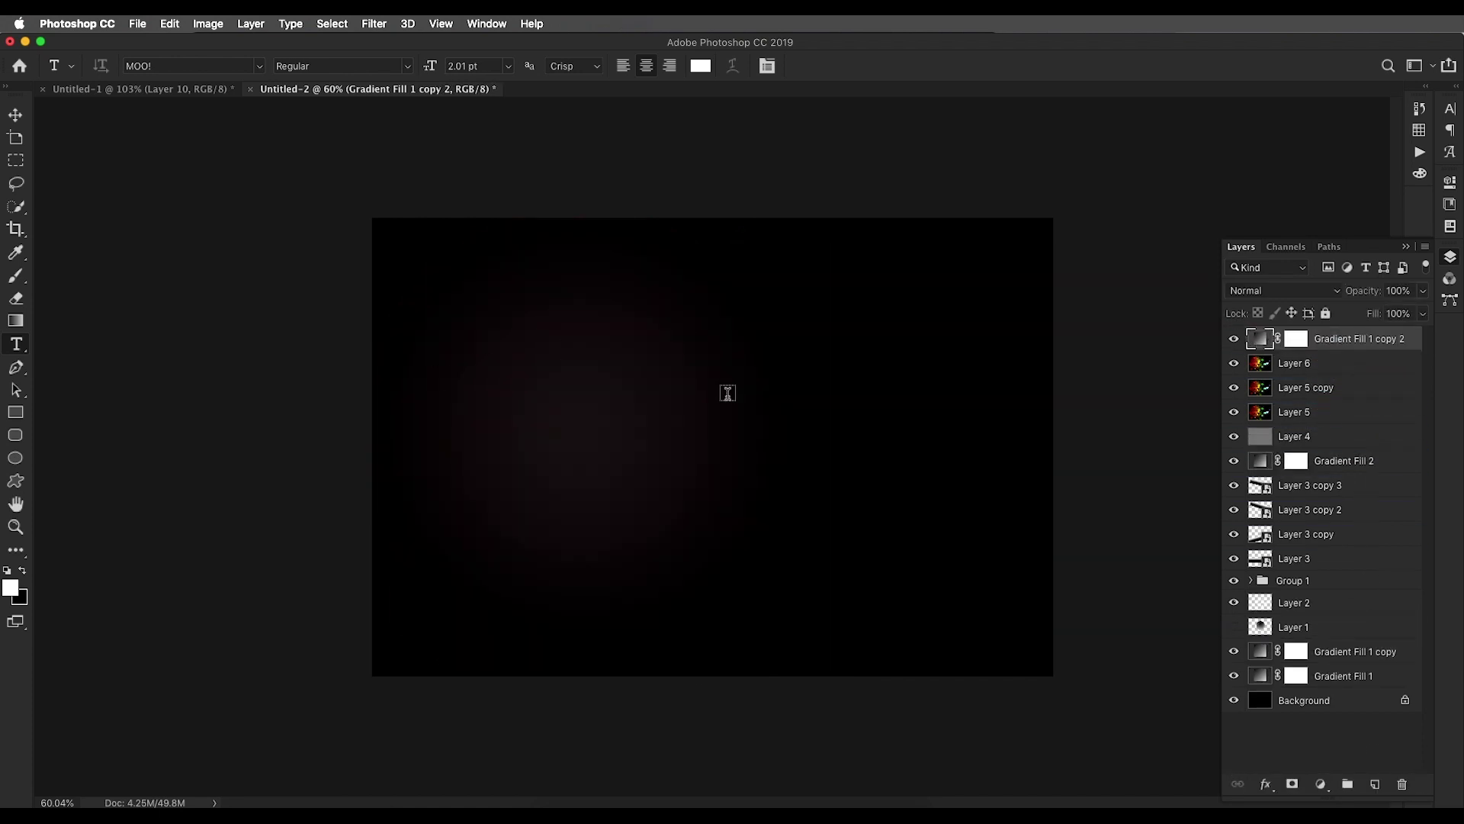
Add a Lorem Ipsum placeholder text layer and scale it up across most of the canvas width
{"action": "left_click", "coordinate": [659, 432]}
{"action": "left_click", "coordinate": [16, 114]}
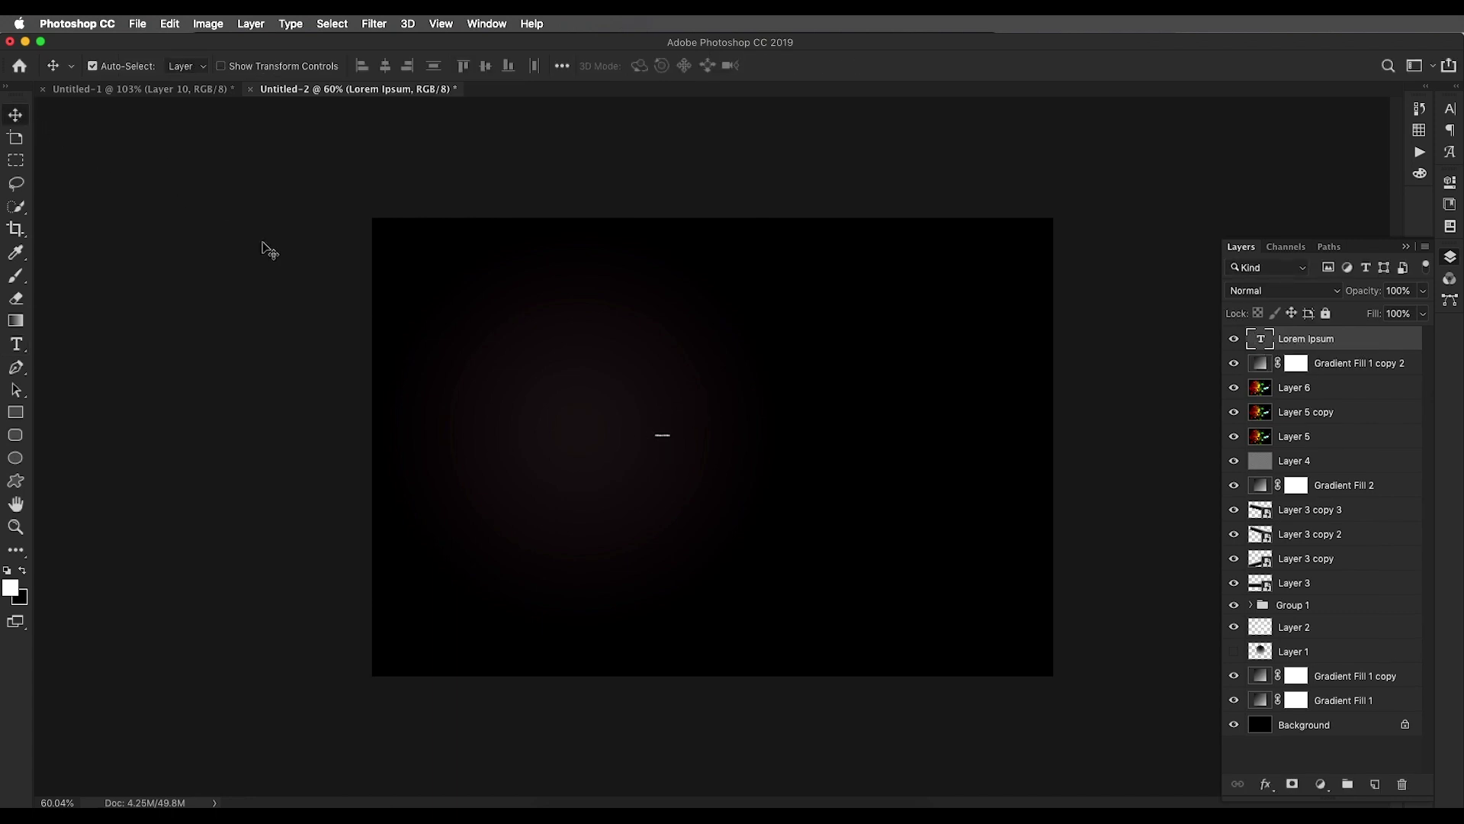
{"action": "key", "text": "super+t"}
{"action": "left_click_drag", "start_coordinate": [677, 433], "coordinate": [957, 288]}
{"action": "left_click_drag", "start_coordinate": [775, 412], "coordinate": [844, 423]}
{"action": "key", "text": "Return"}
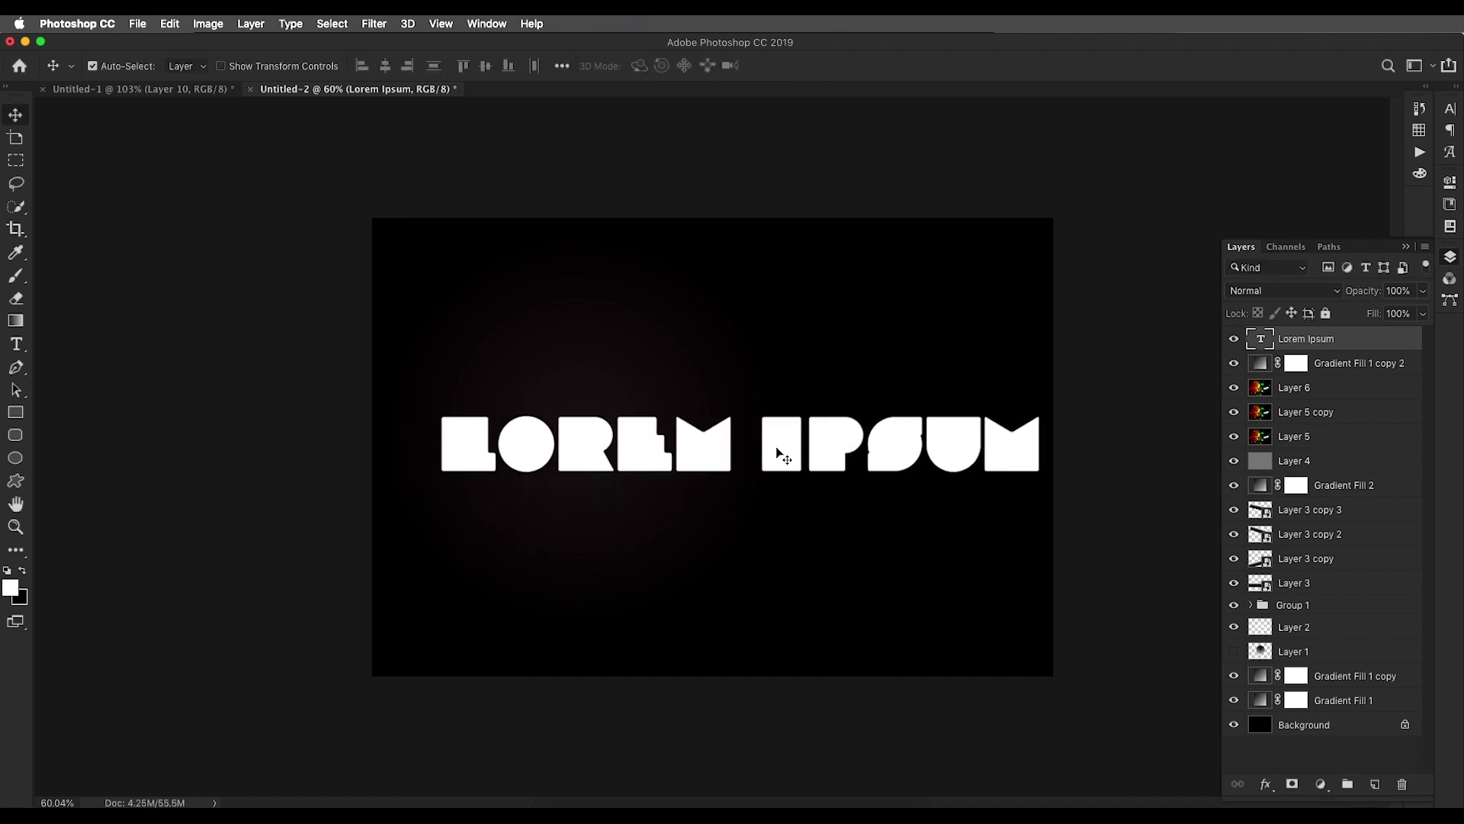
Replace the placeholder text with SPACE and ACTION on two lines and shift it toward the canvas centre
{"action": "key", "text": "t"}
{"action": "left_click", "coordinate": [259, 66]}
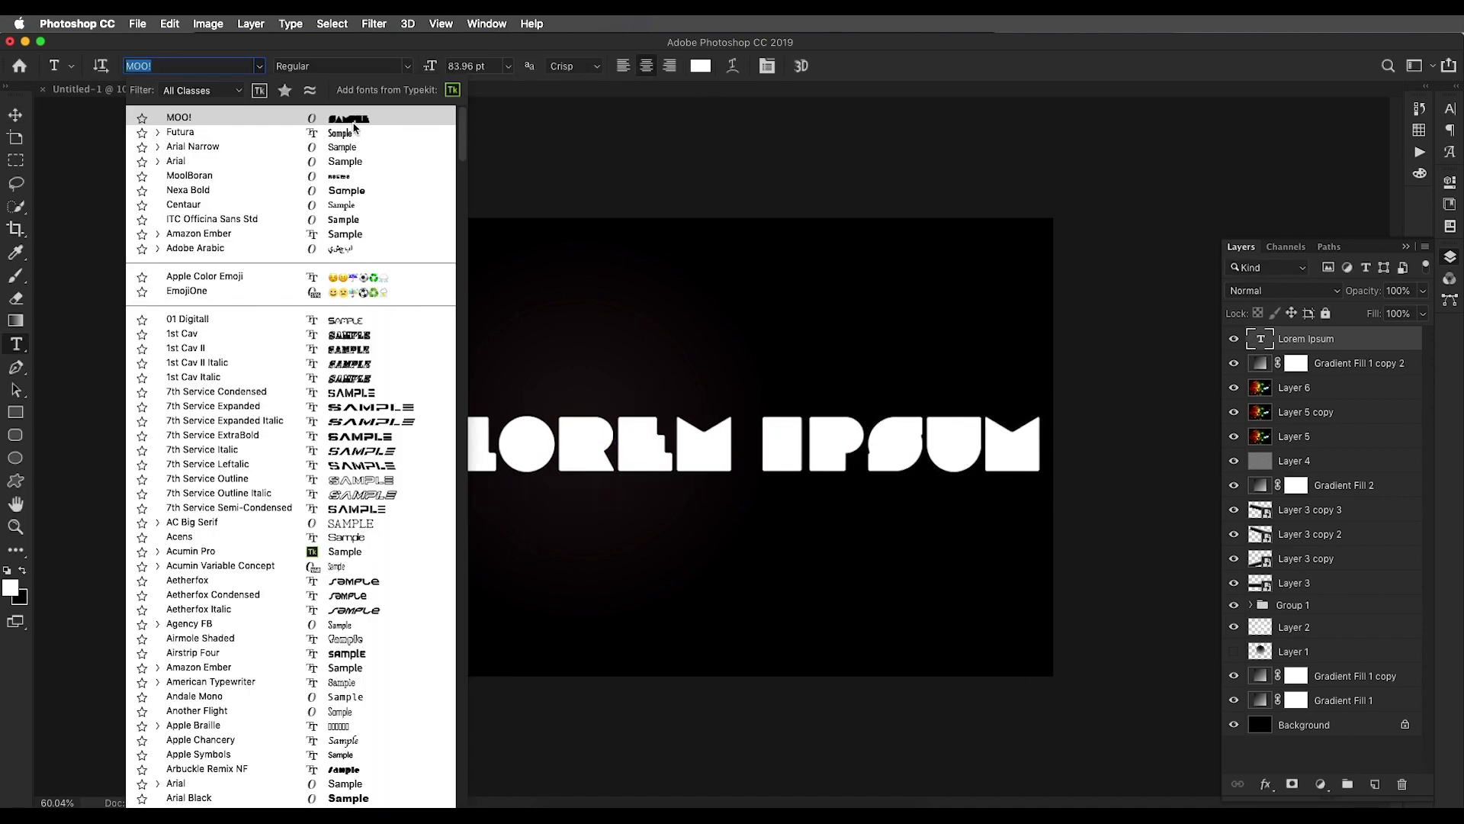
{"action": "left_click", "coordinate": [259, 66]}
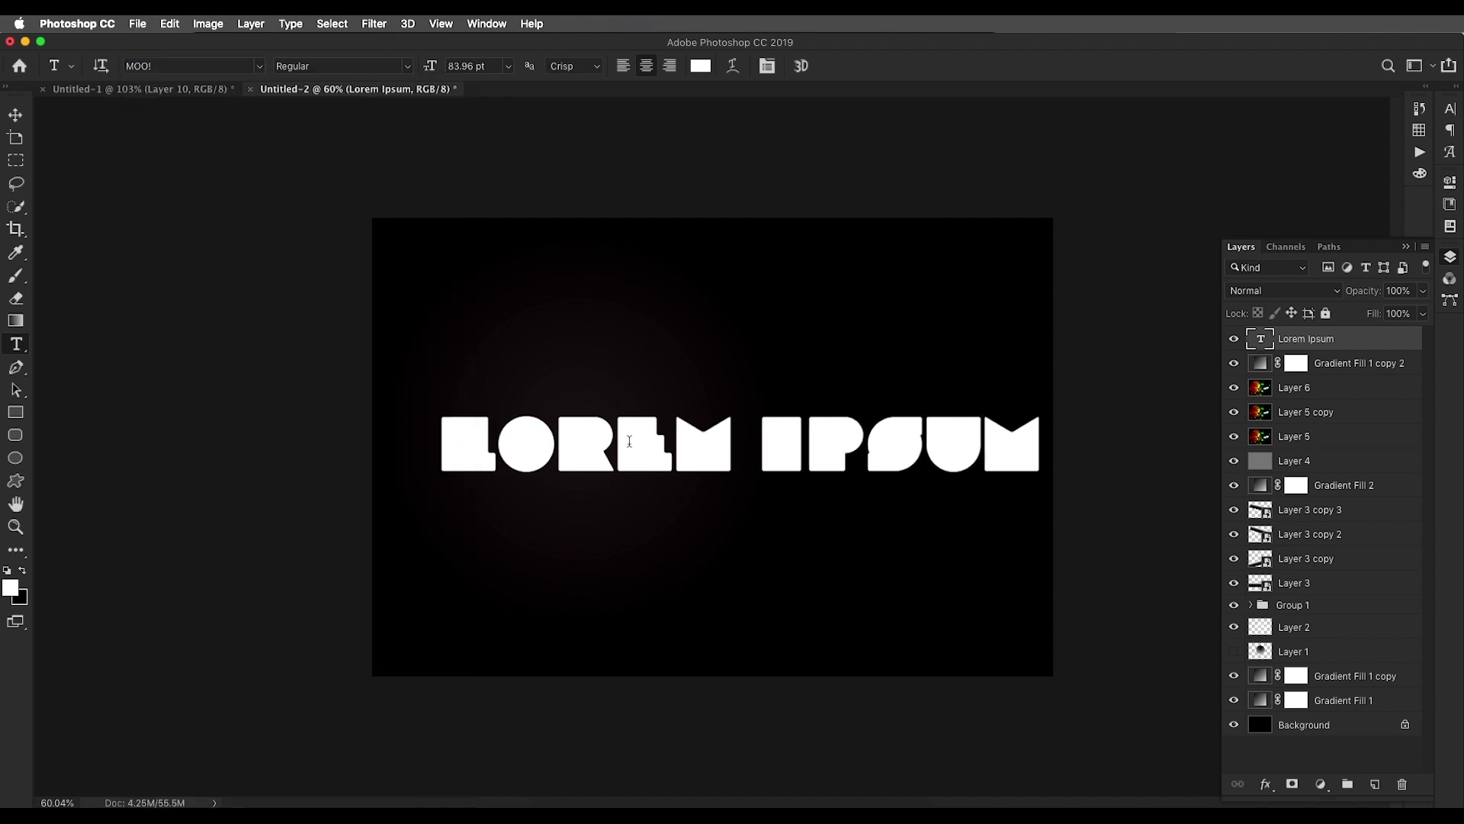
{"action": "left_click", "coordinate": [719, 443]}
{"action": "key", "text": "ctrl+a"}
{"action": "type", "text": "SPAC"}
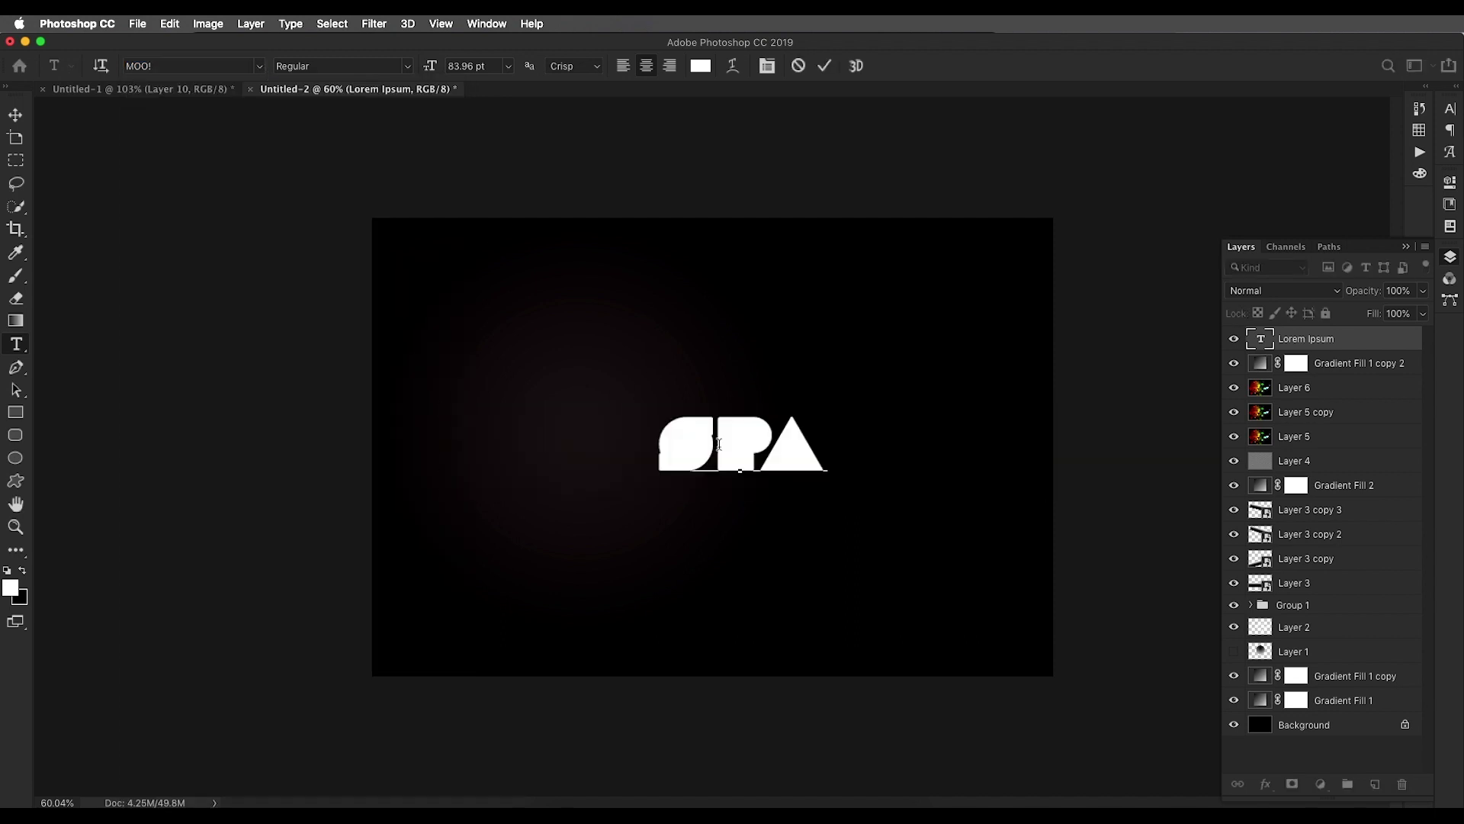
{"action": "key", "text": "BackSpace"}
{"action": "type", "text": "CE"}
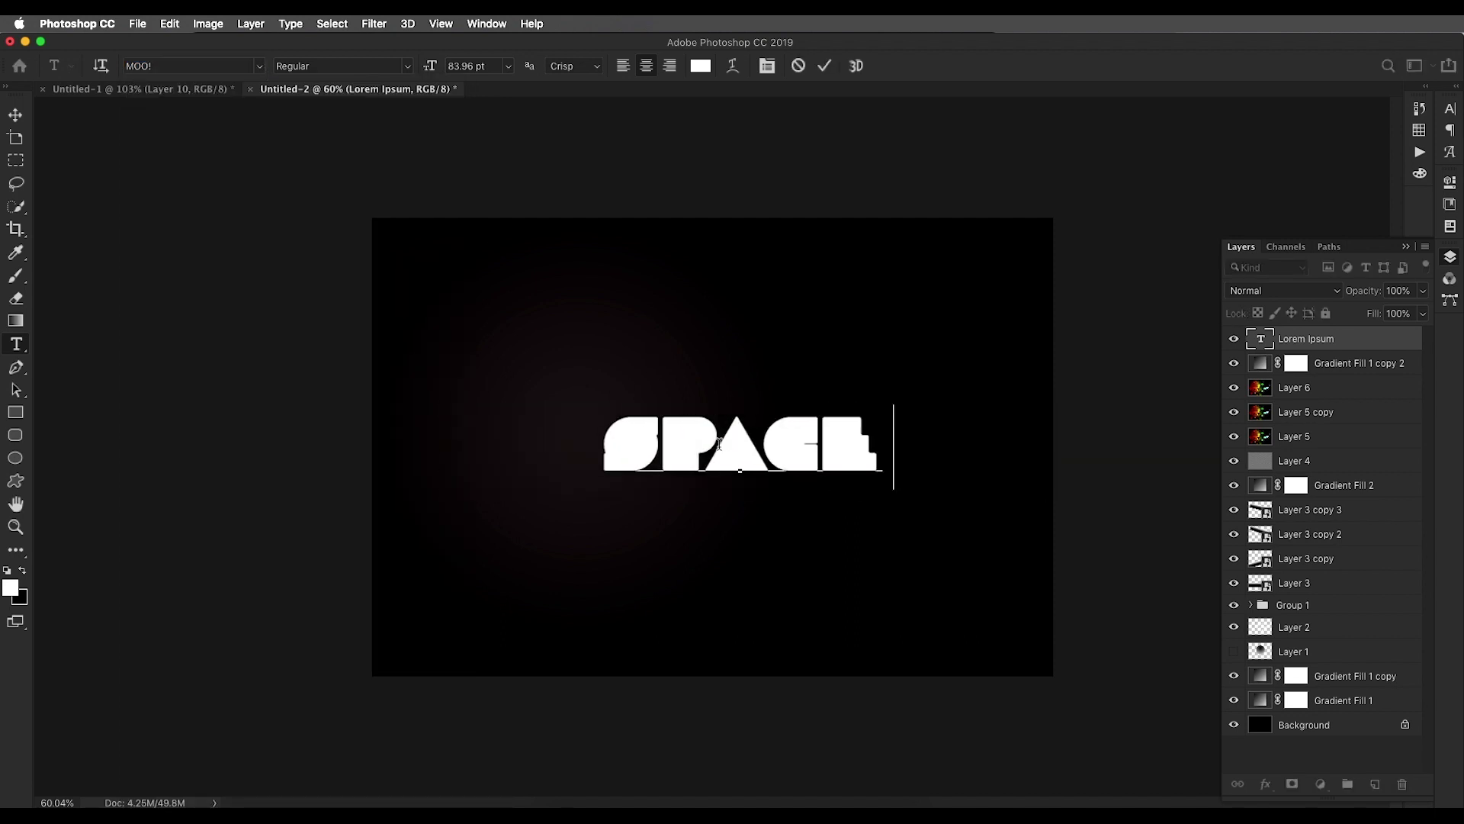
{"action": "key", "text": "Return"}
{"action": "type", "text": "ACTION"}
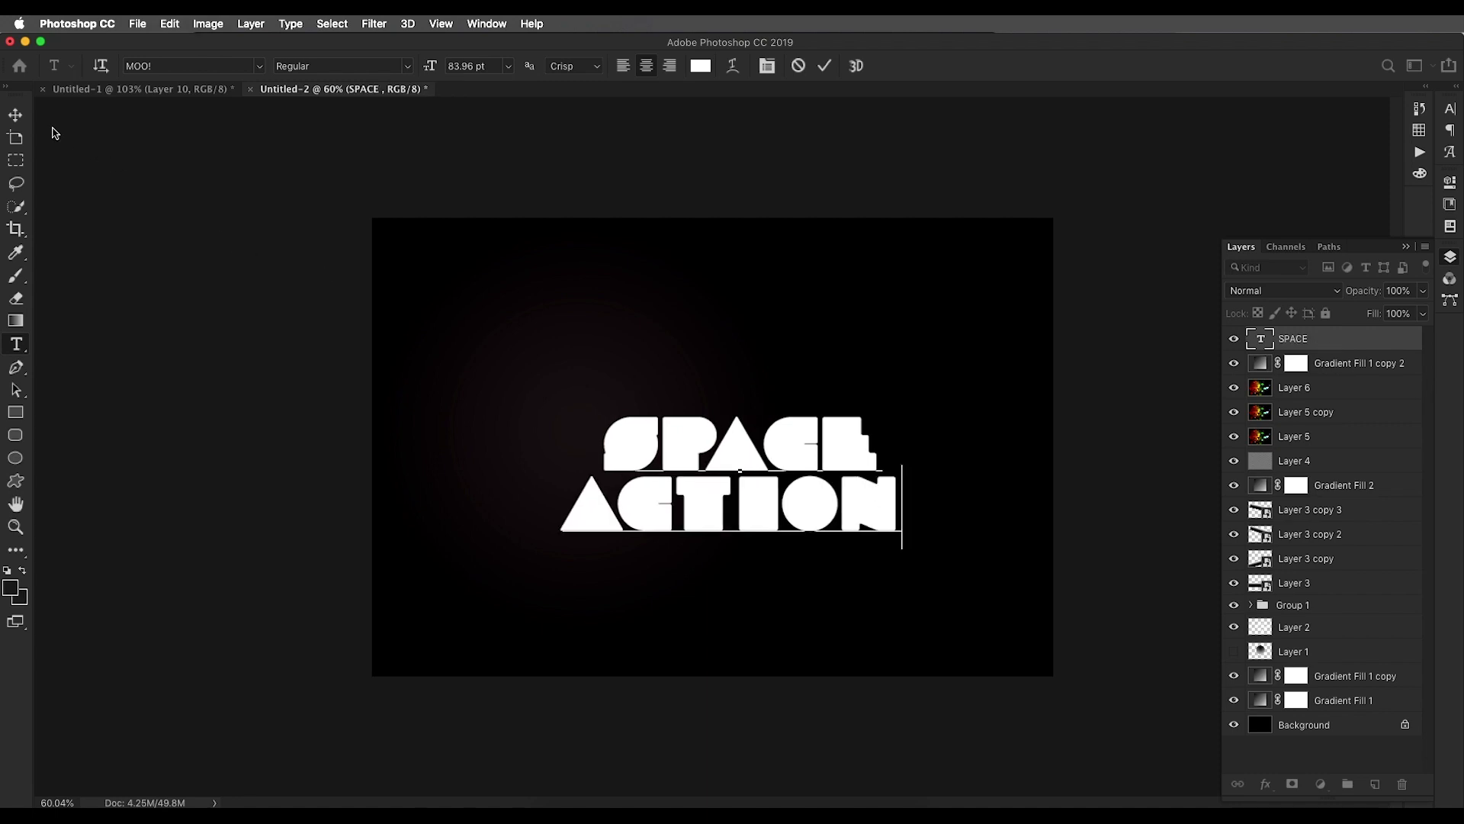
{"action": "left_click", "coordinate": [15, 115]}
{"action": "left_click_drag", "start_coordinate": [795, 467], "coordinate": [770, 465]}
Try left and right alignment for the two-line text and return to centre alignment
{"action": "key", "text": "t"}
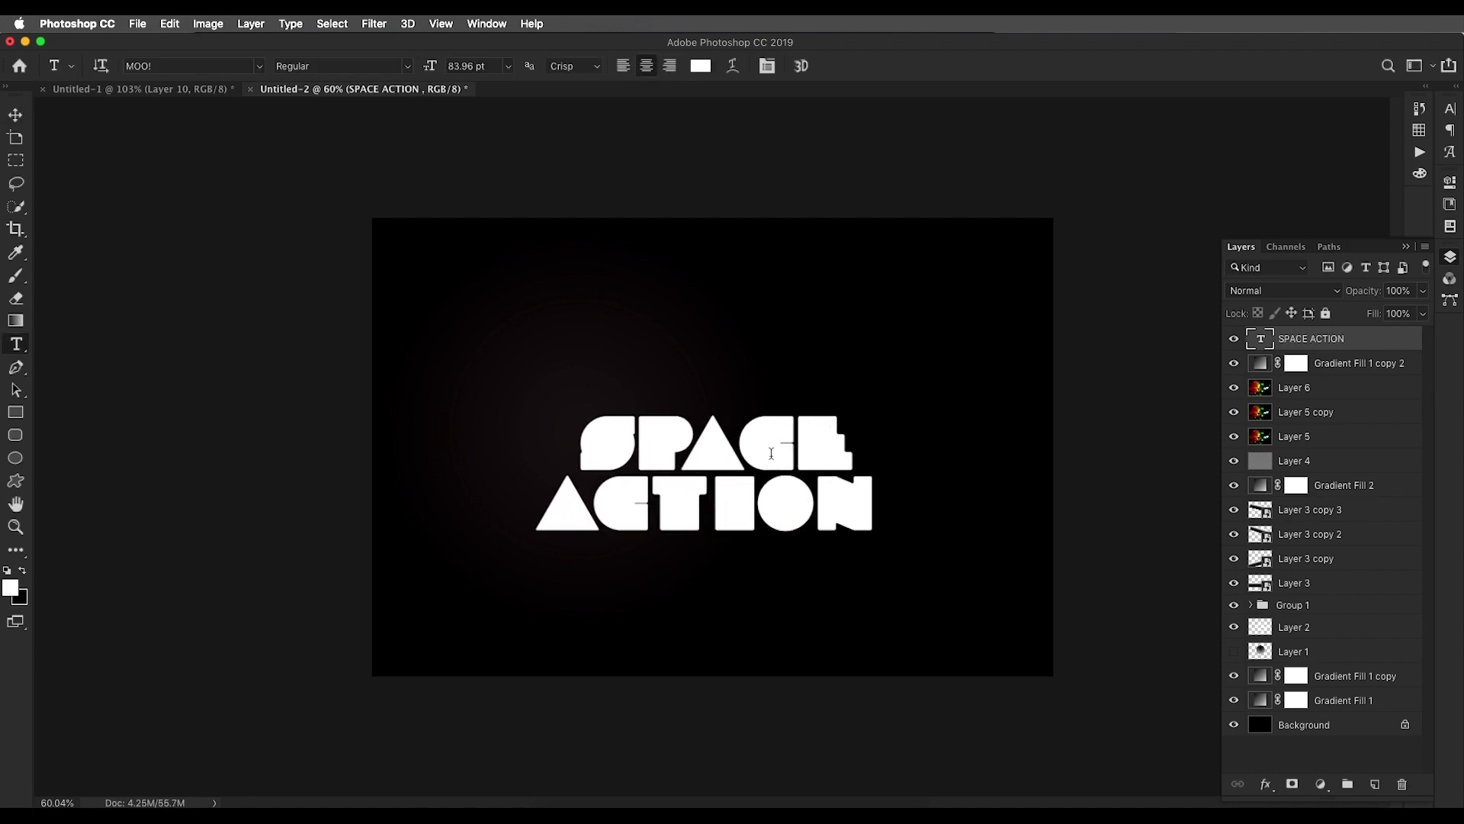
{"action": "left_click", "coordinate": [623, 65]}
{"action": "left_click", "coordinate": [647, 65]}
{"action": "left_click", "coordinate": [669, 65]}
{"action": "left_click", "coordinate": [647, 66]}
Move the SPACE ACTION text up to the middle of the canvas
{"action": "left_click", "coordinate": [14, 114]}
{"action": "left_click_drag", "start_coordinate": [725, 465], "coordinate": [741, 427]}
{"action": "scroll", "coordinate": [742, 438], "scroll_direction": "up", "scroll_amount": 1}
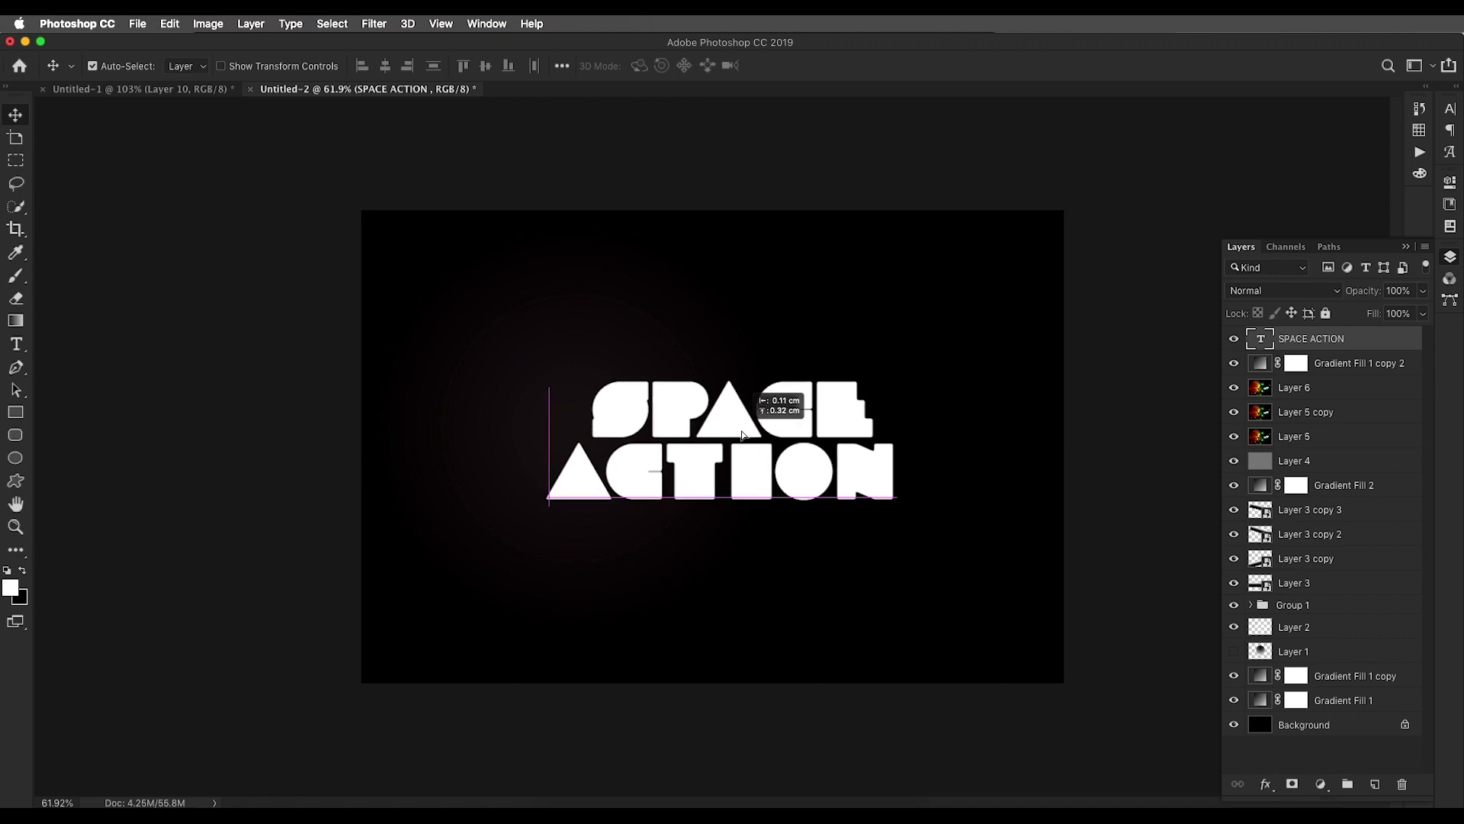
Move Layer 6 above the SPACE ACTION text and clip it to the text layer
{"action": "left_click_drag", "start_coordinate": [1334, 392], "coordinate": [1373, 329]}
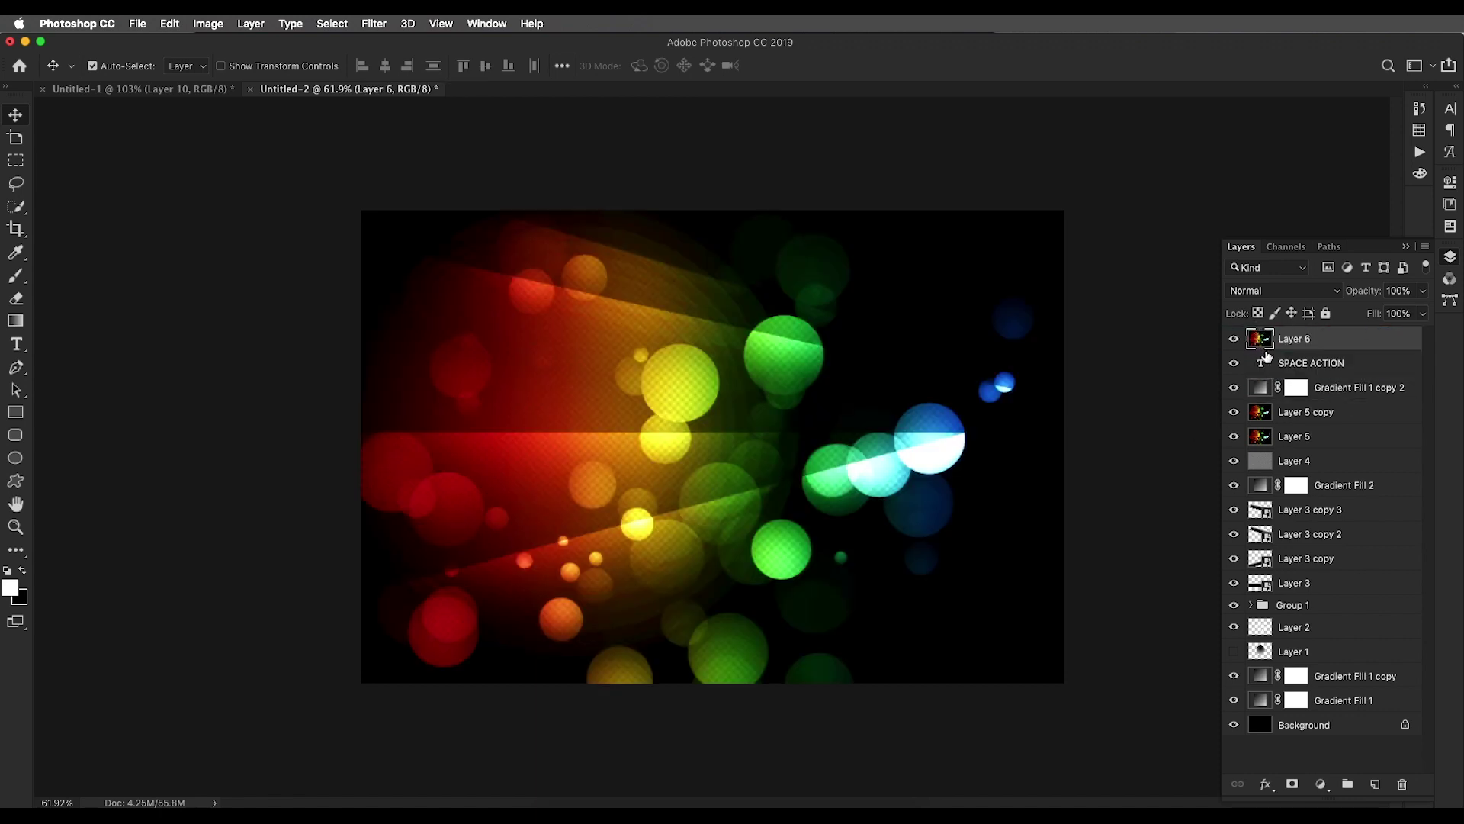
{"action": "left_click", "coordinate": [1268, 345], "text": "alt"}
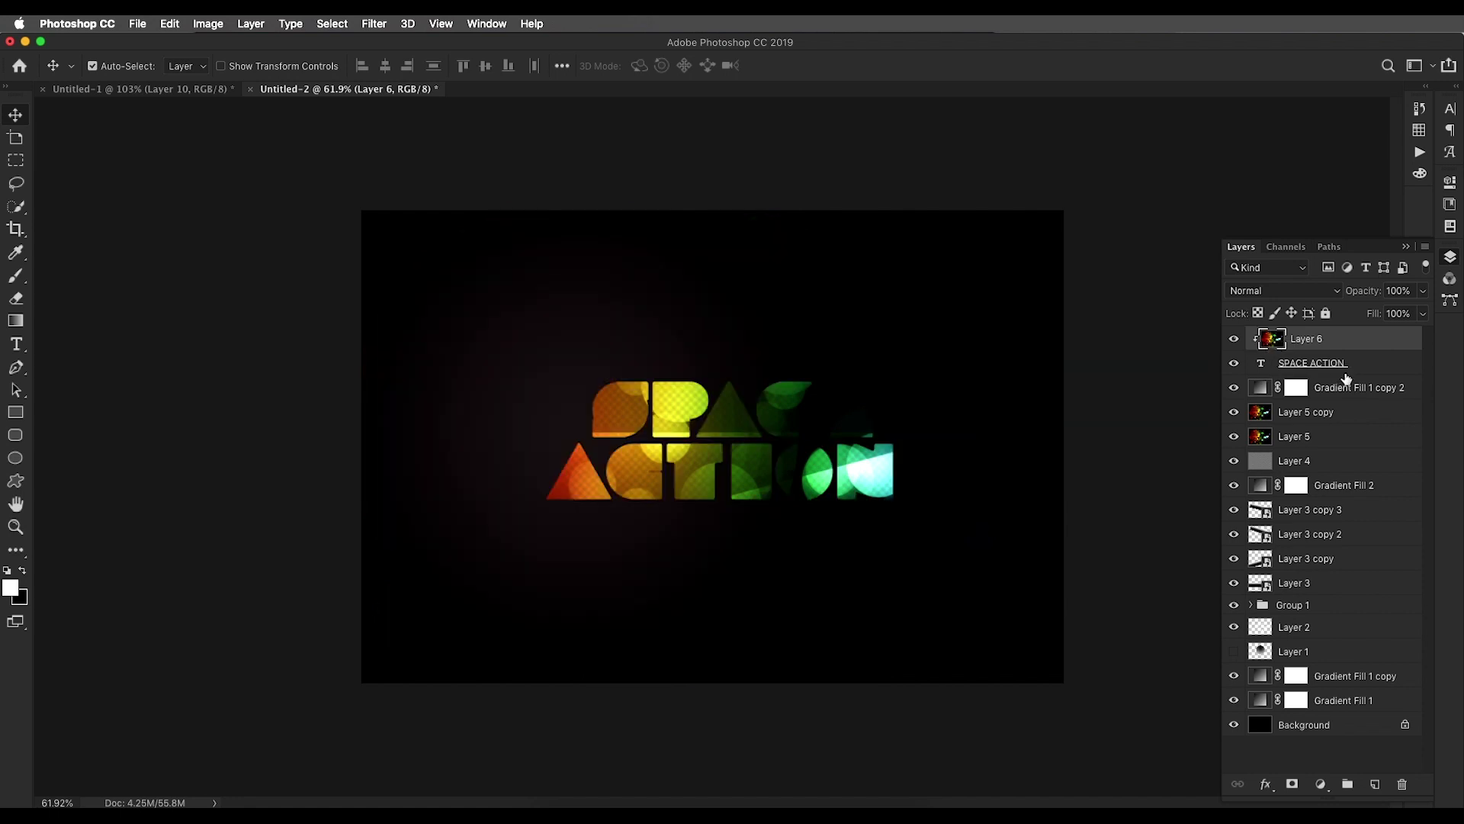
{"action": "scroll", "coordinate": [598, 469], "scroll_direction": "up", "scroll_amount": 3}
{"action": "scroll", "coordinate": [740, 466], "scroll_direction": "up", "scroll_amount": 3}
{"action": "scroll", "coordinate": [790, 469], "scroll_direction": "down", "scroll_amount": 5}
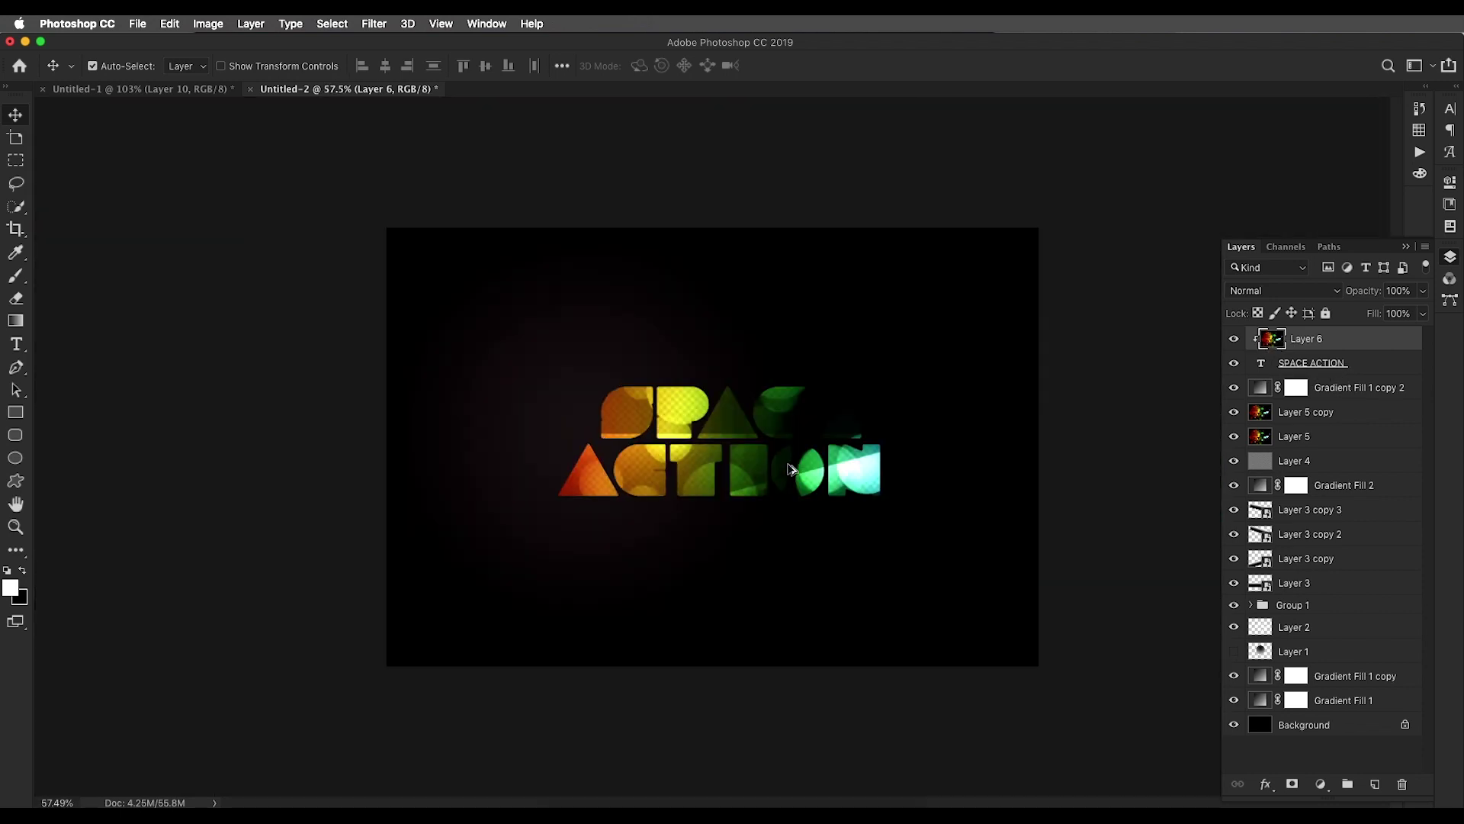
Reposition the clipped bokeh image inside the letters so brighter circles and streaks fill the text
{"action": "scroll", "coordinate": [796, 467], "scroll_direction": "up", "scroll_amount": 5}
{"action": "scroll", "coordinate": [800, 464], "scroll_direction": "down", "scroll_amount": 3}
{"action": "scroll", "coordinate": [795, 461], "scroll_direction": "up", "scroll_amount": 5}
{"action": "scroll", "coordinate": [758, 471], "scroll_direction": "down", "scroll_amount": 5}
{"action": "left_click_drag", "start_coordinate": [712, 479], "coordinate": [761, 550]}
{"action": "scroll", "coordinate": [793, 471], "scroll_direction": "down", "scroll_amount": 3}
{"action": "left_click_drag", "start_coordinate": [805, 467], "coordinate": [793, 462]}
{"action": "scroll", "coordinate": [784, 464], "scroll_direction": "up", "scroll_amount": 3}
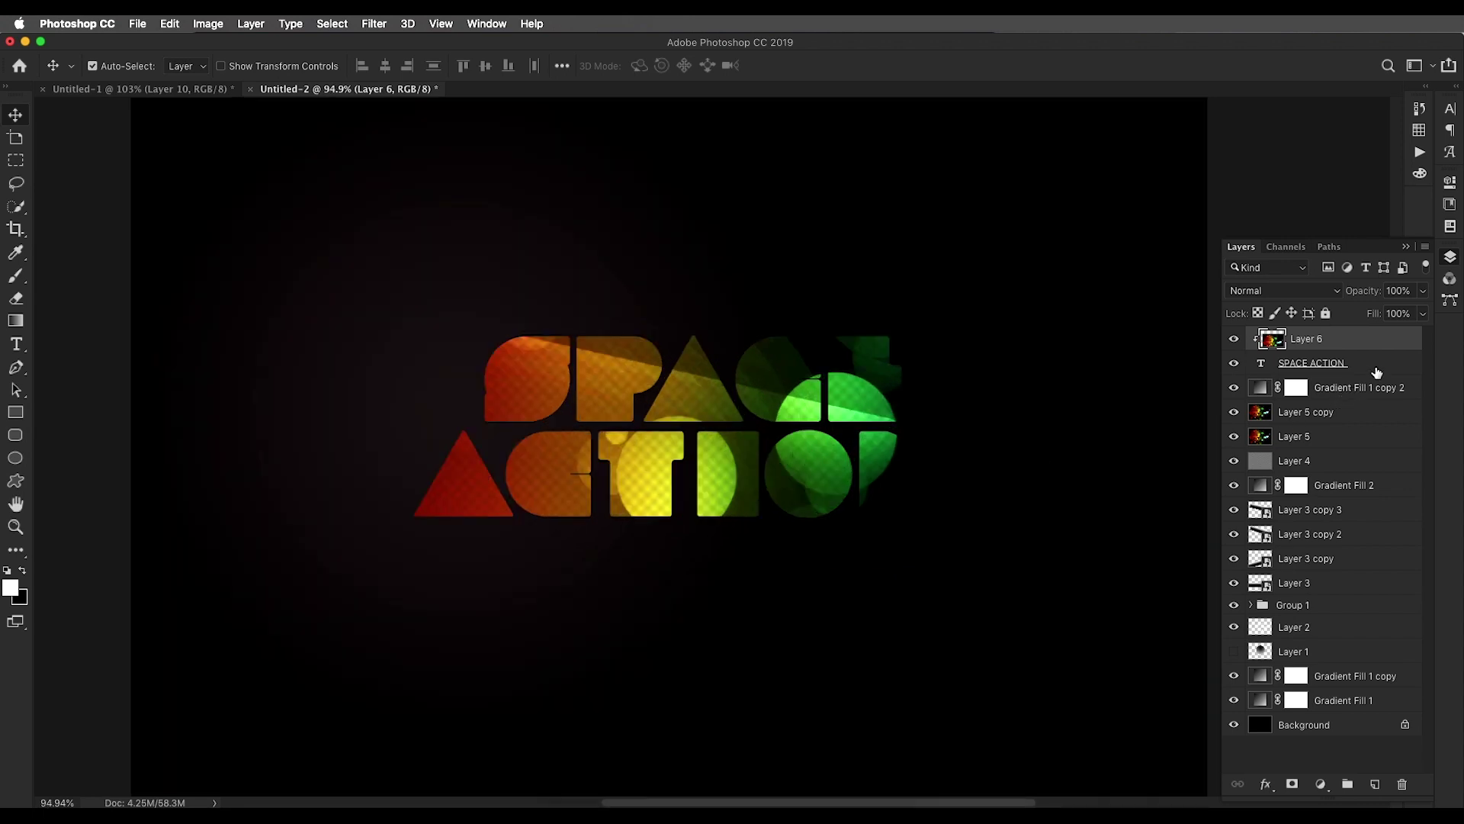
Add a black Multiply Drop Shadow to the text with 75% opacity, angle 87°, distance 0 px and size 122 px
{"action": "double_click", "coordinate": [1380, 370]}
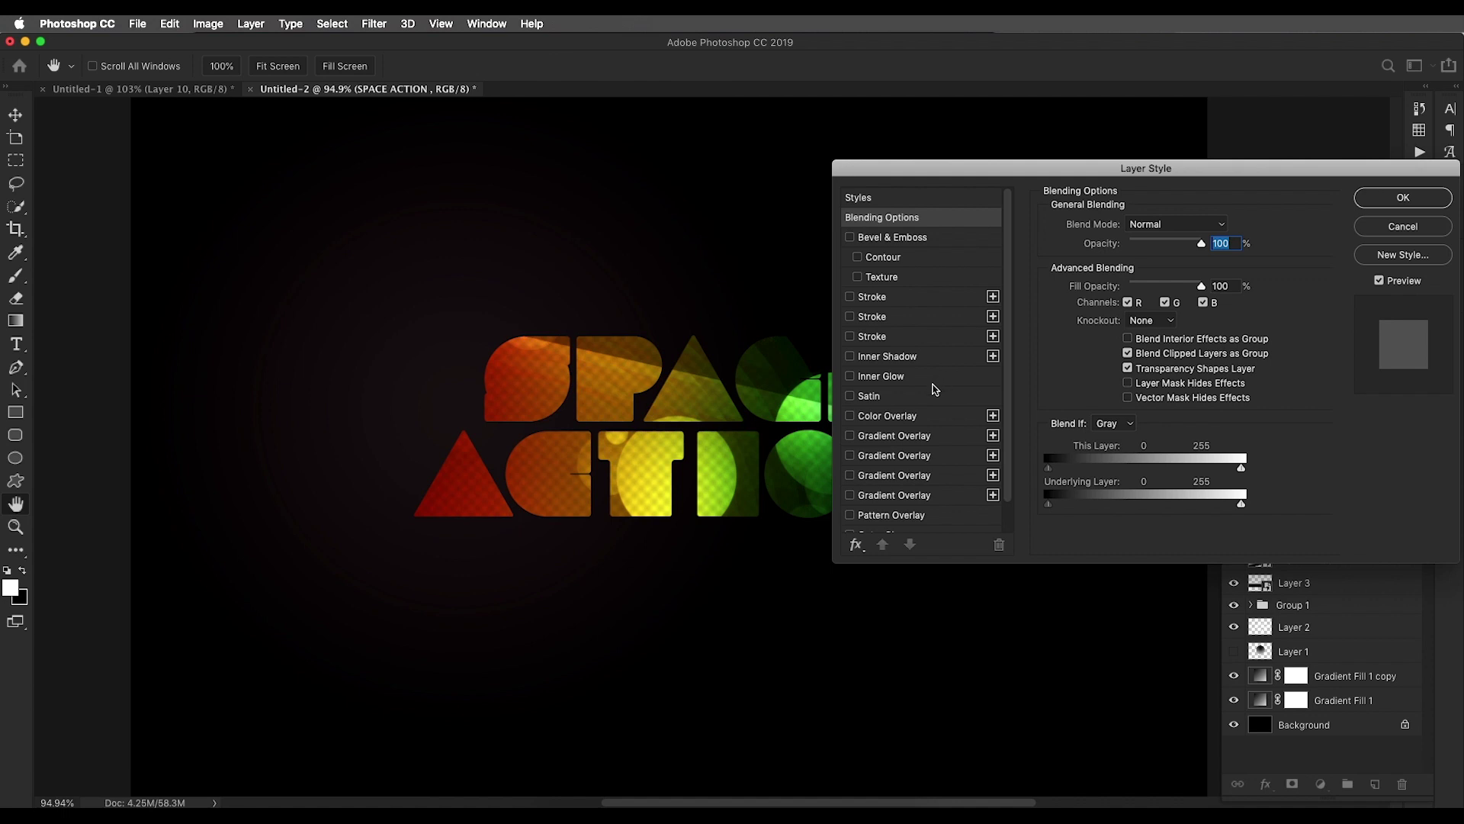
{"action": "scroll", "coordinate": [919, 489], "scroll_direction": "down", "scroll_amount": 2}
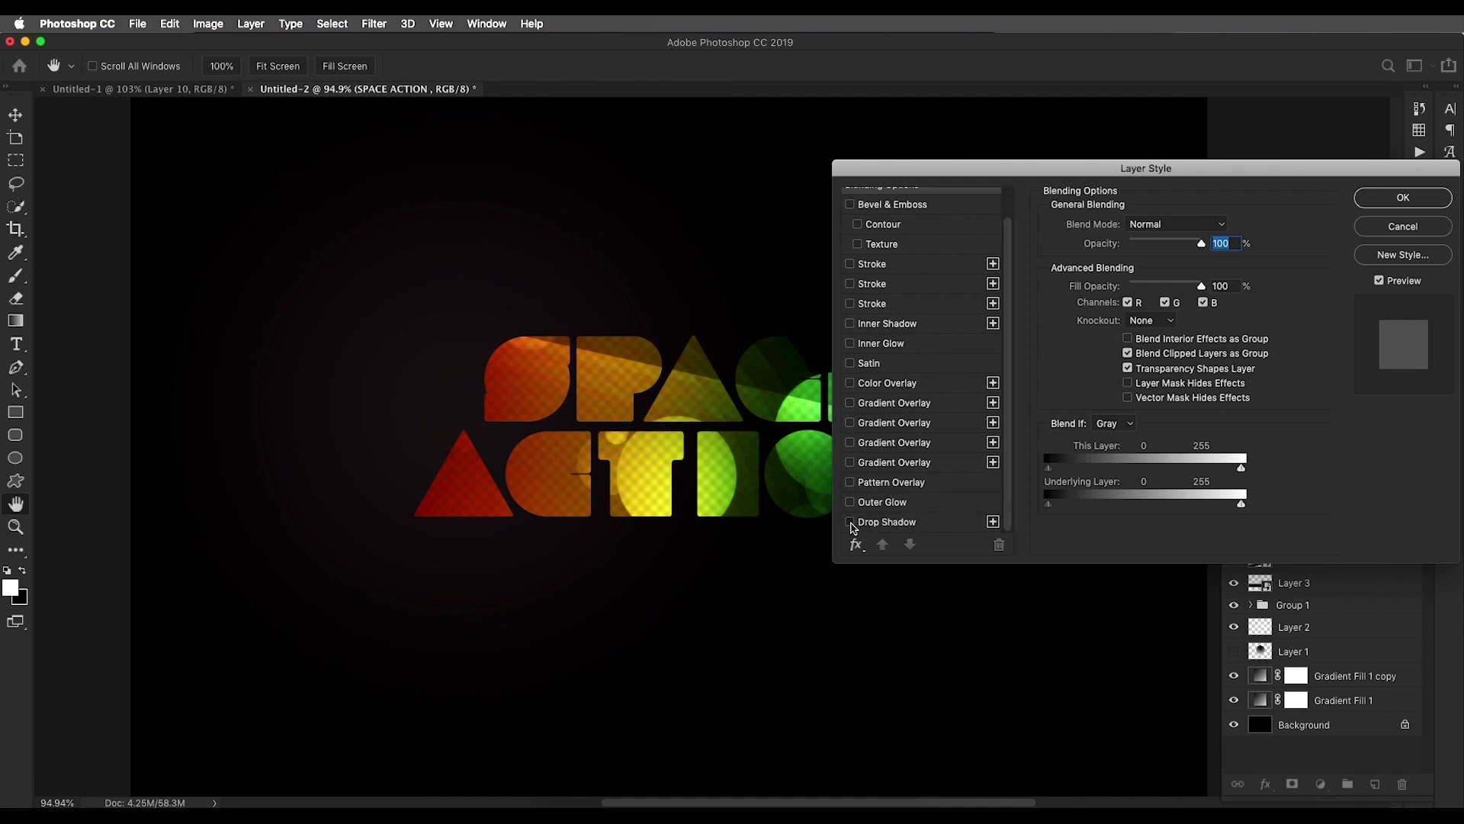
{"action": "left_click", "coordinate": [888, 528]}
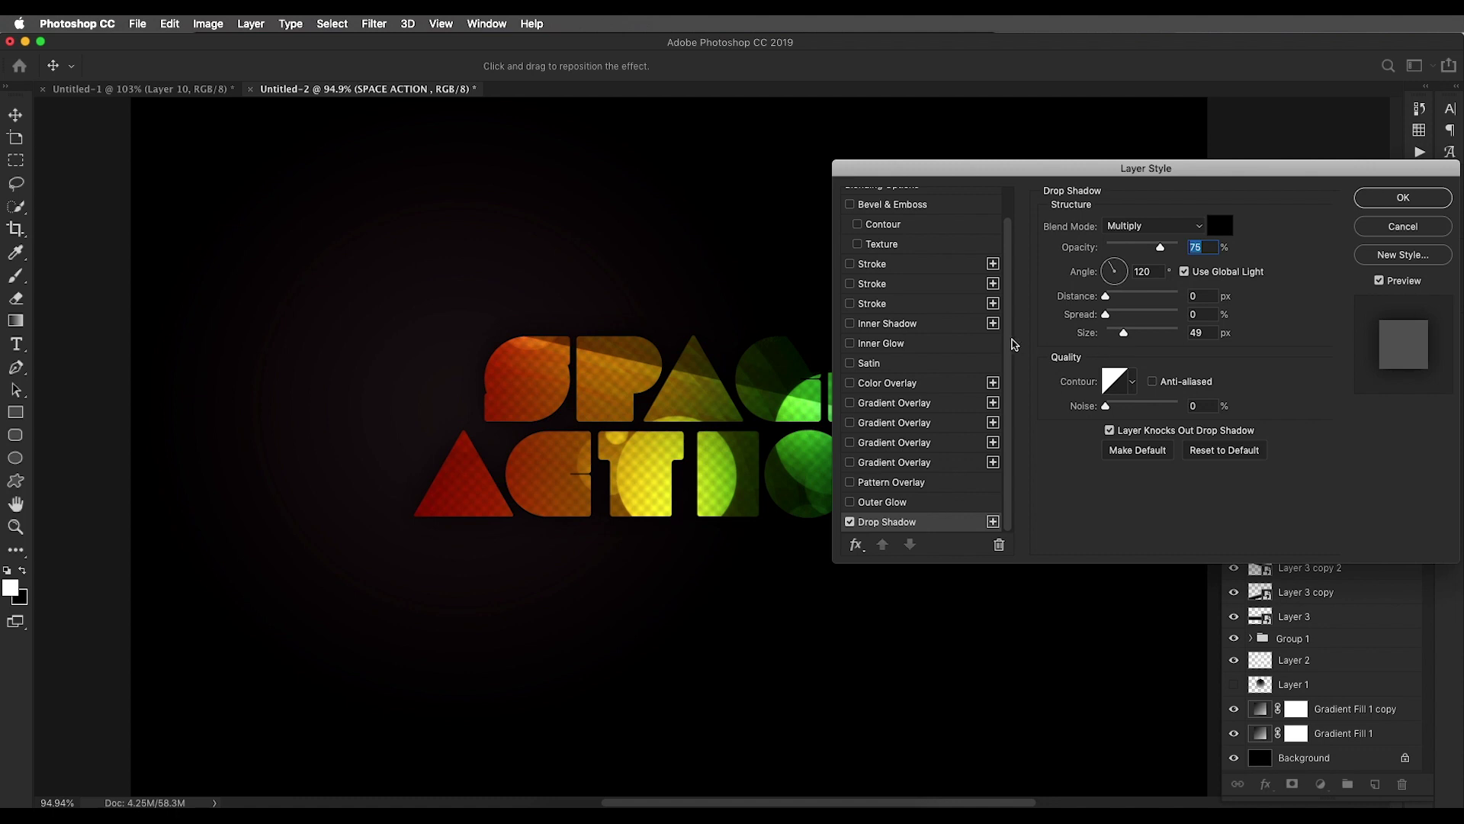
{"action": "left_click_drag", "start_coordinate": [1124, 334], "coordinate": [1104, 339]}
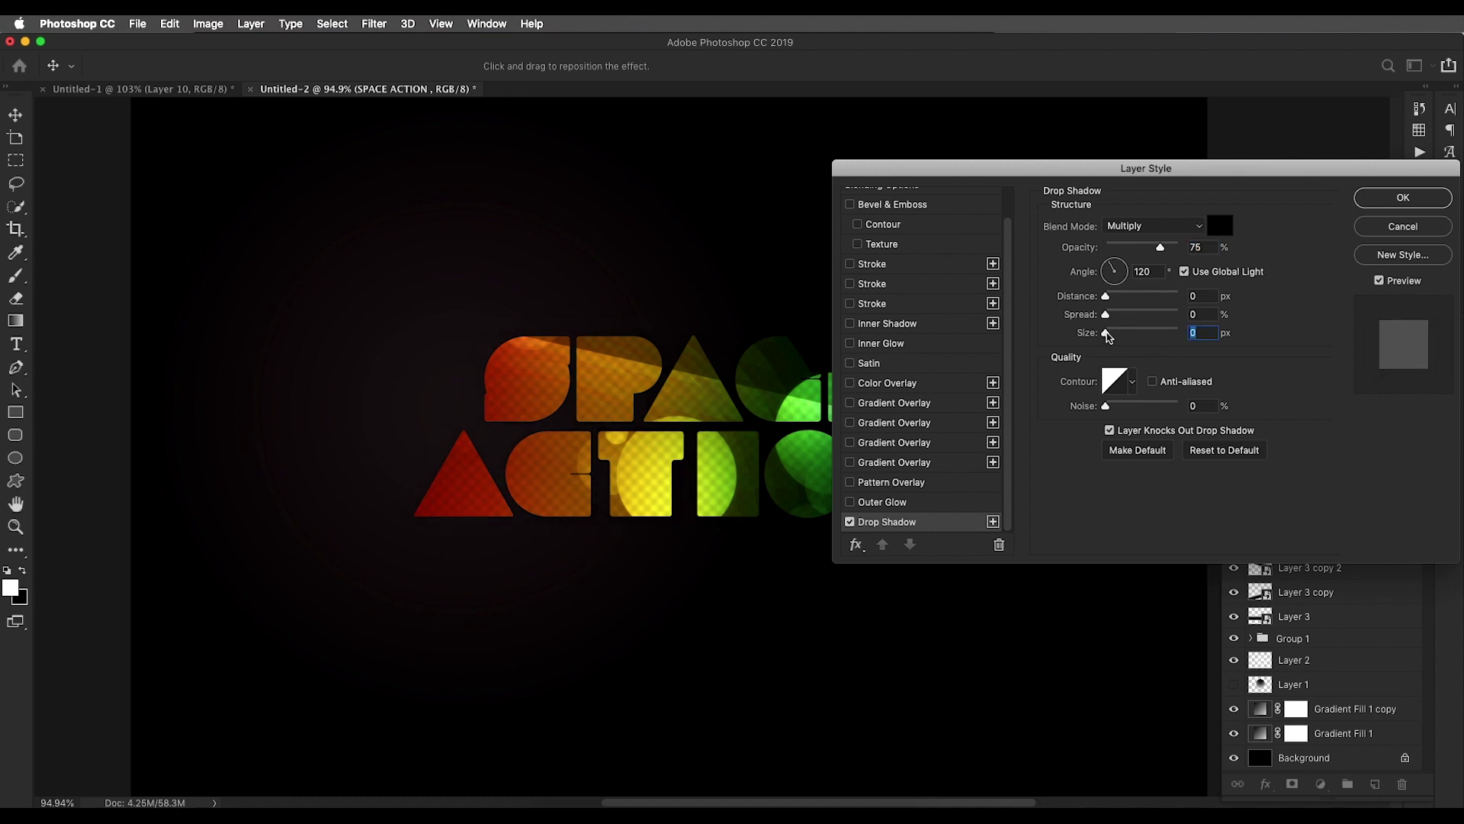
{"action": "left_click_drag", "start_coordinate": [1160, 250], "coordinate": [1161, 249]}
{"action": "key", "text": "Tab"}
{"action": "left_click_drag", "start_coordinate": [1112, 277], "coordinate": [1118, 268]}
{"action": "left_click_drag", "start_coordinate": [1107, 332], "coordinate": [1146, 339]}
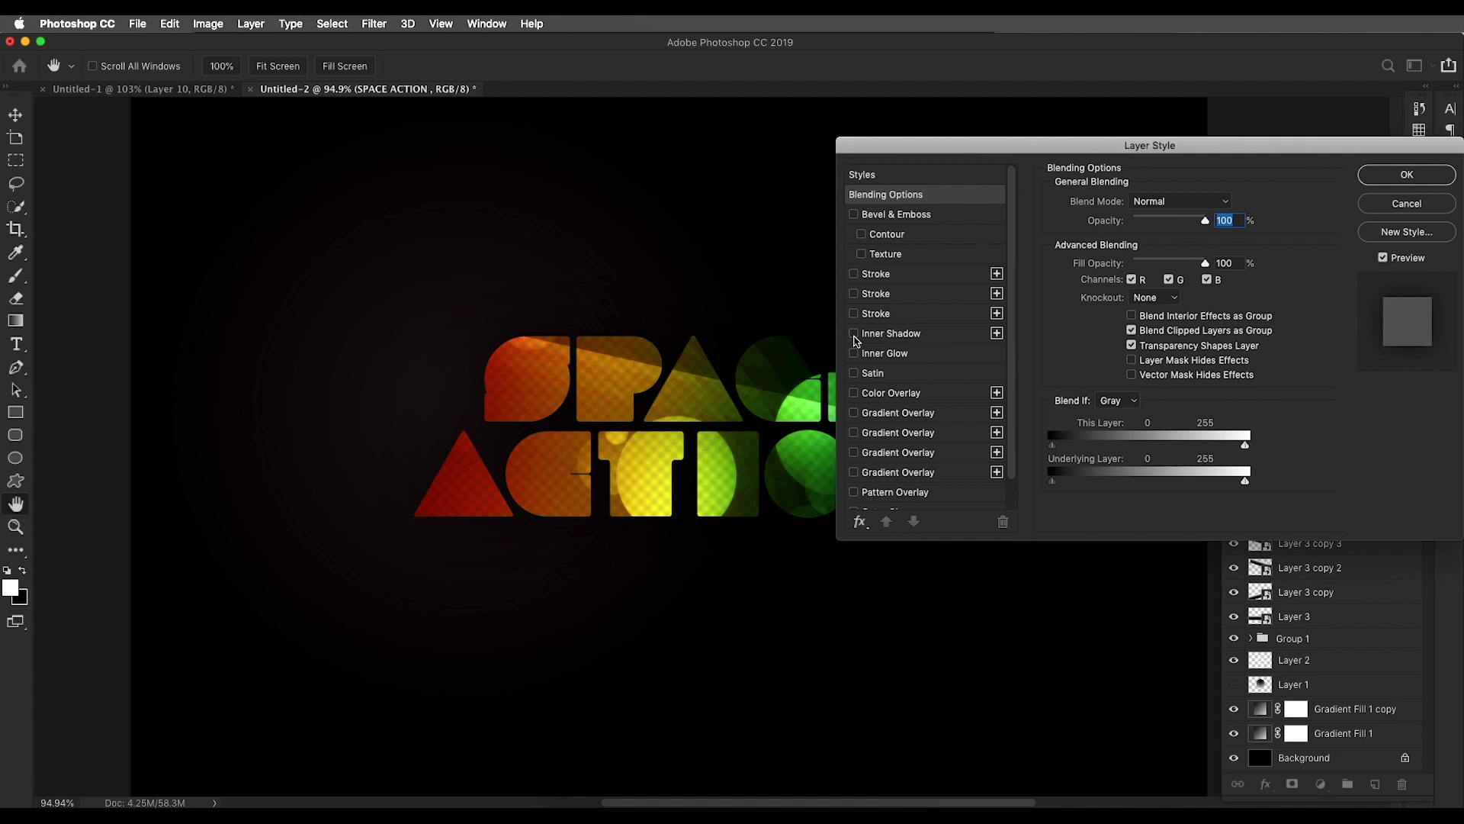
Add a white Color Dodge Inner Shadow to the text with 100% opacity, angle 87°, distance 4 px, choke 5% and size 10 px
{"action": "left_click", "coordinate": [853, 334]}
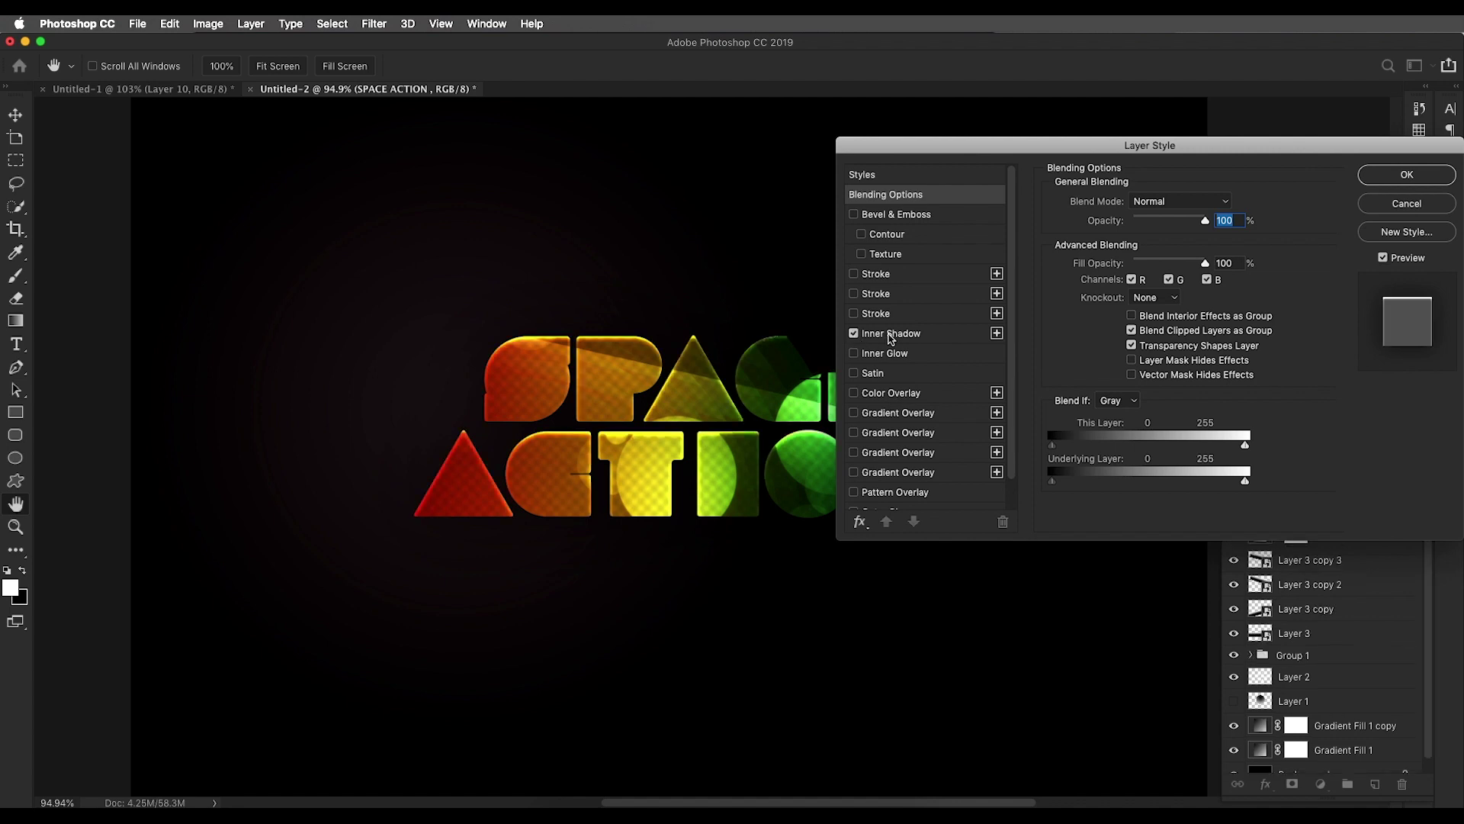
{"action": "left_click", "coordinate": [889, 334]}
{"action": "mouse_move", "coordinate": [1114, 276]}
{"action": "left_mouse_down"}
{"action": "mouse_move", "coordinate": [1106, 312]}
{"action": "mouse_move", "coordinate": [1106, 296]}
{"action": "left_mouse_up"}
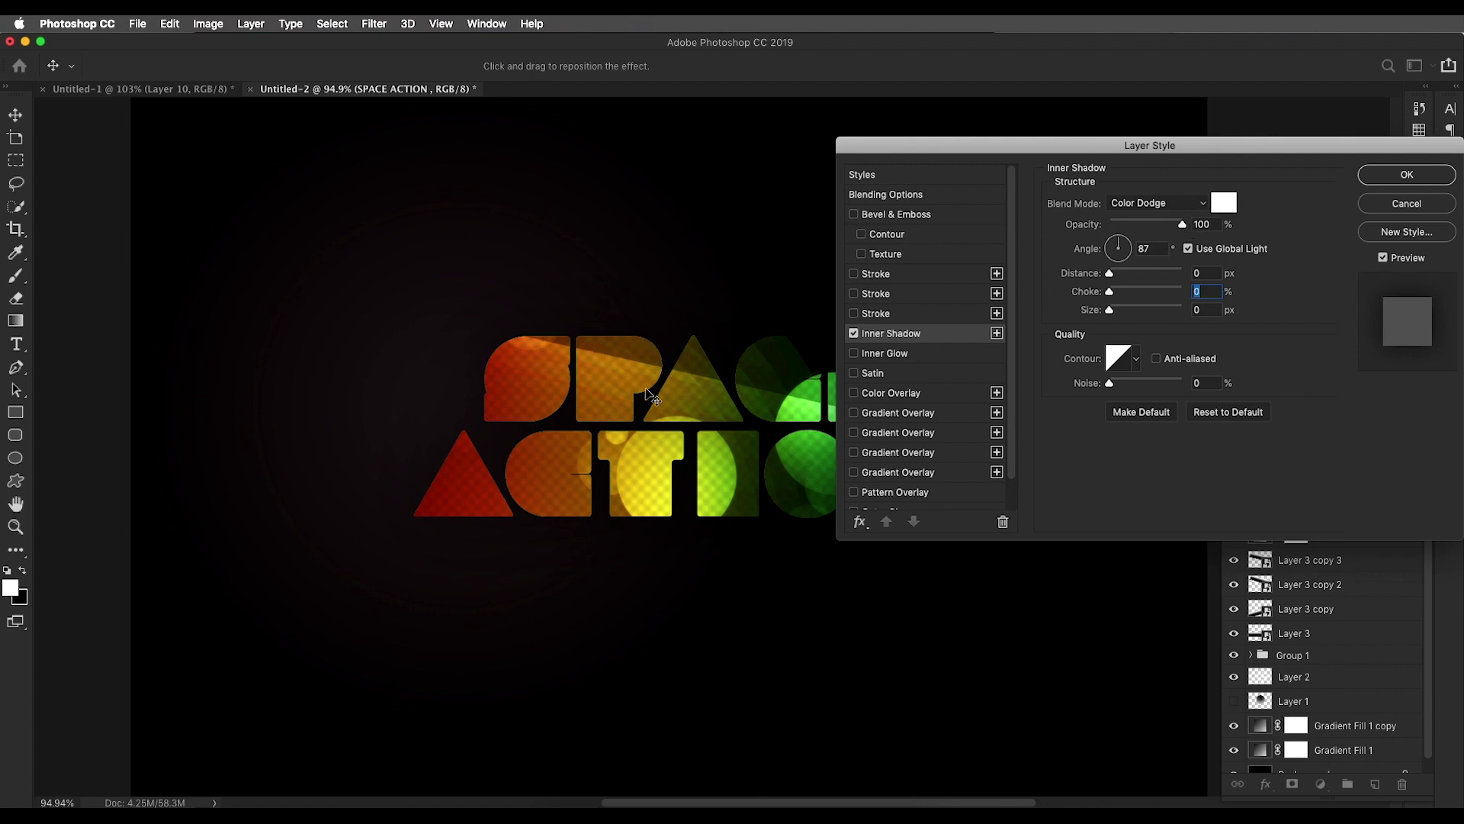
{"action": "left_click", "coordinate": [1152, 206]}
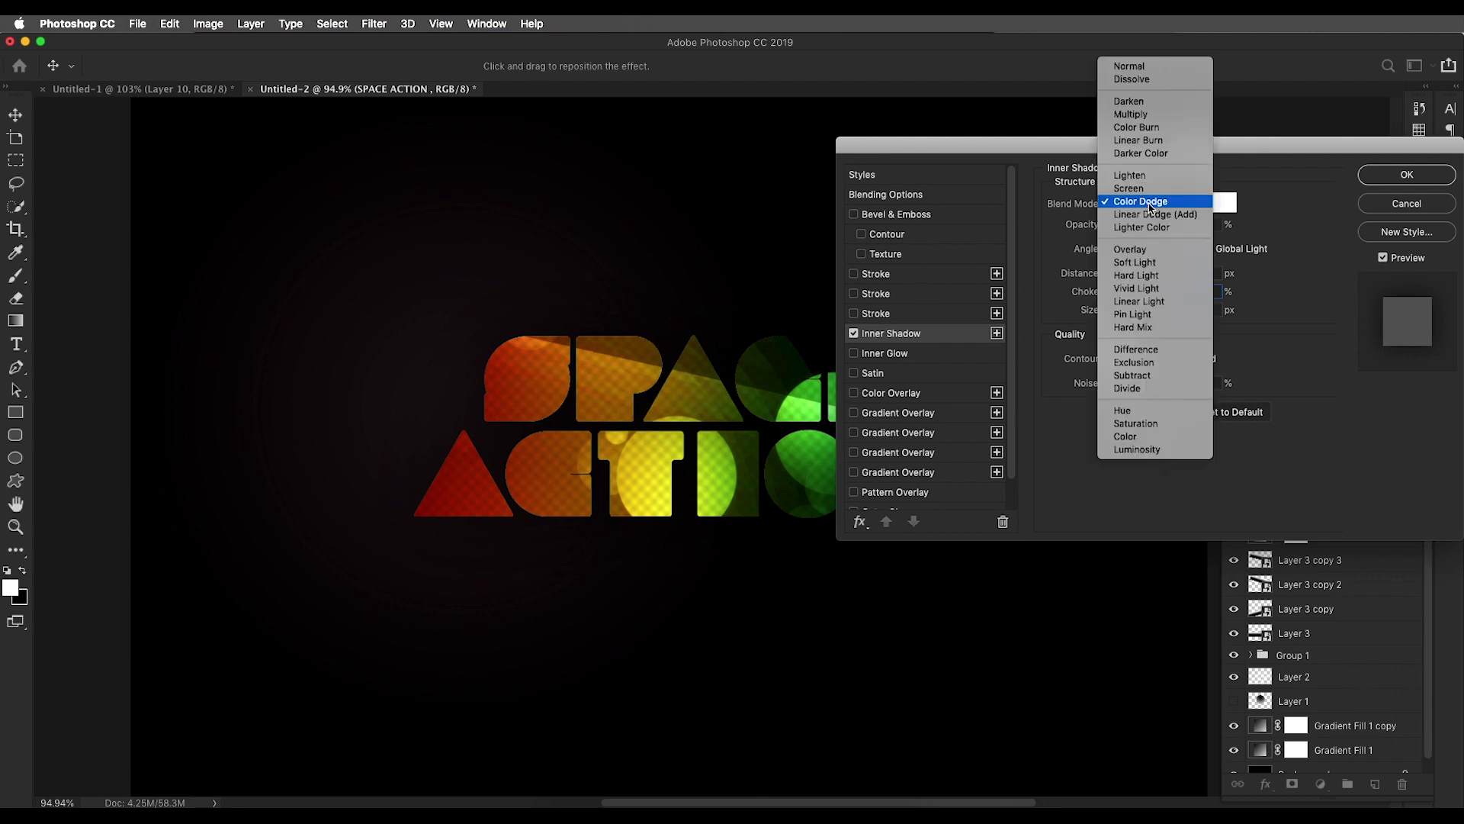
{"action": "left_click", "coordinate": [1132, 203]}
{"action": "left_click", "coordinate": [1144, 202]}
{"action": "left_click", "coordinate": [1140, 203]}
{"action": "left_click", "coordinate": [1224, 202]}
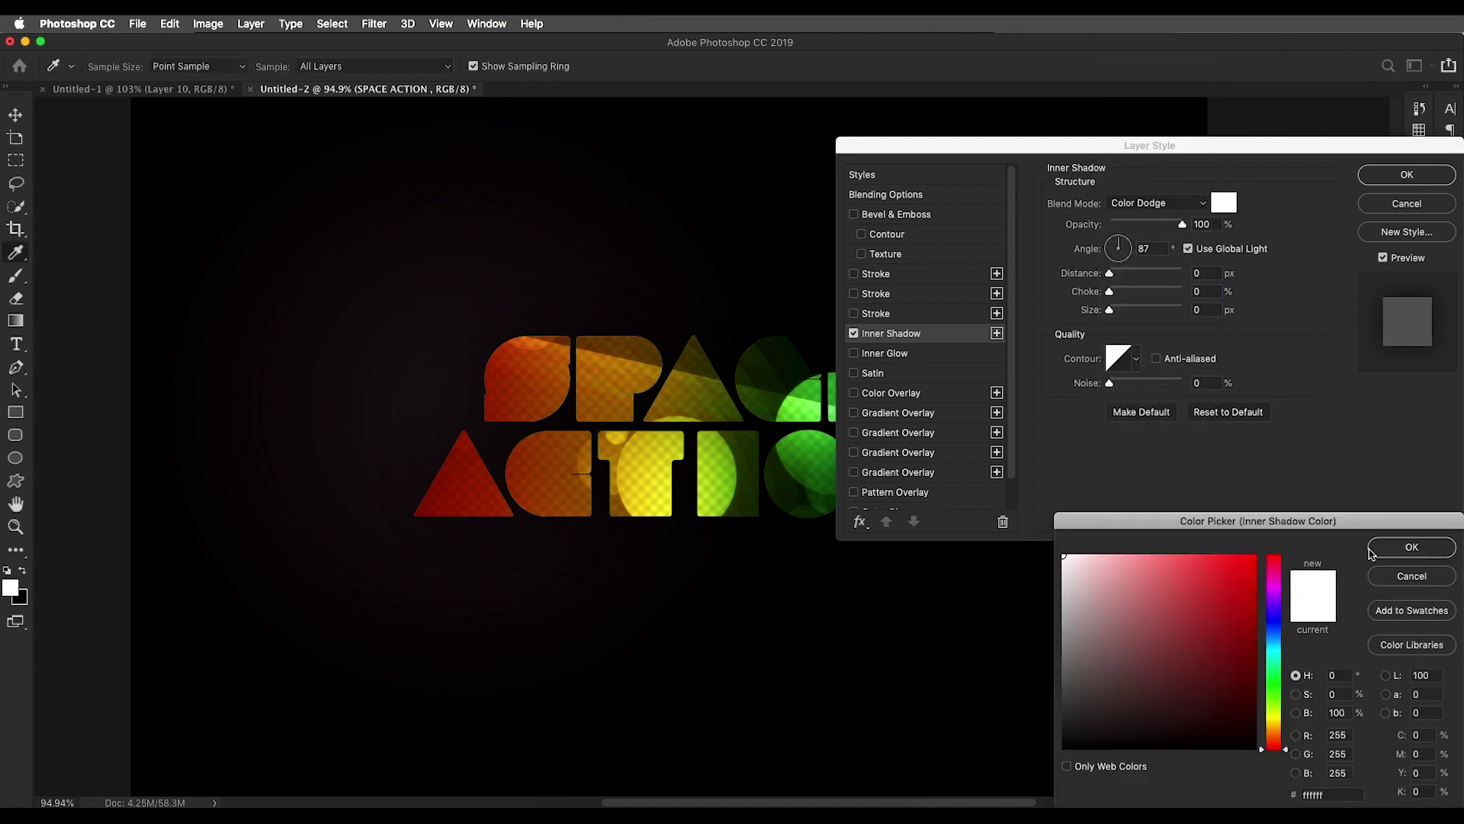
{"action": "left_click", "coordinate": [1399, 548]}
{"action": "mouse_move", "coordinate": [1111, 276]}
{"action": "left_mouse_down"}
{"action": "mouse_move", "coordinate": [1119, 314]}
{"action": "mouse_move", "coordinate": [1118, 295]}
{"action": "left_mouse_up"}
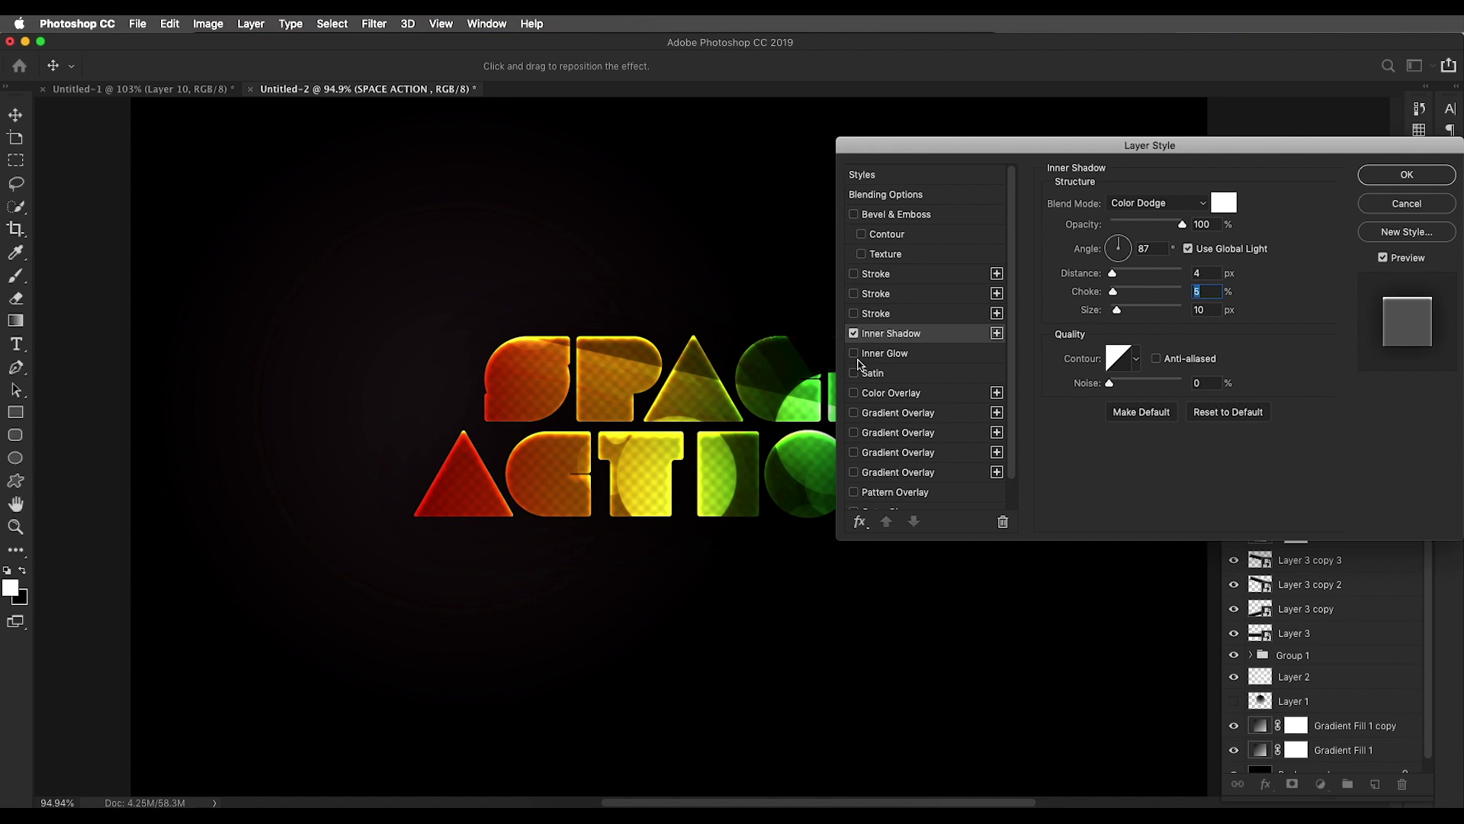
Add a white Soft Light Inner Glow to the text at 100% opacity
{"action": "left_click", "coordinate": [884, 370]}
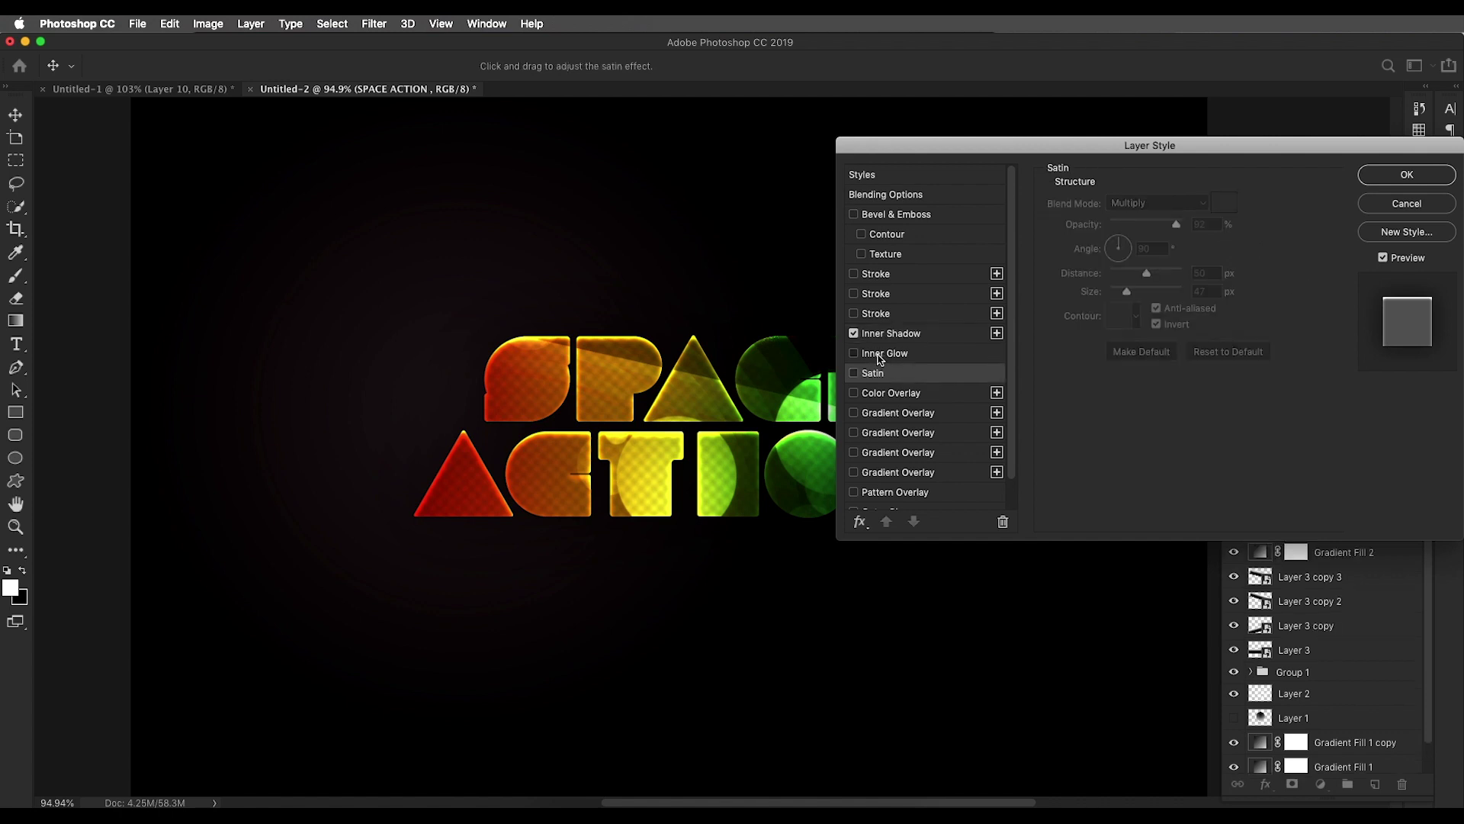
{"action": "left_click", "coordinate": [862, 357]}
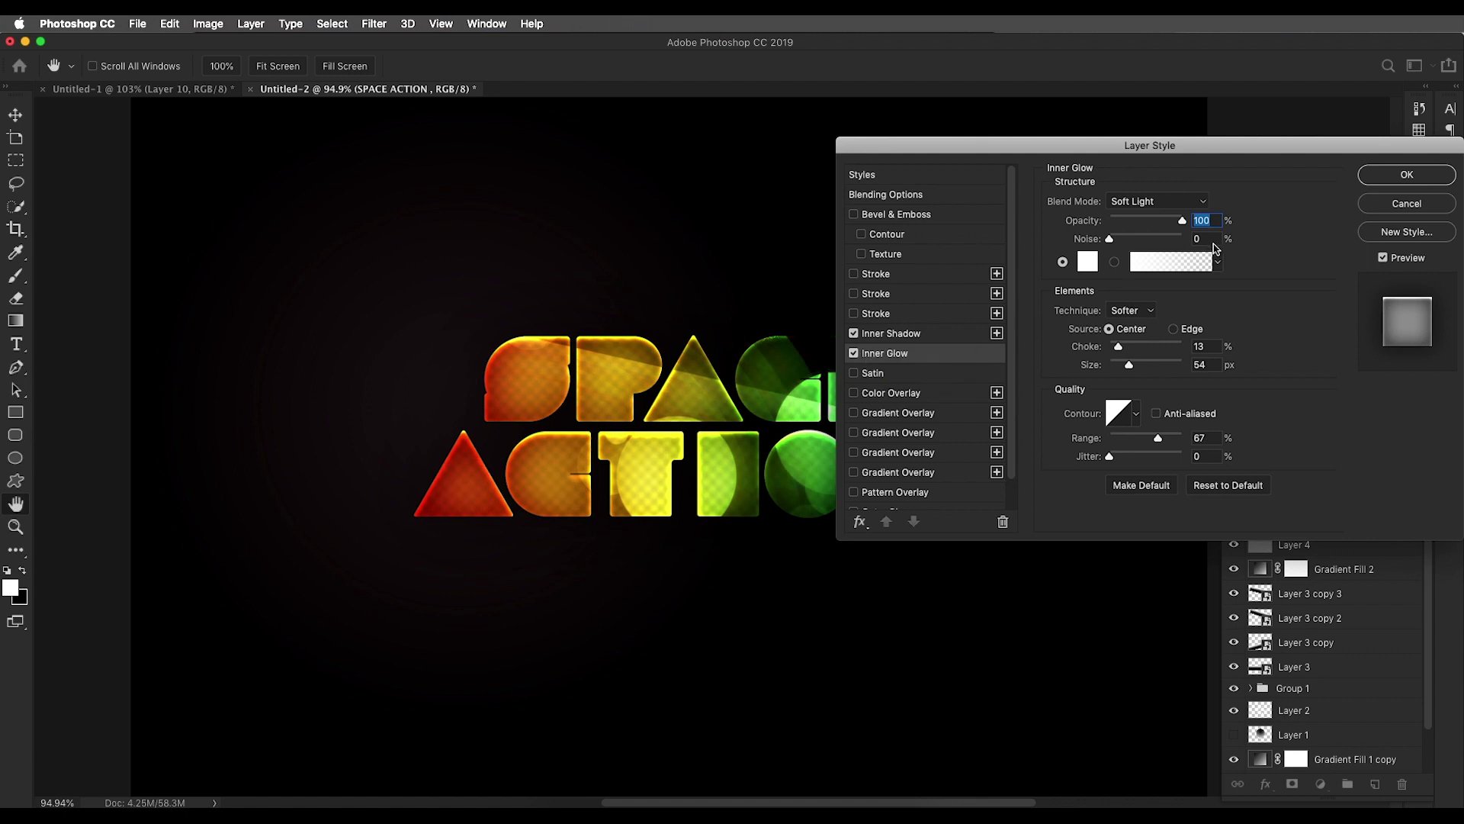
{"action": "left_click", "coordinate": [1163, 203]}
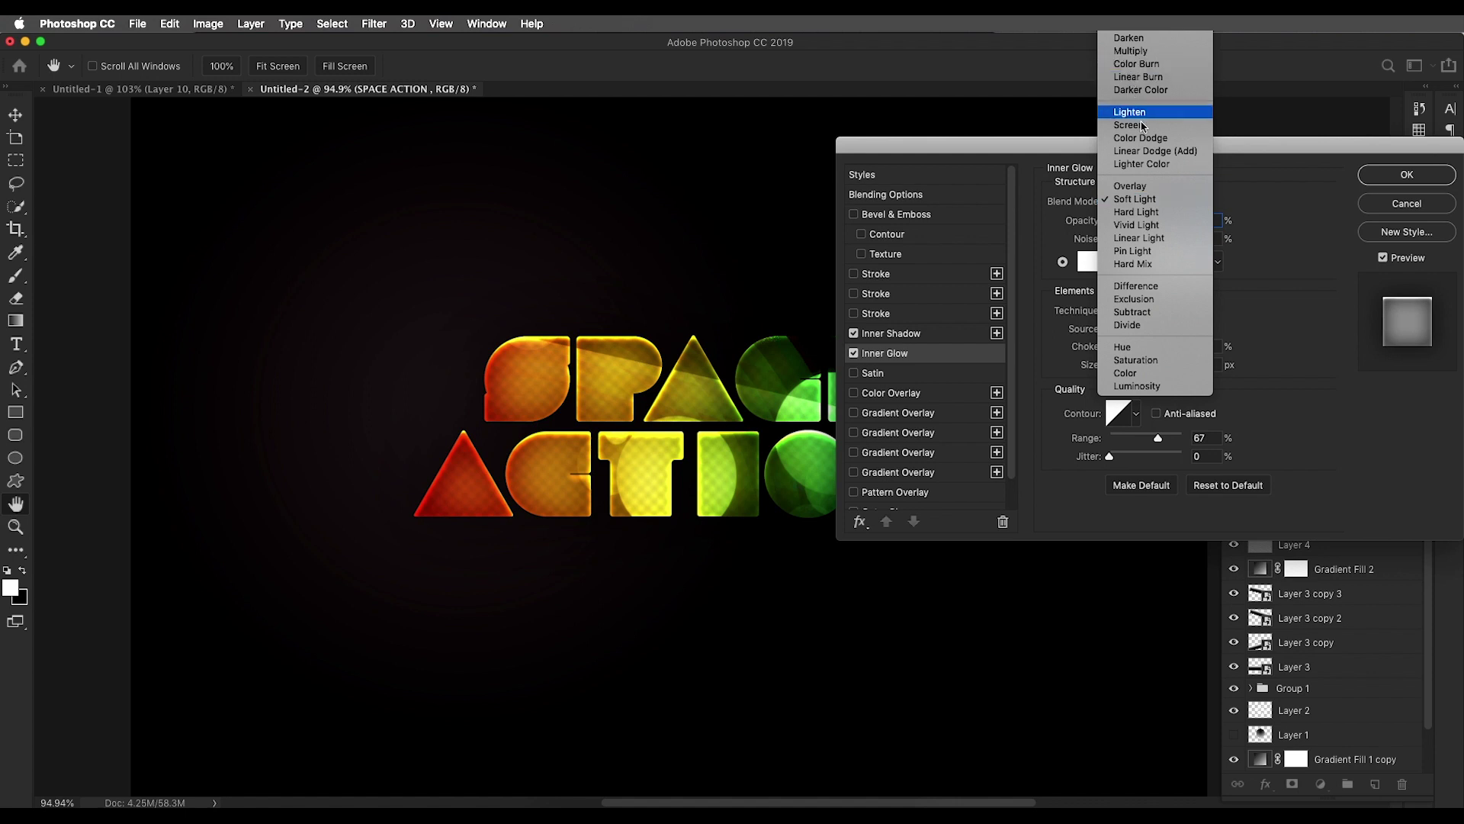
{"action": "left_click", "coordinate": [1137, 199]}
{"action": "left_click", "coordinate": [1088, 261]}
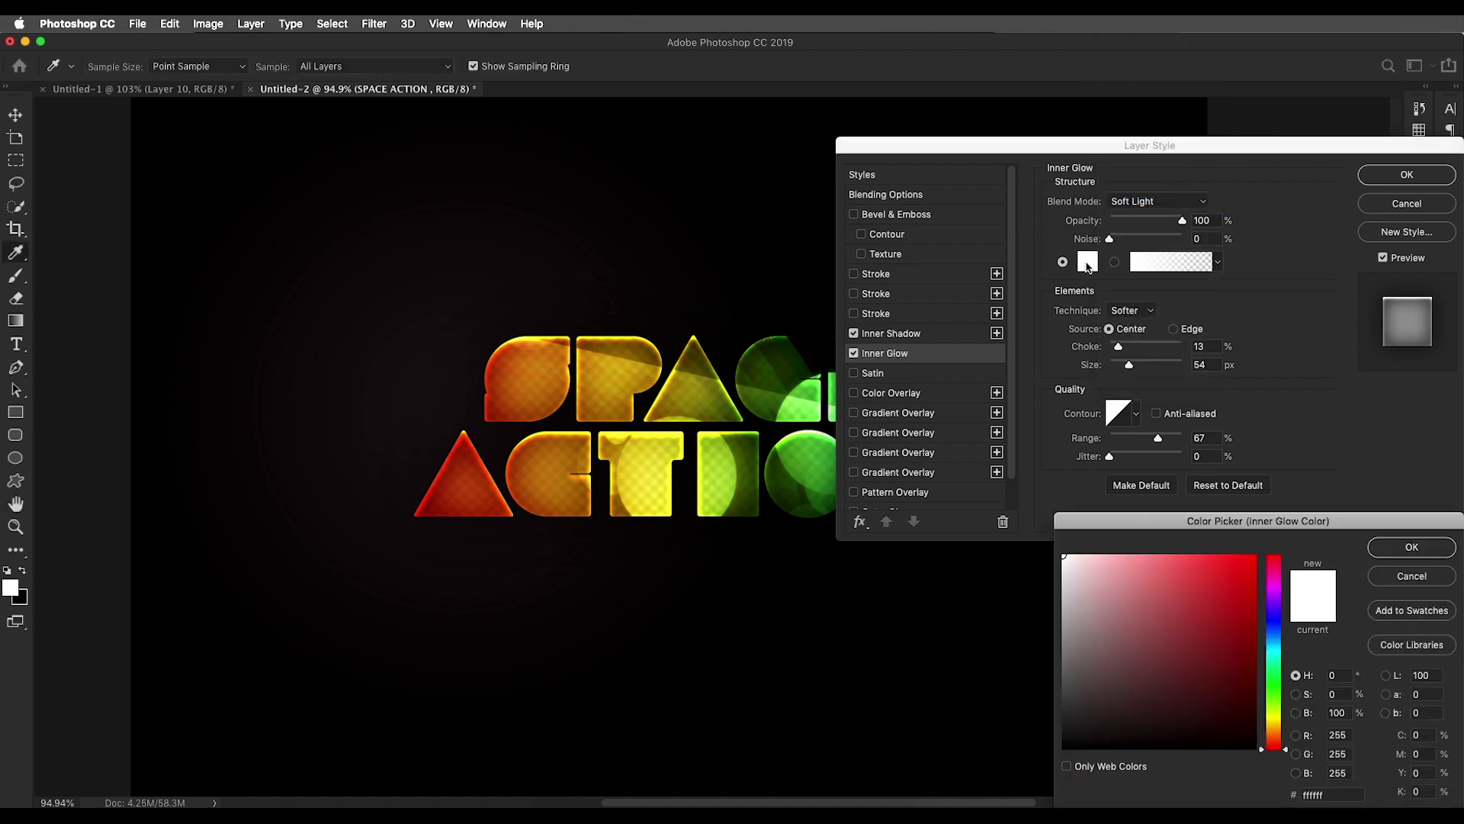
{"action": "left_click", "coordinate": [1407, 547]}
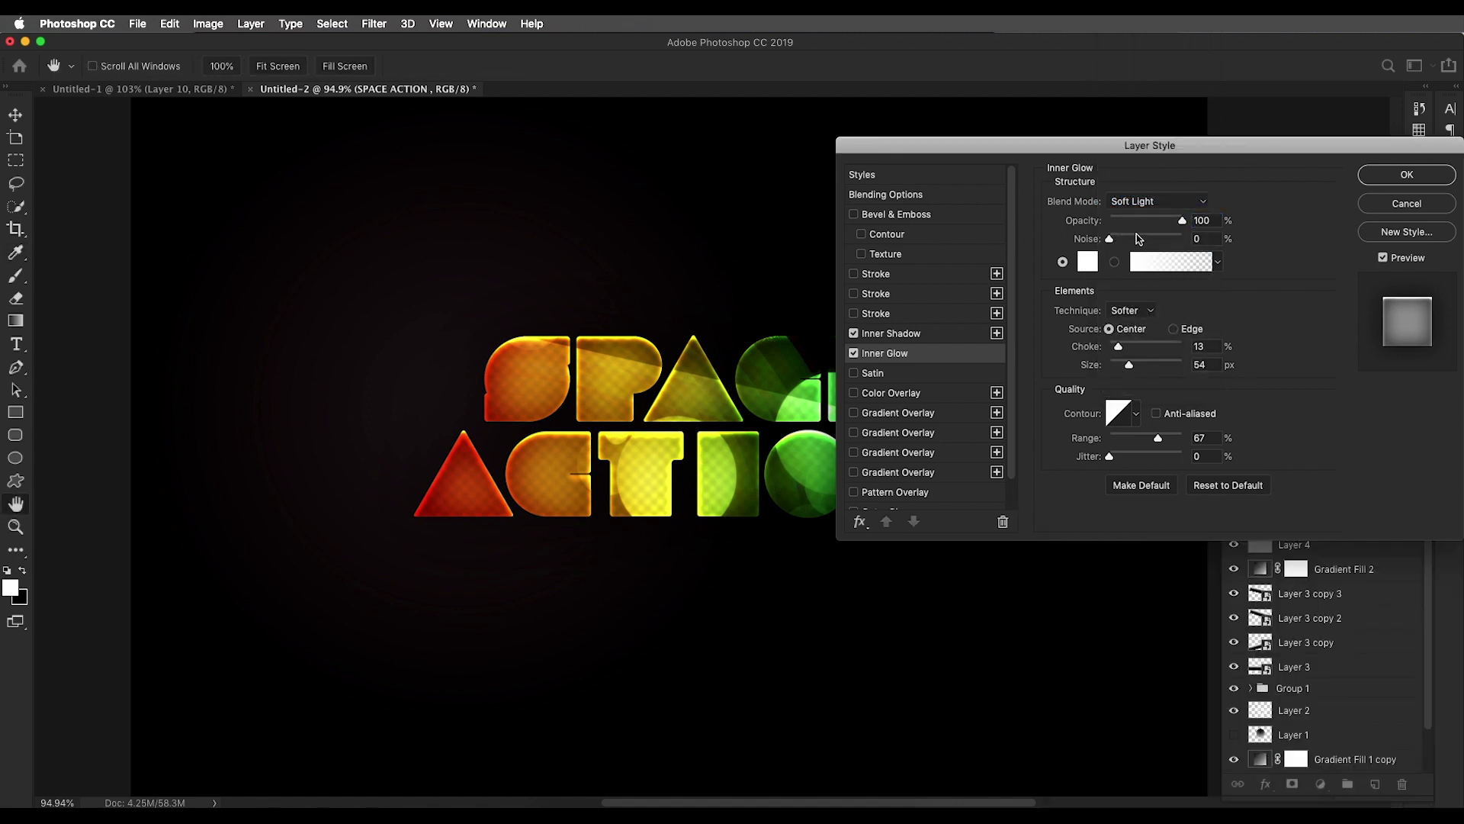
Adjust the Inner Glow's choke with the Softer technique and Center source, and apply the layer style
{"action": "left_click", "coordinate": [1202, 220]}
{"action": "left_click", "coordinate": [1128, 311]}
{"action": "left_click", "coordinate": [1131, 311]}
{"action": "mouse_move", "coordinate": [1118, 348]}
{"action": "left_mouse_down"}
{"action": "mouse_move", "coordinate": [1084, 369]}
{"action": "mouse_move", "coordinate": [1121, 351]}
{"action": "mouse_move", "coordinate": [1130, 369]}
{"action": "mouse_move", "coordinate": [1122, 347]}
{"action": "left_mouse_up"}
{"action": "mouse_move", "coordinate": [1119, 352]}
{"action": "left_mouse_down"}
{"action": "mouse_move", "coordinate": [1134, 369]}
{"action": "mouse_move", "coordinate": [1126, 339]}
{"action": "left_mouse_up"}
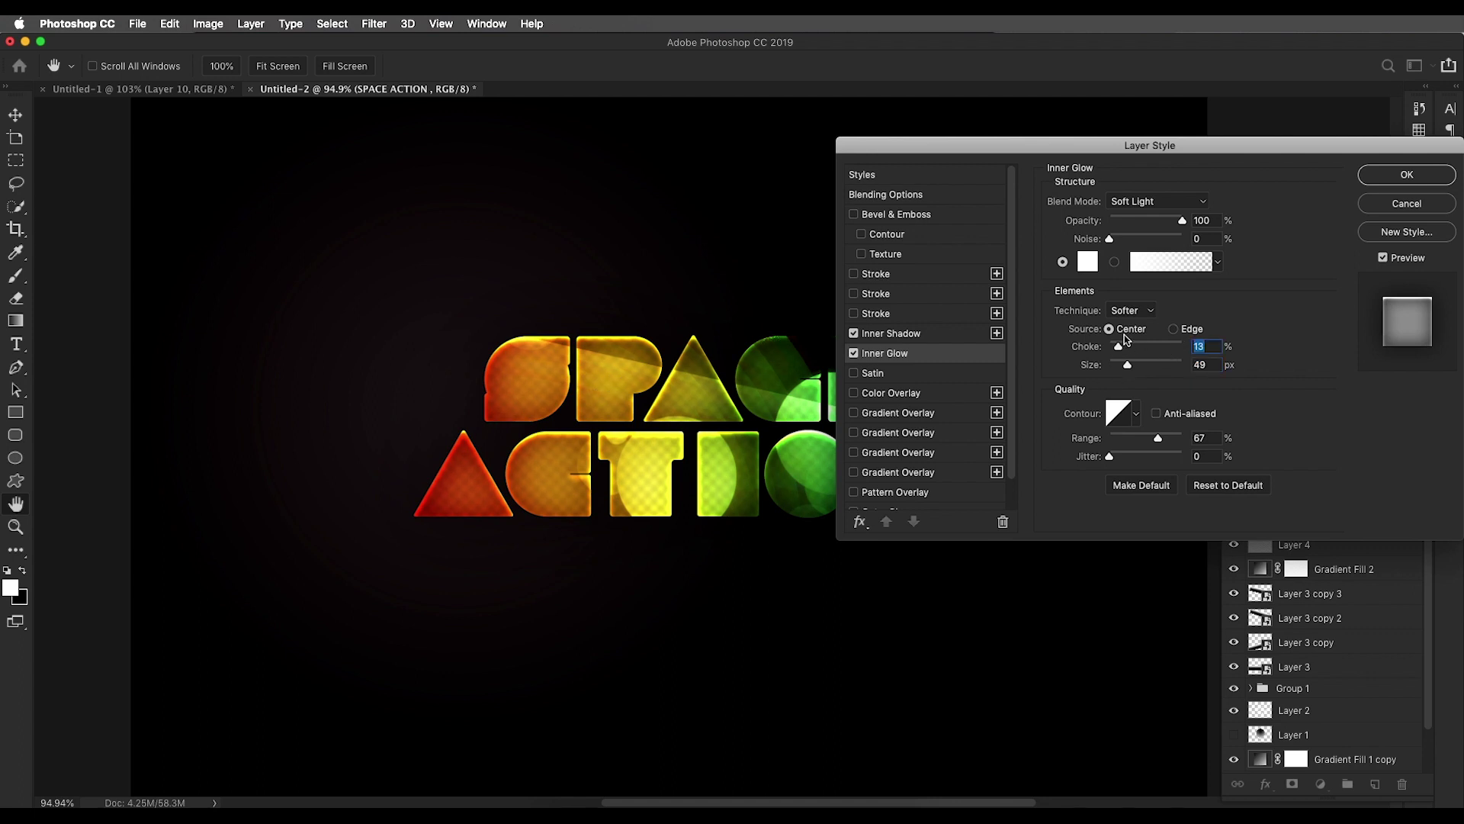
{"action": "left_click", "coordinate": [1431, 167]}
Convert the clipped Layer 6 to a smart object
{"action": "key", "text": "v"}
{"action": "scroll", "coordinate": [628, 470], "scroll_direction": "down", "scroll_amount": 3}
{"action": "scroll", "coordinate": [669, 433], "scroll_direction": "up", "scroll_amount": 6}
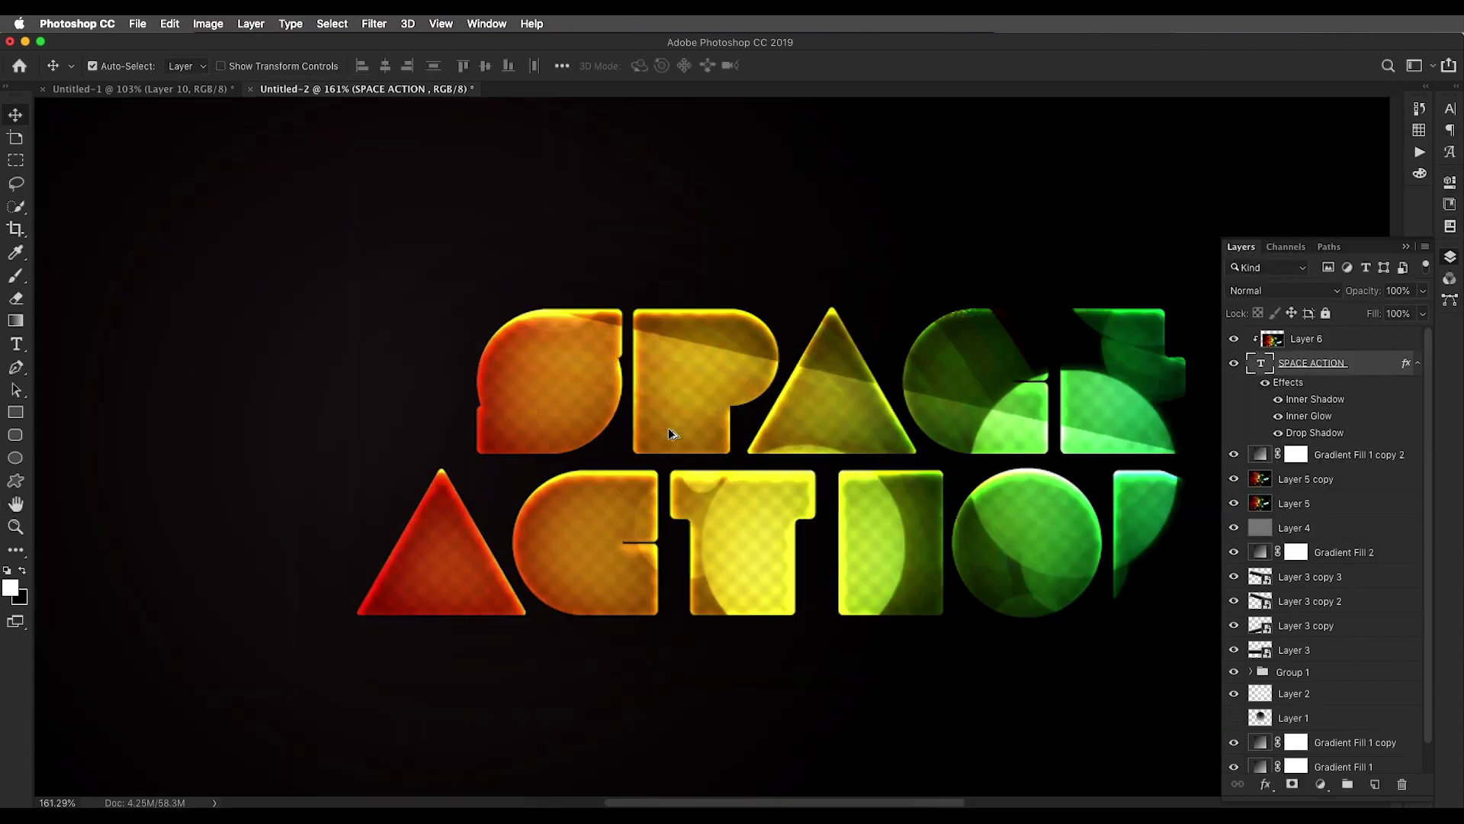
{"action": "scroll", "coordinate": [672, 434], "scroll_direction": "down", "scroll_amount": 5}
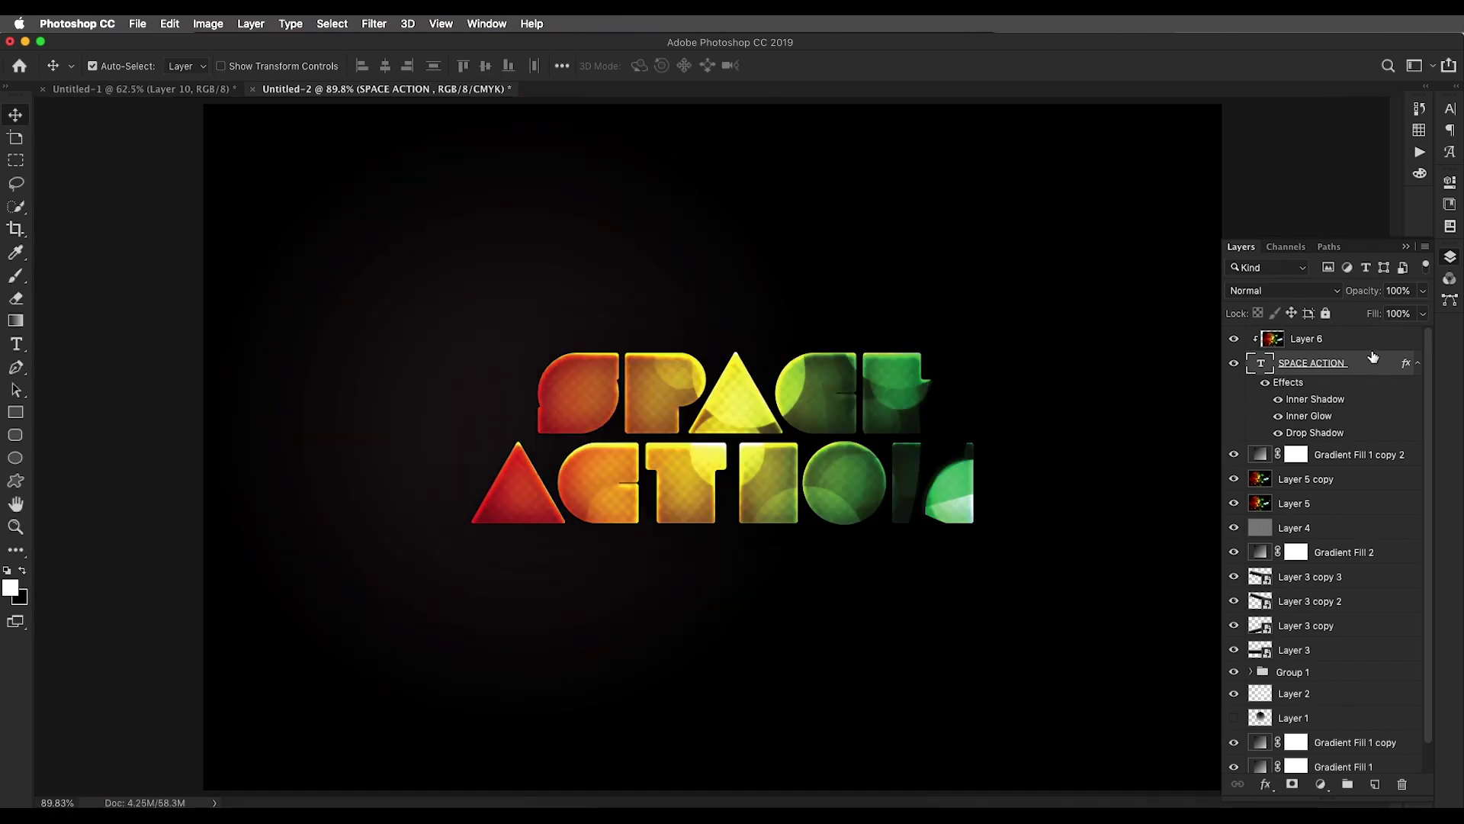
{"action": "left_click", "coordinate": [1365, 342]}
{"action": "right_click", "coordinate": [1365, 342]}
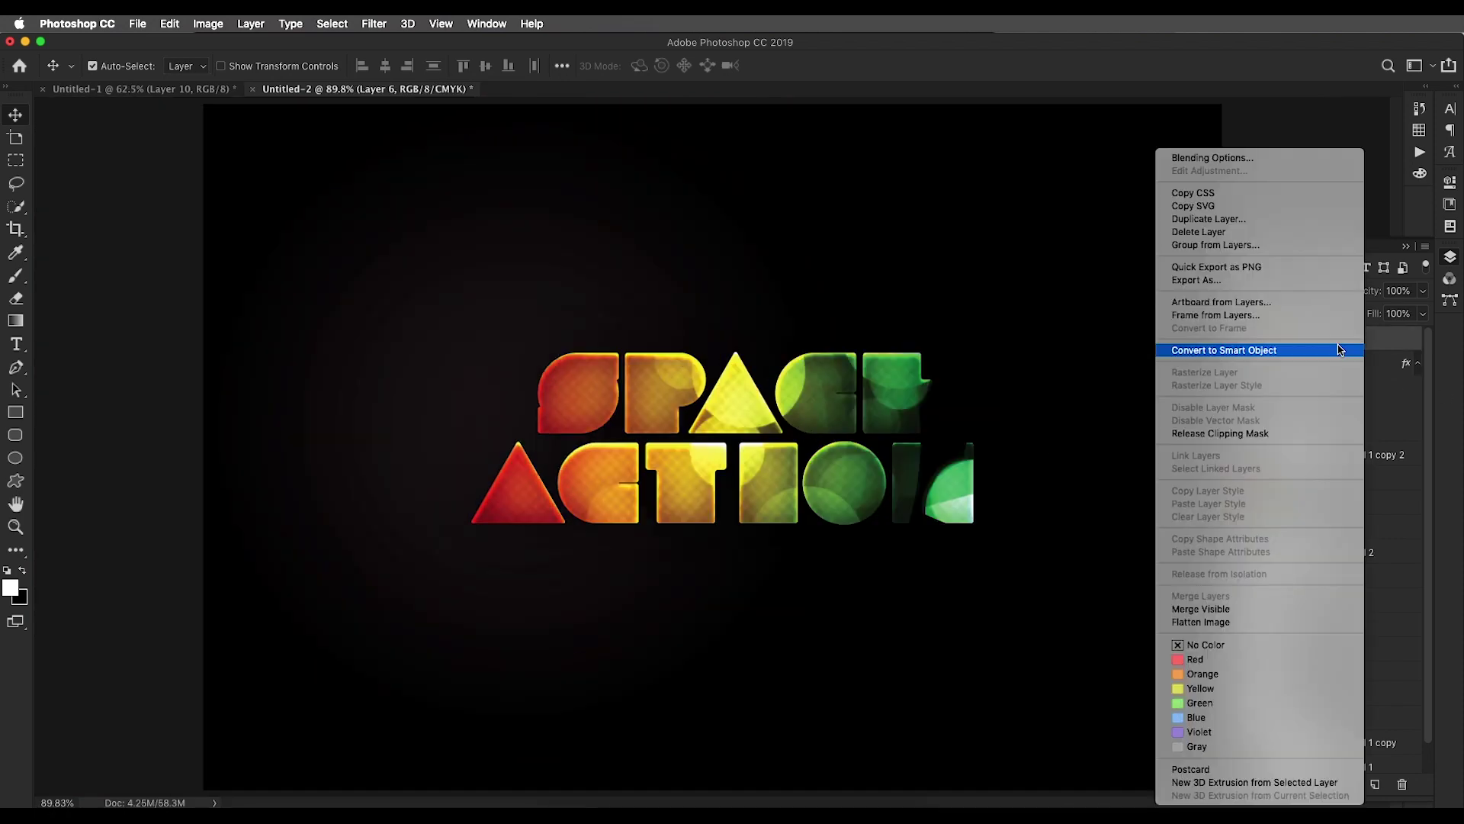
{"action": "left_click", "coordinate": [1262, 351]}
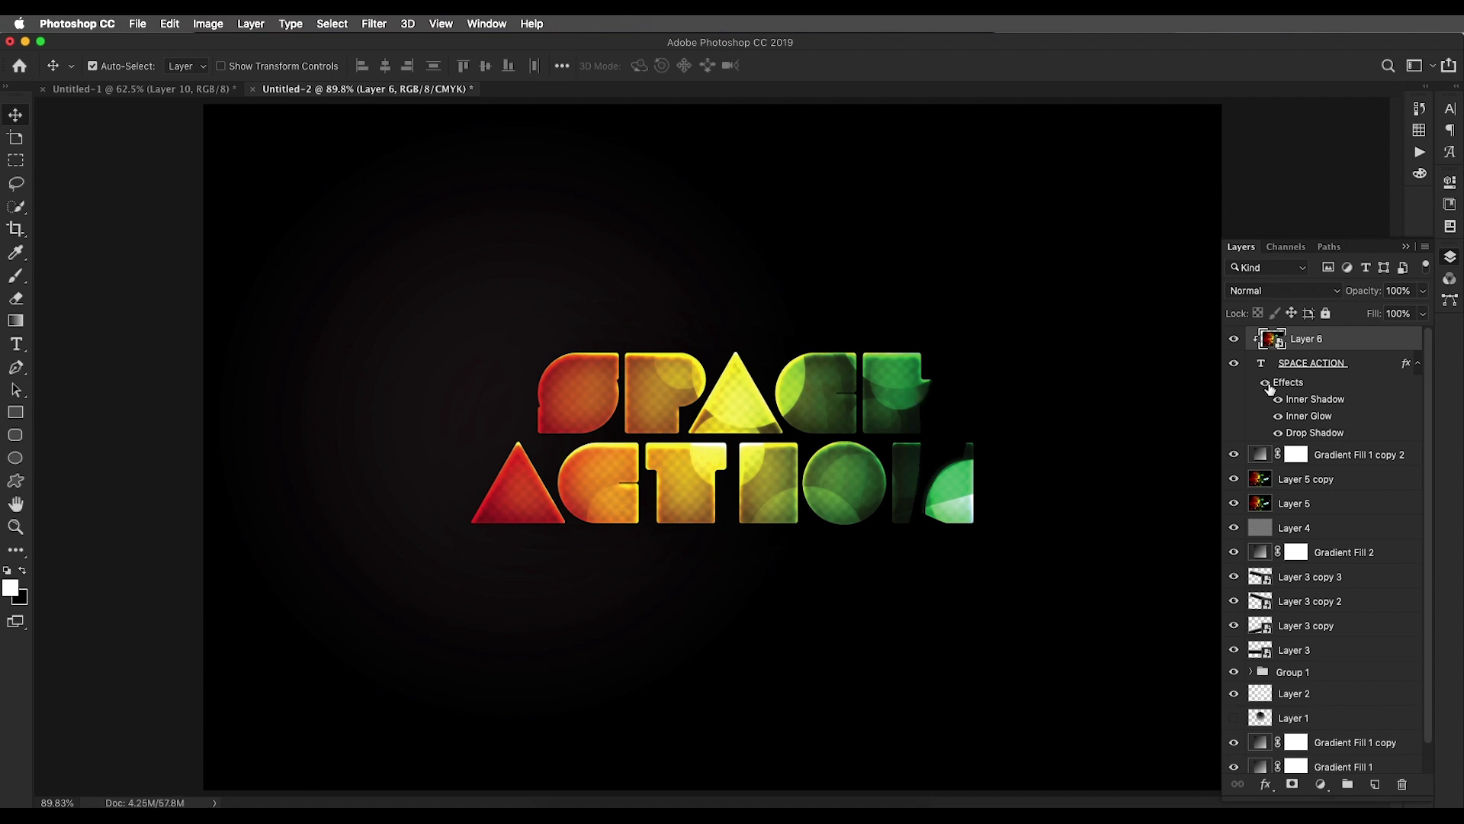
Scale Layer 6 to about 76%, rotate it about -33° and reposition it inside the letters
{"action": "key", "text": "ctrl"}
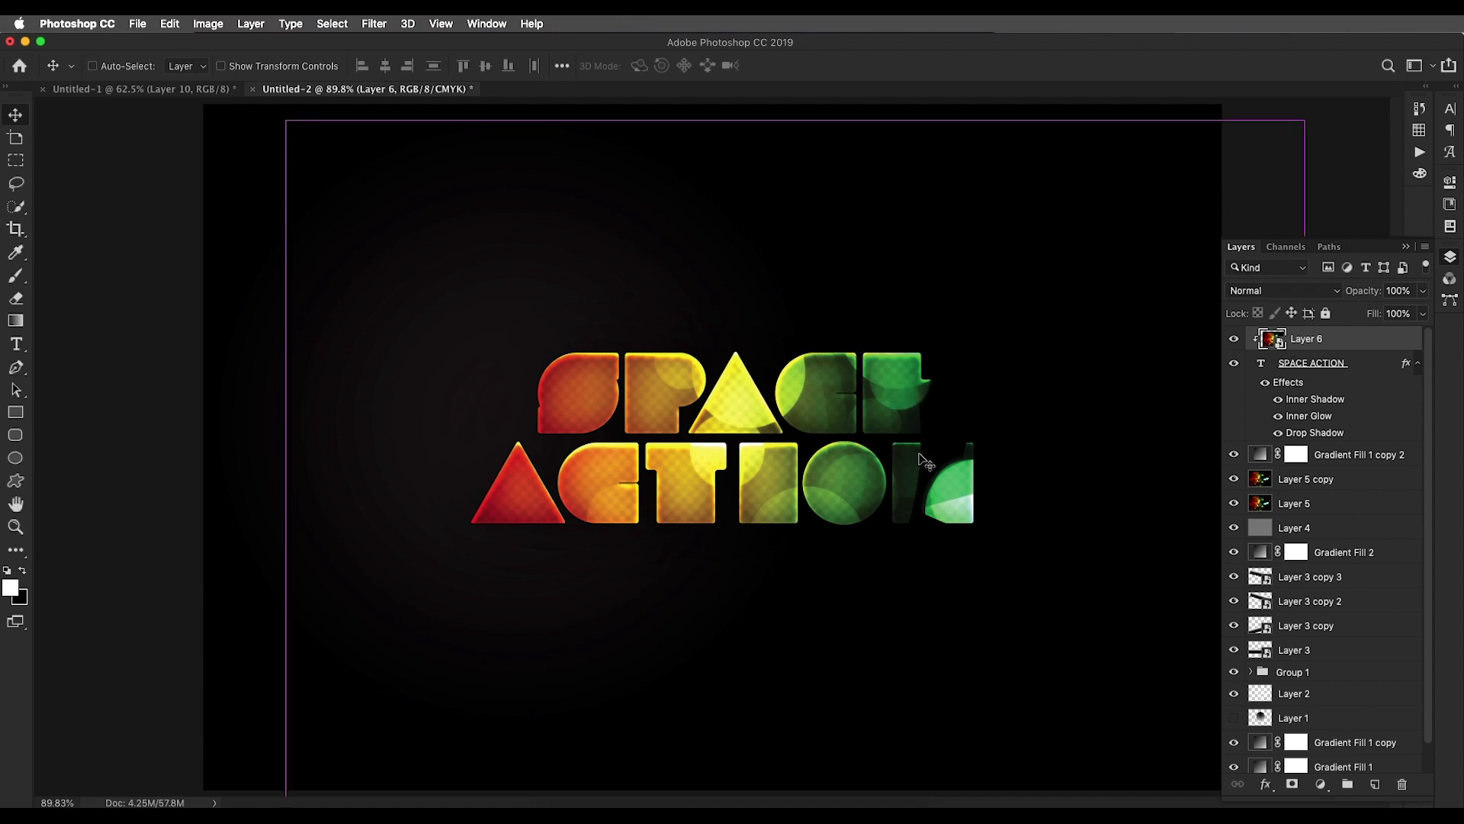
{"action": "key", "text": "ctrl+t"}
{"action": "key", "text": "ctrl+minus"}
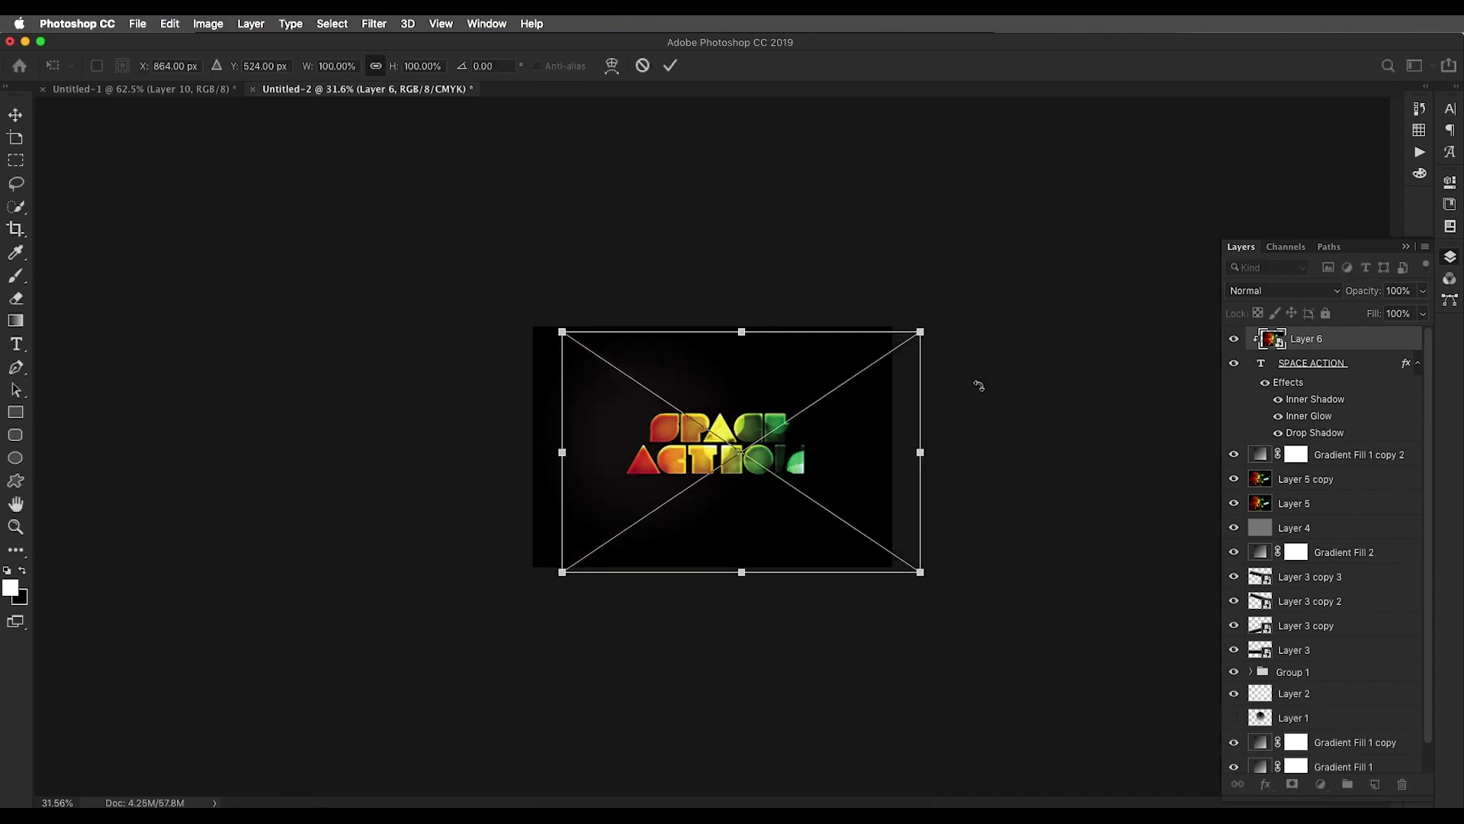
{"action": "left_click_drag", "start_coordinate": [923, 331], "coordinate": [825, 310]}
{"action": "left_click_drag", "start_coordinate": [763, 433], "coordinate": [664, 351]}
{"action": "scroll", "coordinate": [751, 428], "scroll_direction": "up", "scroll_amount": 5}
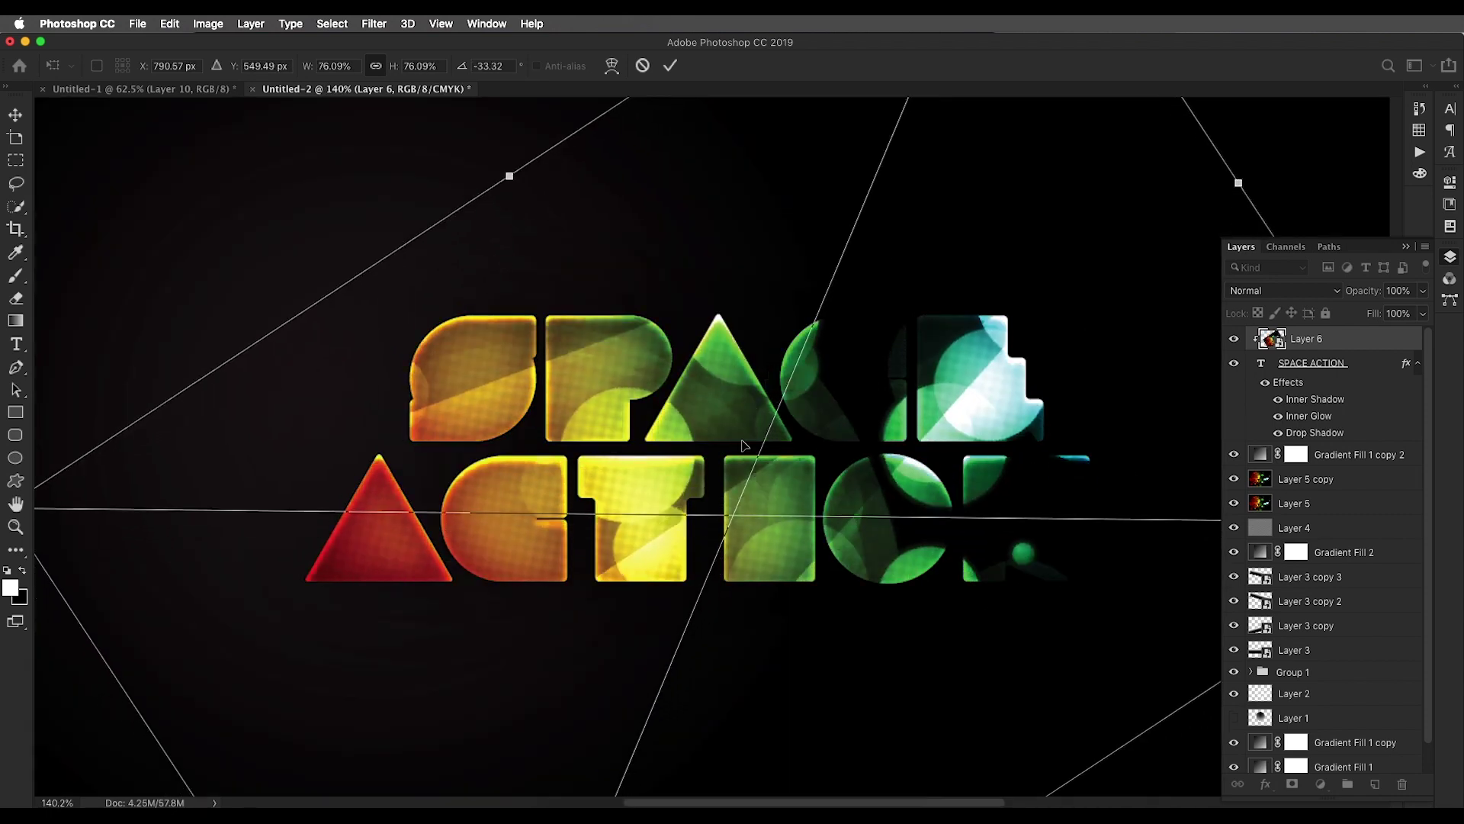
{"action": "key", "text": "Return"}
{"action": "scroll", "coordinate": [827, 450], "scroll_direction": "down", "scroll_amount": 5}
{"action": "left_click_drag", "start_coordinate": [776, 458], "coordinate": [784, 453]}
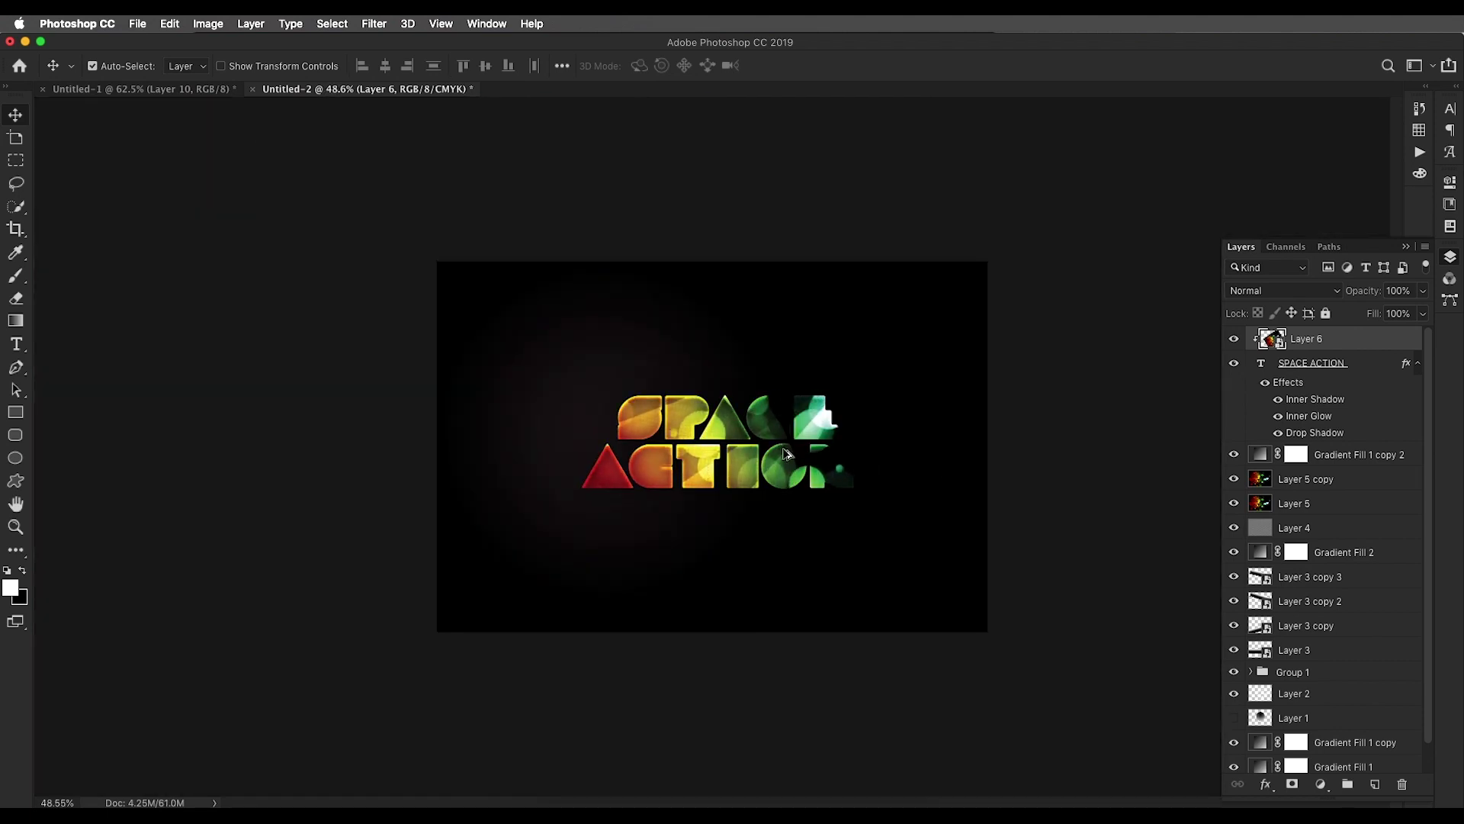
{"action": "scroll", "coordinate": [836, 466], "scroll_direction": "up", "scroll_amount": 3}
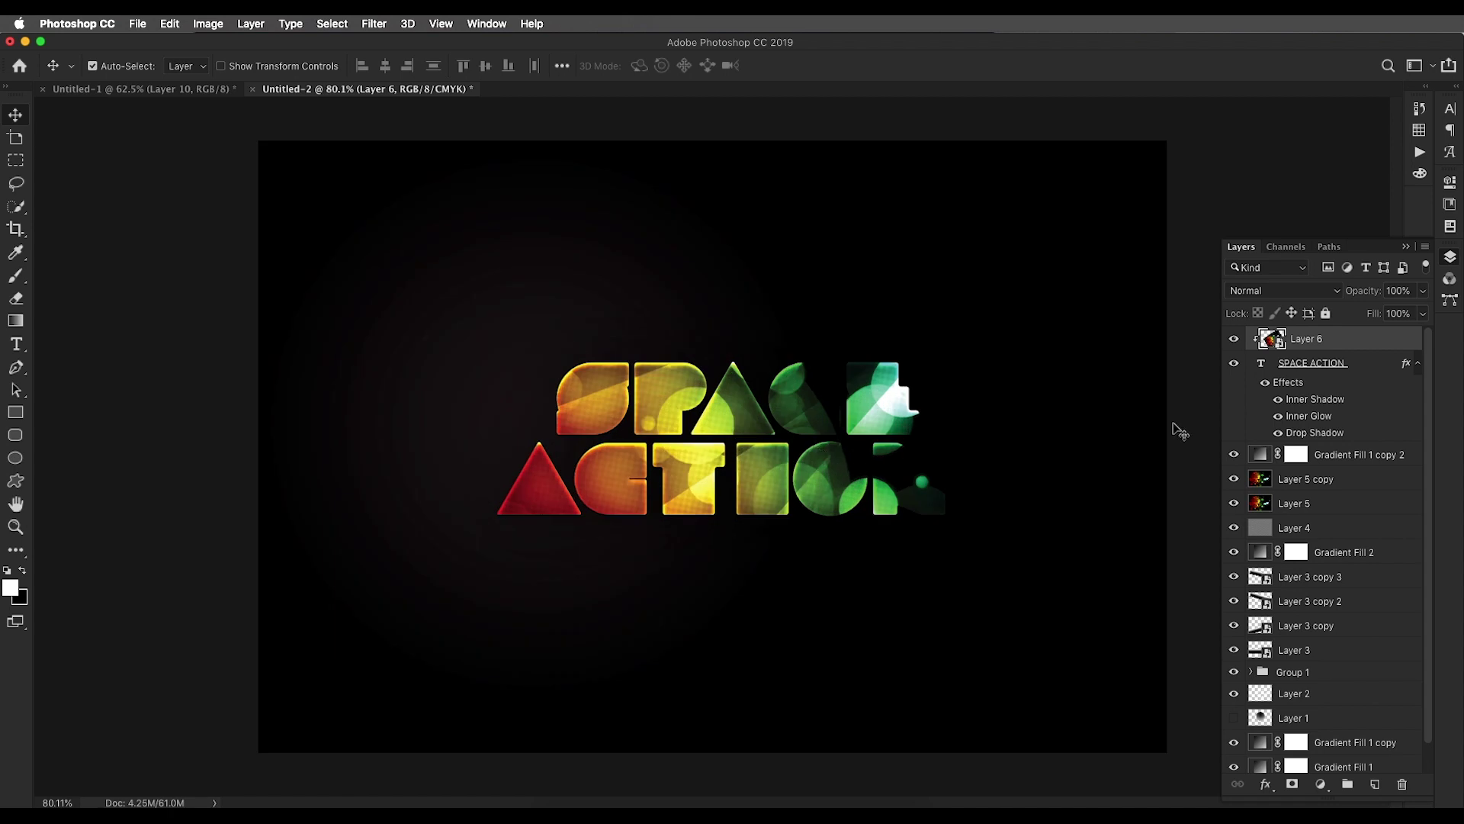
Try a 0 px Inner Shadow size on the SPACE ACTION text, and return it to 10 px
{"action": "left_click", "coordinate": [1286, 386]}
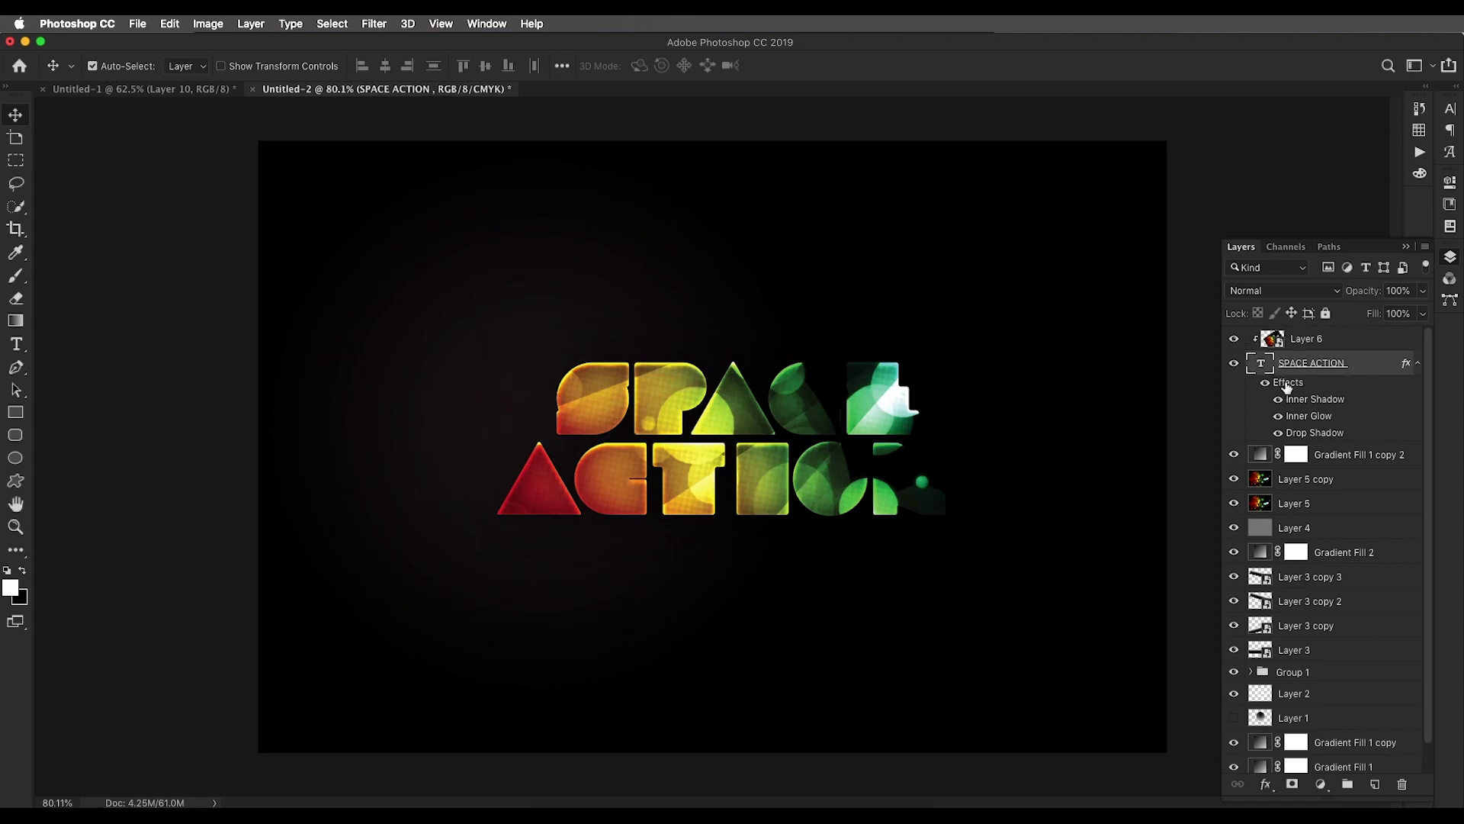
{"action": "double_click", "coordinate": [1286, 383]}
{"action": "left_click", "coordinate": [877, 317]}
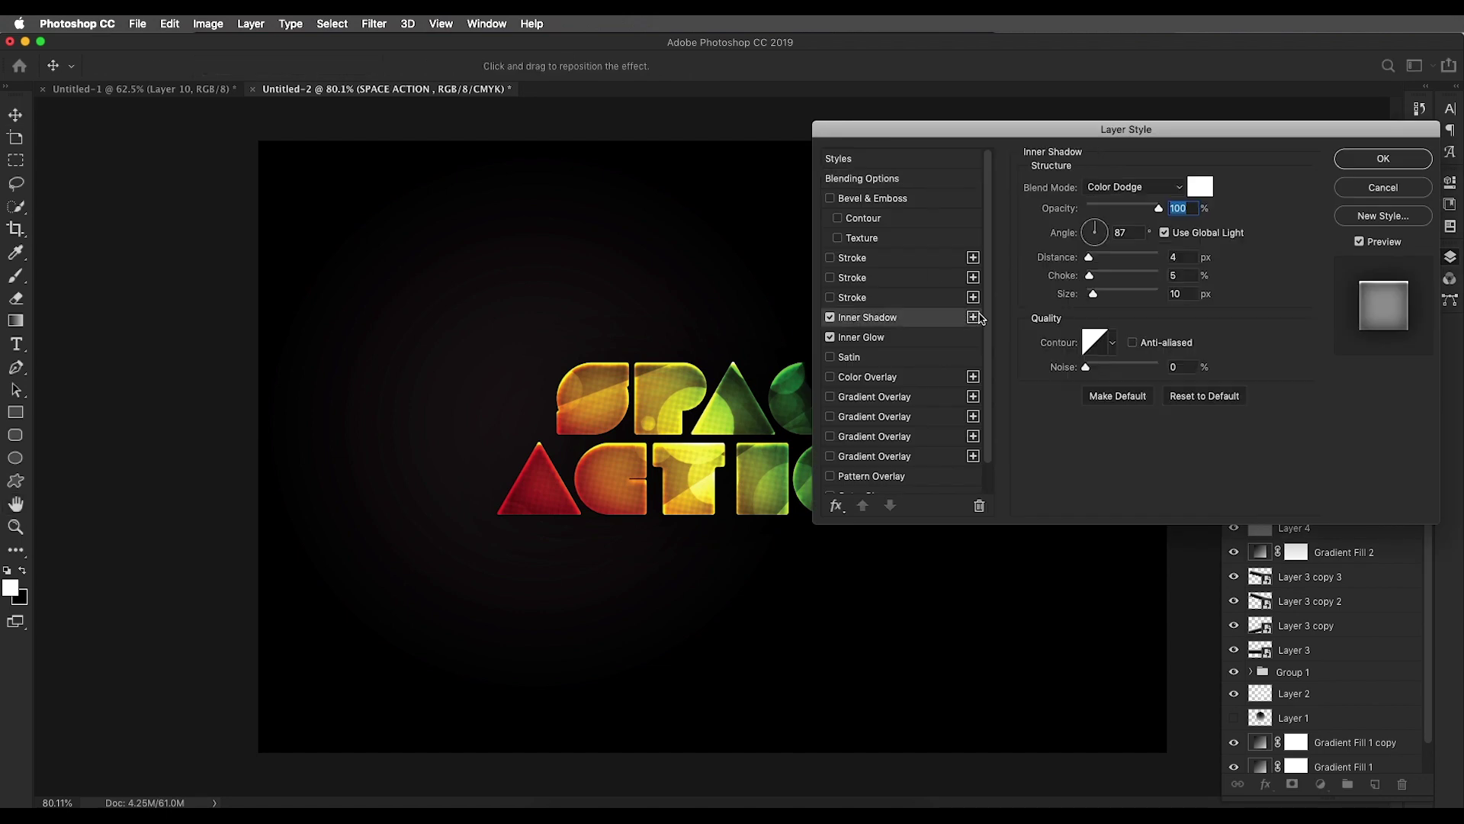
{"action": "left_click_drag", "start_coordinate": [1099, 297], "coordinate": [1083, 297]}
{"action": "scroll", "coordinate": [694, 369], "scroll_direction": "up", "scroll_amount": 3}
{"action": "scroll", "coordinate": [640, 411], "scroll_direction": "down", "scroll_amount": 5}
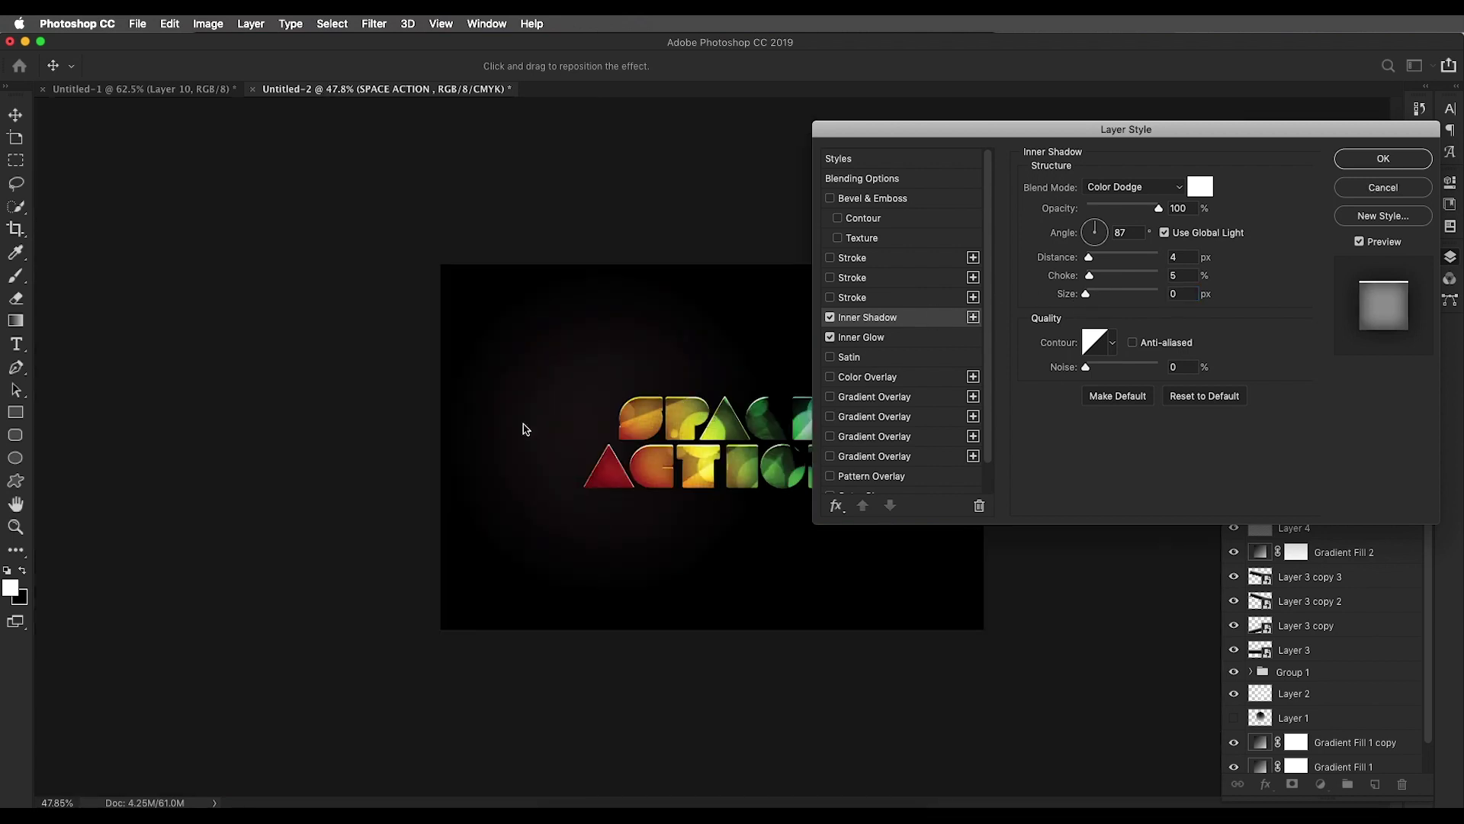
{"action": "left_click_drag", "start_coordinate": [1249, 133], "coordinate": [1367, 141]}
{"action": "scroll", "coordinate": [778, 415], "scroll_direction": "up", "scroll_amount": 3}
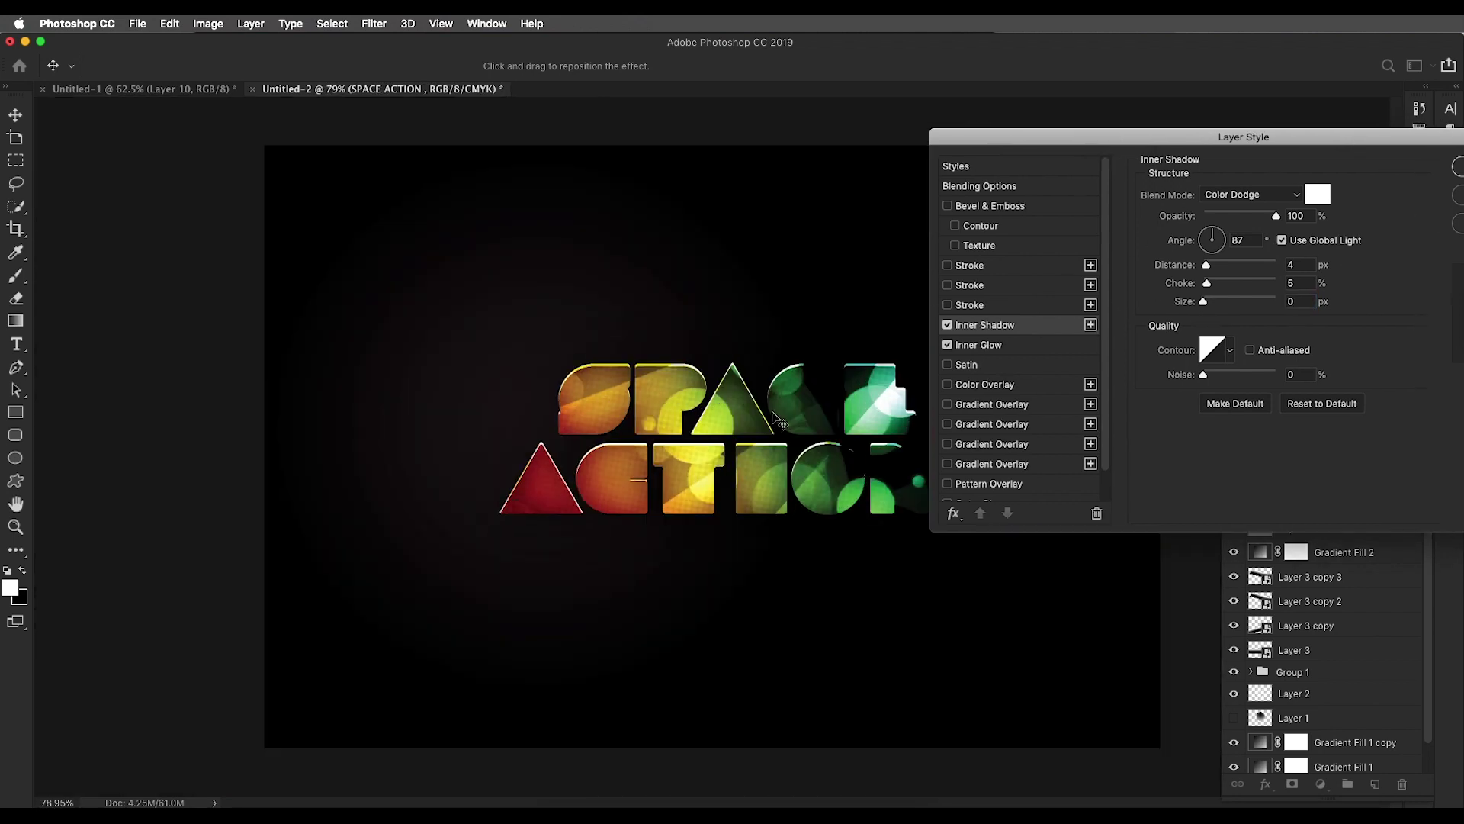
{"action": "left_click_drag", "start_coordinate": [1207, 305], "coordinate": [1212, 305]}
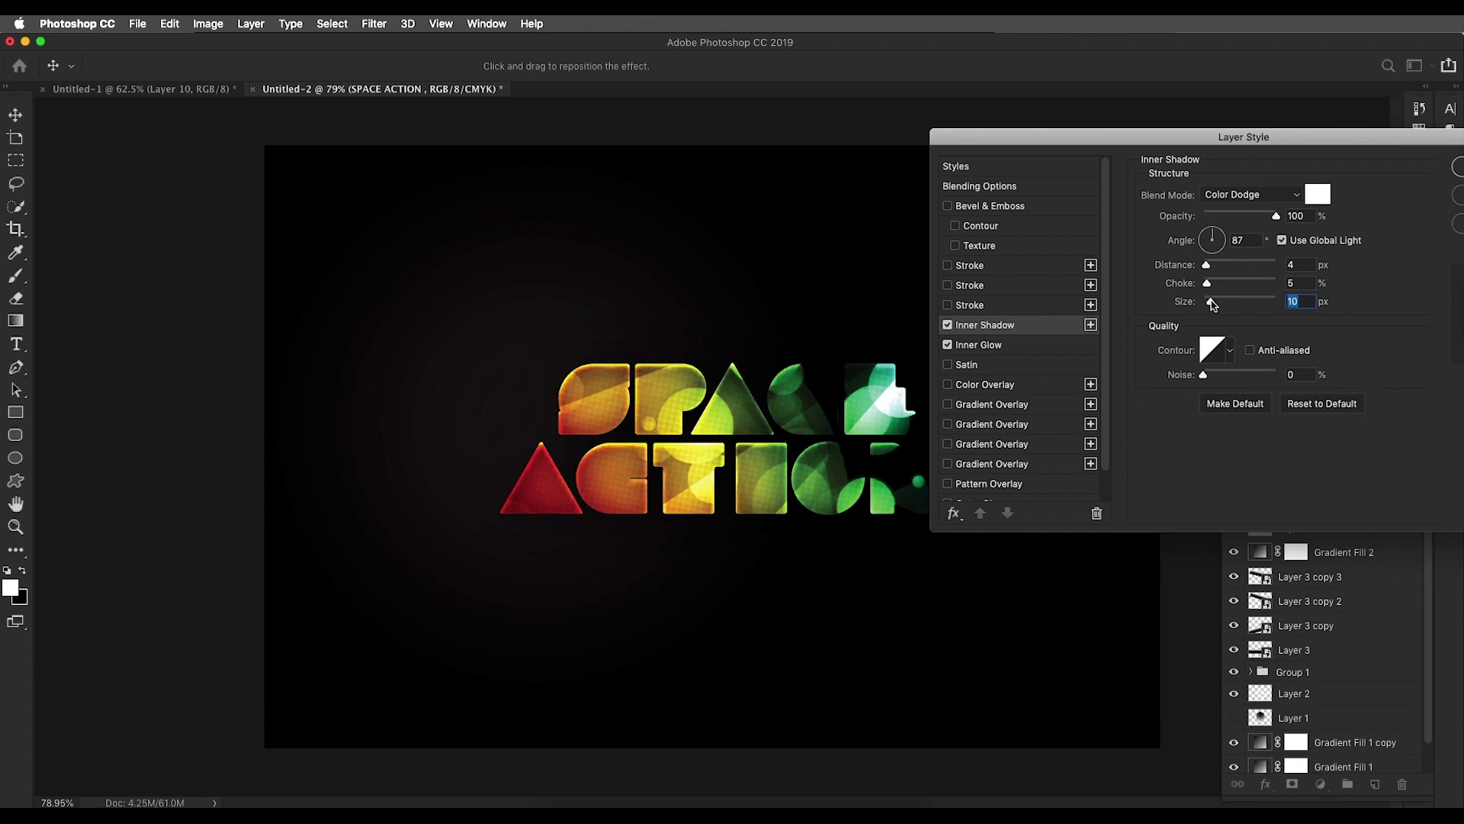
{"action": "left_click_drag", "start_coordinate": [1258, 145], "coordinate": [943, 145]}
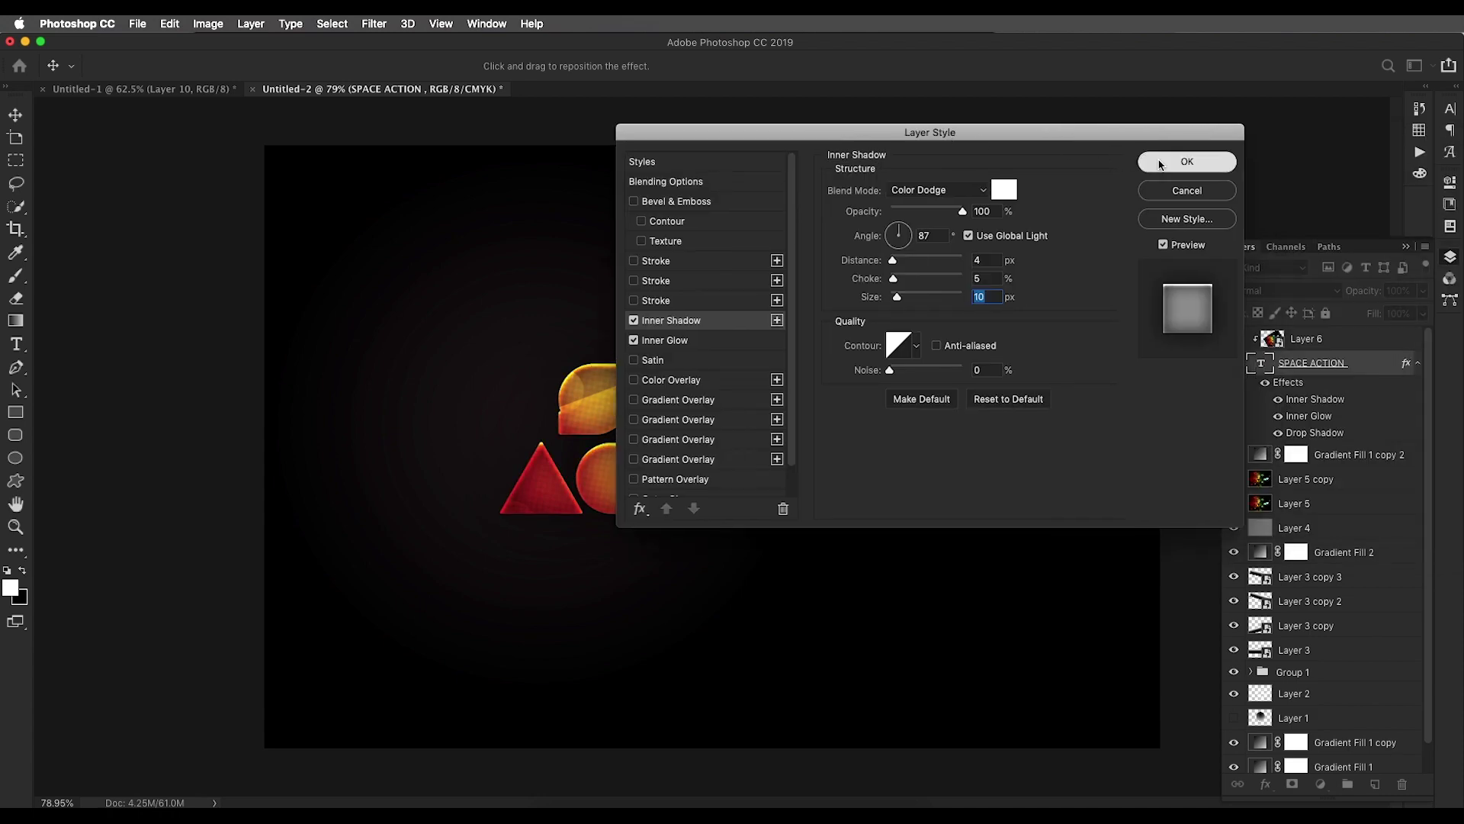
{"action": "left_click", "coordinate": [1184, 160]}
Place Color Light Streaks_00300.jpg from the Finder folder and scale it to about 159% to cover the canvas
{"action": "scroll", "coordinate": [844, 490], "scroll_direction": "down", "scroll_amount": 3}
{"action": "scroll", "coordinate": [845, 489], "scroll_direction": "up", "scroll_amount": 4}
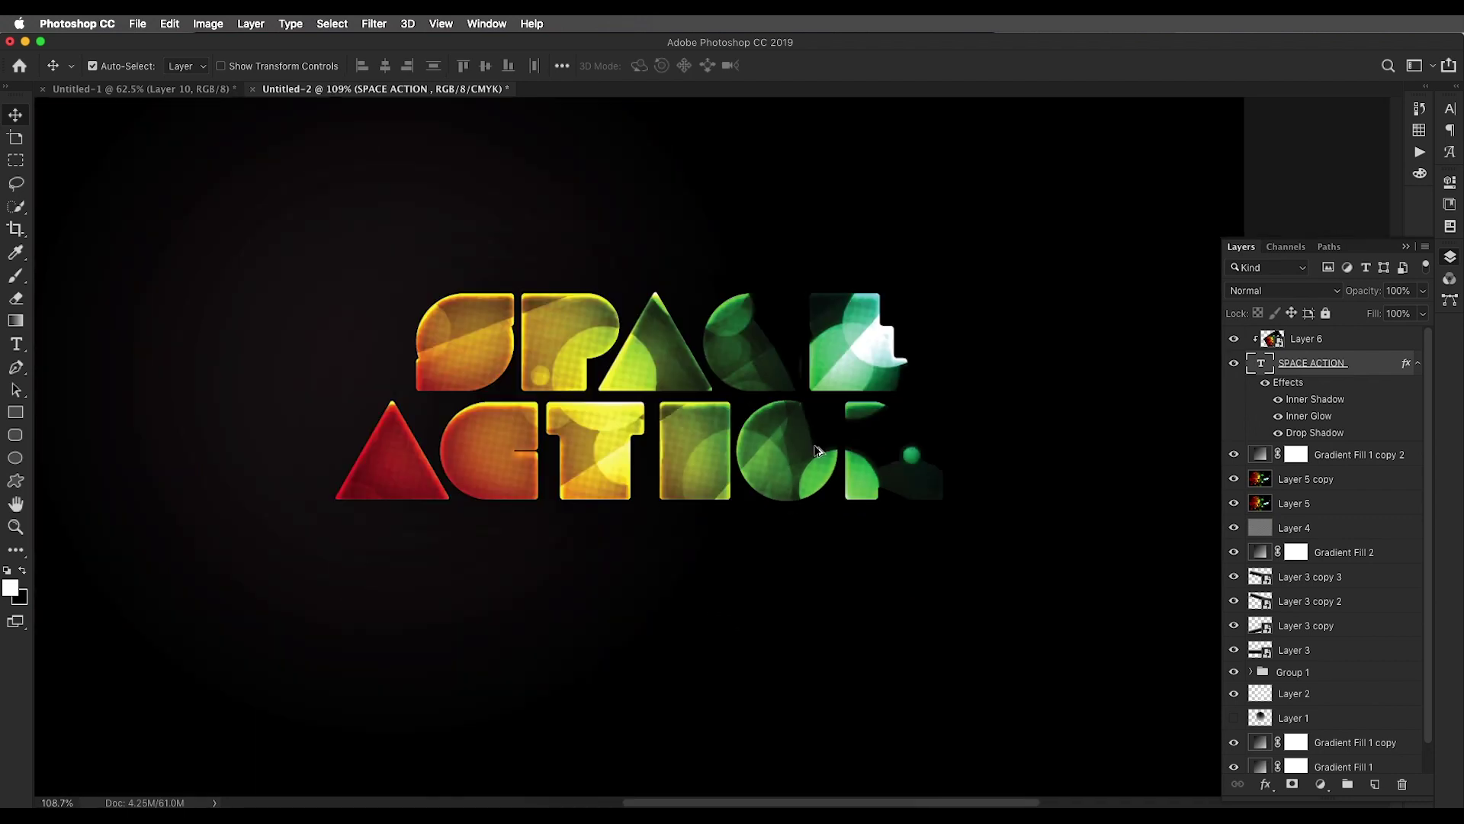
{"action": "scroll", "coordinate": [859, 450], "scroll_direction": "down", "scroll_amount": 2}
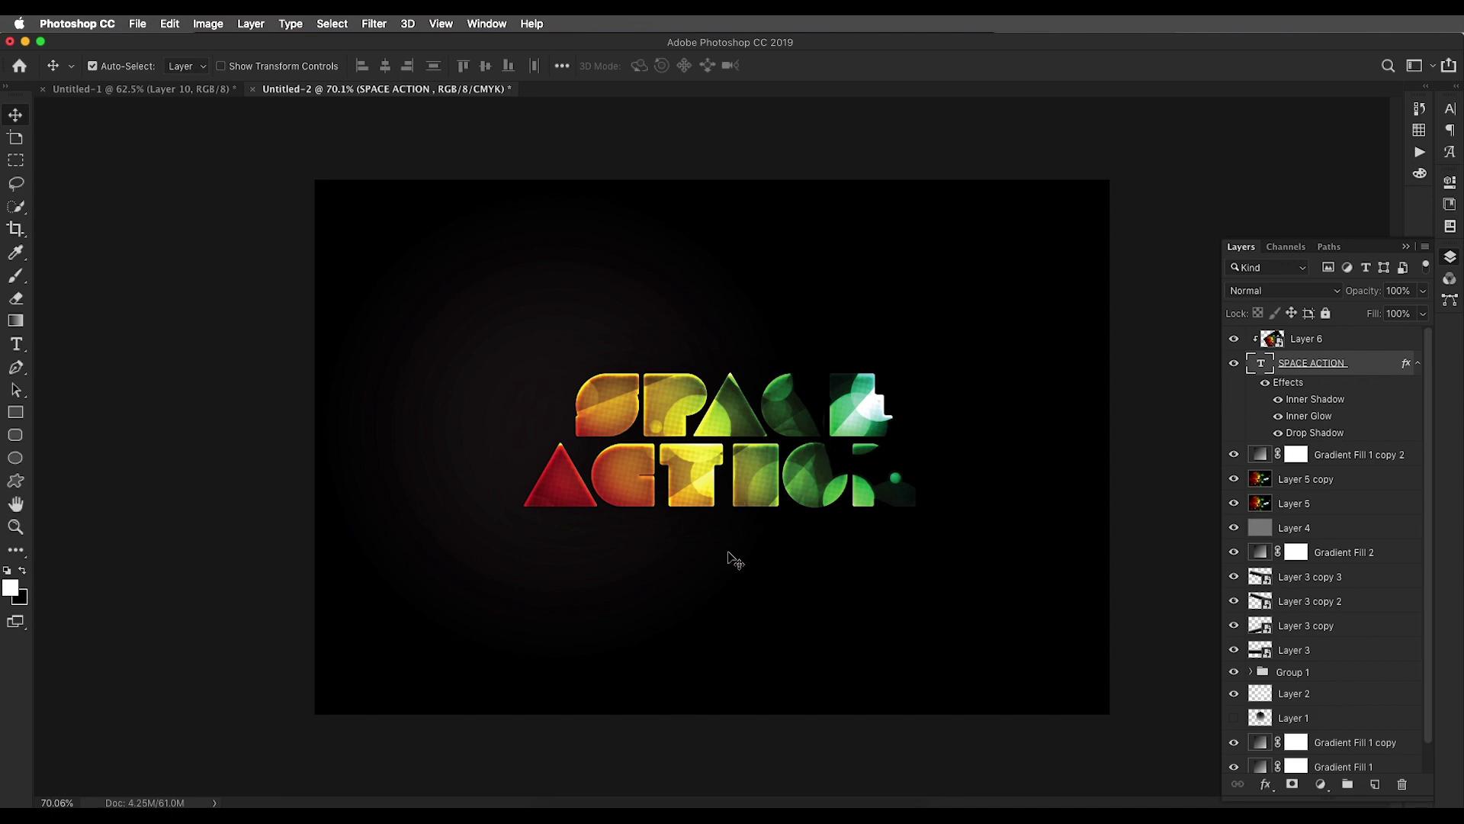
{"action": "left_click", "coordinate": [560, 797]}
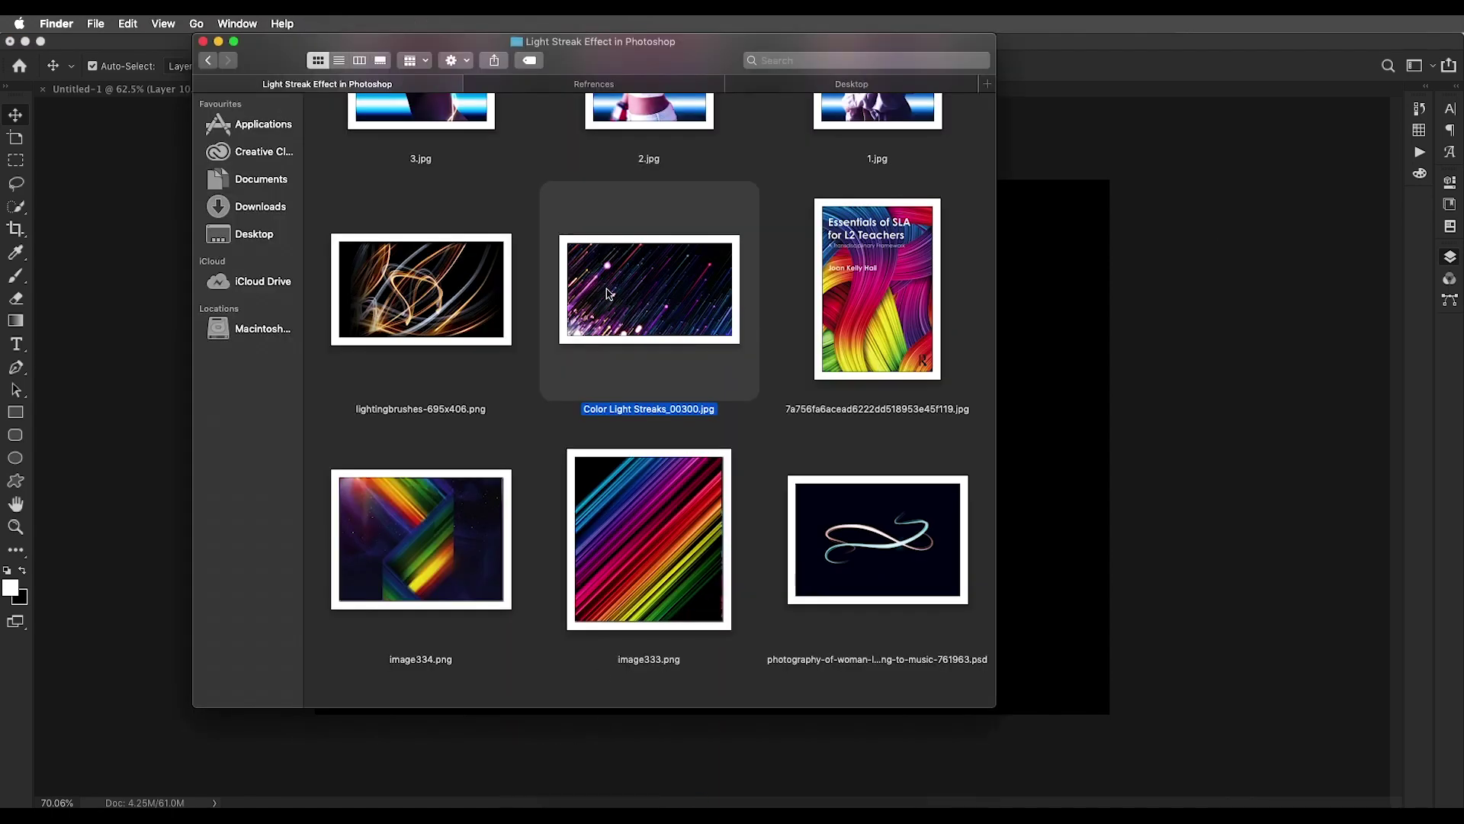
{"action": "left_click_drag", "start_coordinate": [665, 292], "coordinate": [1070, 449]}
{"action": "left_click_drag", "start_coordinate": [1027, 269], "coordinate": [1214, 164]}
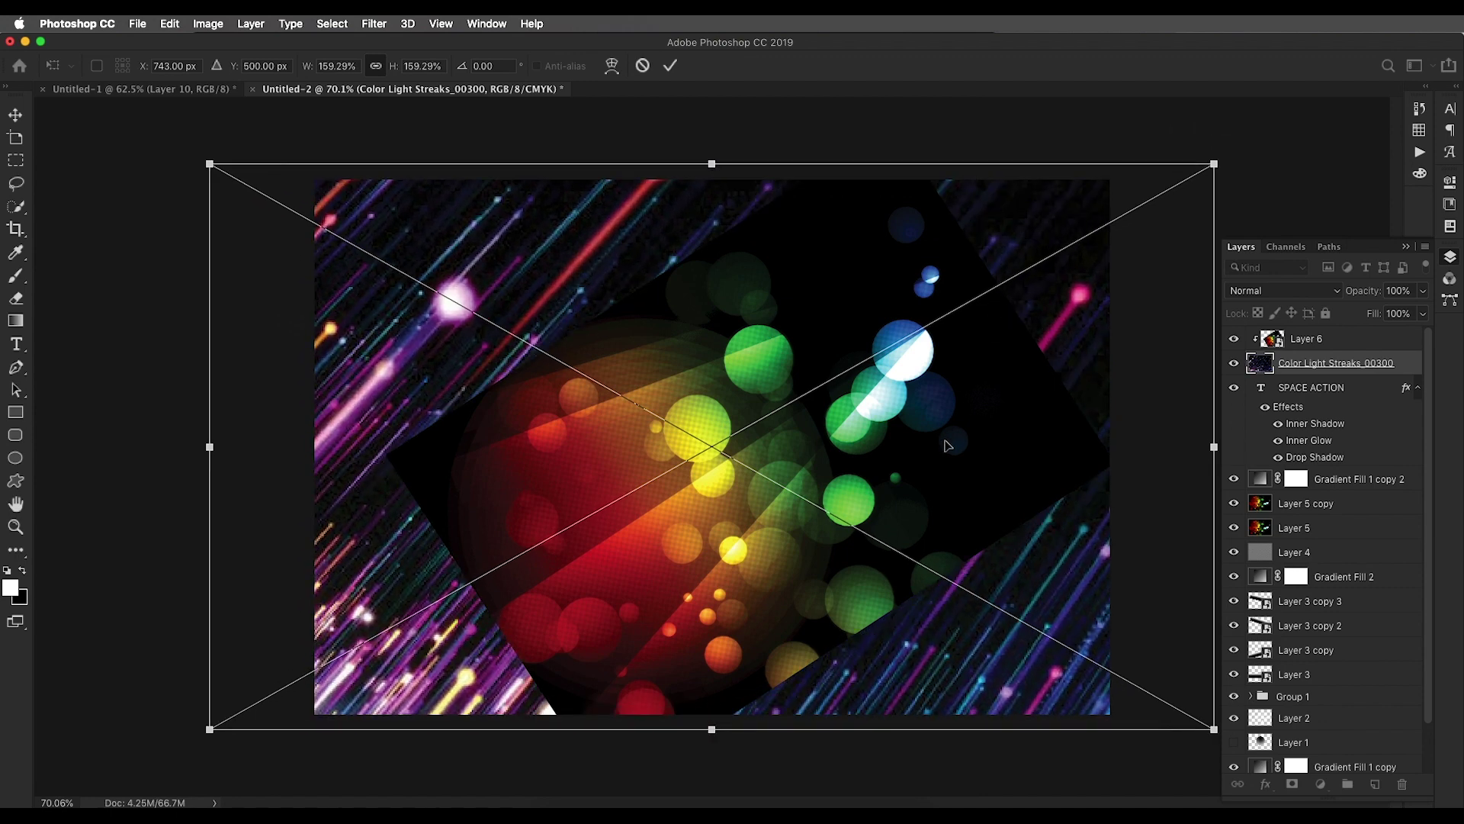
{"action": "key", "text": "Return"}
Move the Color Light Streaks_00300 layer below the SPACE ACTION text and clip Layer 6 to the text again
{"action": "mouse_move", "coordinate": [1367, 364]}
{"action": "left_mouse_down"}
{"action": "mouse_move", "coordinate": [1342, 451]}
{"action": "mouse_move", "coordinate": [1296, 458]}
{"action": "left_mouse_up"}
{"action": "left_click", "coordinate": [1266, 349], "text": "alt"}
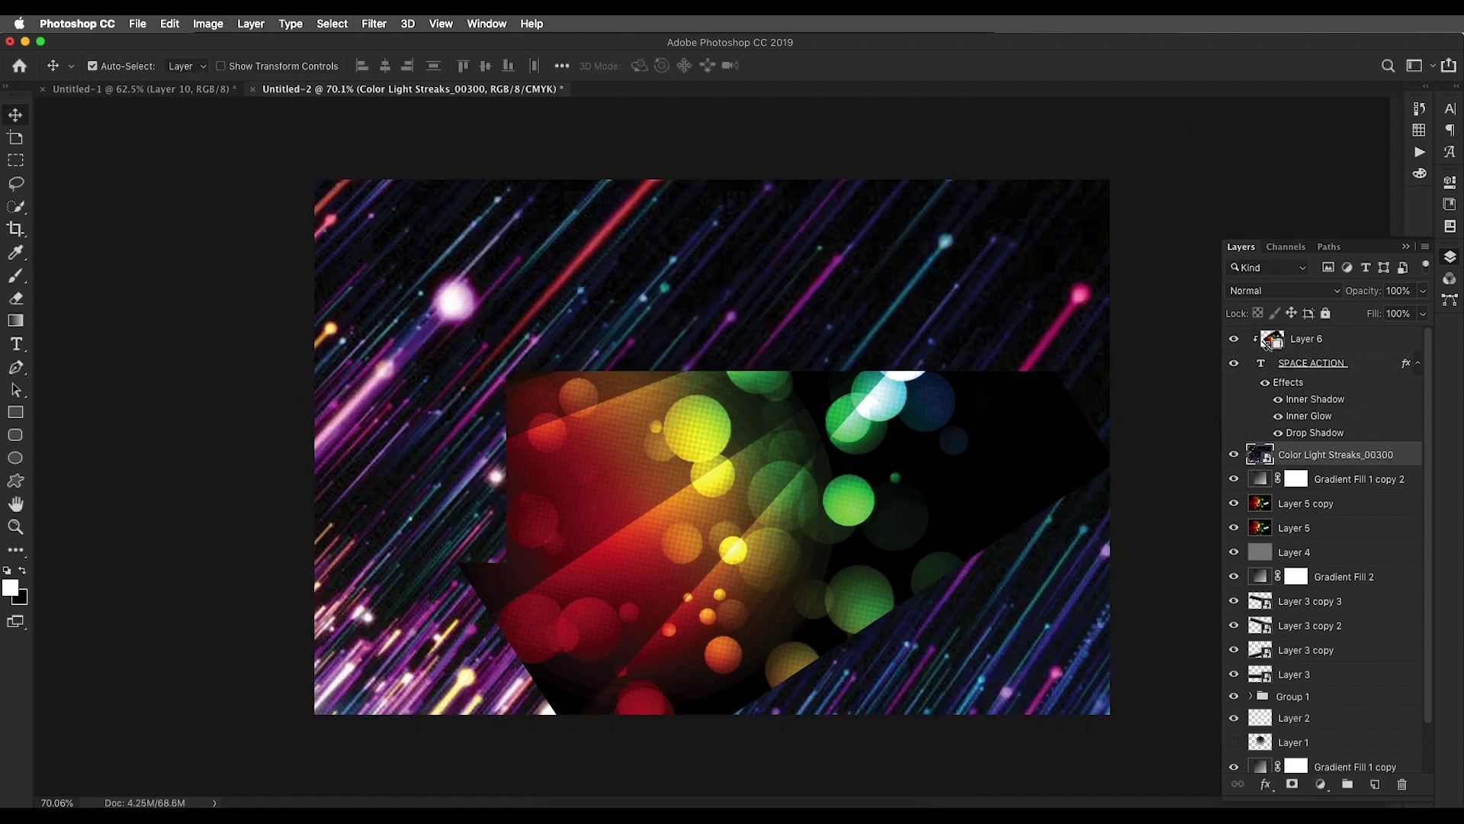
{"action": "scroll", "coordinate": [1003, 383], "scroll_direction": "down", "scroll_amount": 5}
{"action": "scroll", "coordinate": [914, 385], "scroll_direction": "up", "scroll_amount": 5}
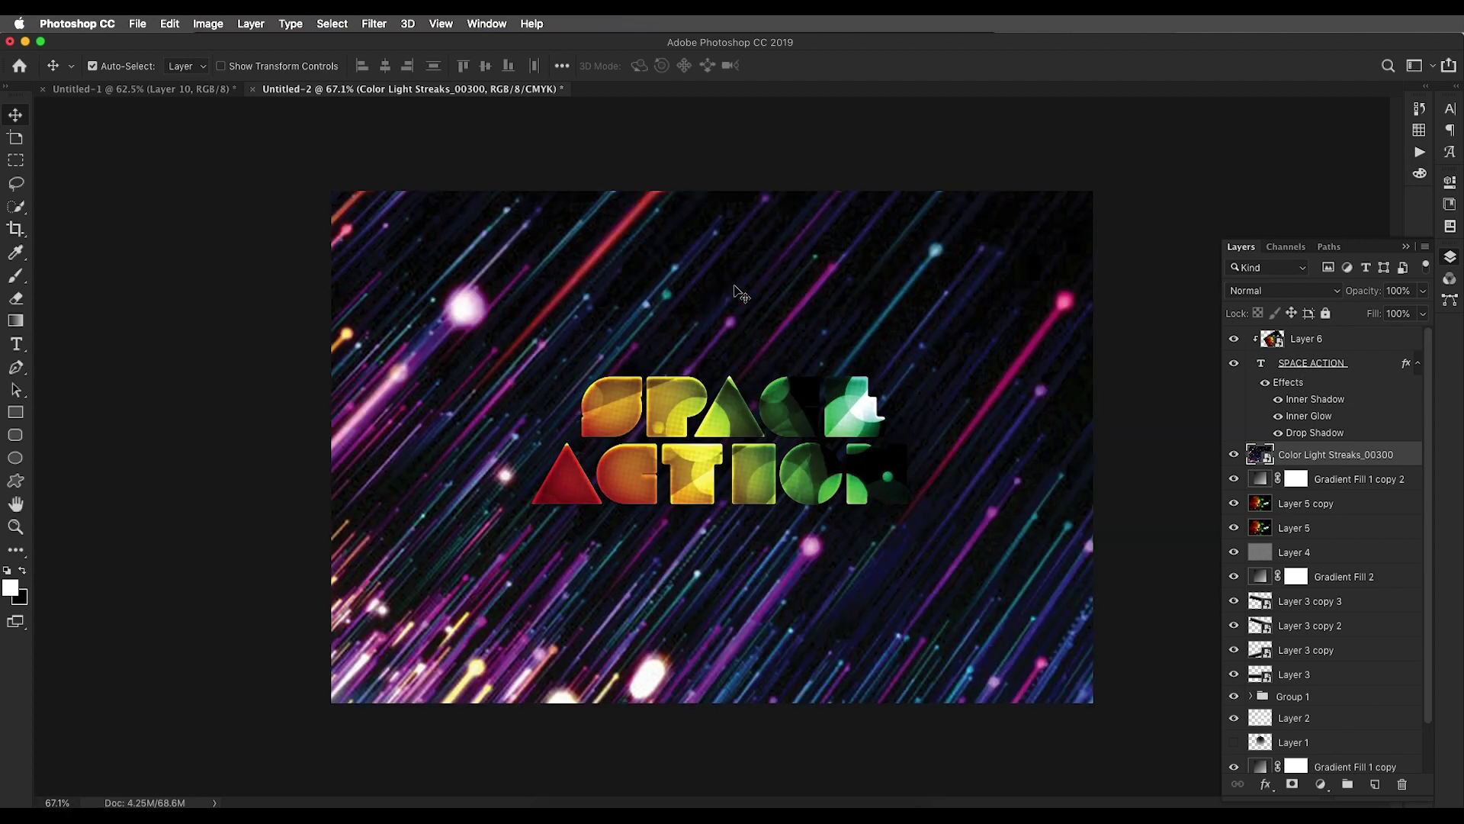
Examine the blurred background and its layer effects in the finished Untitled-1 document
{"action": "left_click", "coordinate": [98, 90]}
{"action": "scroll", "coordinate": [616, 424], "scroll_direction": "down", "scroll_amount": 5}
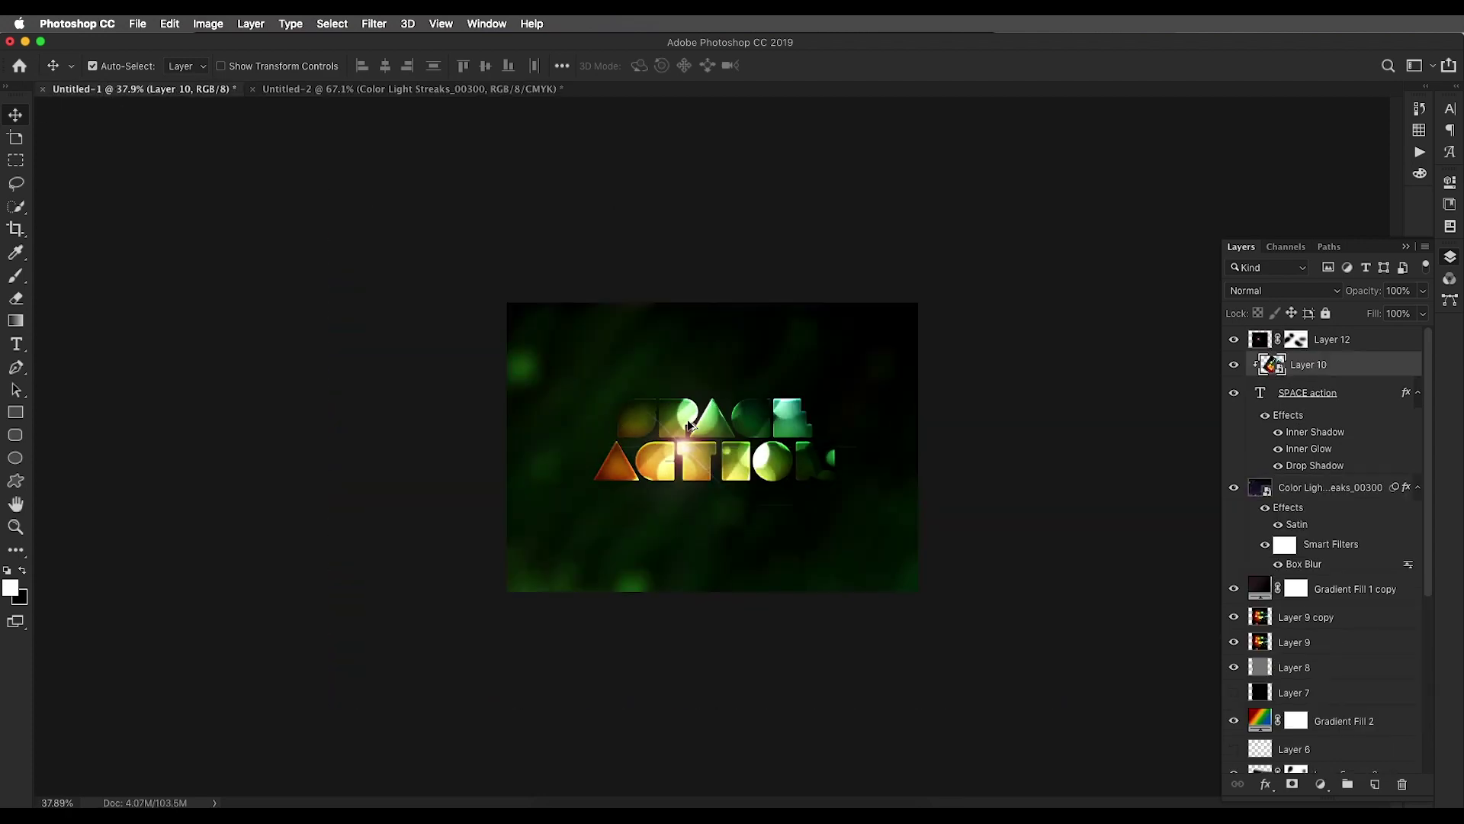
{"action": "scroll", "coordinate": [769, 369], "scroll_direction": "up", "scroll_amount": 3}
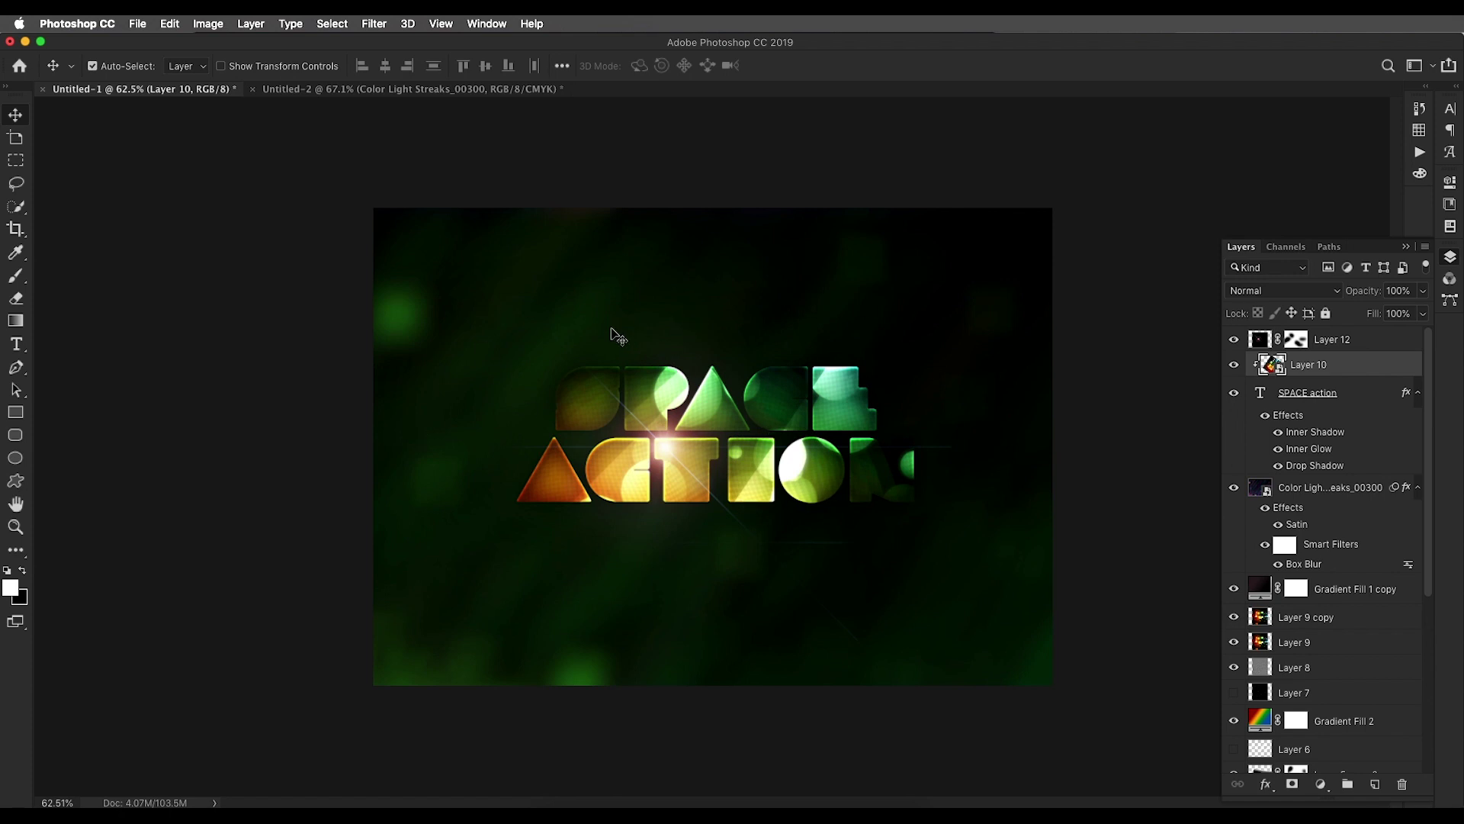
Apply a Gaussian Blur with a radius of 45.8 pixels to the Color Light Streaks_00300 layer in Untitled-2
{"action": "left_click", "coordinate": [425, 89]}
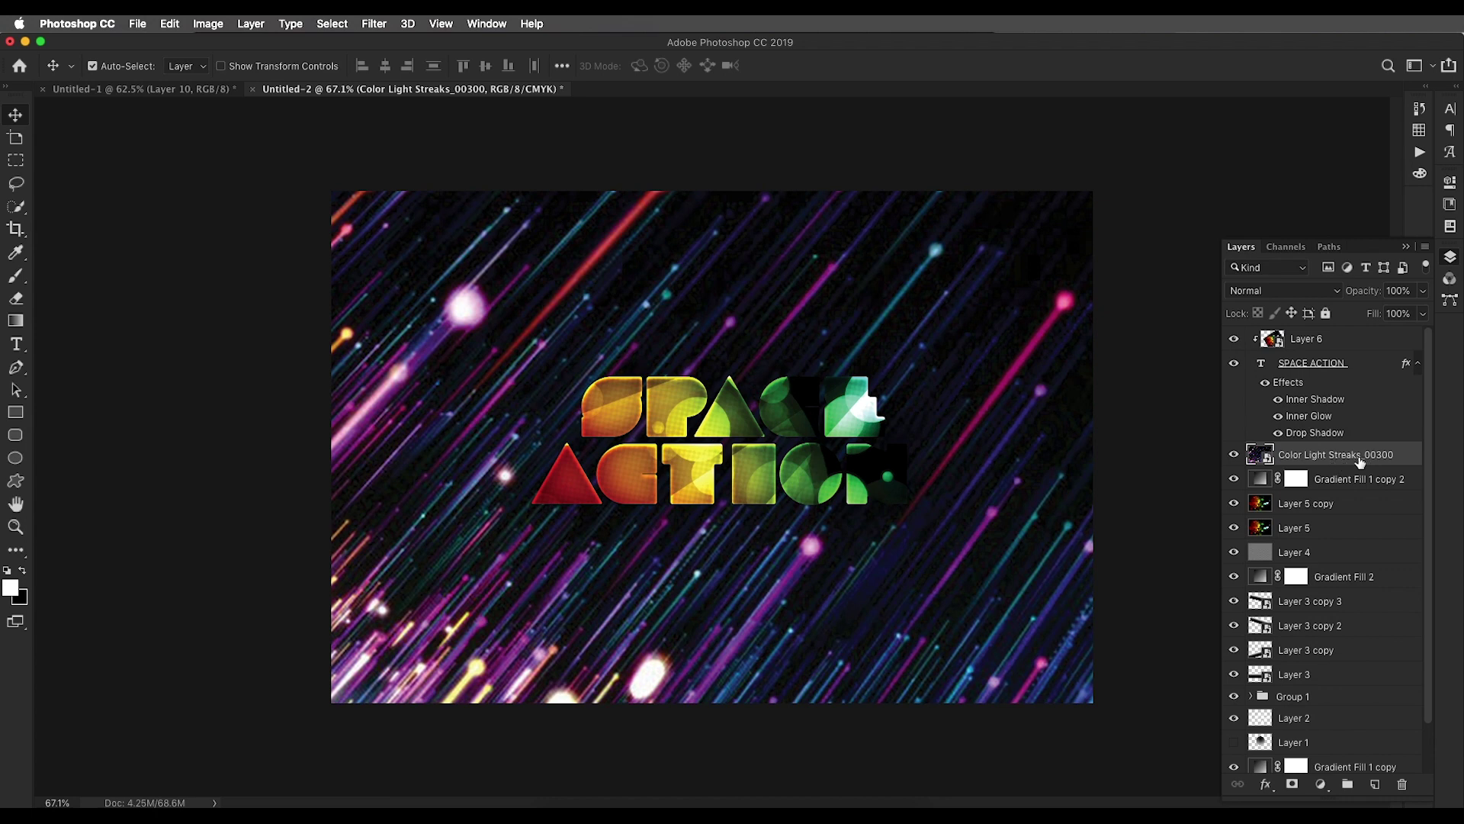
{"action": "left_click", "coordinate": [374, 23]}
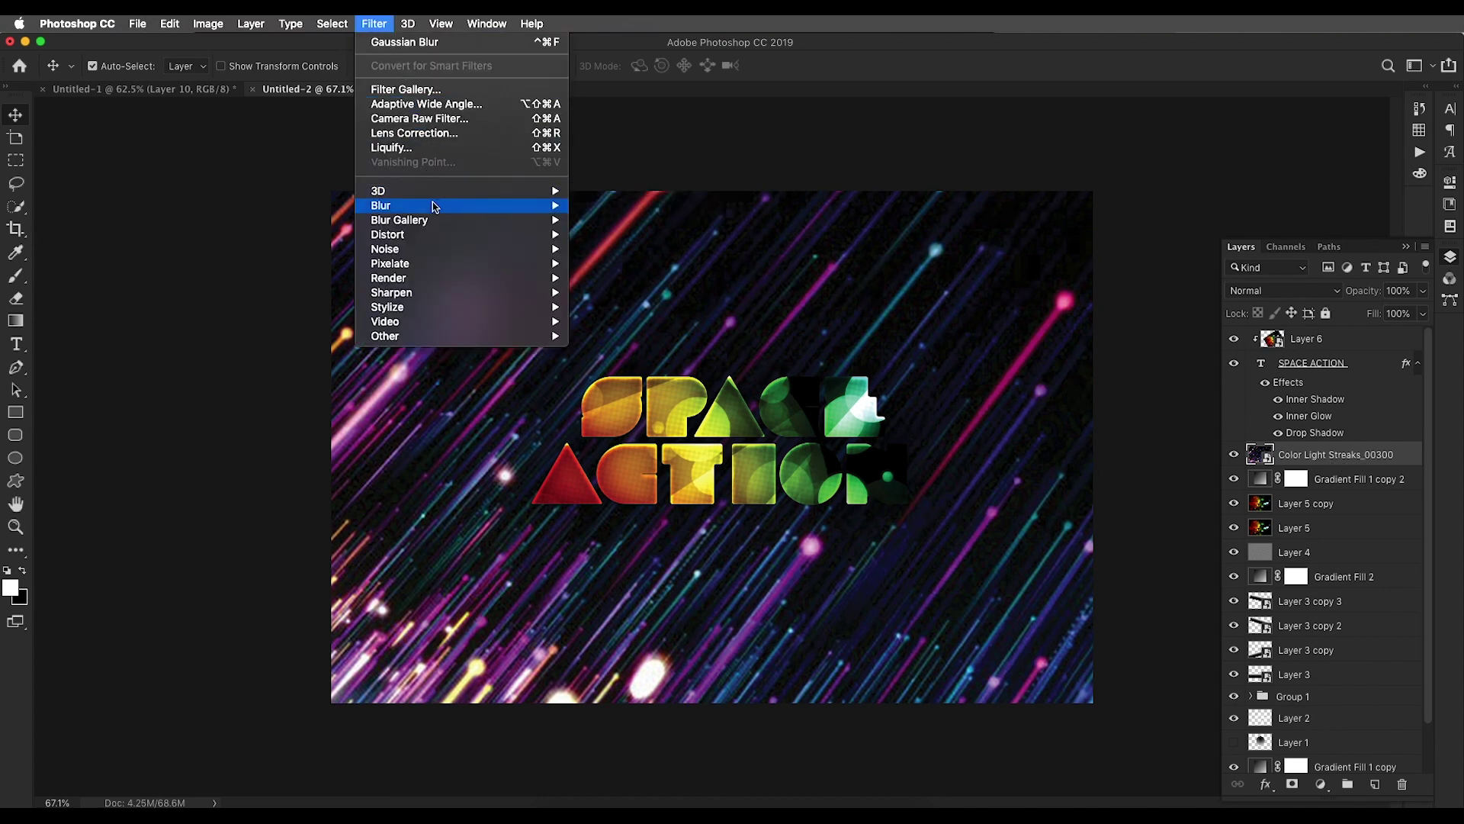
{"action": "mouse_move", "coordinate": [435, 204]}
{"action": "left_click", "coordinate": [622, 263]}
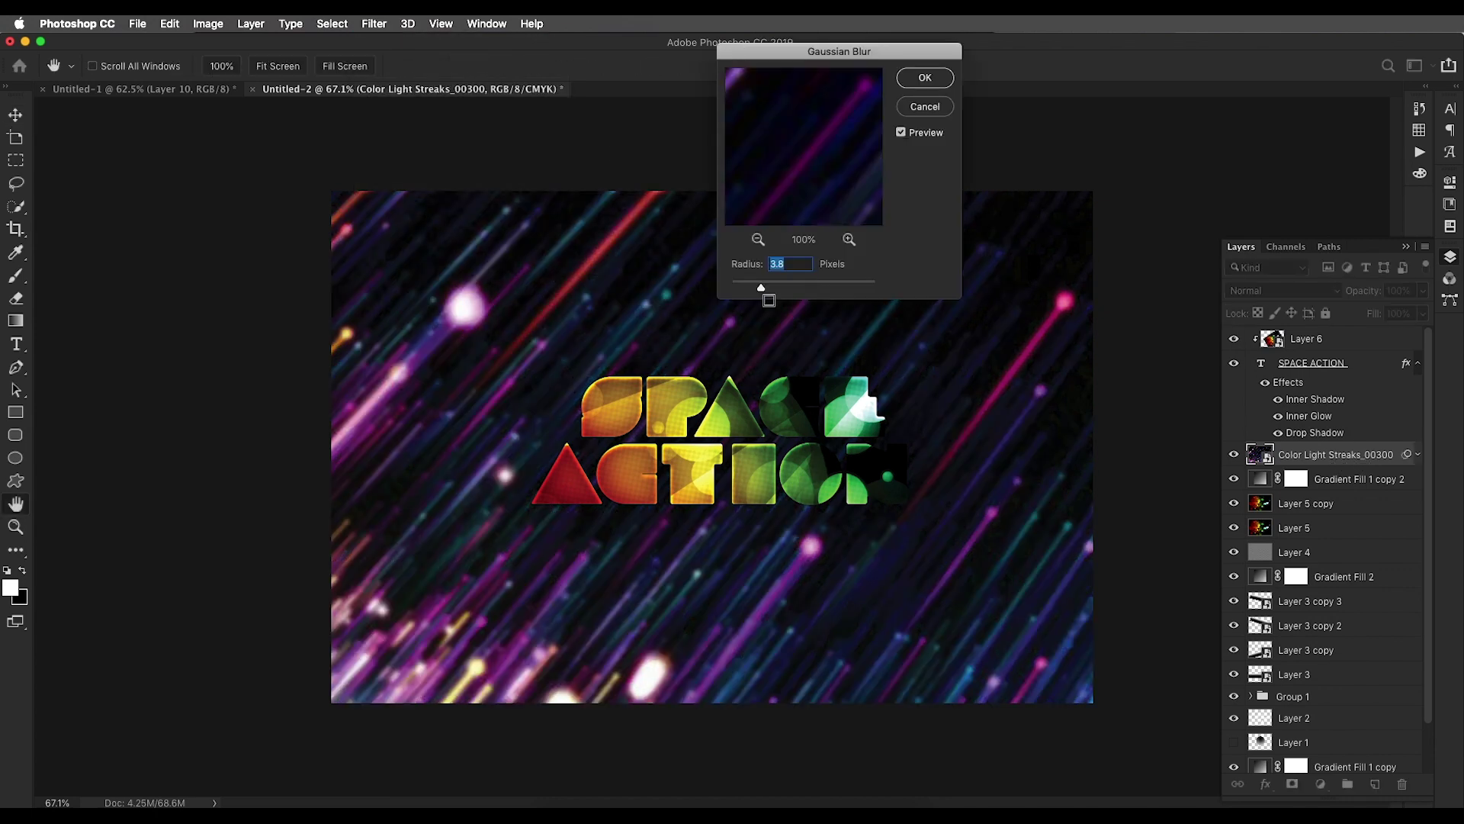
{"action": "left_click_drag", "start_coordinate": [770, 291], "coordinate": [806, 287]}
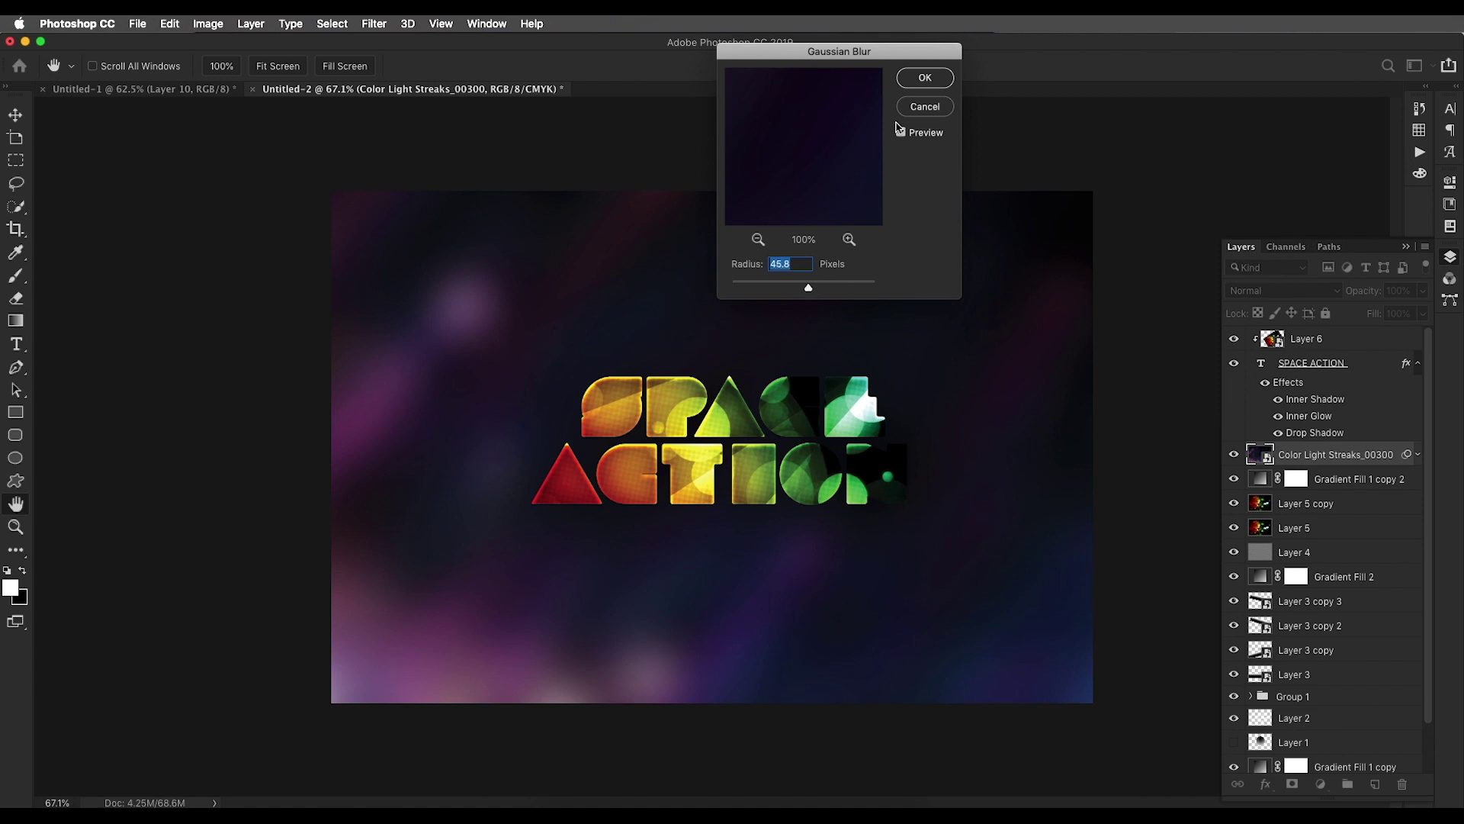
{"action": "left_click", "coordinate": [922, 78]}
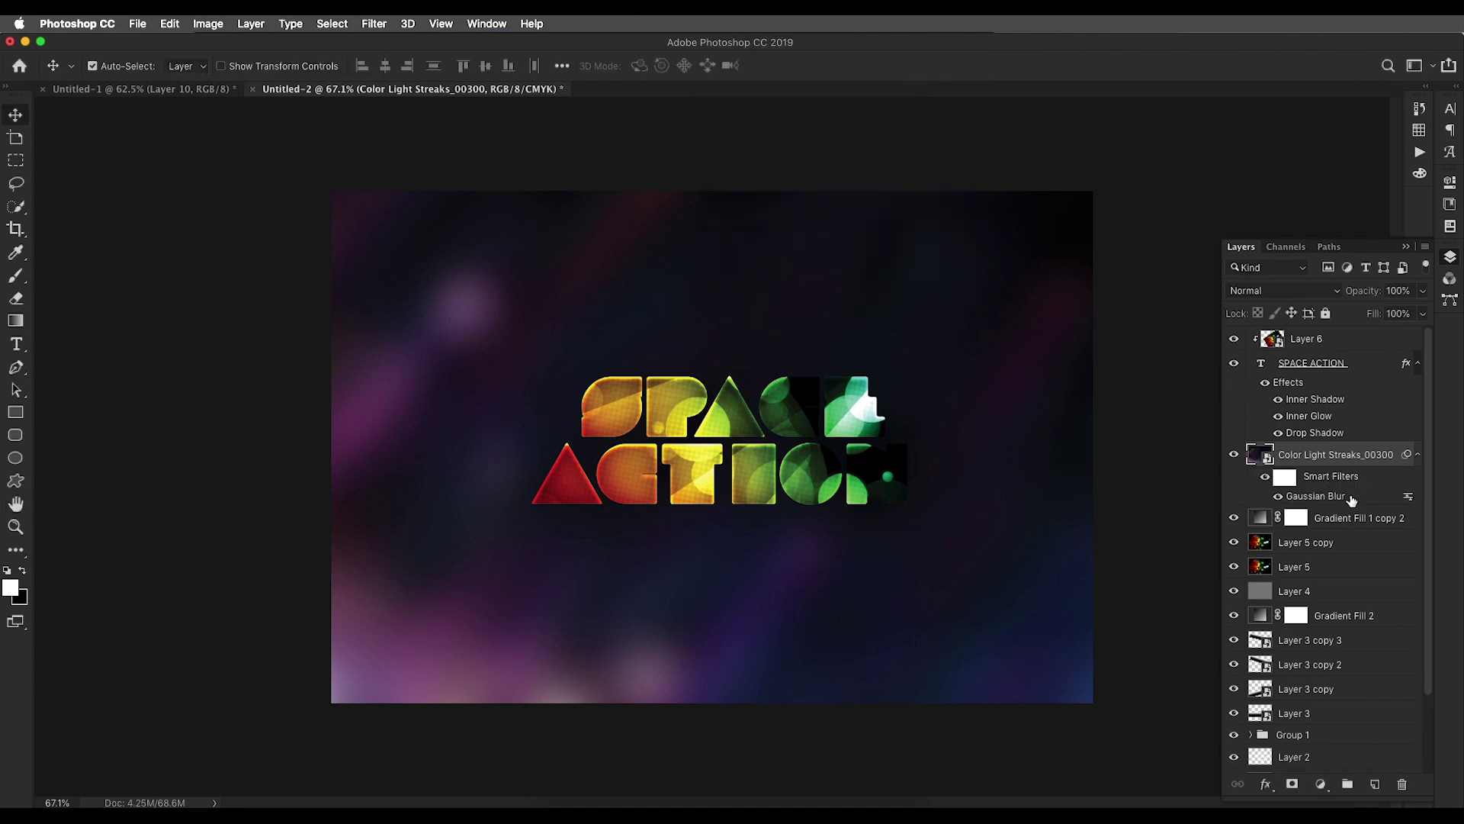
Add a Satin effect to the Color Light Streaks_00300 layer and set its colour to bright green
{"action": "double_click", "coordinate": [1394, 471]}
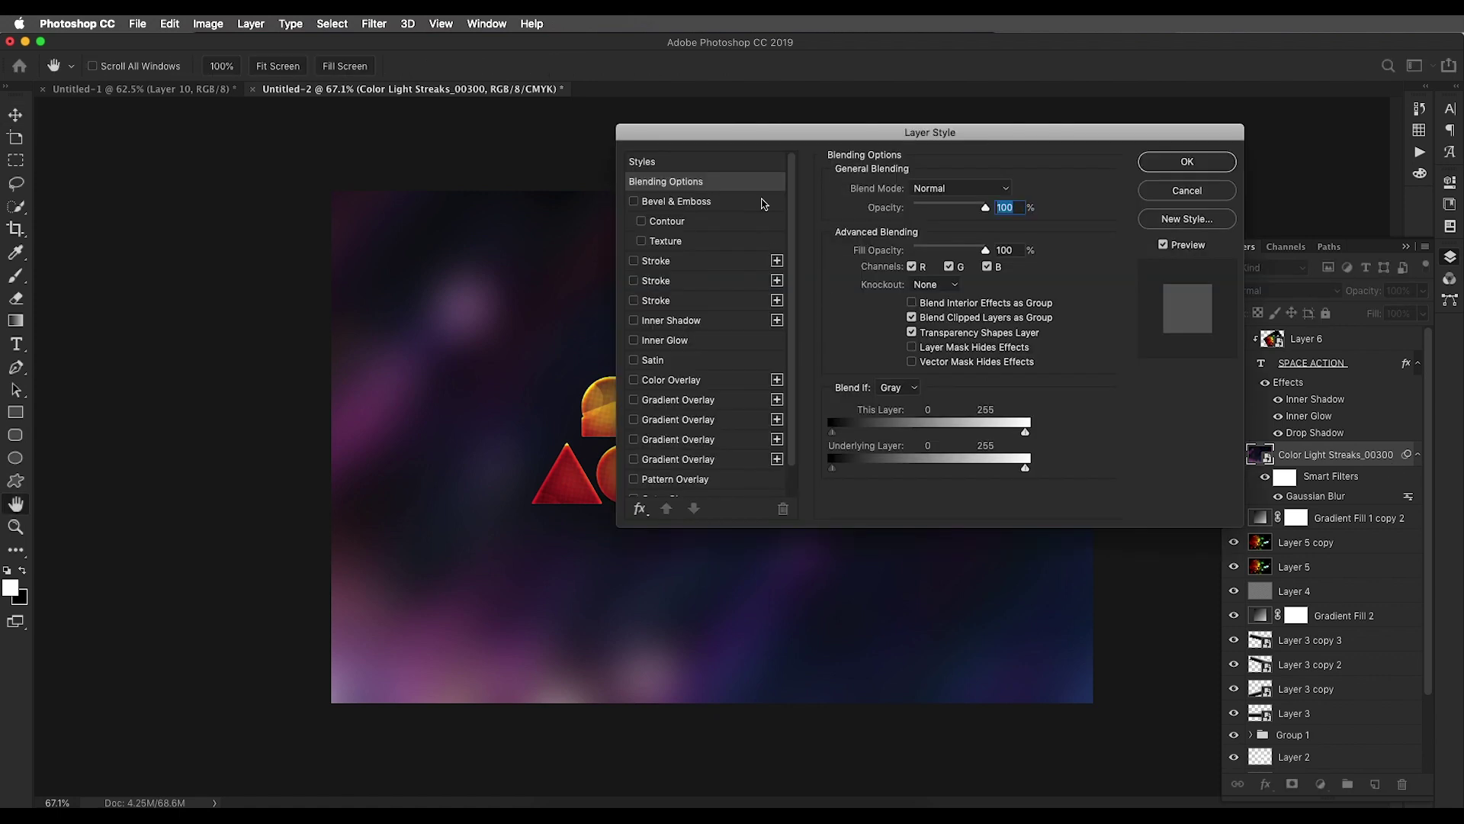
{"action": "left_click_drag", "start_coordinate": [797, 133], "coordinate": [1011, 65]}
{"action": "left_click", "coordinate": [718, 294]}
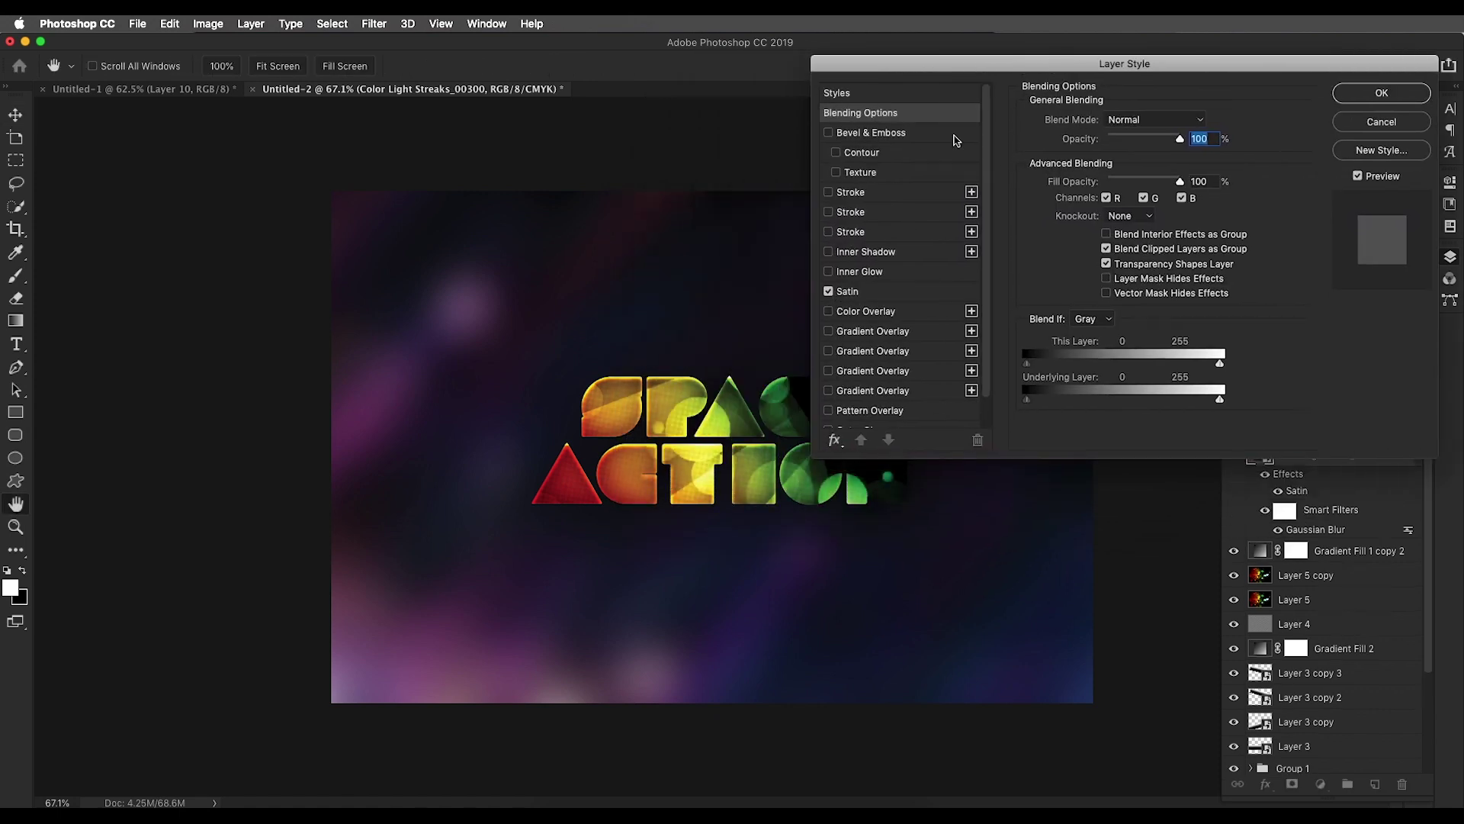
{"action": "left_click", "coordinate": [900, 292]}
{"action": "left_click", "coordinate": [1199, 120]}
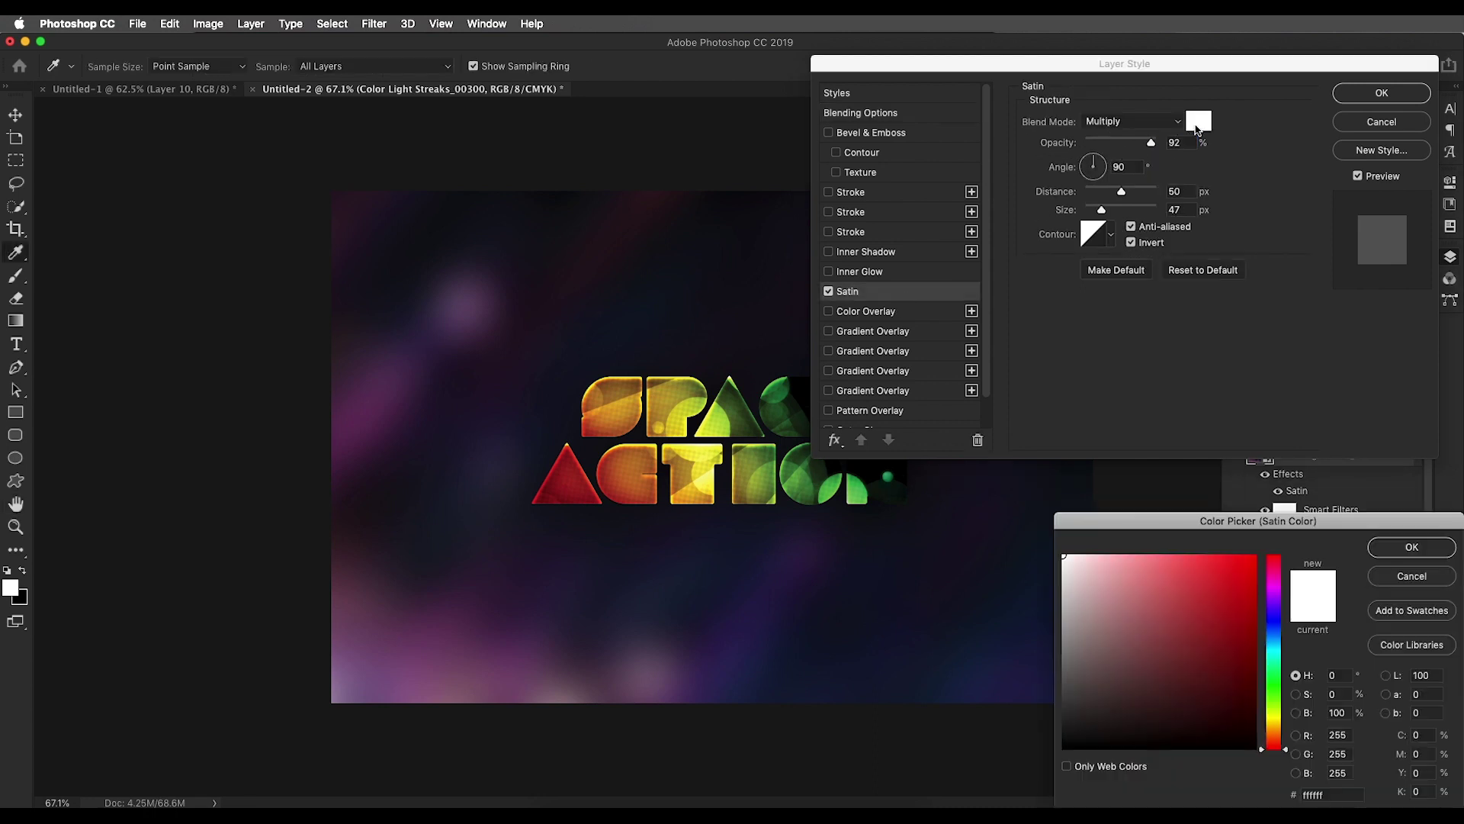
{"action": "mouse_move", "coordinate": [1236, 596]}
{"action": "left_mouse_down"}
{"action": "mouse_move", "coordinate": [1228, 583]}
{"action": "mouse_move", "coordinate": [1110, 660]}
{"action": "mouse_move", "coordinate": [1167, 609]}
{"action": "mouse_move", "coordinate": [1223, 647]}
{"action": "mouse_move", "coordinate": [1256, 555]}
{"action": "left_mouse_up"}
{"action": "left_click_drag", "start_coordinate": [1272, 679], "coordinate": [1272, 695]}
{"action": "left_click", "coordinate": [1410, 547]}
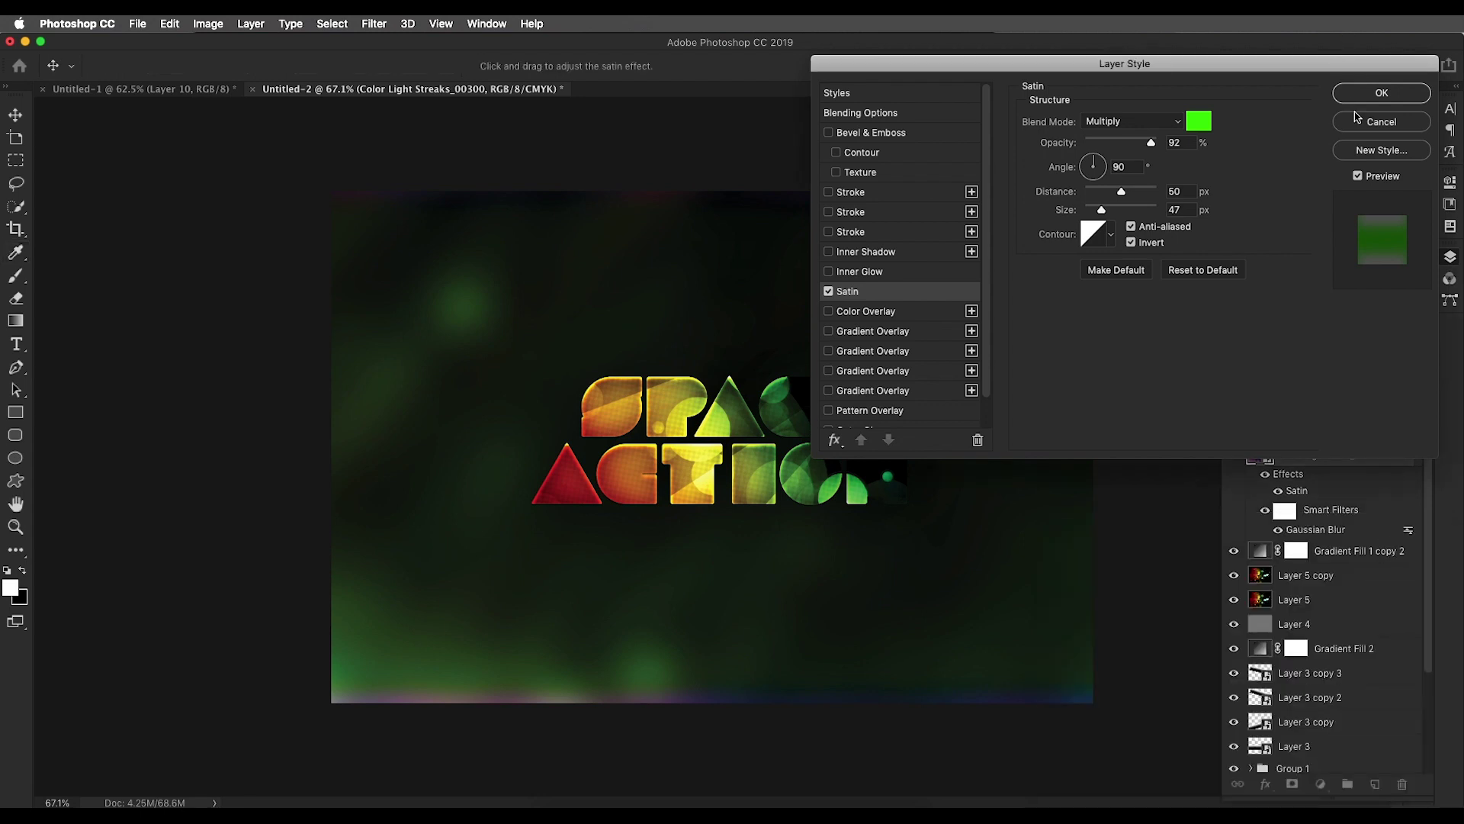
{"action": "key", "text": "Return"}
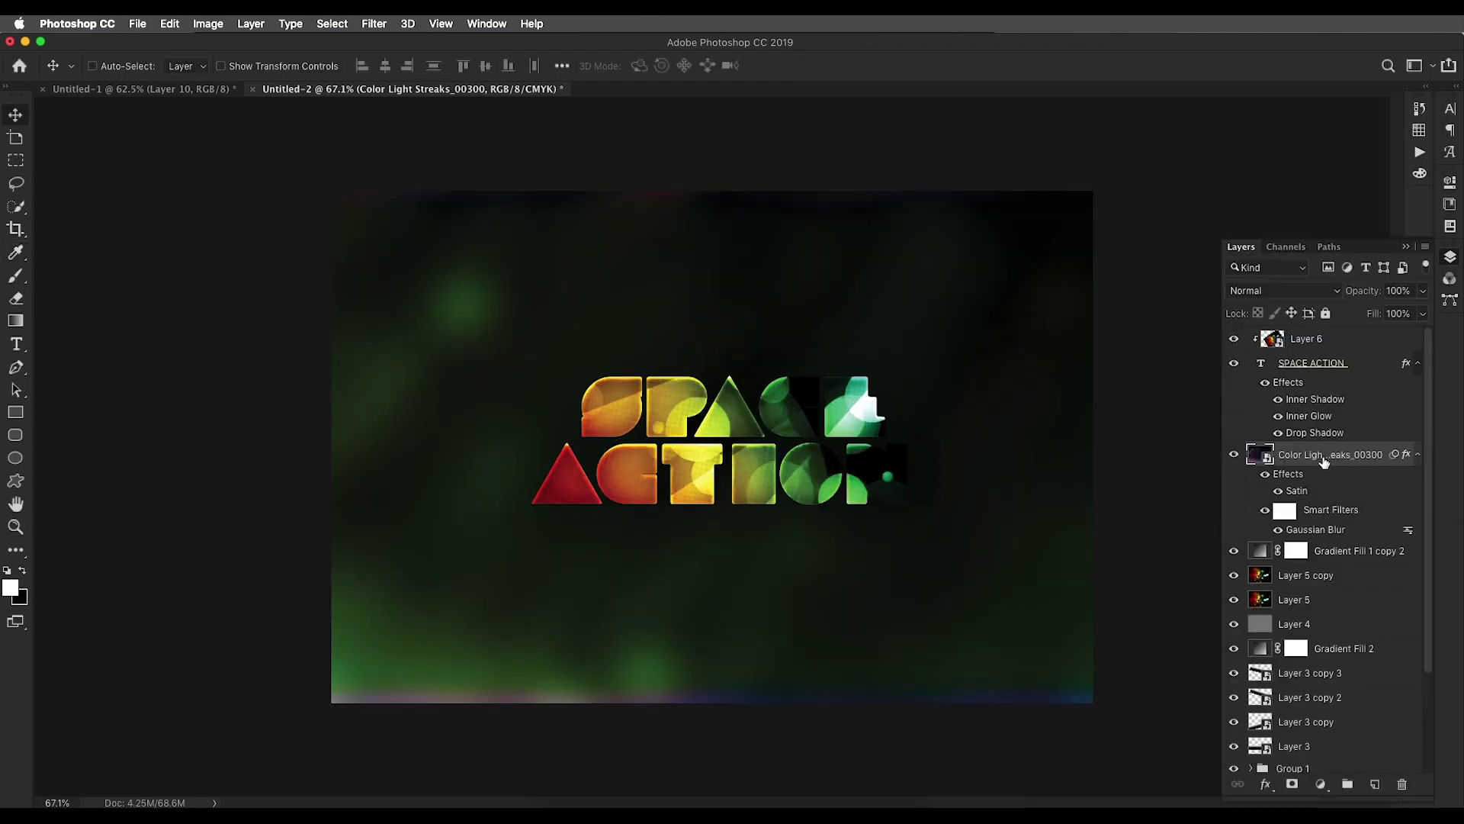
Enlarge the blurred Color Light Streaks_00300 background so its edges extend beyond the canvas
{"action": "key", "text": "super+t"}
{"action": "key", "text": "Return"}
{"action": "key", "text": "super+0"}
{"action": "left_click_drag", "start_coordinate": [1004, 282], "coordinate": [1095, 213]}
{"action": "key", "text": "Return"}
{"action": "key", "text": "super+0"}
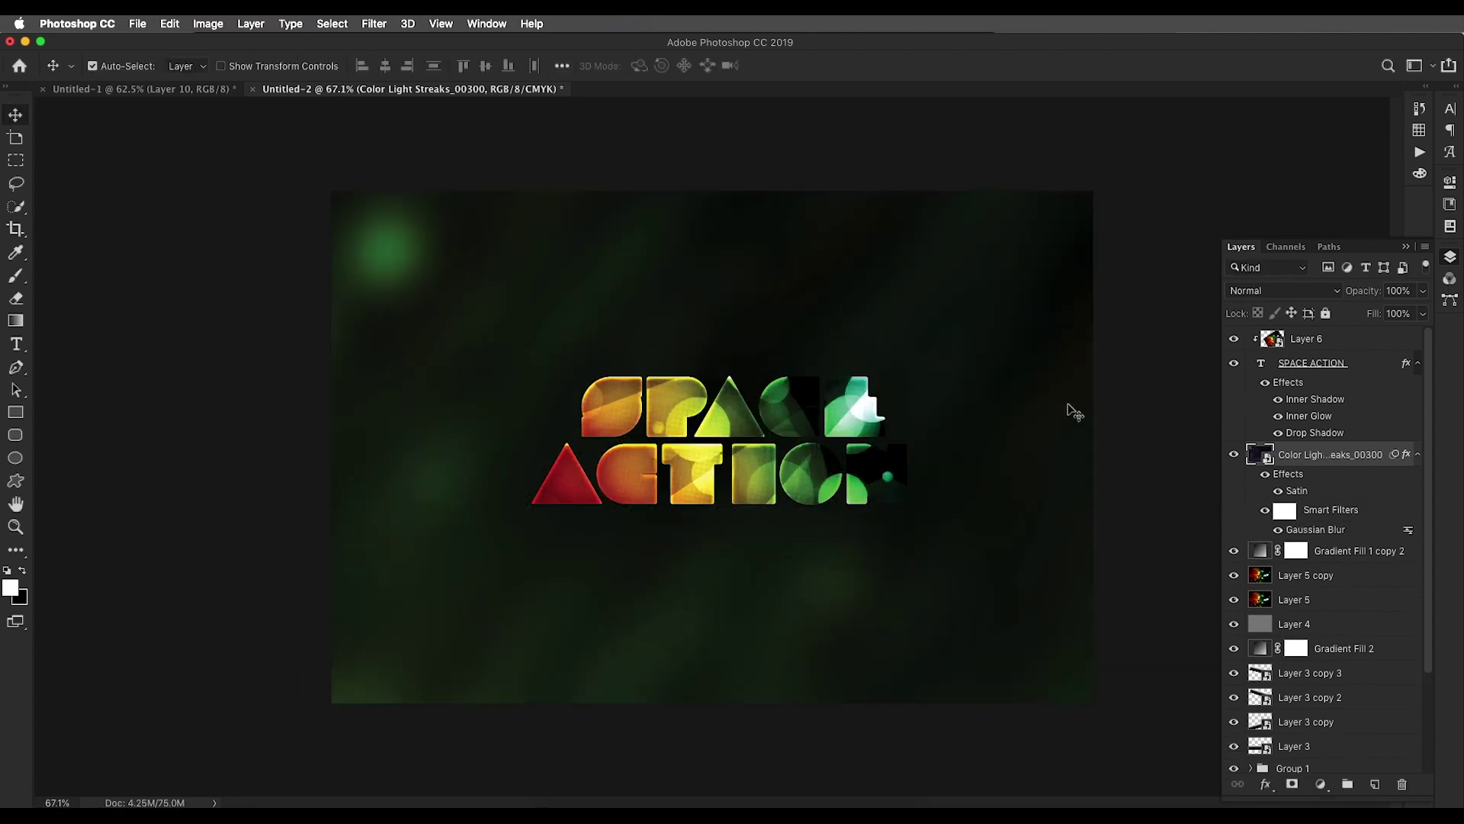
Select the SPACE ACTION text together with the clipped Layer 6 and scale both up slightly
{"action": "left_click", "coordinate": [1303, 369]}
{"action": "left_click", "coordinate": [1330, 344], "text": "shift"}
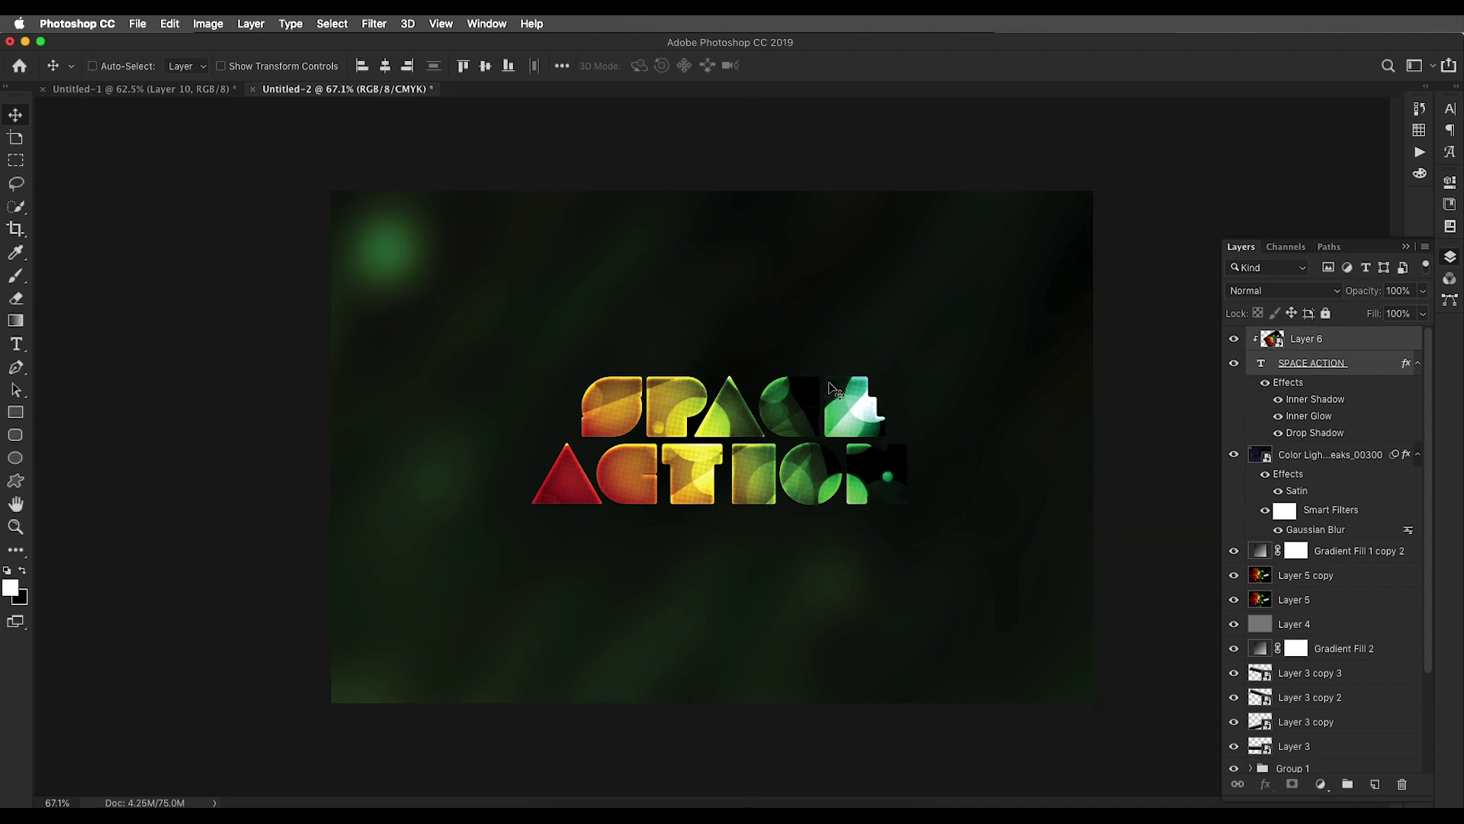
{"action": "key", "text": "super+t"}
{"action": "key", "text": "super+0"}
{"action": "left_click_drag", "start_coordinate": [948, 257], "coordinate": [1025, 221]}
{"action": "key", "text": "Return"}
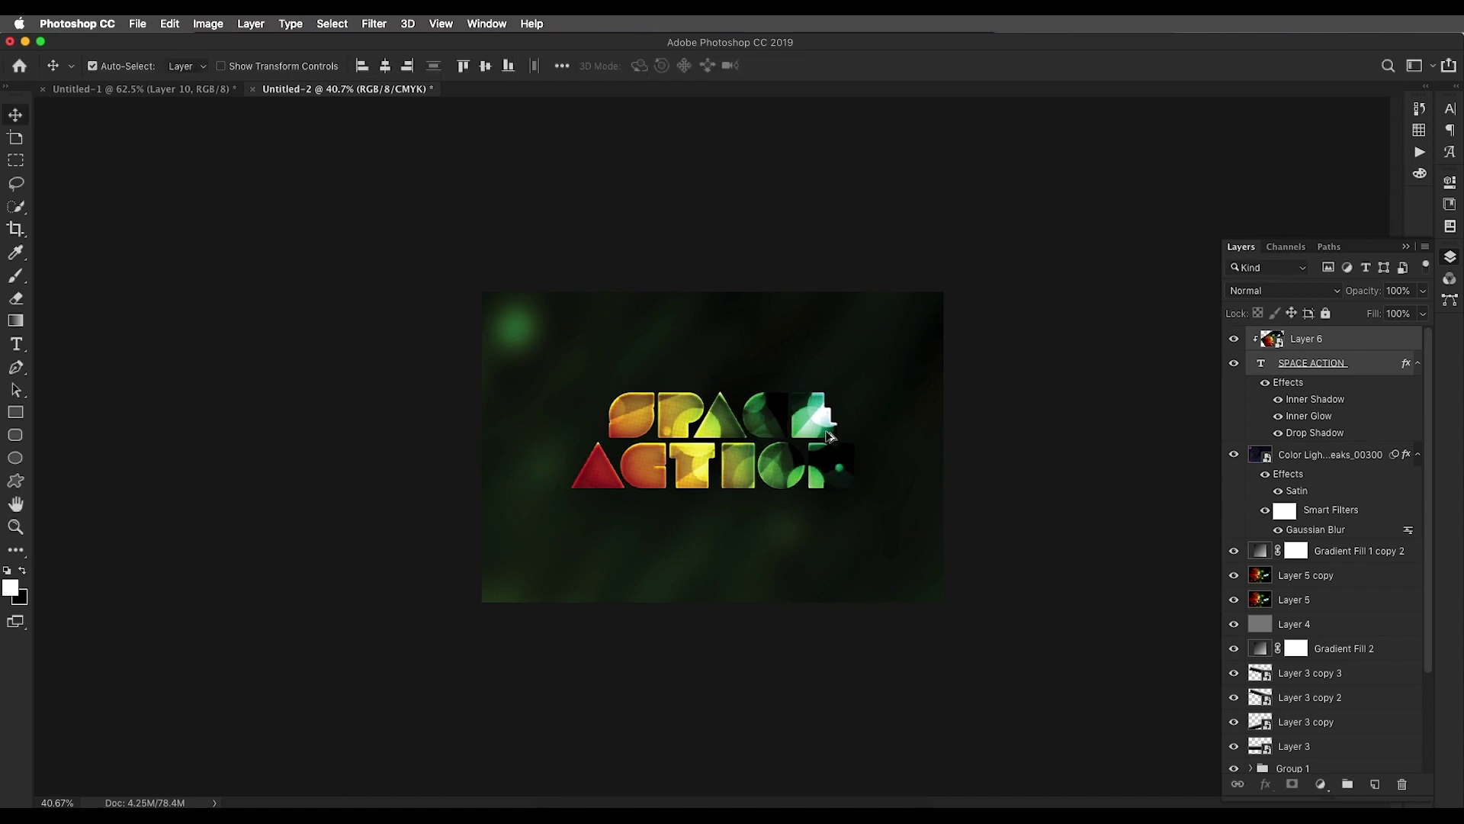
{"action": "key", "text": "super+0"}
Move and resize the Layer 6 bokeh image inside the SPACE ACTION lettering
{"action": "left_click", "coordinate": [1272, 343]}
{"action": "left_click_drag", "start_coordinate": [938, 415], "coordinate": [948, 455]}
{"action": "key", "text": "super+t"}
{"action": "left_click_drag", "start_coordinate": [1213, 391], "coordinate": [1140, 299]}
{"action": "key", "text": "Return"}
{"action": "mouse_move", "coordinate": [784, 413]}
{"action": "left_mouse_down"}
{"action": "mouse_move", "coordinate": [770, 439]}
{"action": "mouse_move", "coordinate": [789, 398]}
{"action": "mouse_move", "coordinate": [799, 424]}
{"action": "left_mouse_up"}
{"action": "scroll", "coordinate": [801, 425], "scroll_direction": "down", "scroll_amount": 4}
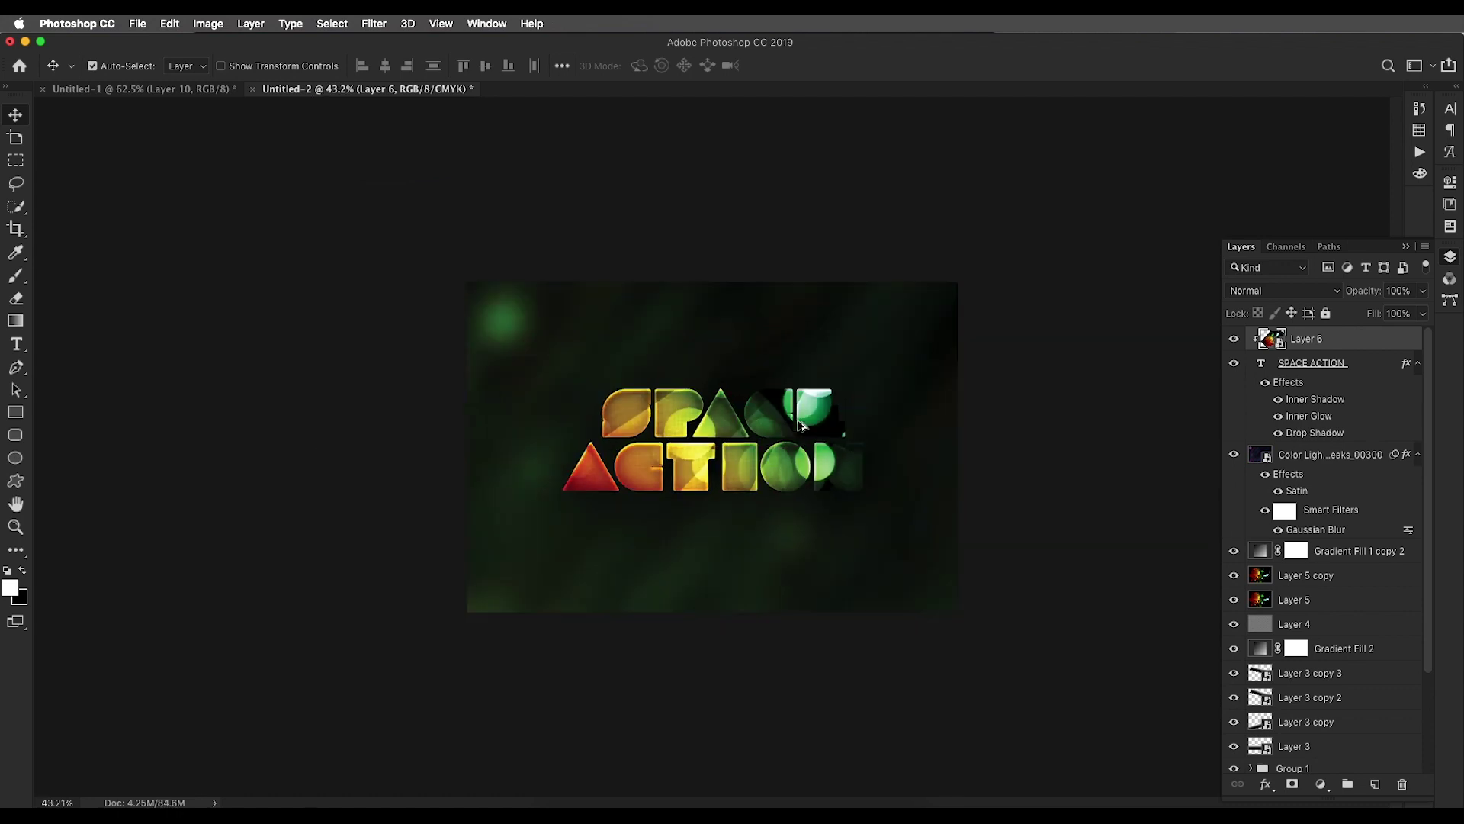
{"action": "key", "text": "super+plus"}
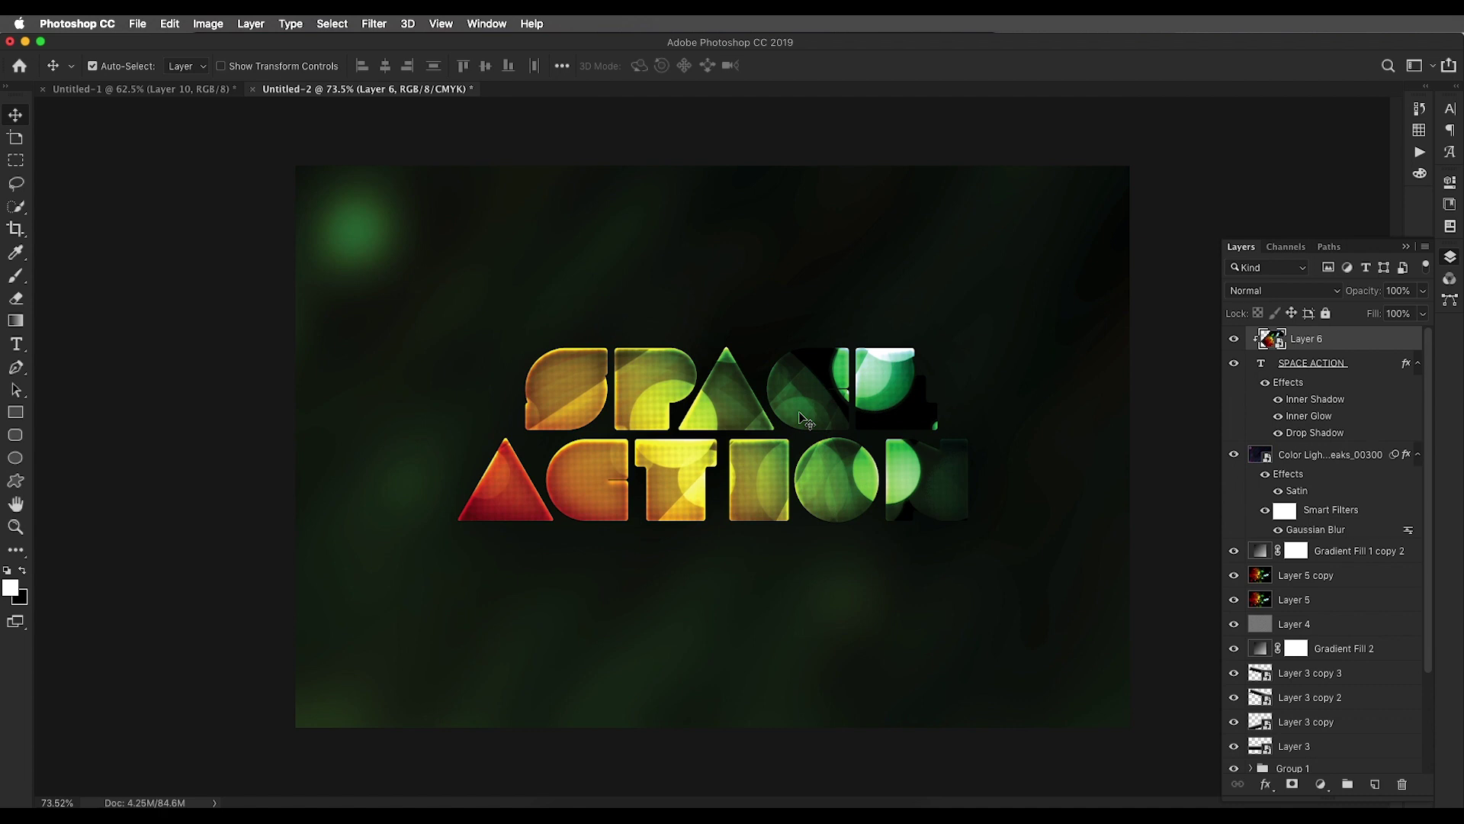
Add a new layer above Layer 6 and fill it with black
{"action": "left_click", "coordinate": [1375, 784]}
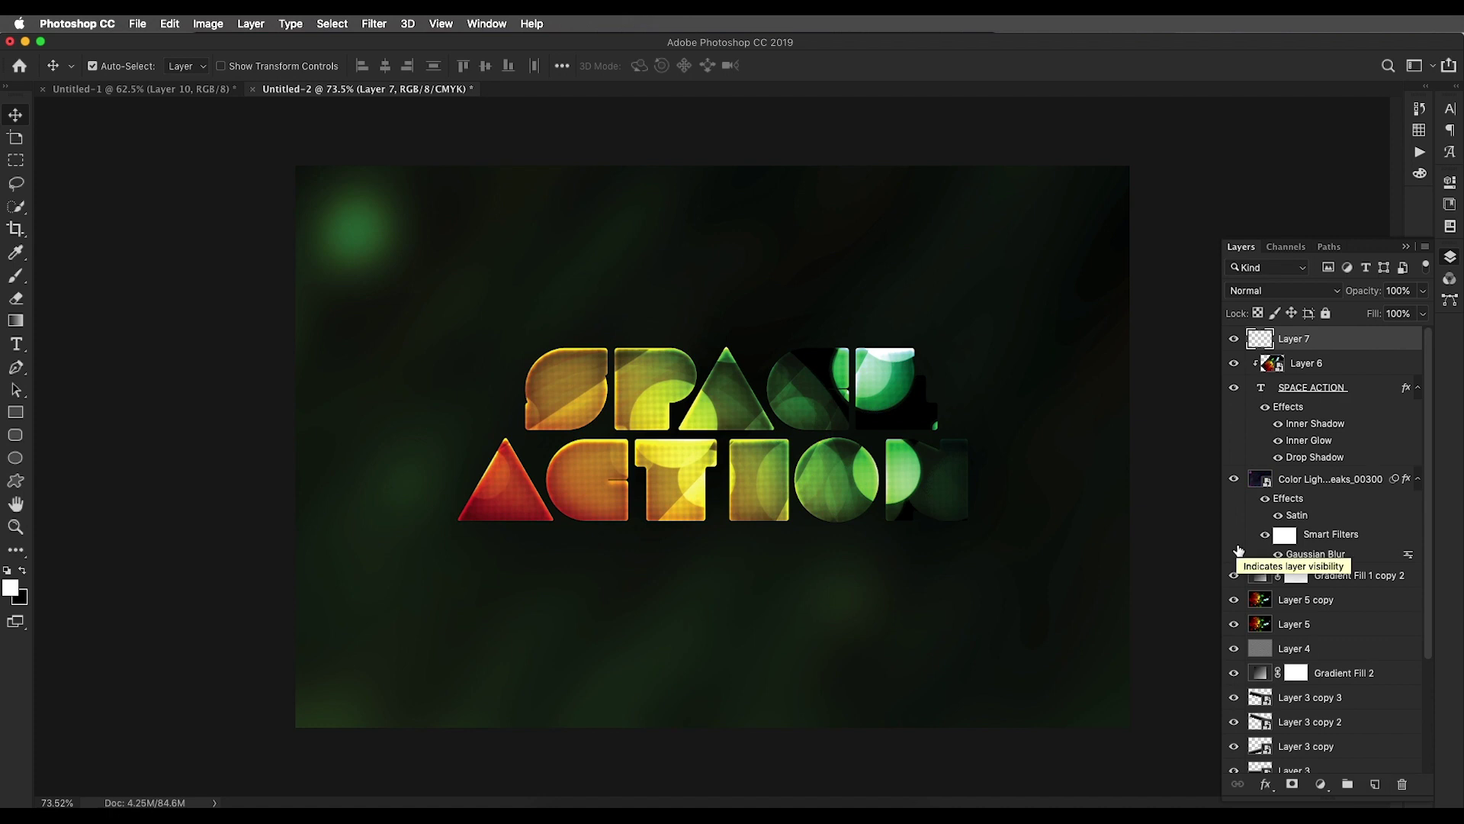
{"action": "key", "text": "alt+BackSpace"}
{"action": "key", "text": "super+BackSpace"}
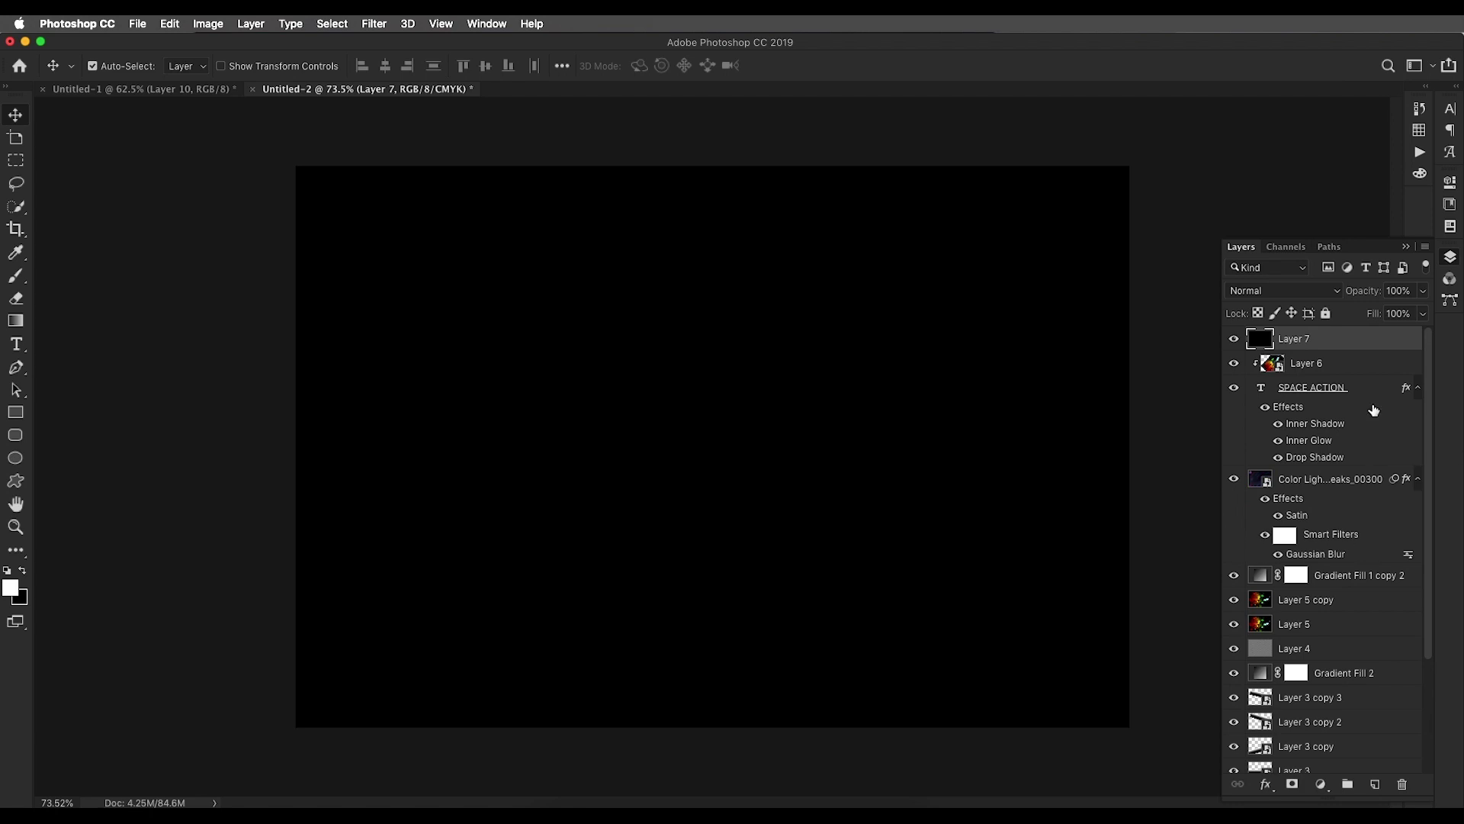
Compare the lens types and render a Movie Prime lens flare at 100% brightness on the black layer
{"action": "left_click", "coordinate": [382, 26]}
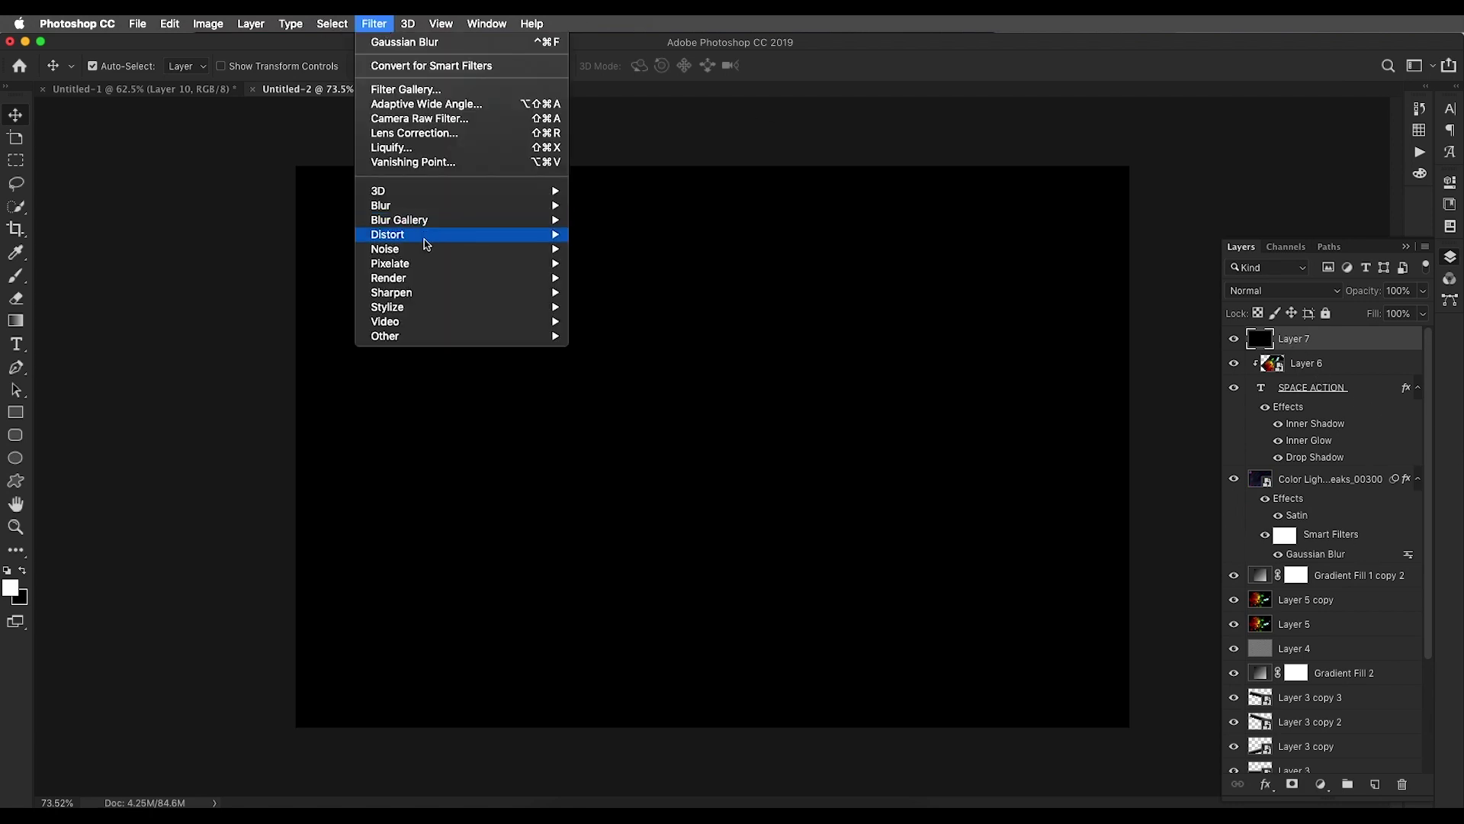
{"action": "mouse_move", "coordinate": [429, 281]}
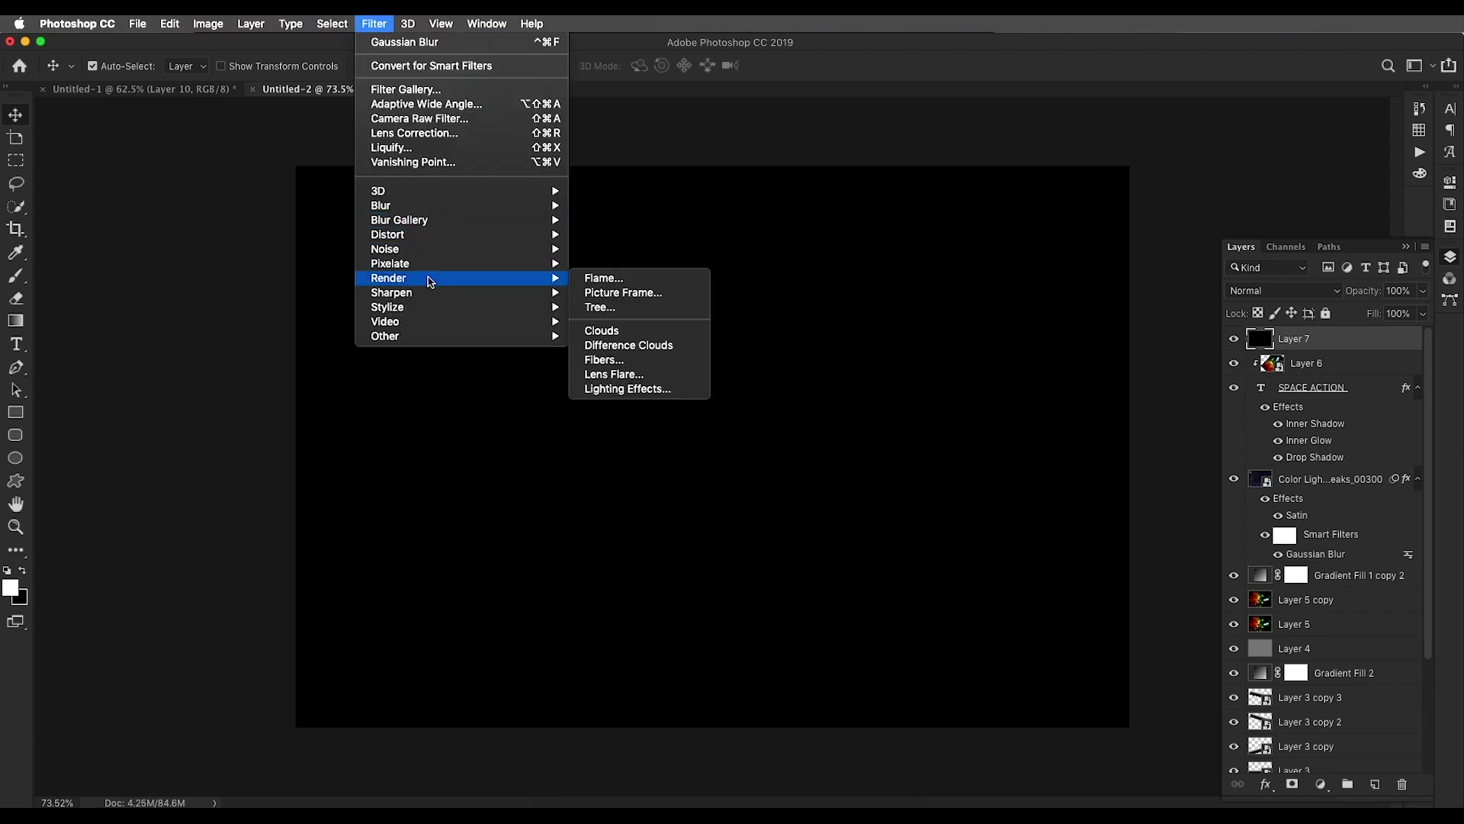
{"action": "left_click", "coordinate": [621, 375]}
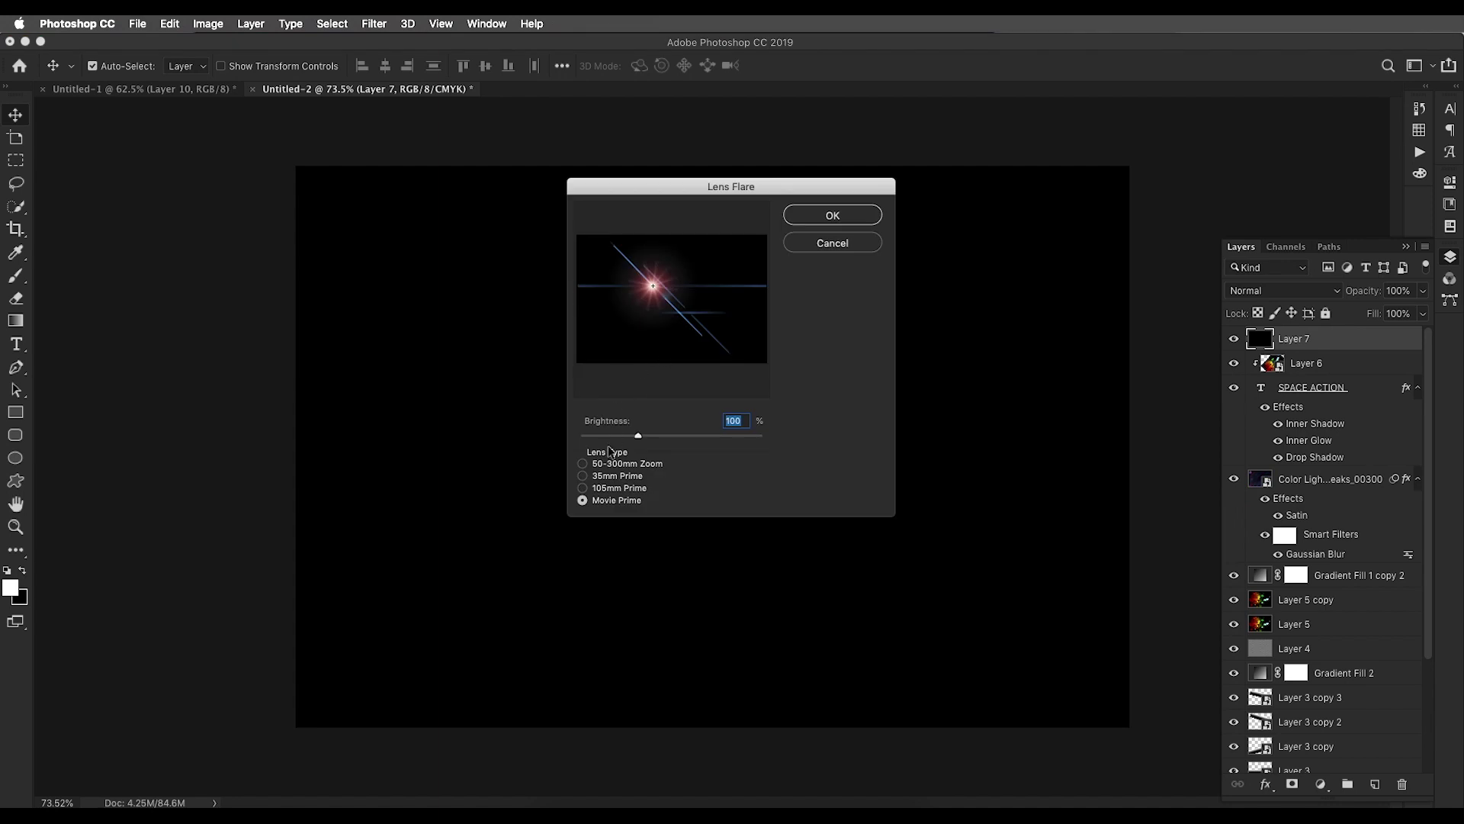
{"action": "left_click", "coordinate": [583, 465]}
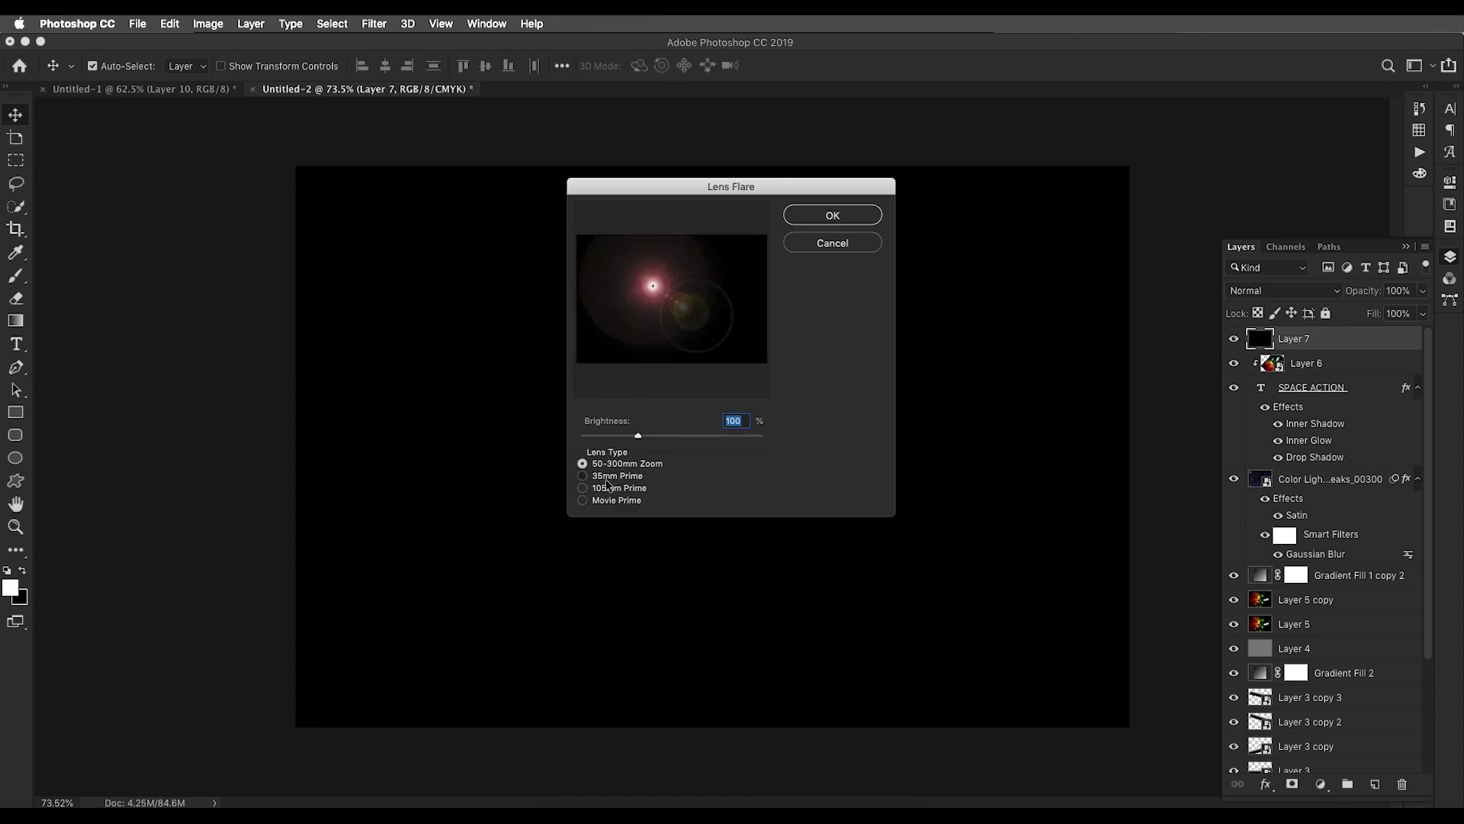
{"action": "left_click", "coordinate": [606, 476]}
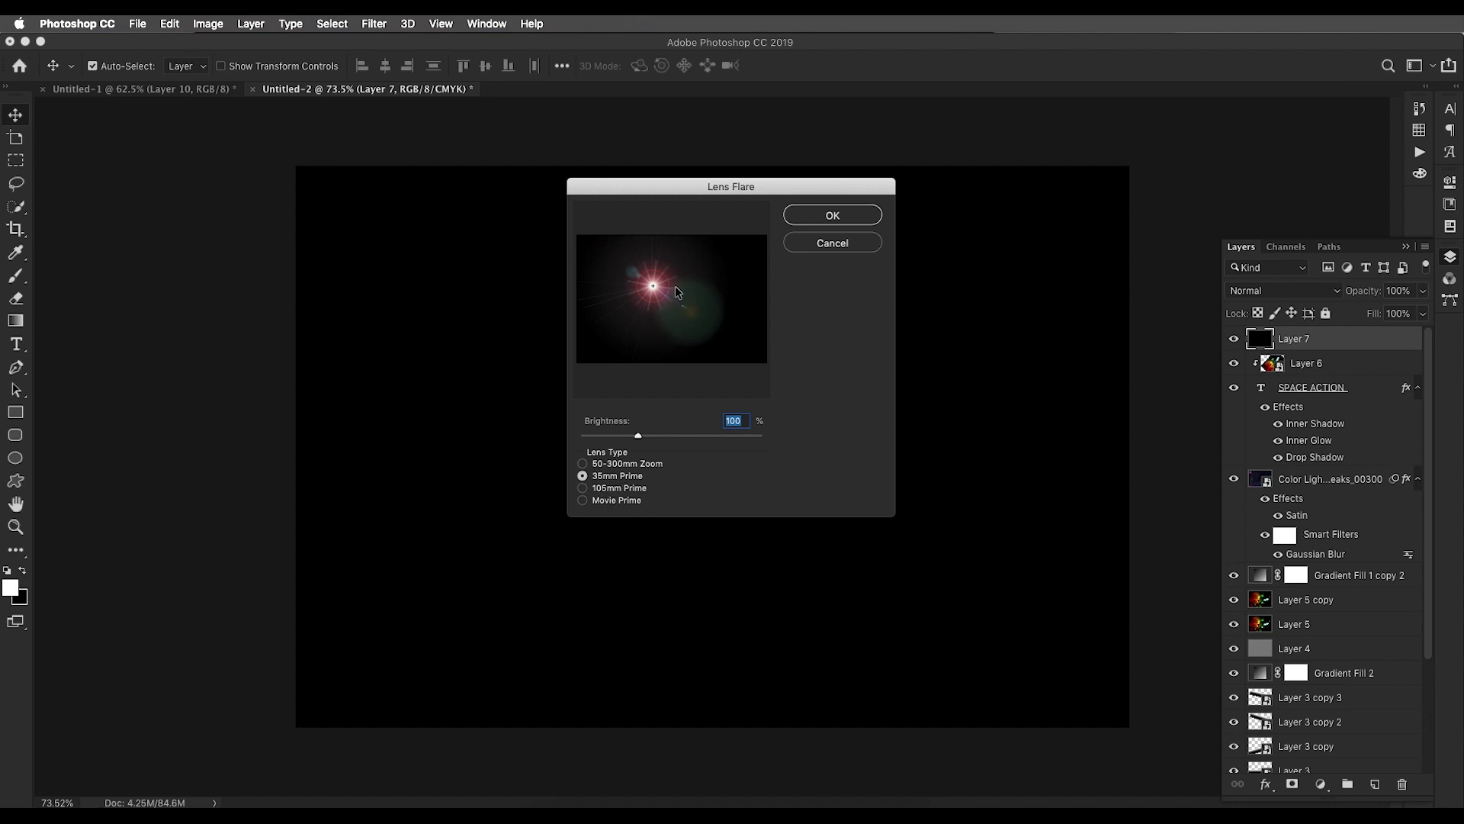
{"action": "left_click", "coordinate": [627, 489]}
{"action": "left_click", "coordinate": [616, 502]}
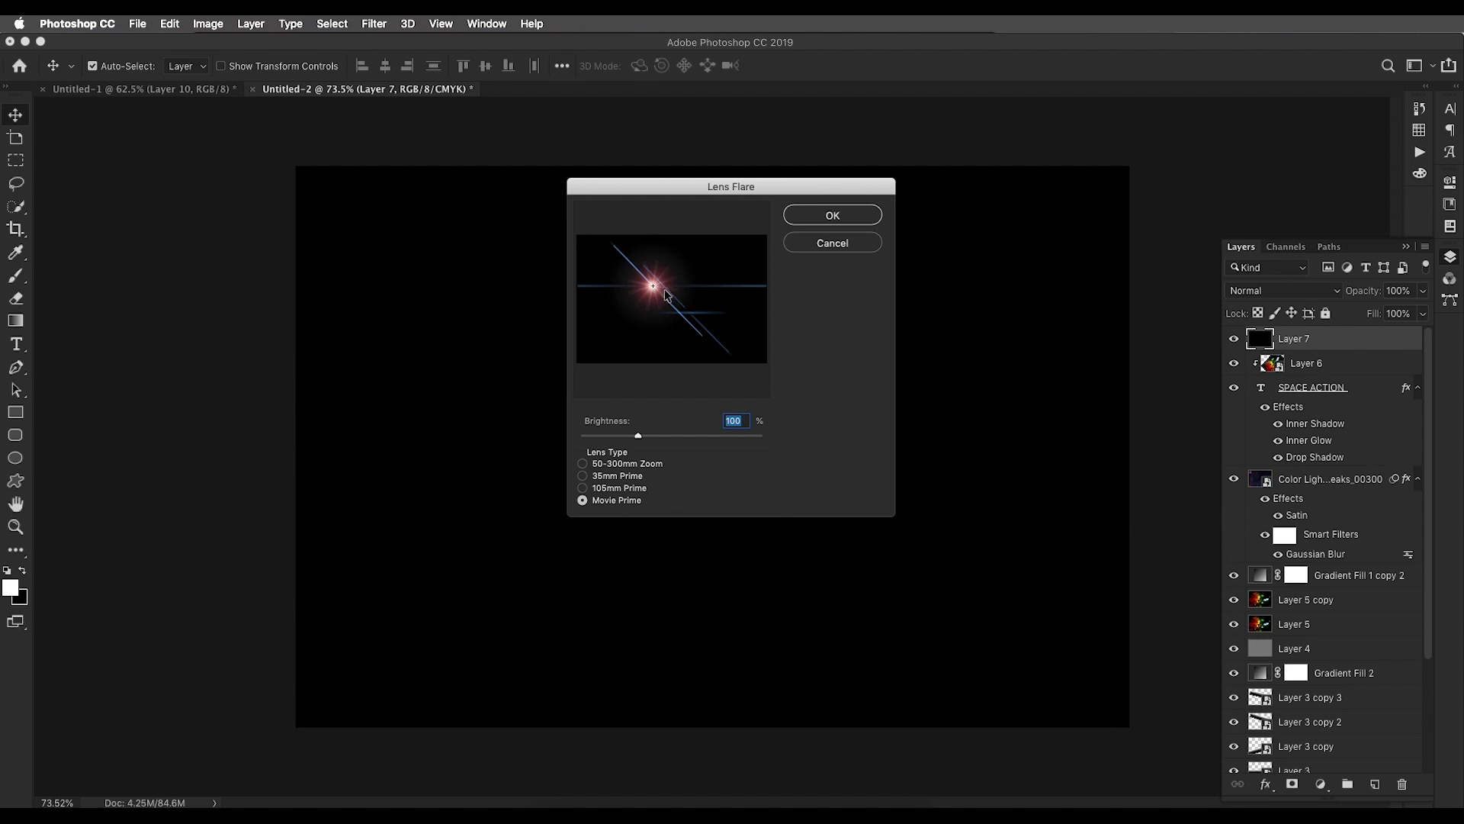
{"action": "left_click", "coordinate": [817, 216]}
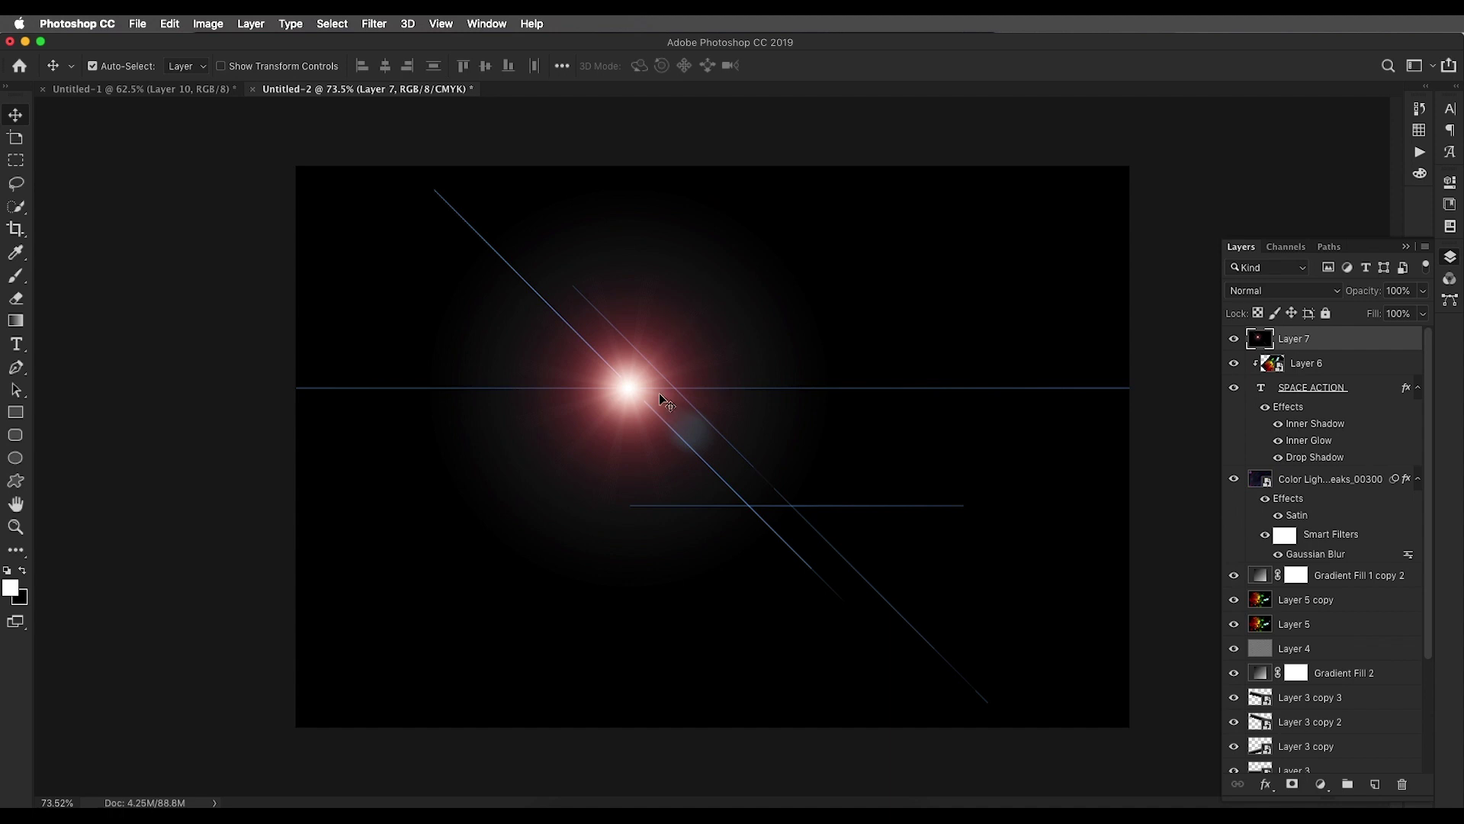
Set the lens flare layer's blend mode to Screen and place the flare at the T's upper-left edge in ACTION
{"action": "left_click", "coordinate": [1289, 291]}
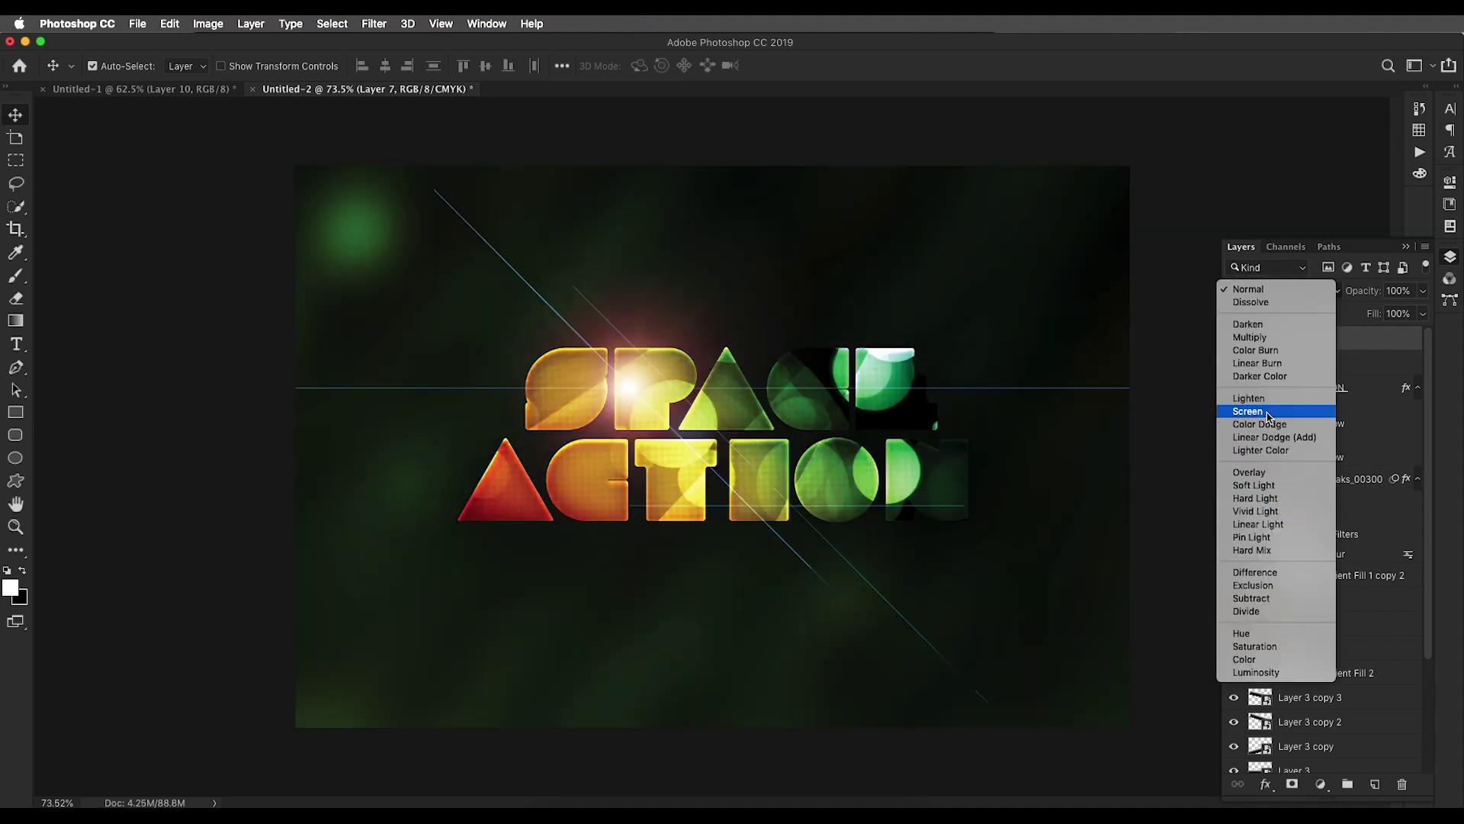
{"action": "left_click", "coordinate": [1257, 410]}
{"action": "left_click_drag", "start_coordinate": [631, 387], "coordinate": [675, 451]}
{"action": "scroll", "coordinate": [662, 456], "scroll_direction": "down", "scroll_amount": 5}
{"action": "scroll", "coordinate": [676, 451], "scroll_direction": "up", "scroll_amount": 5}
{"action": "scroll", "coordinate": [673, 447], "scroll_direction": "down", "scroll_amount": 5}
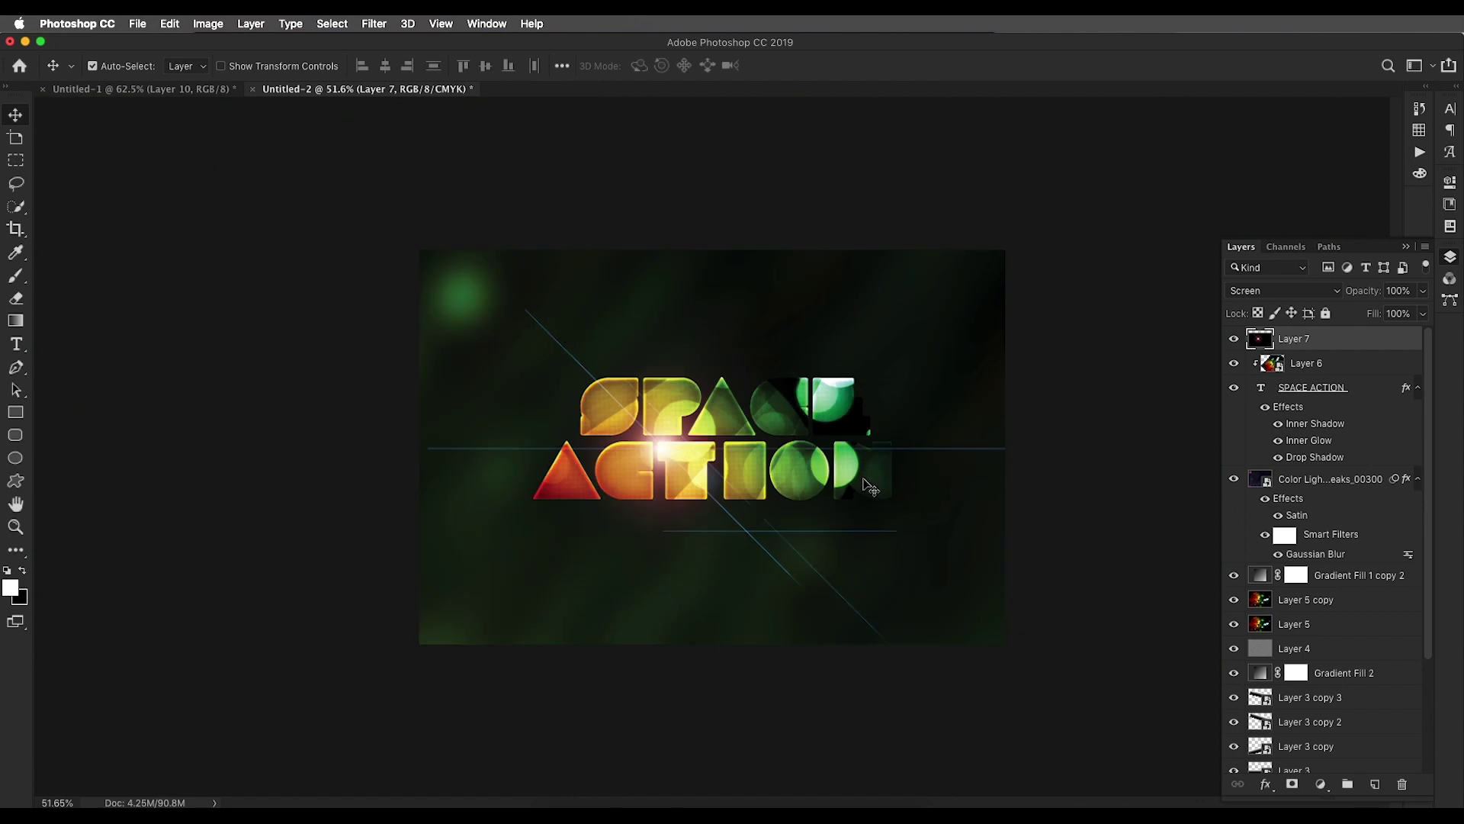
Add a mask to the lens flare layer and paint out the long streaks with a 387 px Soft Round brush in black
{"action": "left_click", "coordinate": [1294, 784]}
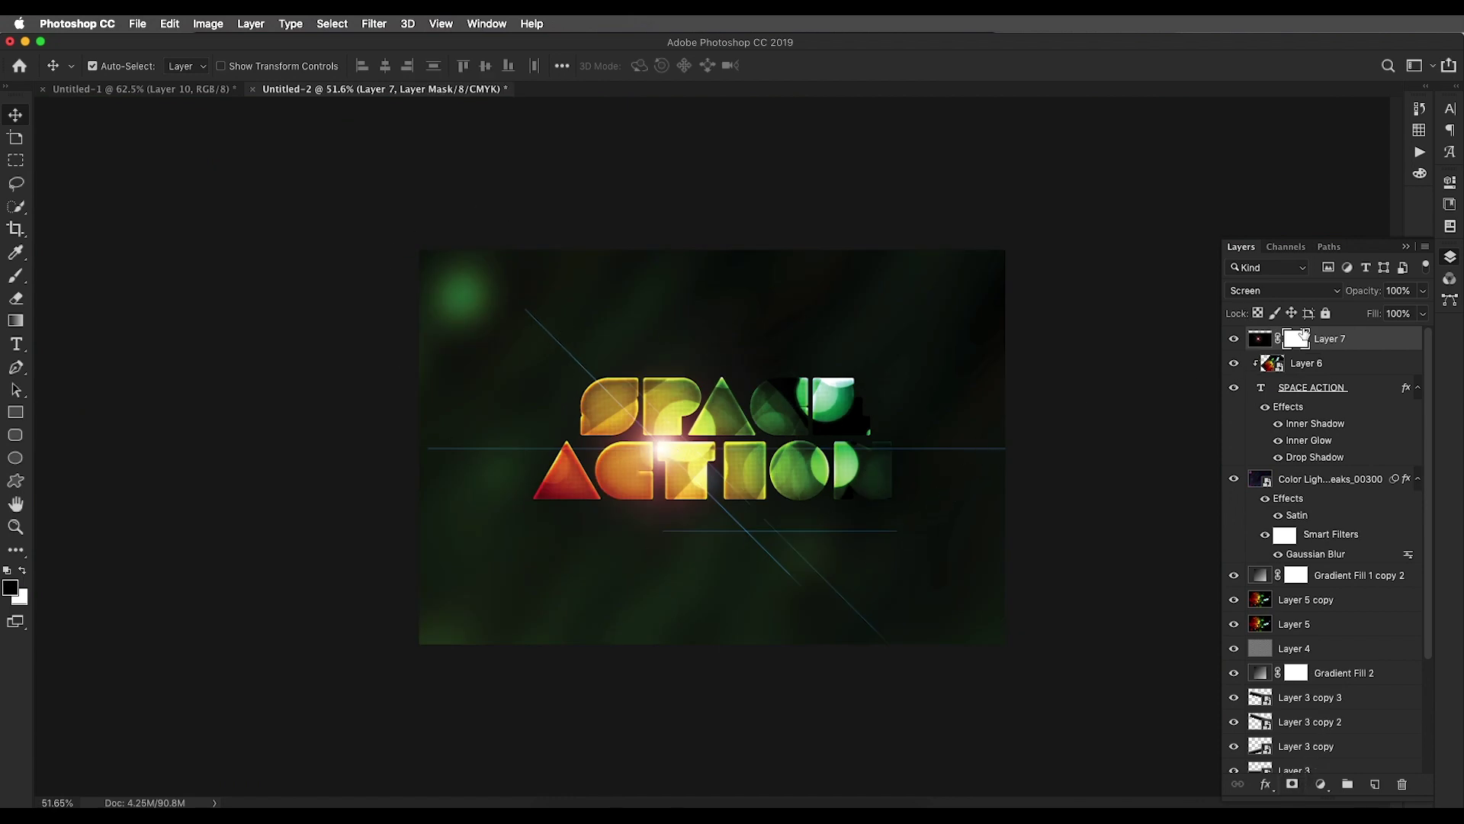
{"action": "key", "text": "b"}
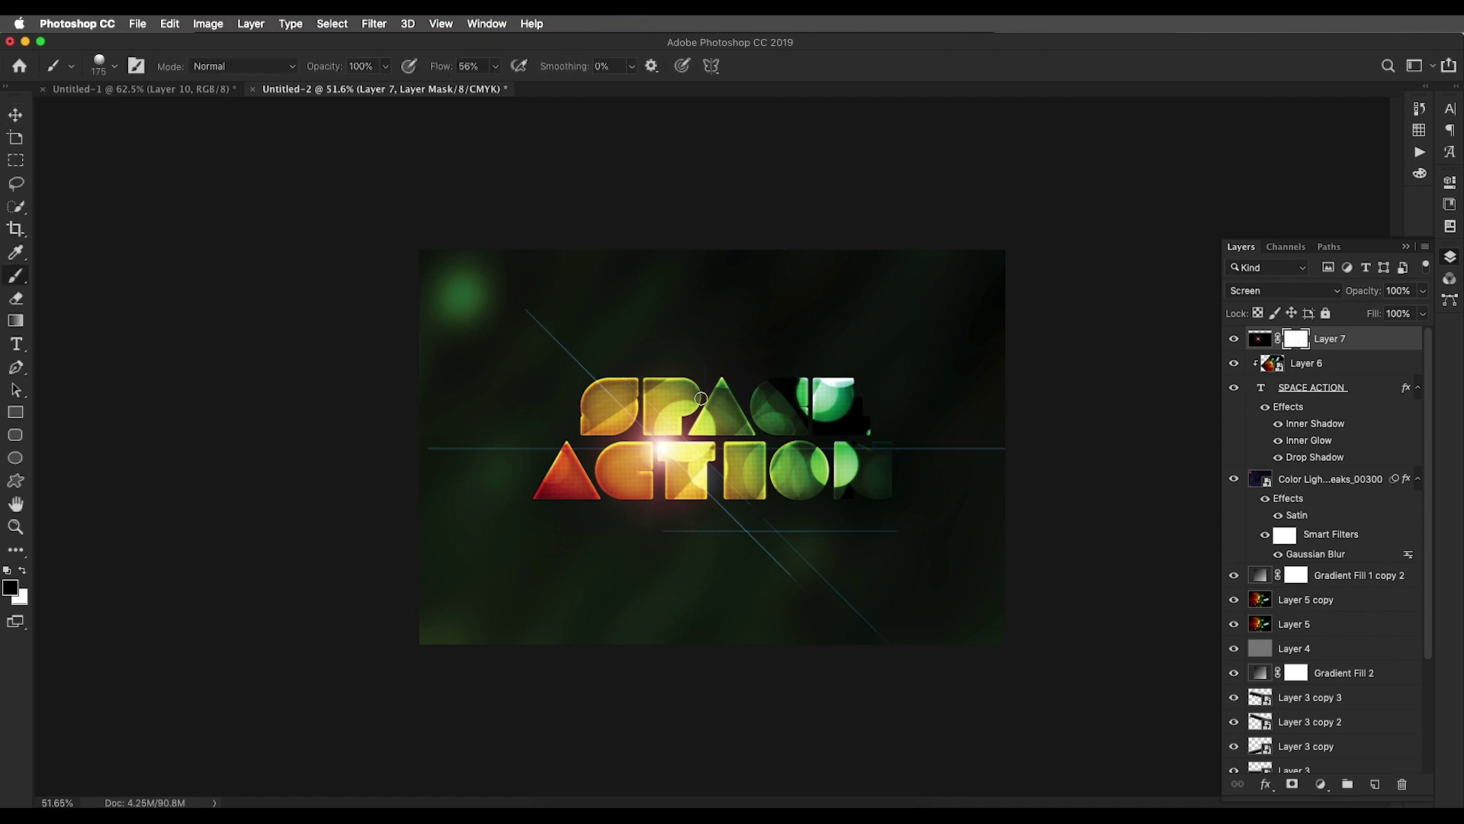
{"action": "right_click", "coordinate": [356, 419]}
{"action": "right_click", "coordinate": [735, 393]}
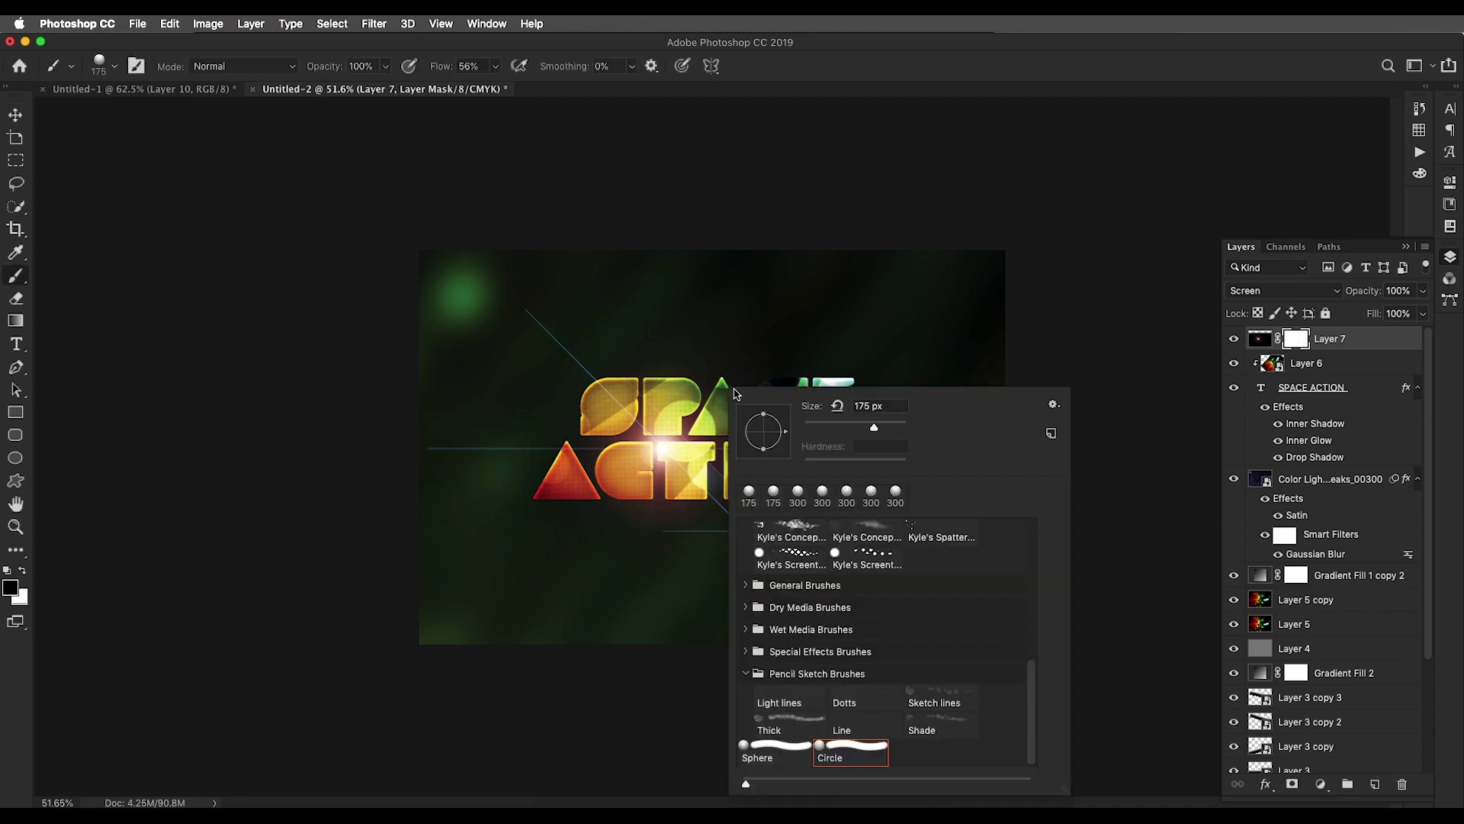
{"action": "scroll", "coordinate": [794, 559], "scroll_direction": "up", "scroll_amount": 15}
{"action": "left_click", "coordinate": [775, 557]}
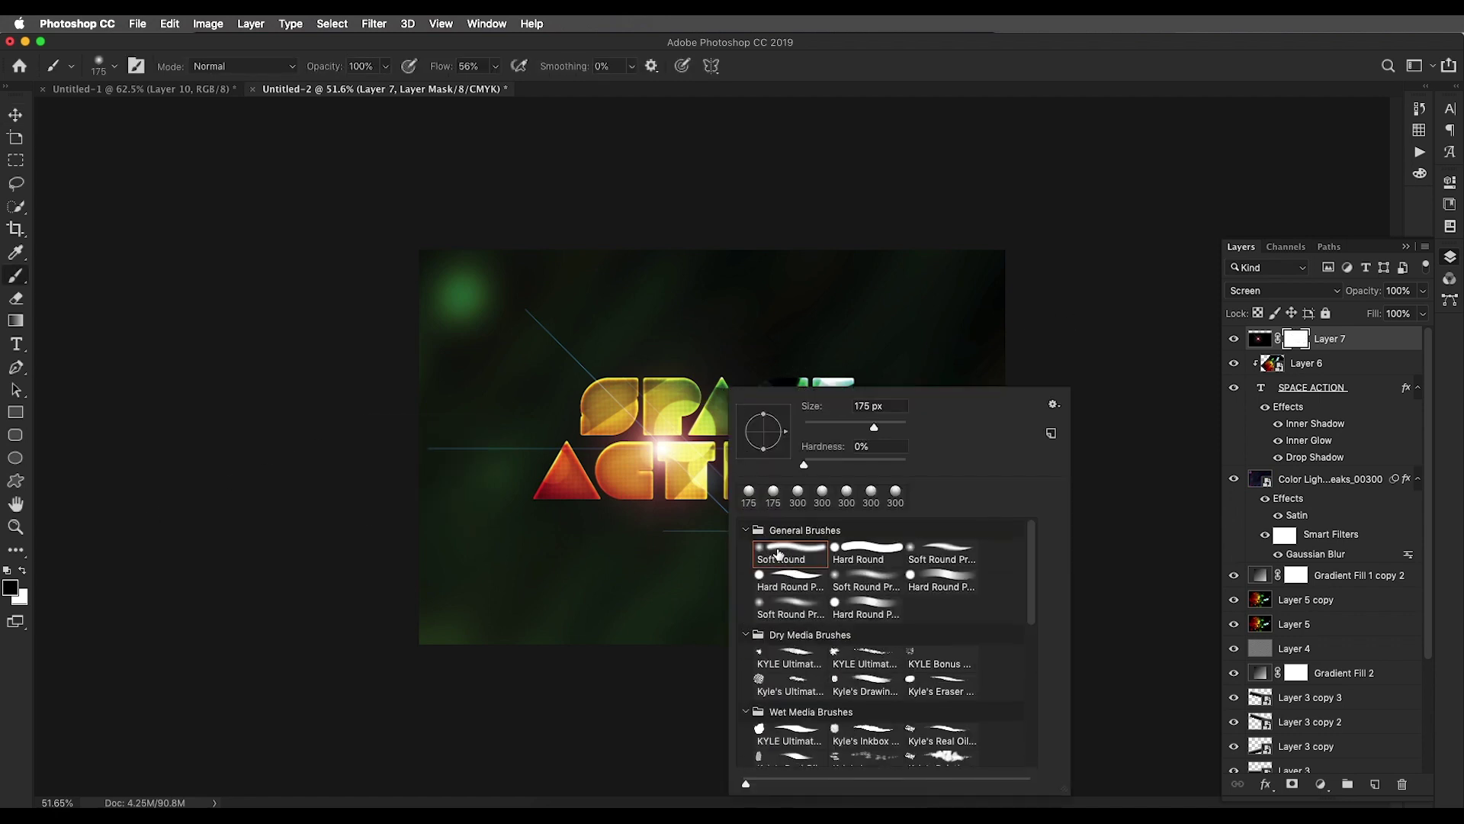
{"action": "left_click", "coordinate": [1069, 221]}
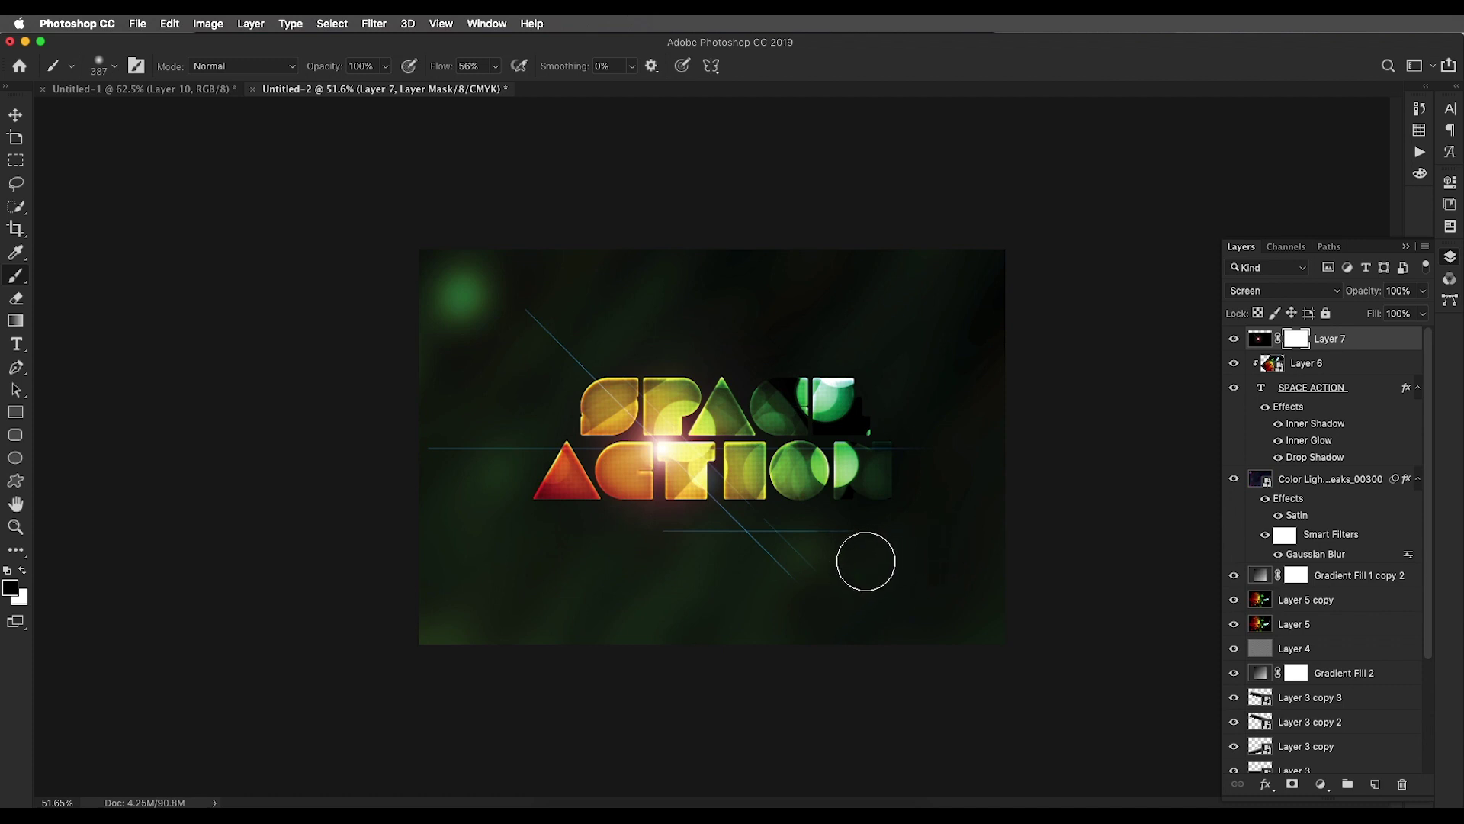
{"action": "mouse_move", "coordinate": [358, 442]}
{"action": "left_mouse_down"}
{"action": "mouse_move", "coordinate": [566, 304]}
{"action": "mouse_move", "coordinate": [434, 388]}
{"action": "mouse_move", "coordinate": [487, 439]}
{"action": "mouse_move", "coordinate": [455, 504]}
{"action": "left_mouse_up"}
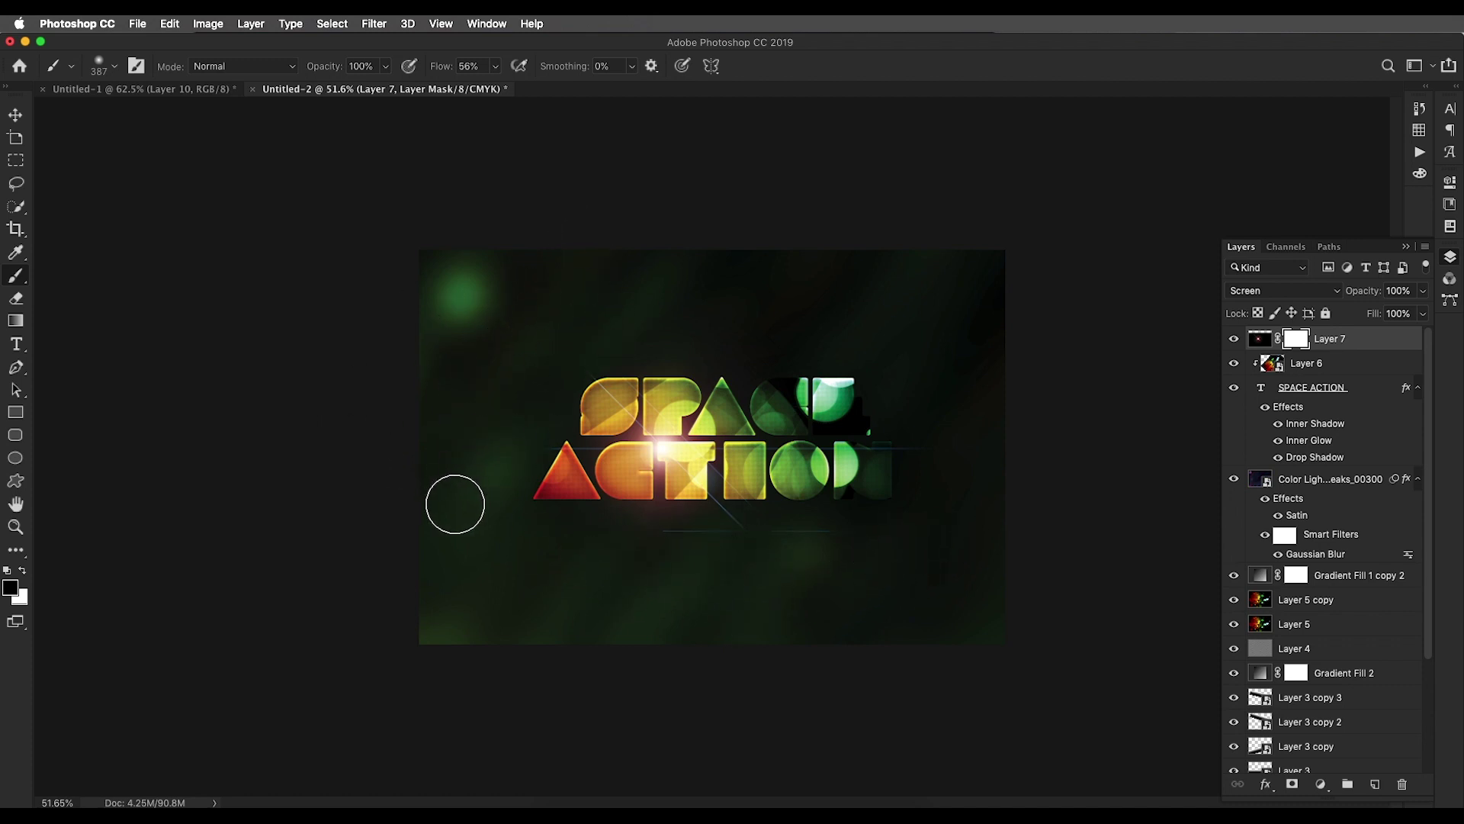
{"action": "left_click", "coordinate": [16, 114]}
Compare the composition in Untitled-2 with the finished design in Untitled-1
{"action": "scroll", "coordinate": [666, 441], "scroll_direction": "up", "scroll_amount": 3}
{"action": "scroll", "coordinate": [638, 454], "scroll_direction": "down", "scroll_amount": 4}
{"action": "scroll", "coordinate": [657, 456], "scroll_direction": "up", "scroll_amount": 4}
{"action": "scroll", "coordinate": [660, 455], "scroll_direction": "down", "scroll_amount": 4}
{"action": "left_click", "coordinate": [208, 90]}
{"action": "scroll", "coordinate": [717, 447], "scroll_direction": "down", "scroll_amount": 3}
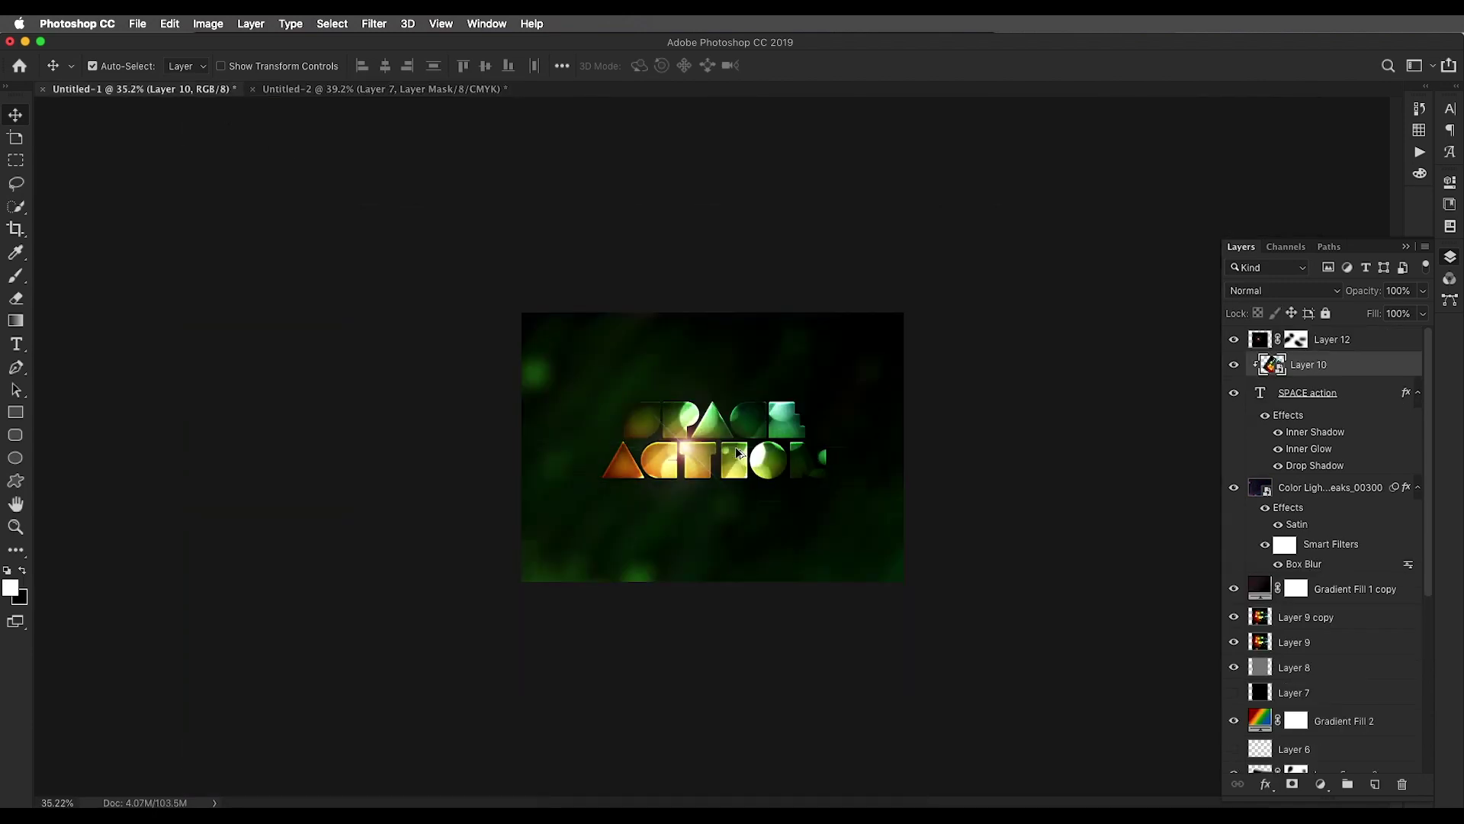
{"action": "scroll", "coordinate": [717, 447], "scroll_direction": "up", "scroll_amount": 3}
{"action": "key", "text": "ctrl+Tab"}
{"action": "scroll", "coordinate": [712, 411], "scroll_direction": "down", "scroll_amount": 3}
{"action": "scroll", "coordinate": [712, 410], "scroll_direction": "up", "scroll_amount": 4}
{"action": "scroll", "coordinate": [729, 409], "scroll_direction": "down", "scroll_amount": 3}
{"action": "key", "text": "ctrl+Tab"}
{"action": "left_click", "coordinate": [383, 90]}
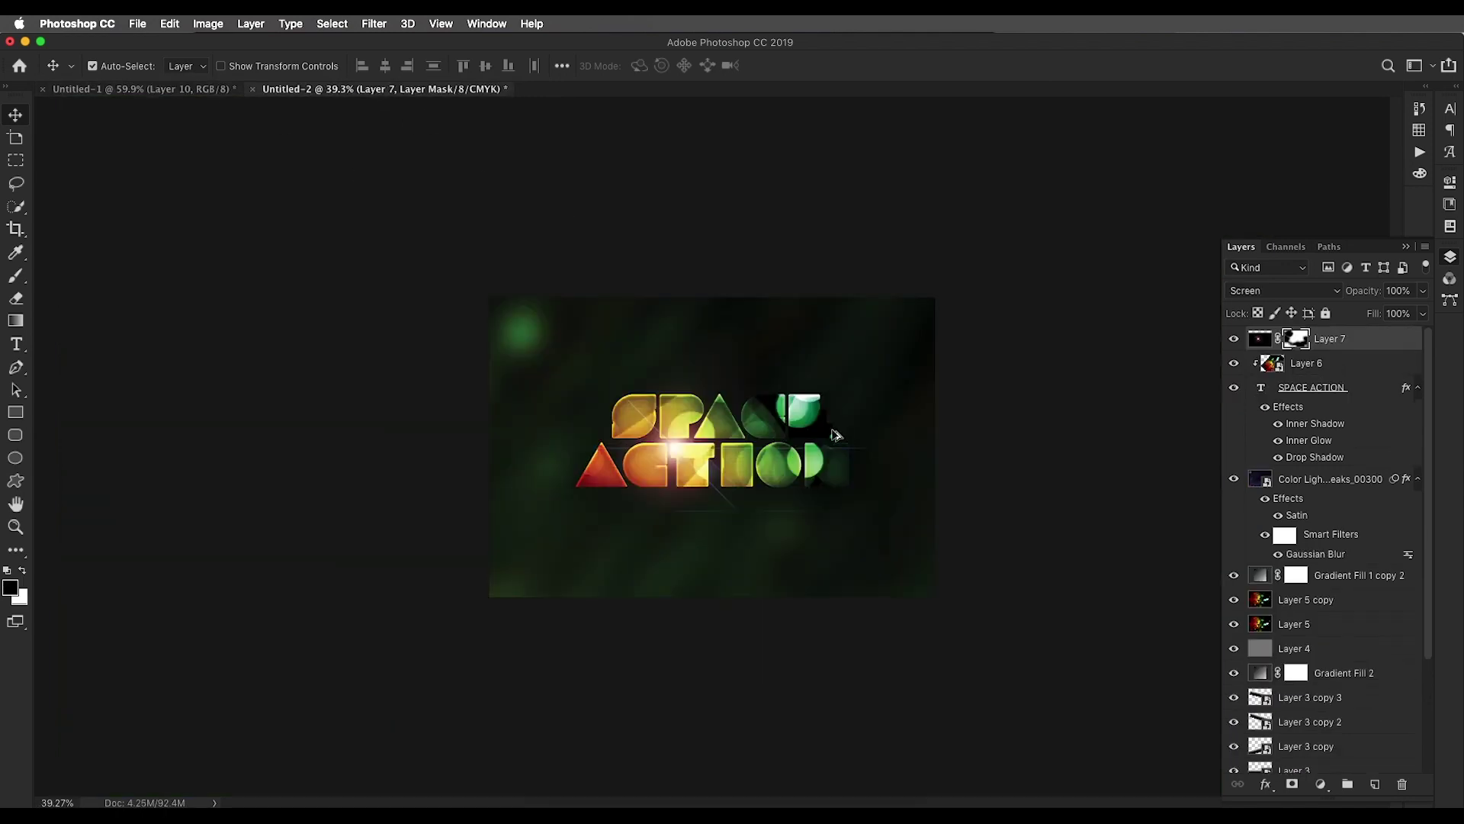
Lock the lens flare layer and reposition the clipped bokeh image so its blue and white lights fall on the ends of SPACE ACTION
{"action": "left_click", "coordinate": [1268, 366]}
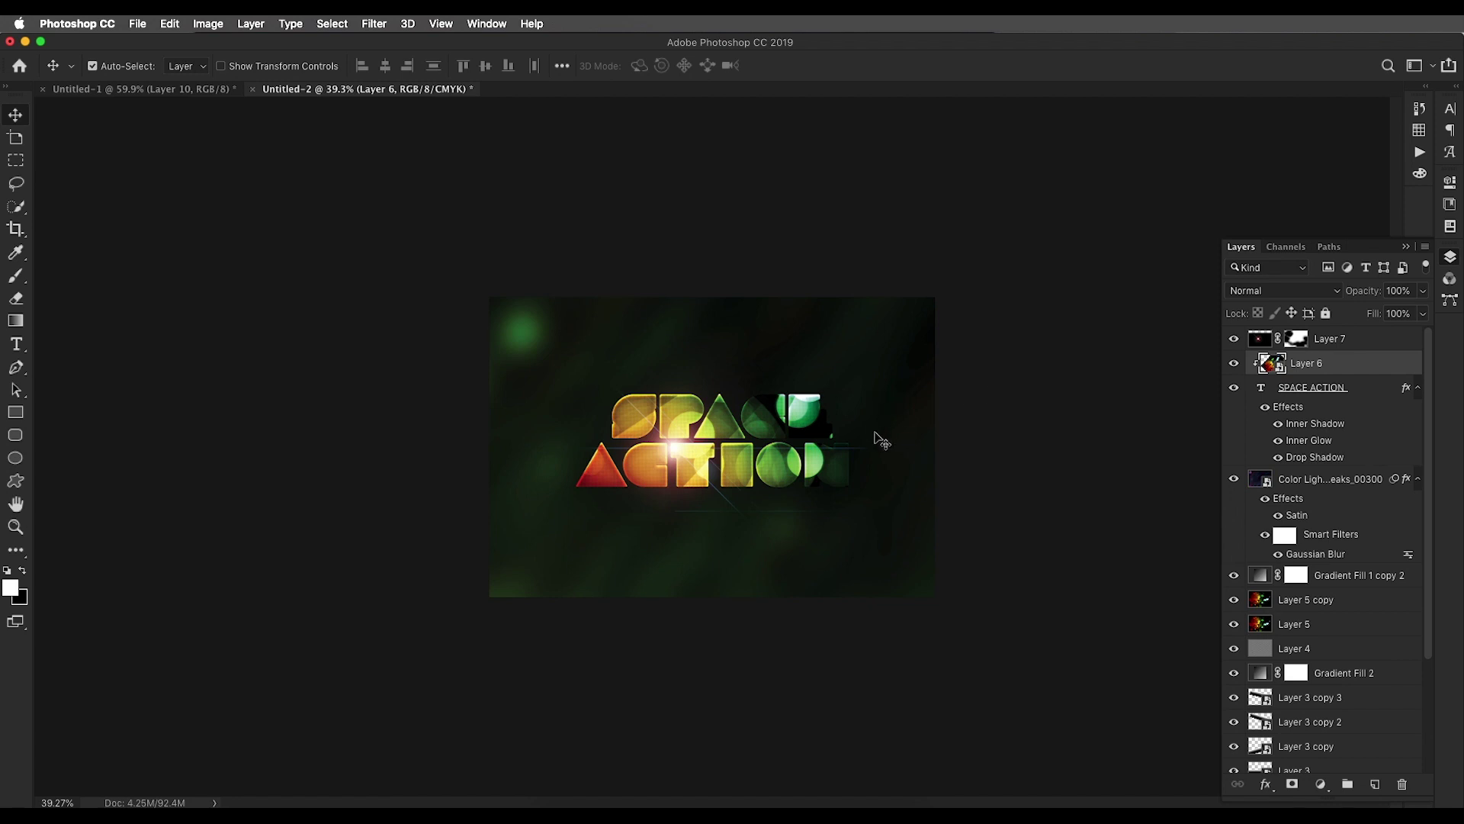
{"action": "left_click", "coordinate": [1411, 335]}
{"action": "left_click", "coordinate": [1324, 313]}
{"action": "left_click_drag", "start_coordinate": [793, 425], "coordinate": [782, 463]}
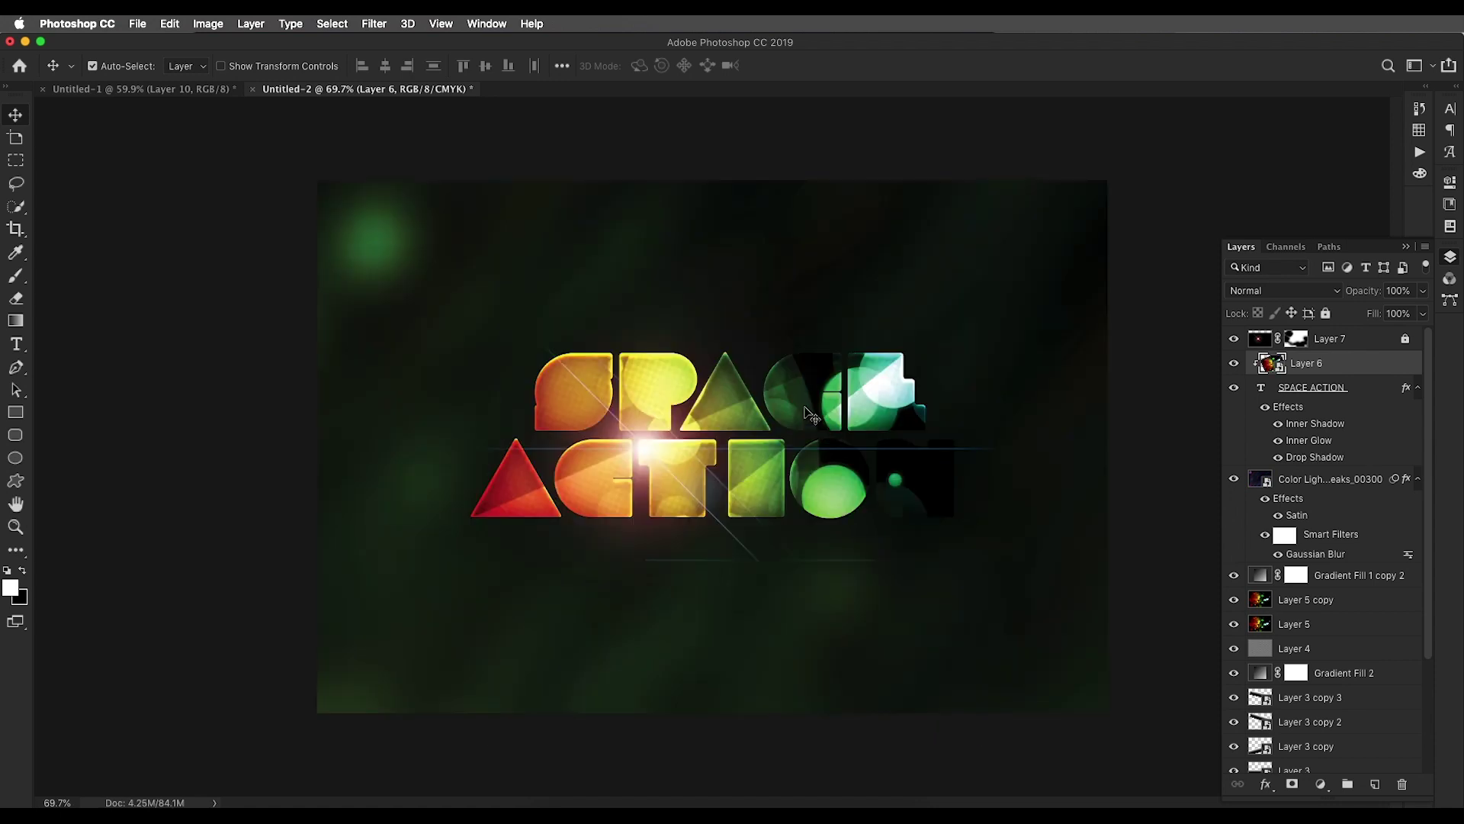
{"action": "left_click_drag", "start_coordinate": [810, 415], "coordinate": [836, 466]}
{"action": "key", "text": "super+minus"}
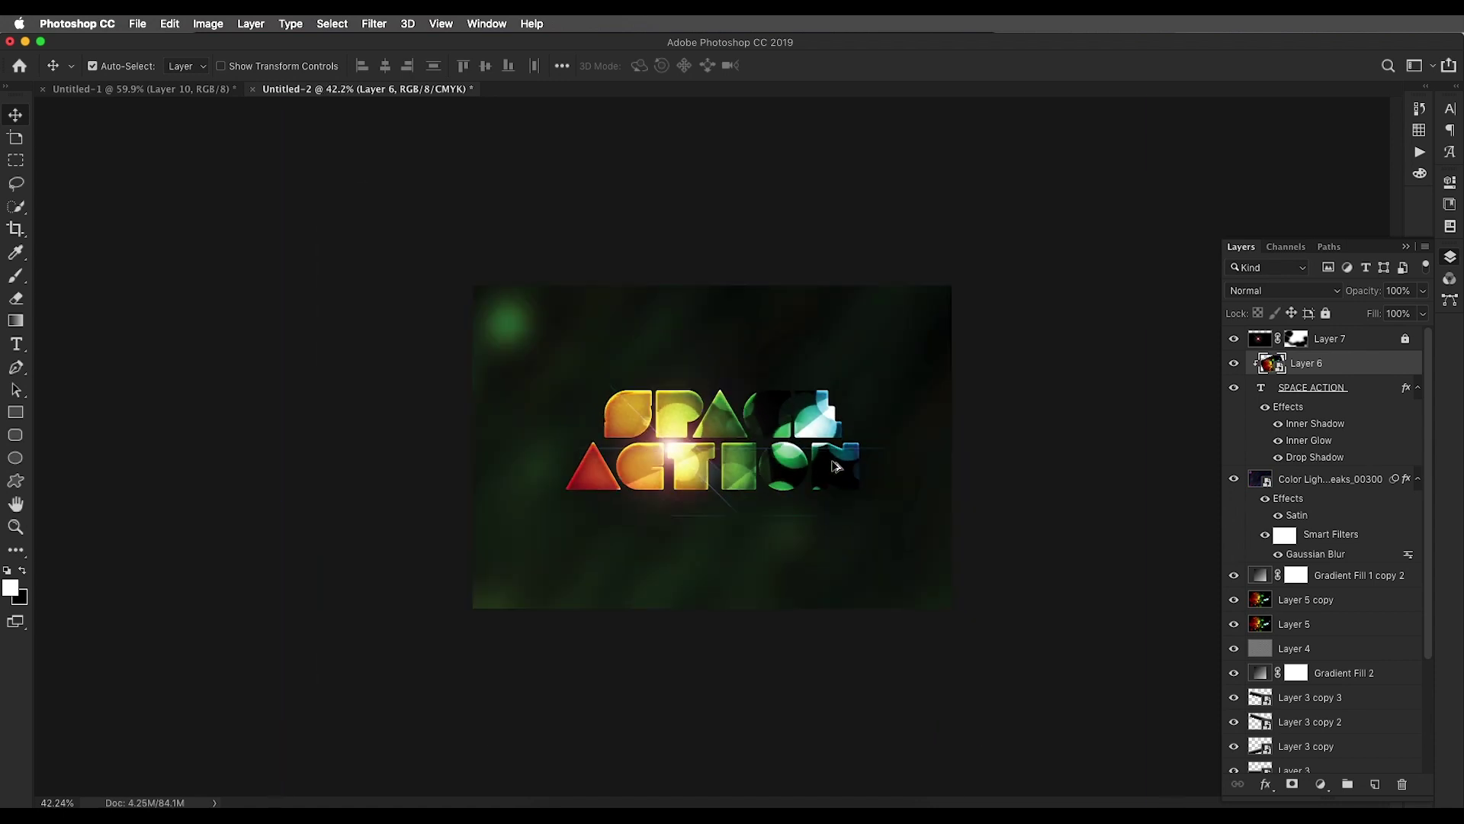
Lower the fill of the Color Light Streaks background layer to 63% to darken the green backdrop
{"action": "left_click", "coordinate": [1351, 482]}
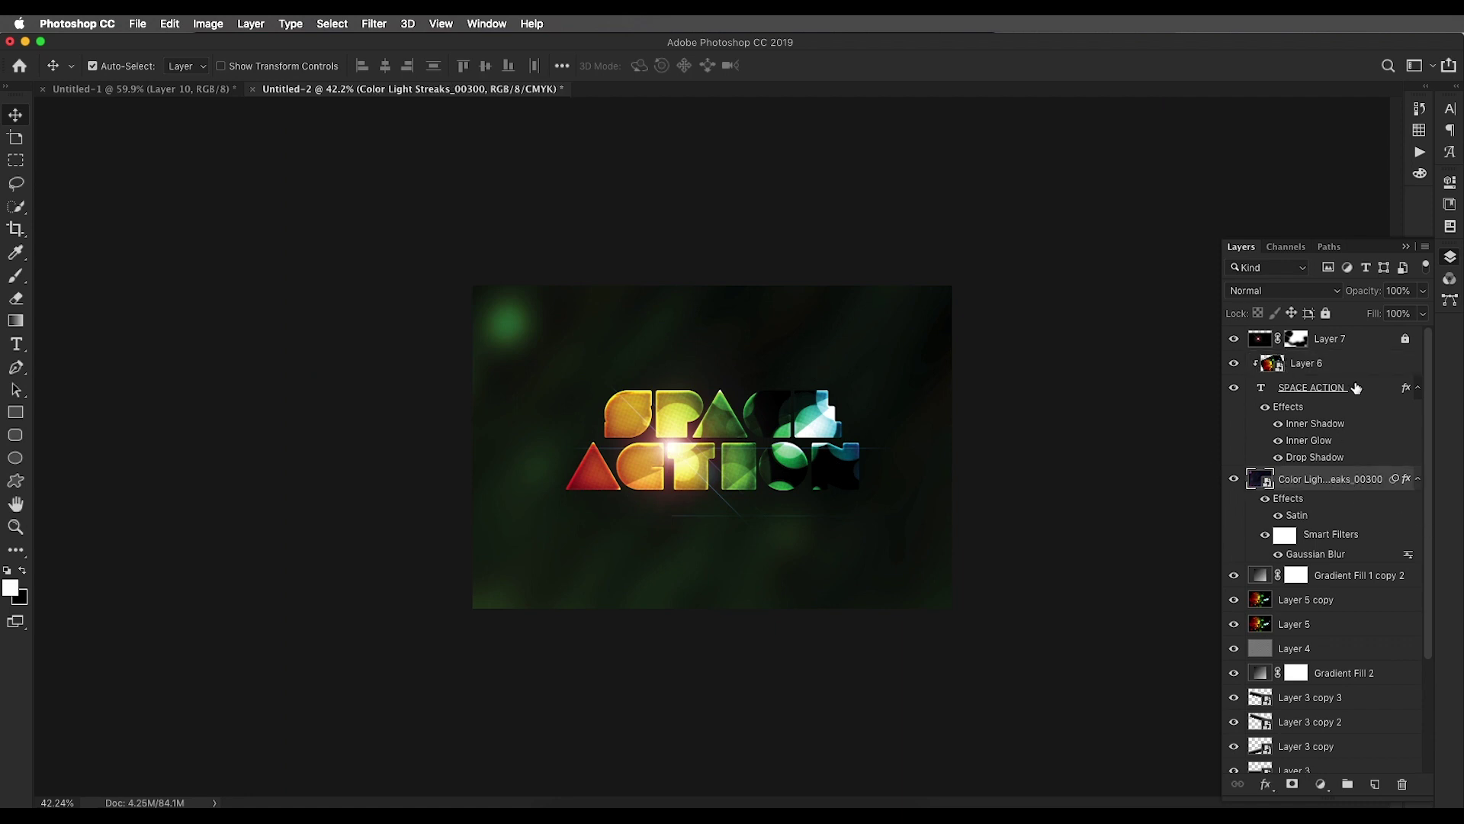
{"action": "left_click_drag", "start_coordinate": [1395, 336], "coordinate": [1396, 337]}
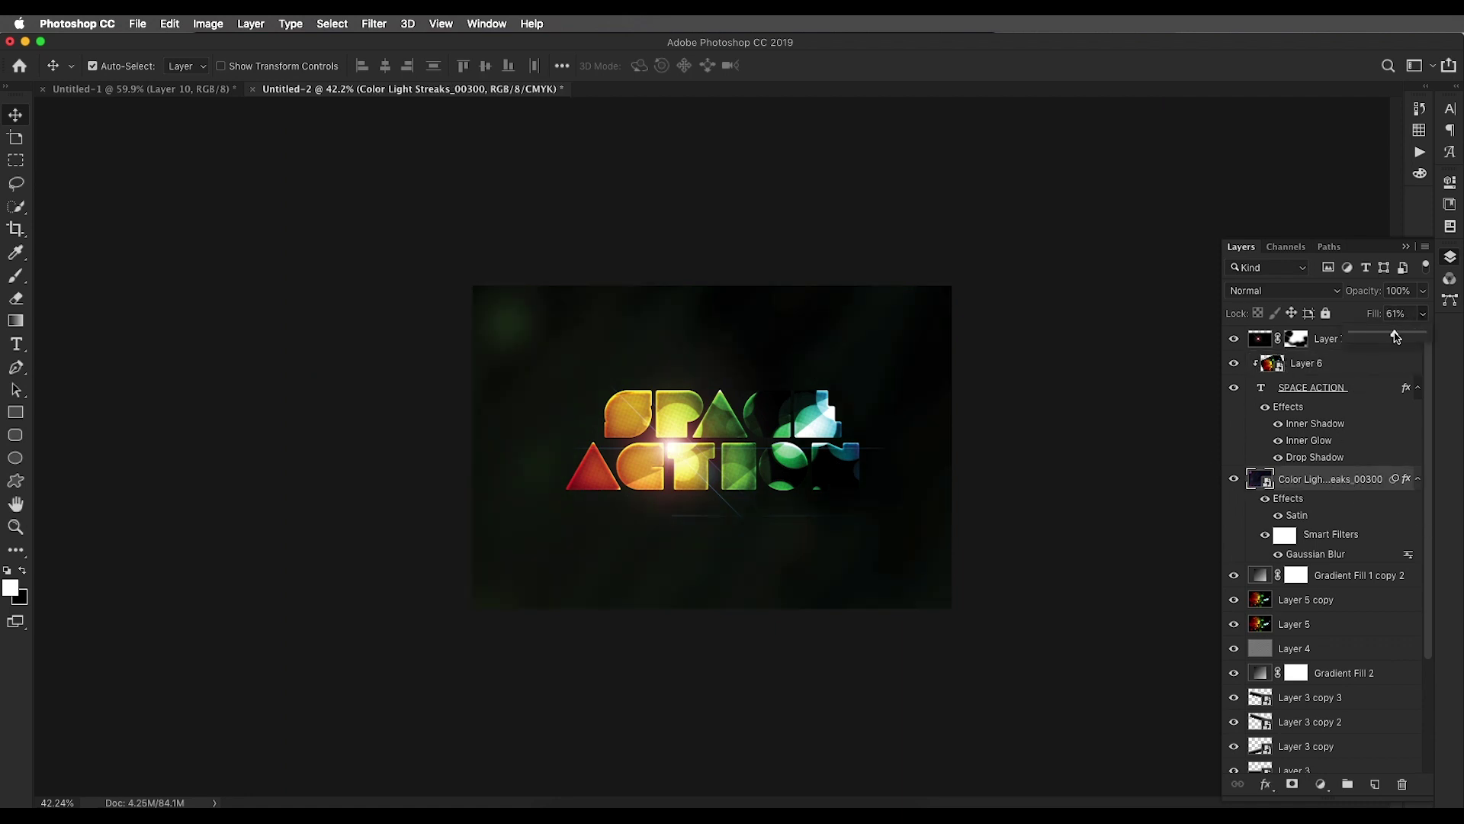
{"action": "scroll", "coordinate": [771, 552], "scroll_direction": "up", "scroll_amount": 6}
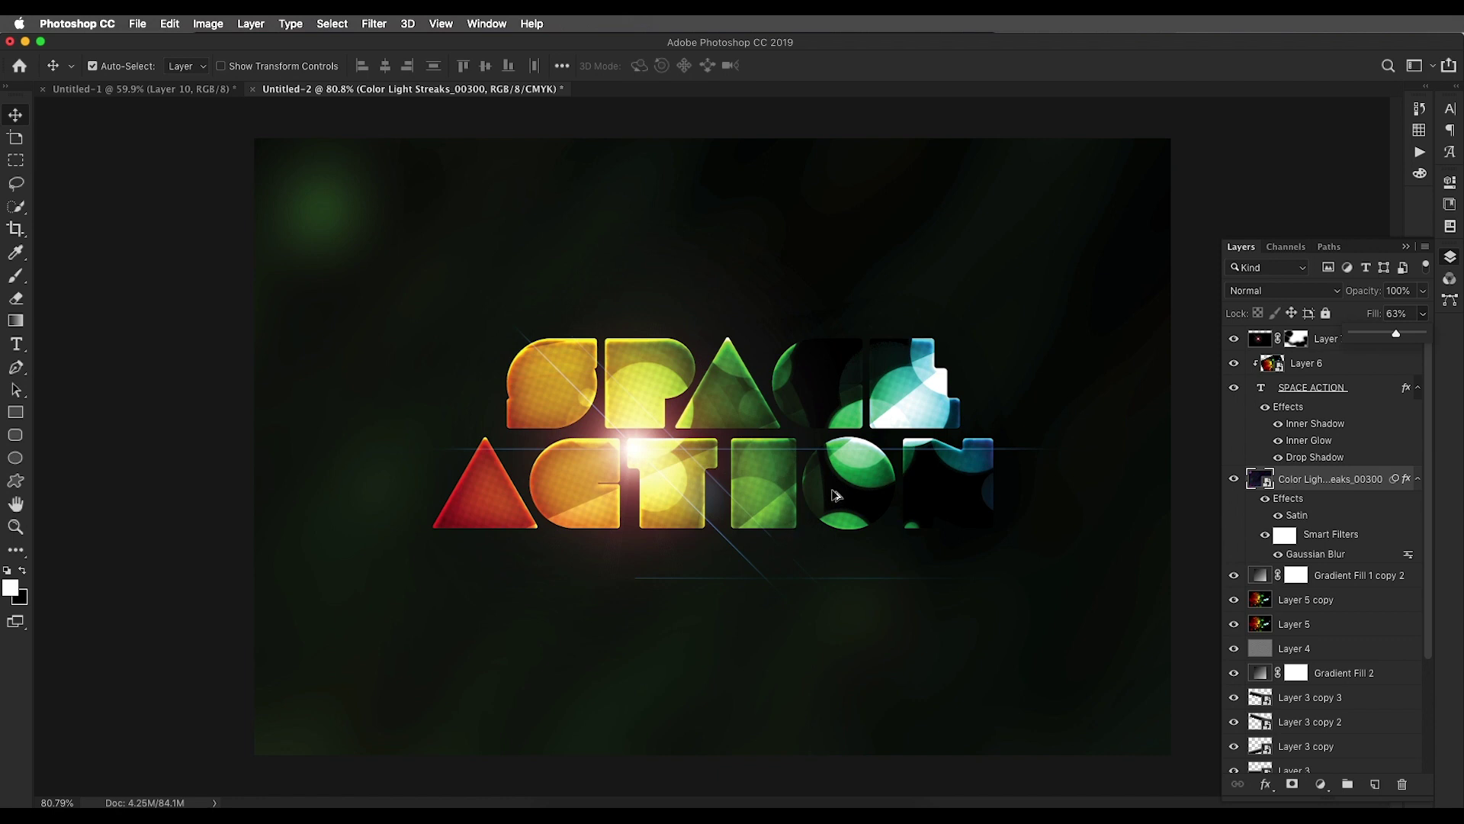
{"action": "scroll", "coordinate": [801, 360], "scroll_direction": "down", "scroll_amount": 15}
{"action": "scroll", "coordinate": [845, 398], "scroll_direction": "up", "scroll_amount": 12}
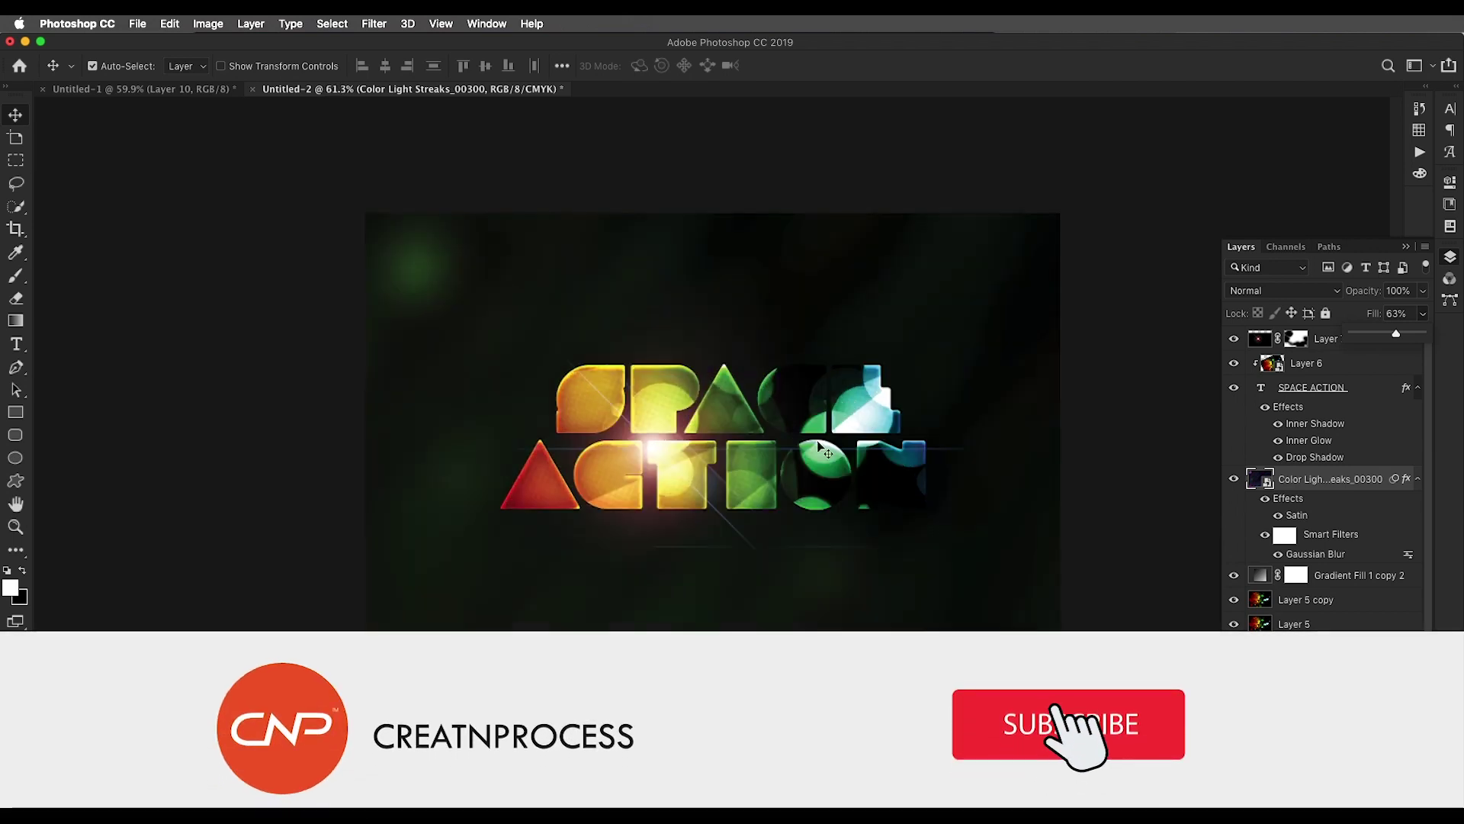
Shift the clipped bokeh image slightly within the text so the green circles spread over the last letters of both words
{"action": "left_click_drag", "start_coordinate": [836, 437], "coordinate": [852, 466]}
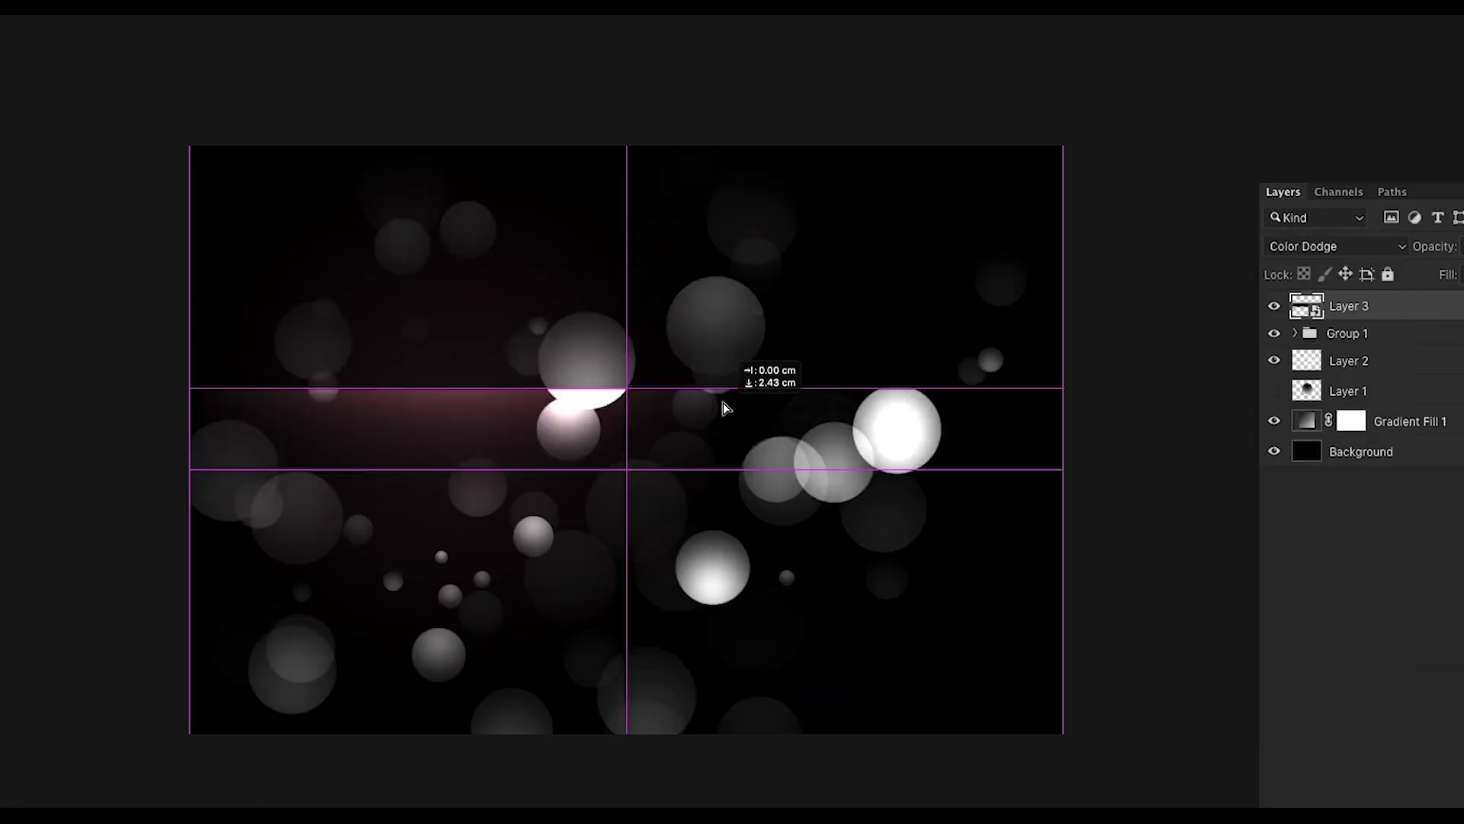
{"action": "left_click_drag", "start_coordinate": [725, 409], "coordinate": [608, 523]}
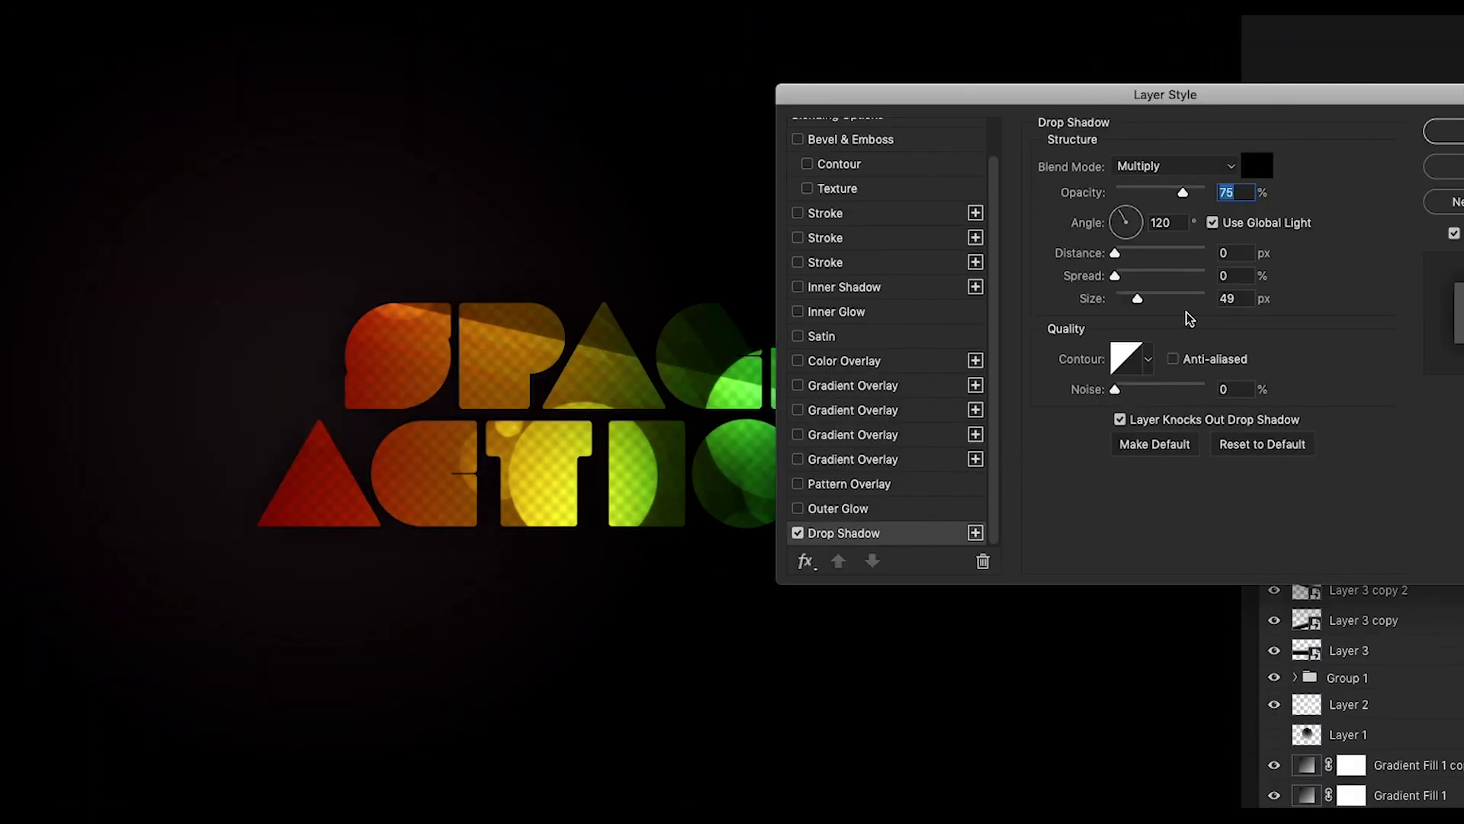
{"action": "left_click_drag", "start_coordinate": [1136, 298], "coordinate": [1149, 300]}
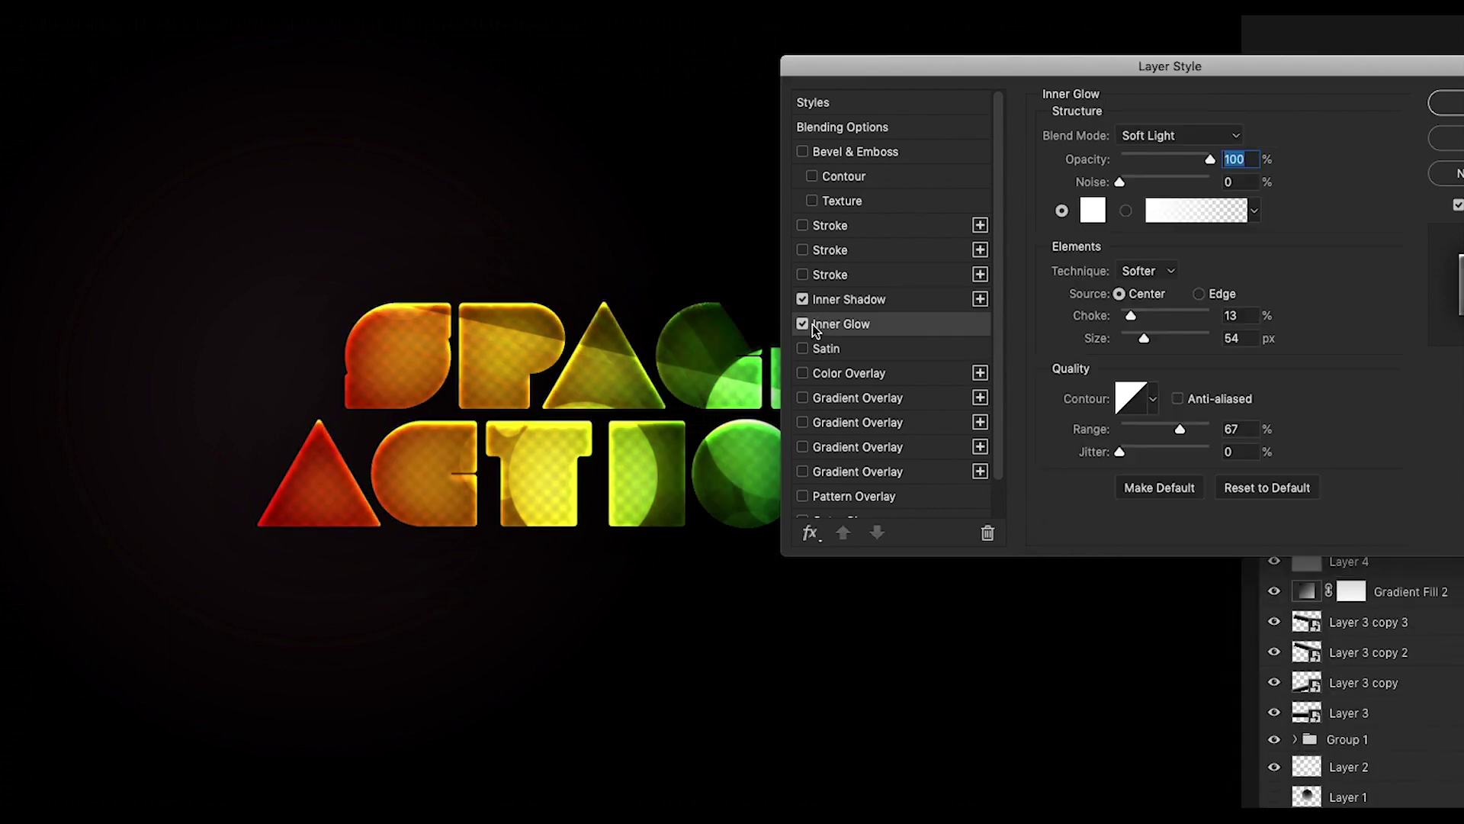
{"action": "left_click_drag", "start_coordinate": [1143, 338], "coordinate": [1130, 345]}
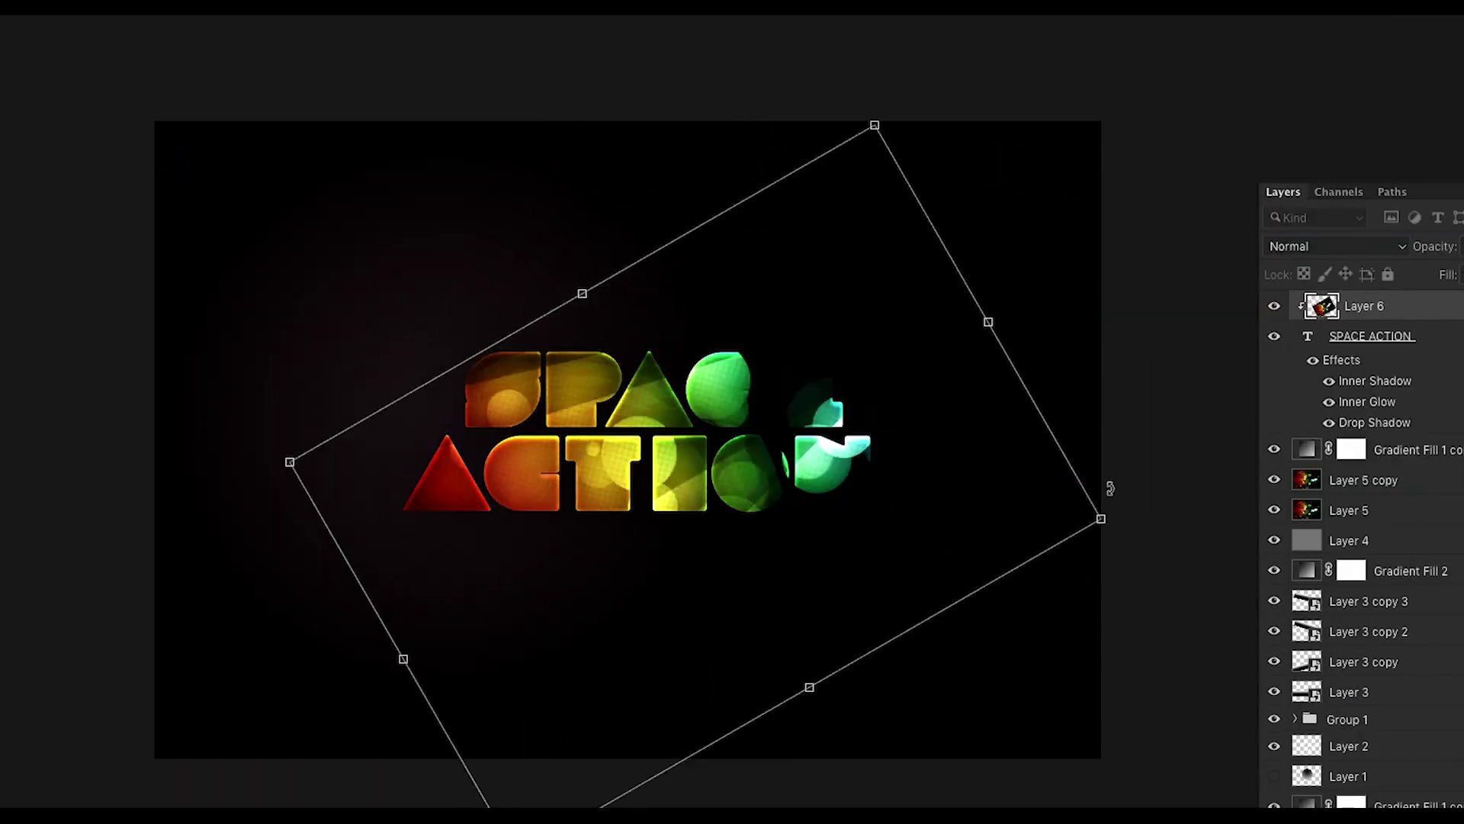